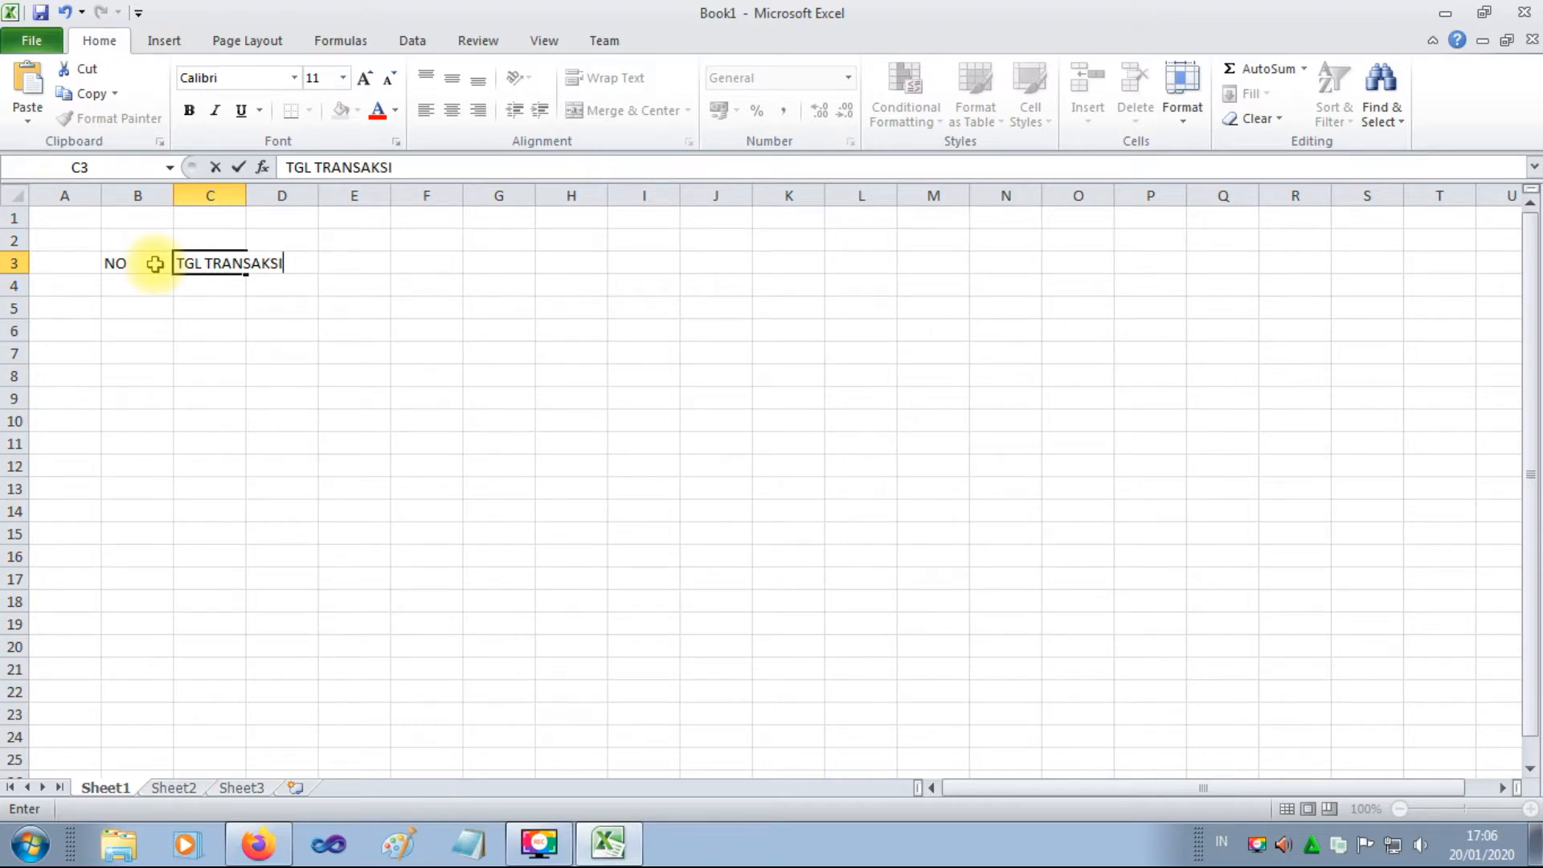
Fit column C to its TGL TRANSAKSI heading, and enter the heading KETERANGAN in D3 with column D fitted to it.
left_click(251, 196)
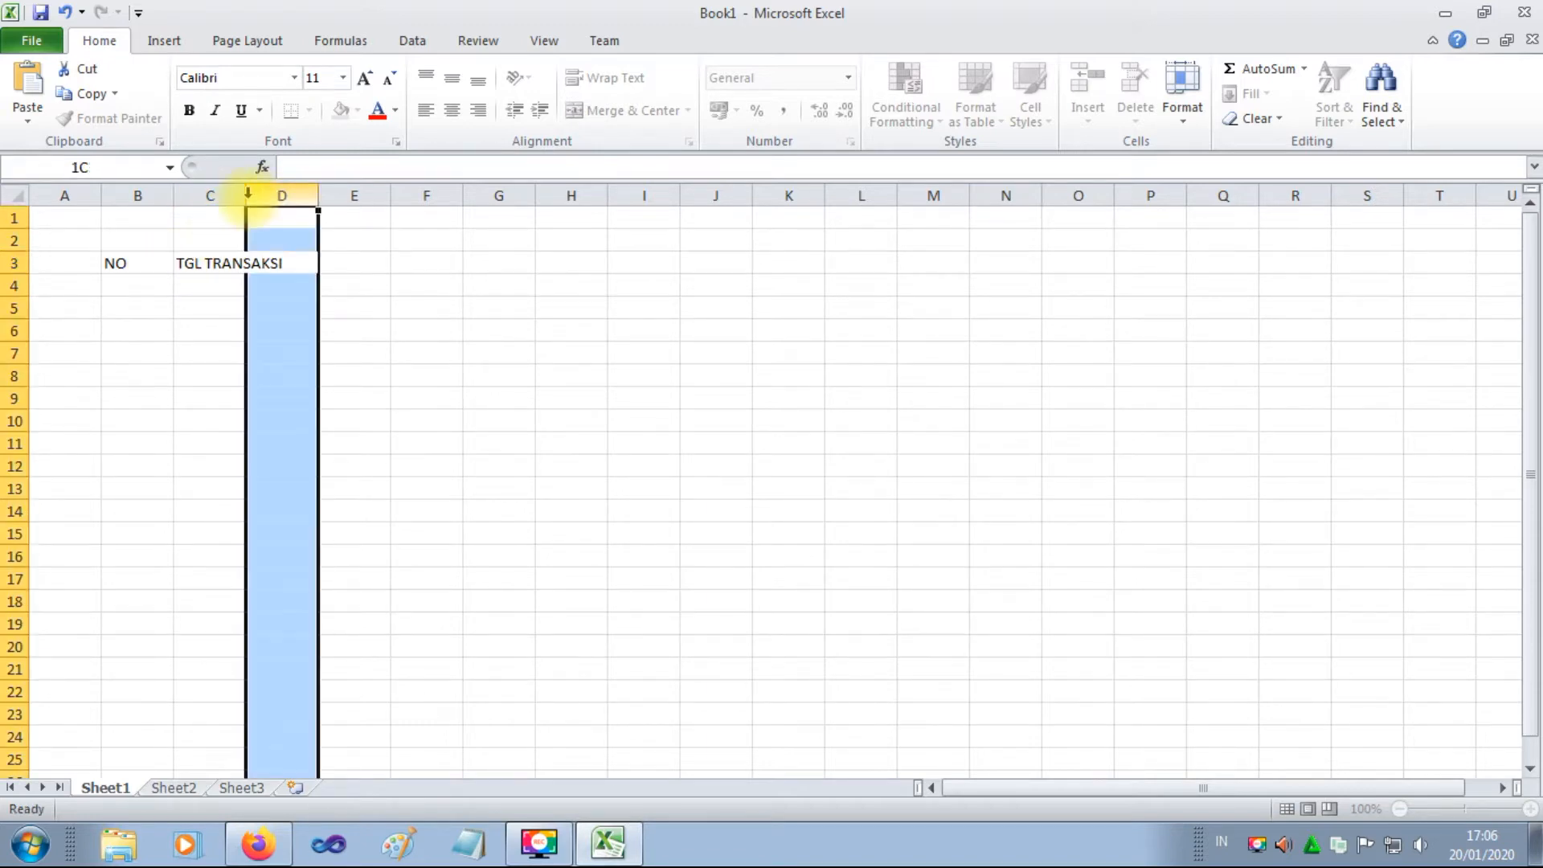
double_click(246, 195)
left_click(332, 263)
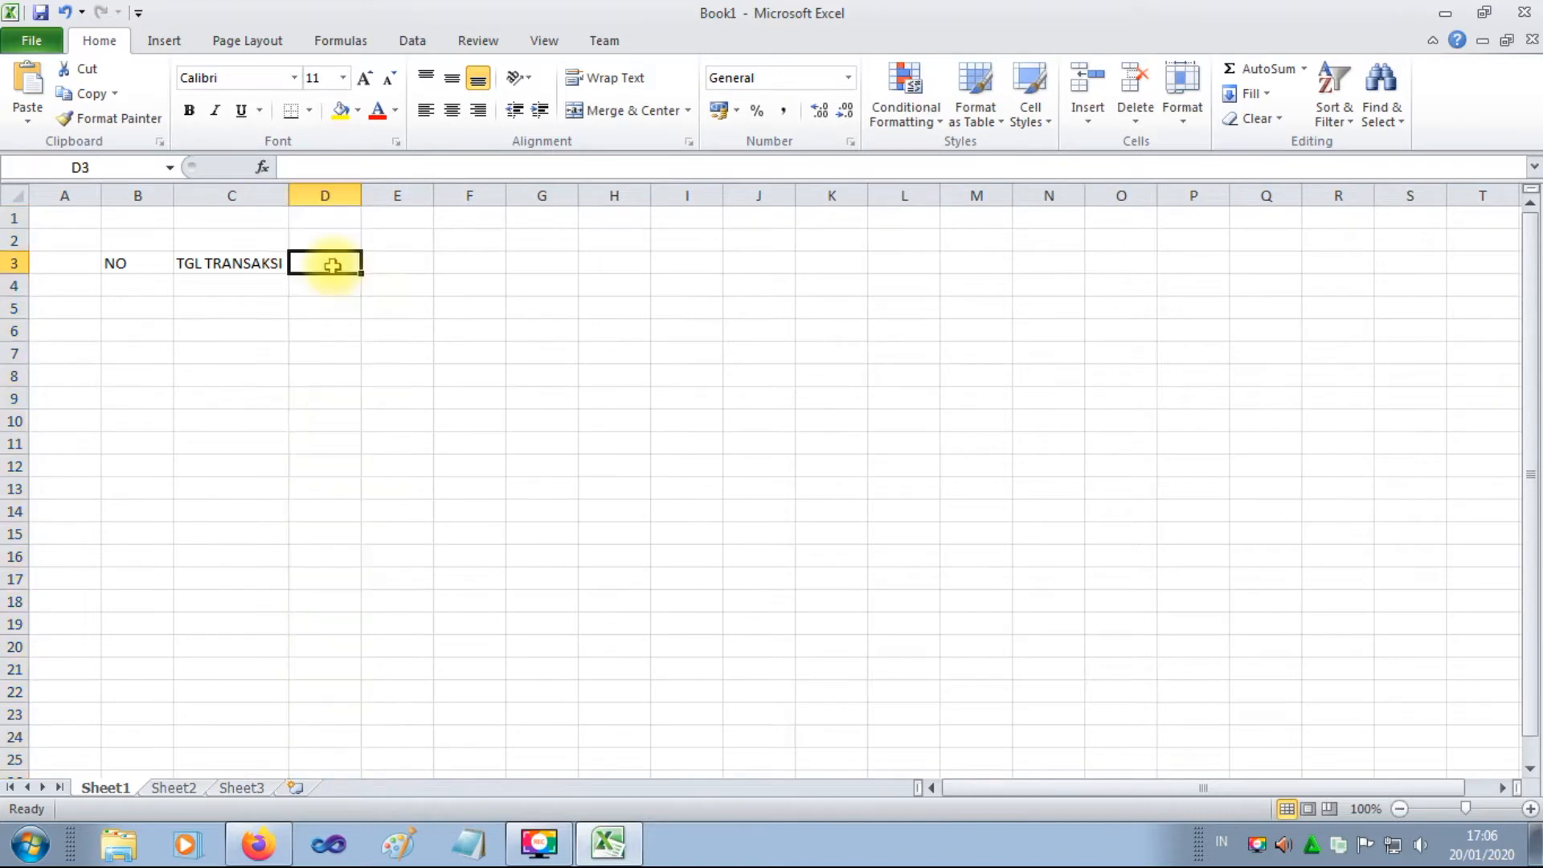
type("KETERA")
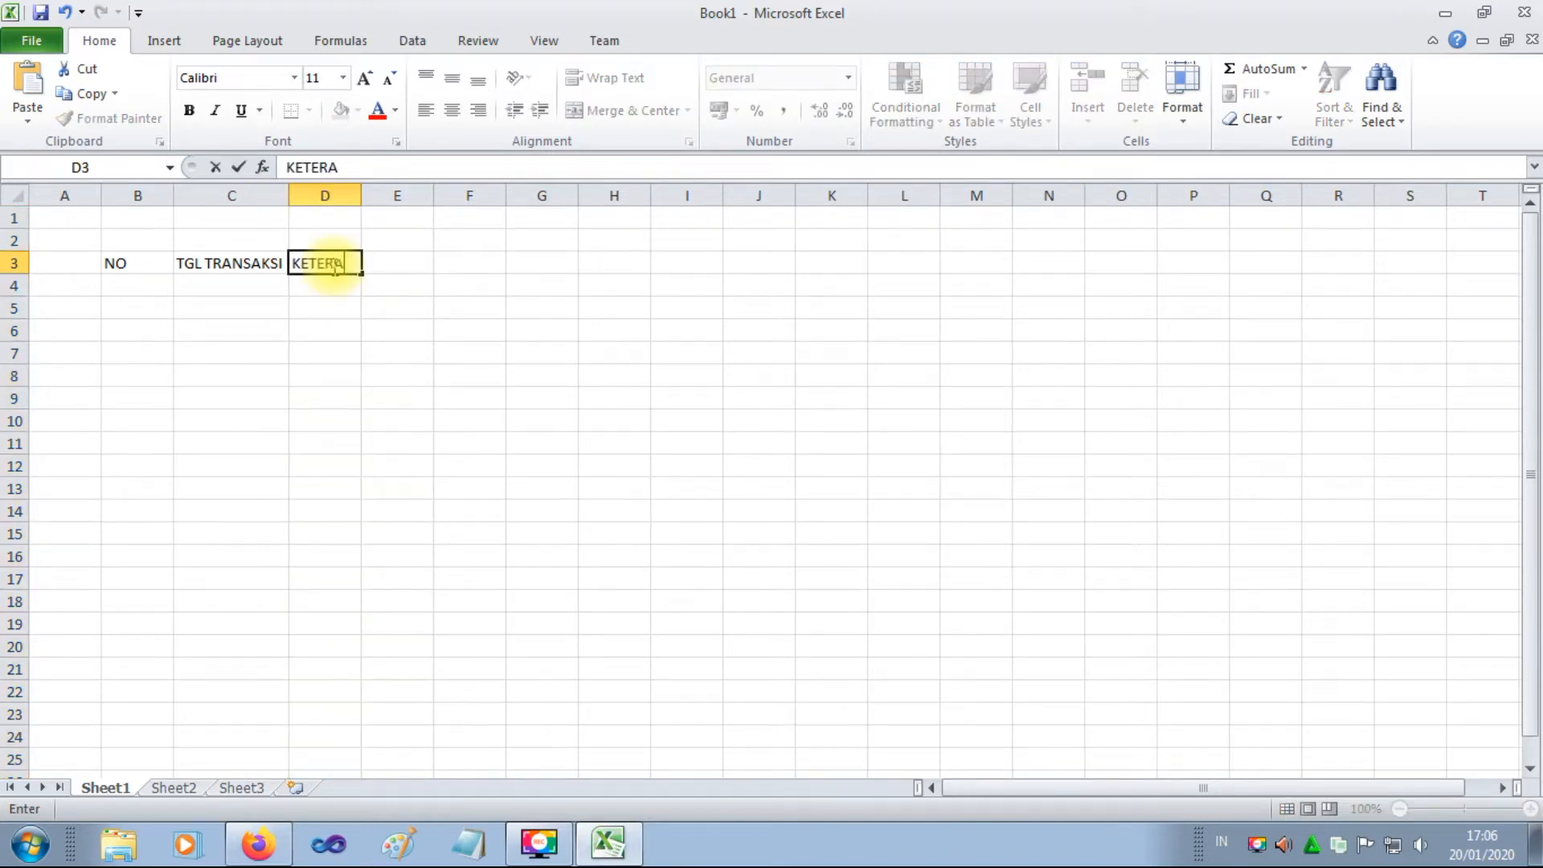
type("NGAN")
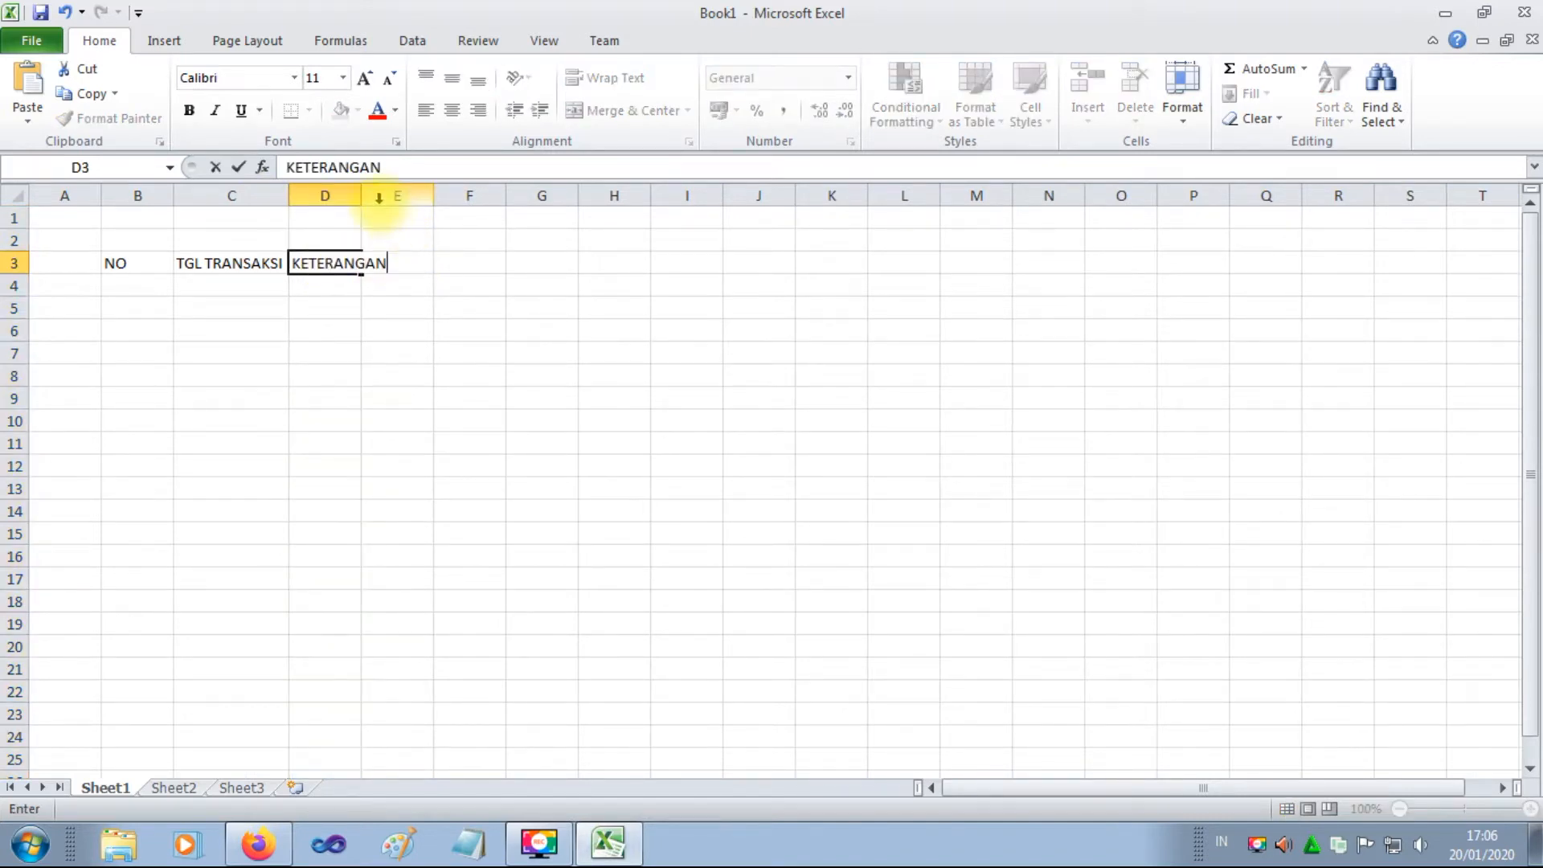
double_click(361, 195)
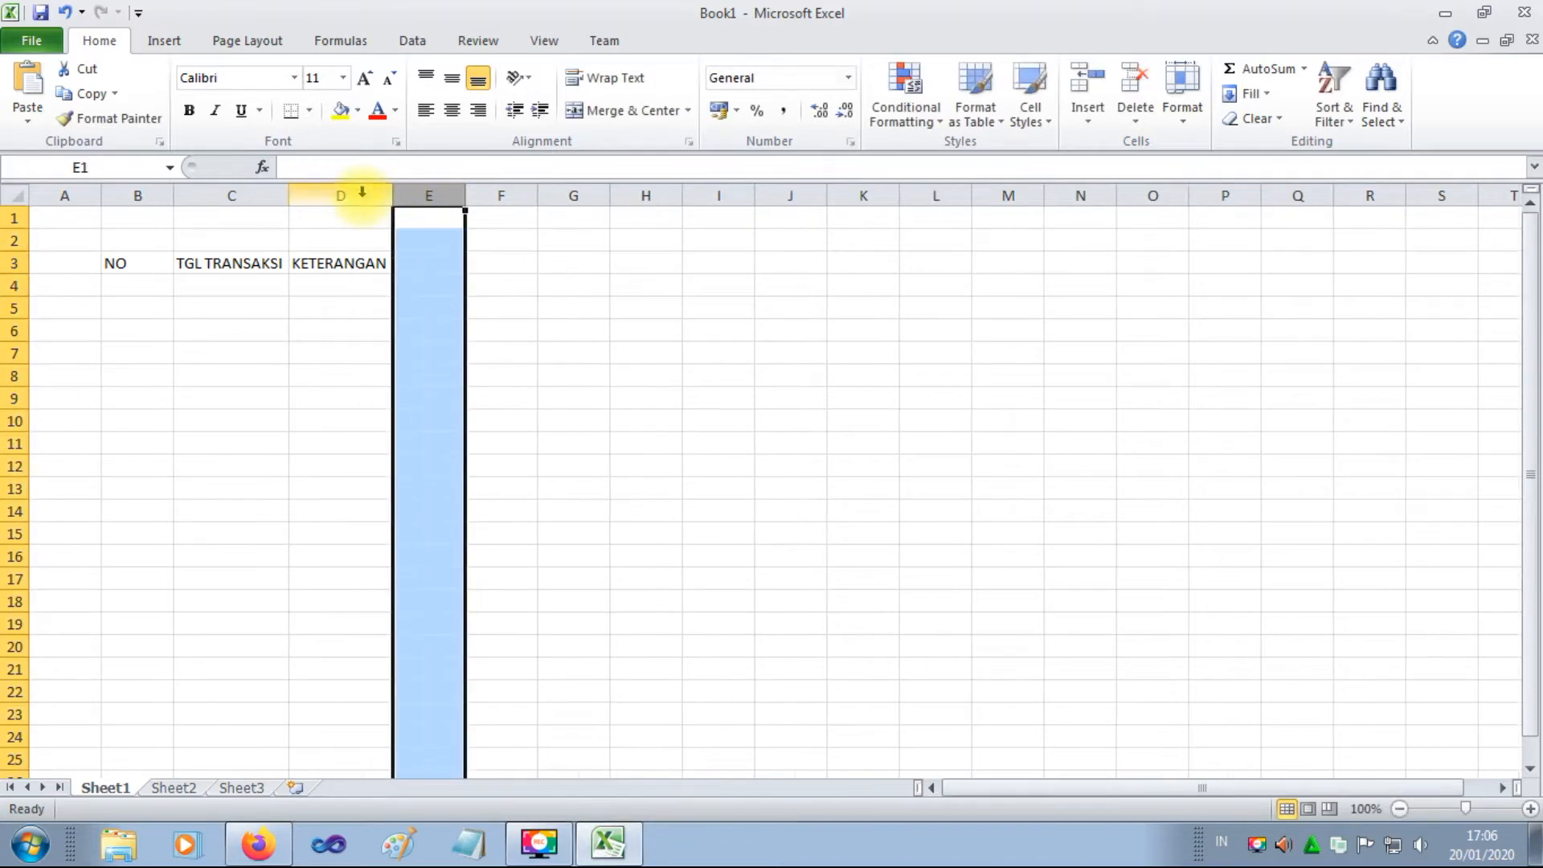
Enter the heading UANG MASUK in E3 and fit column E to the text.
left_click(443, 262)
type("UAN")
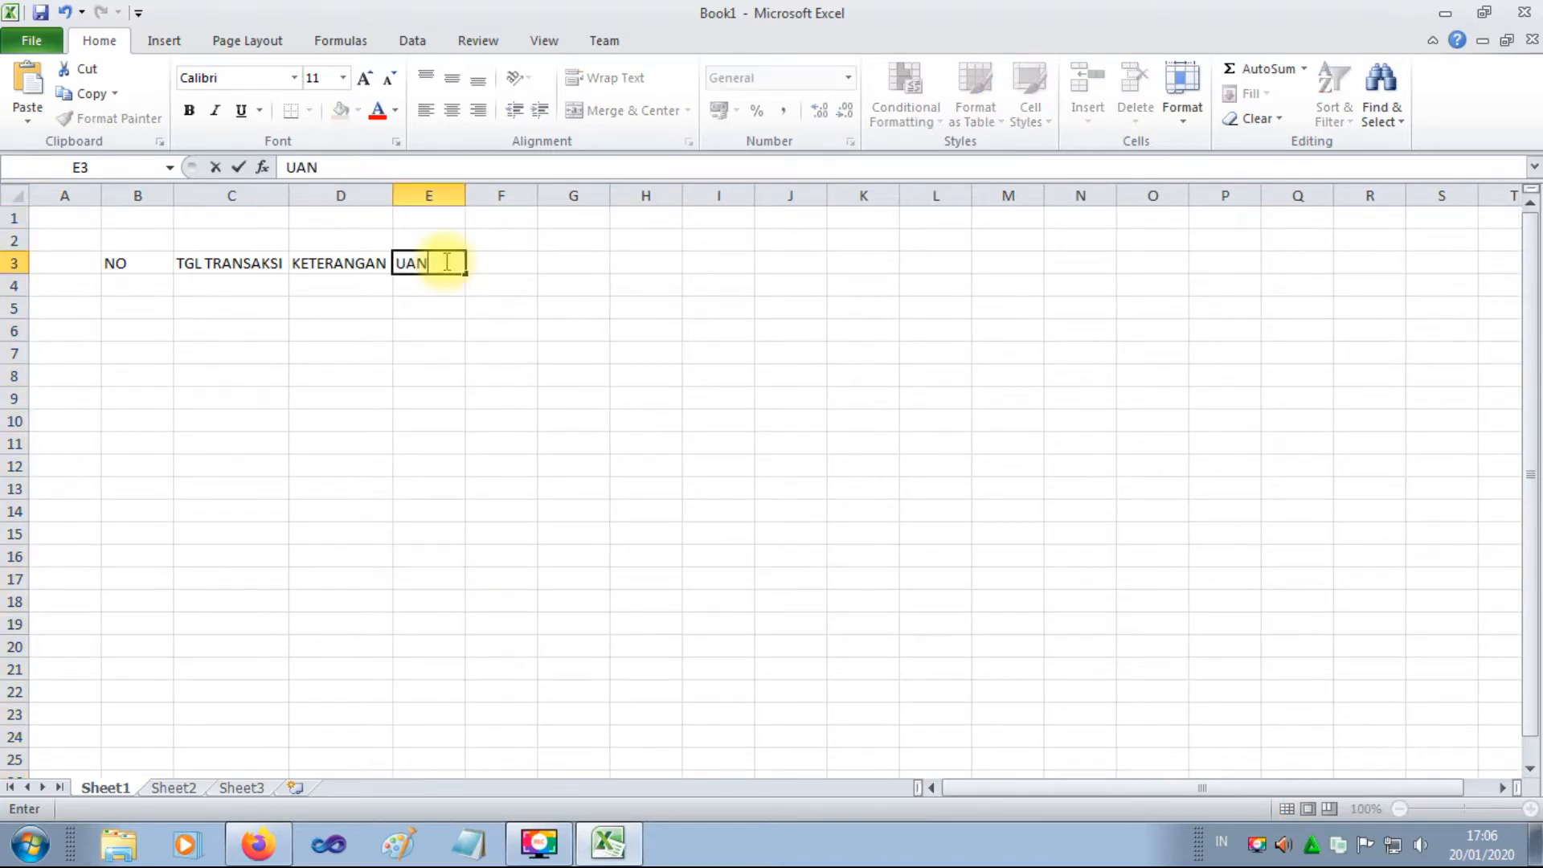
type("G MASUK")
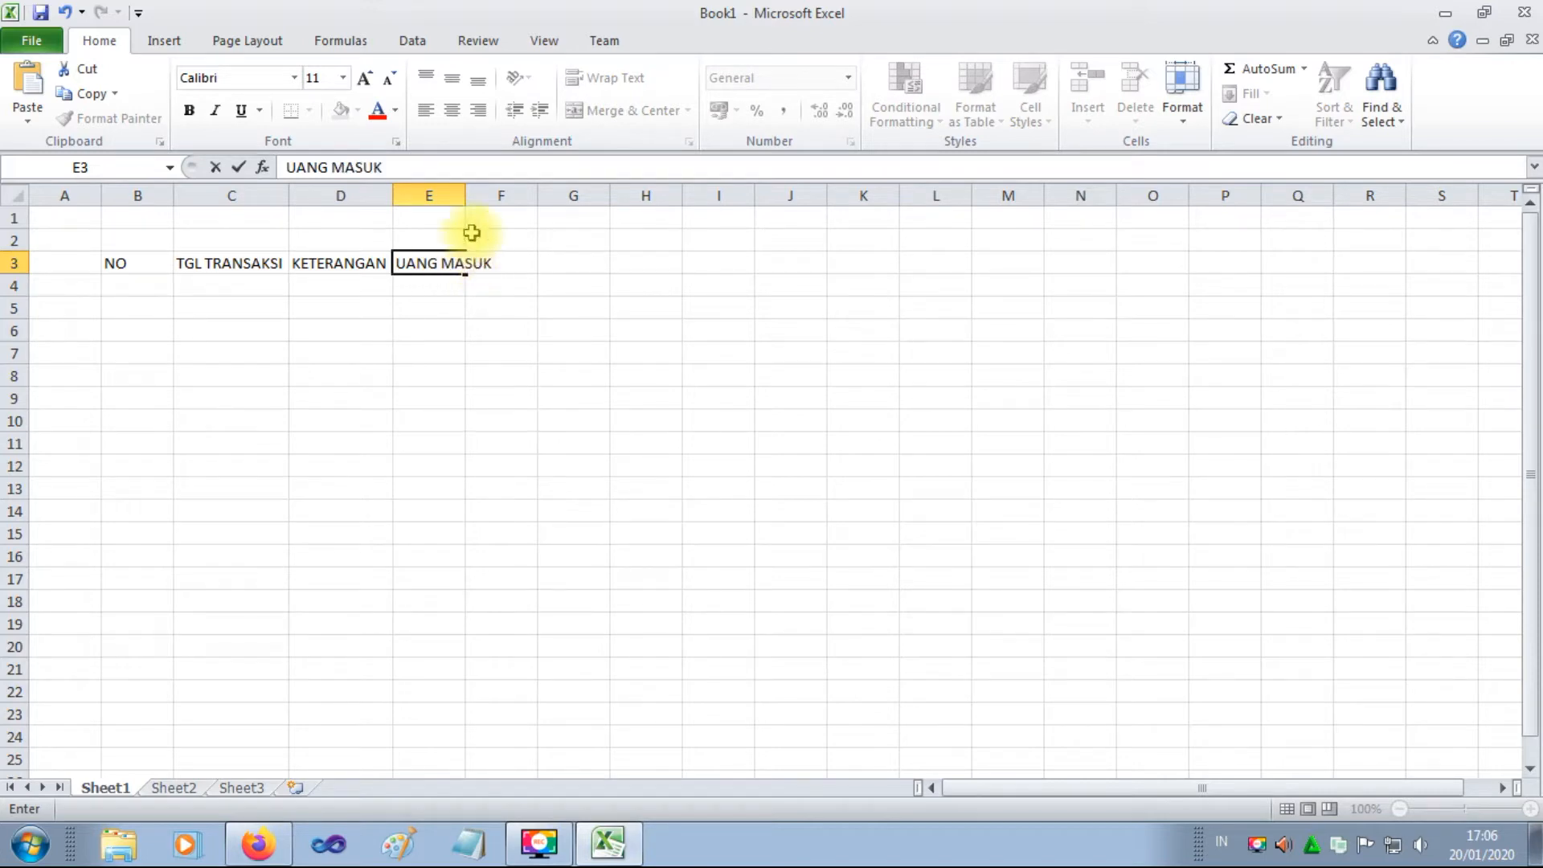
left_click(463, 189)
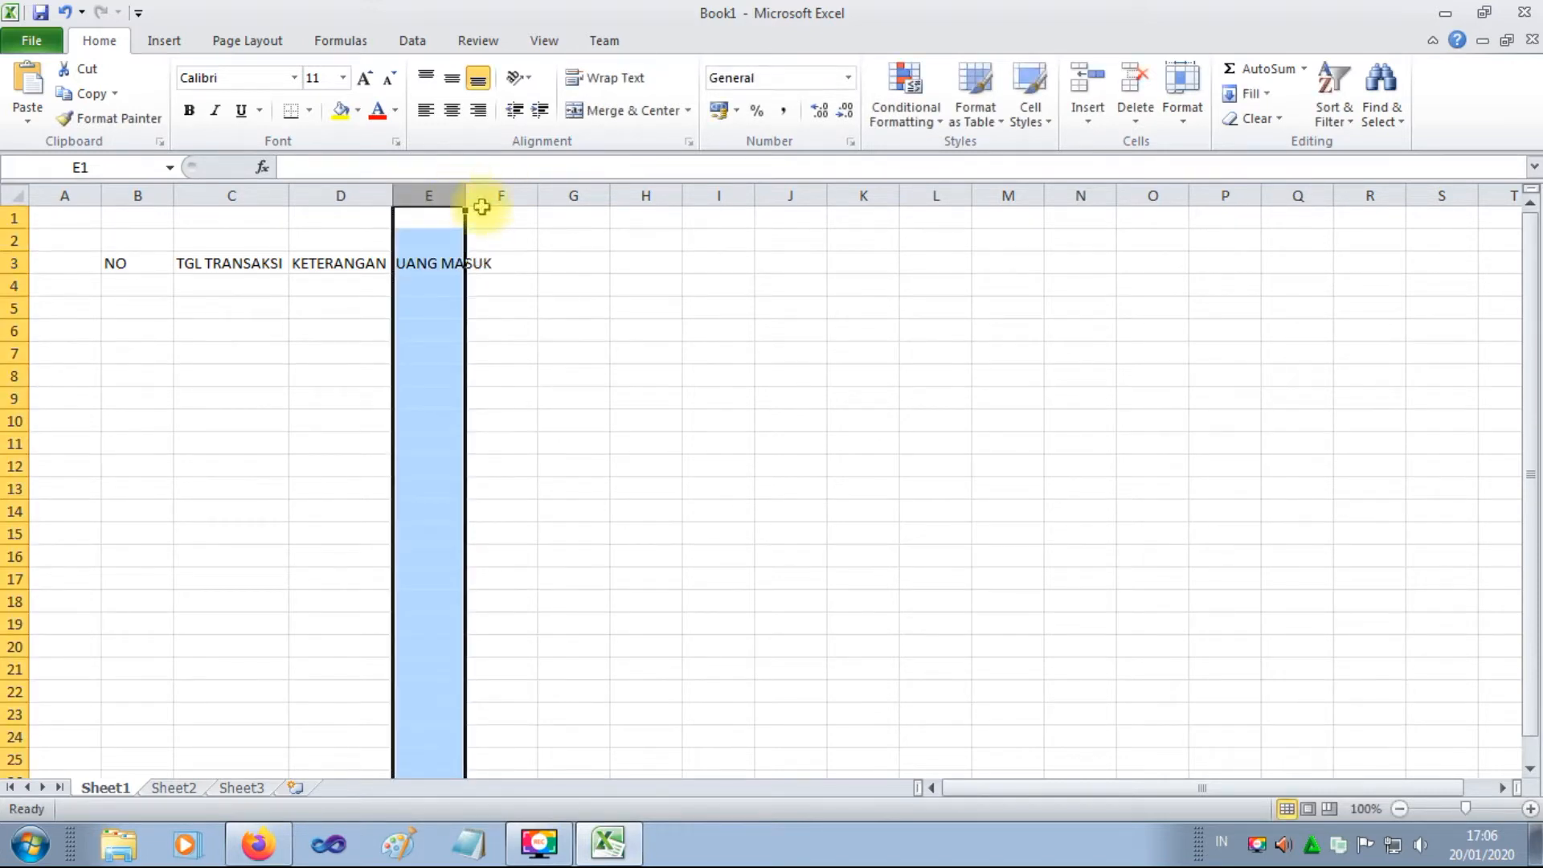
double_click(465, 191)
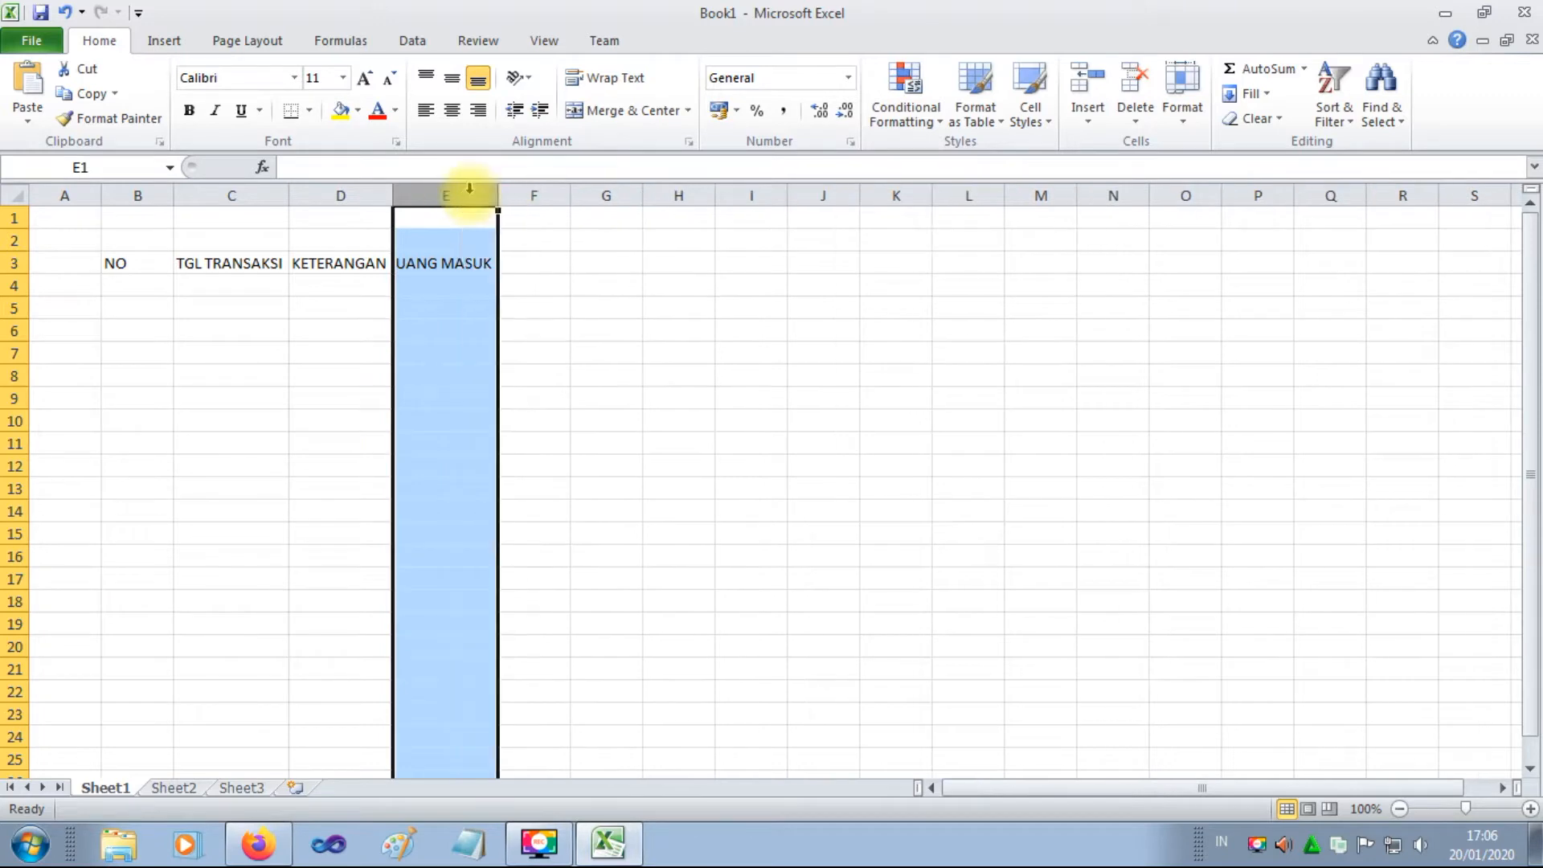
Enter the heading UANG KELUAR in F3 with column F fitted to it, and the heading SALDO in G3.
left_click(516, 263)
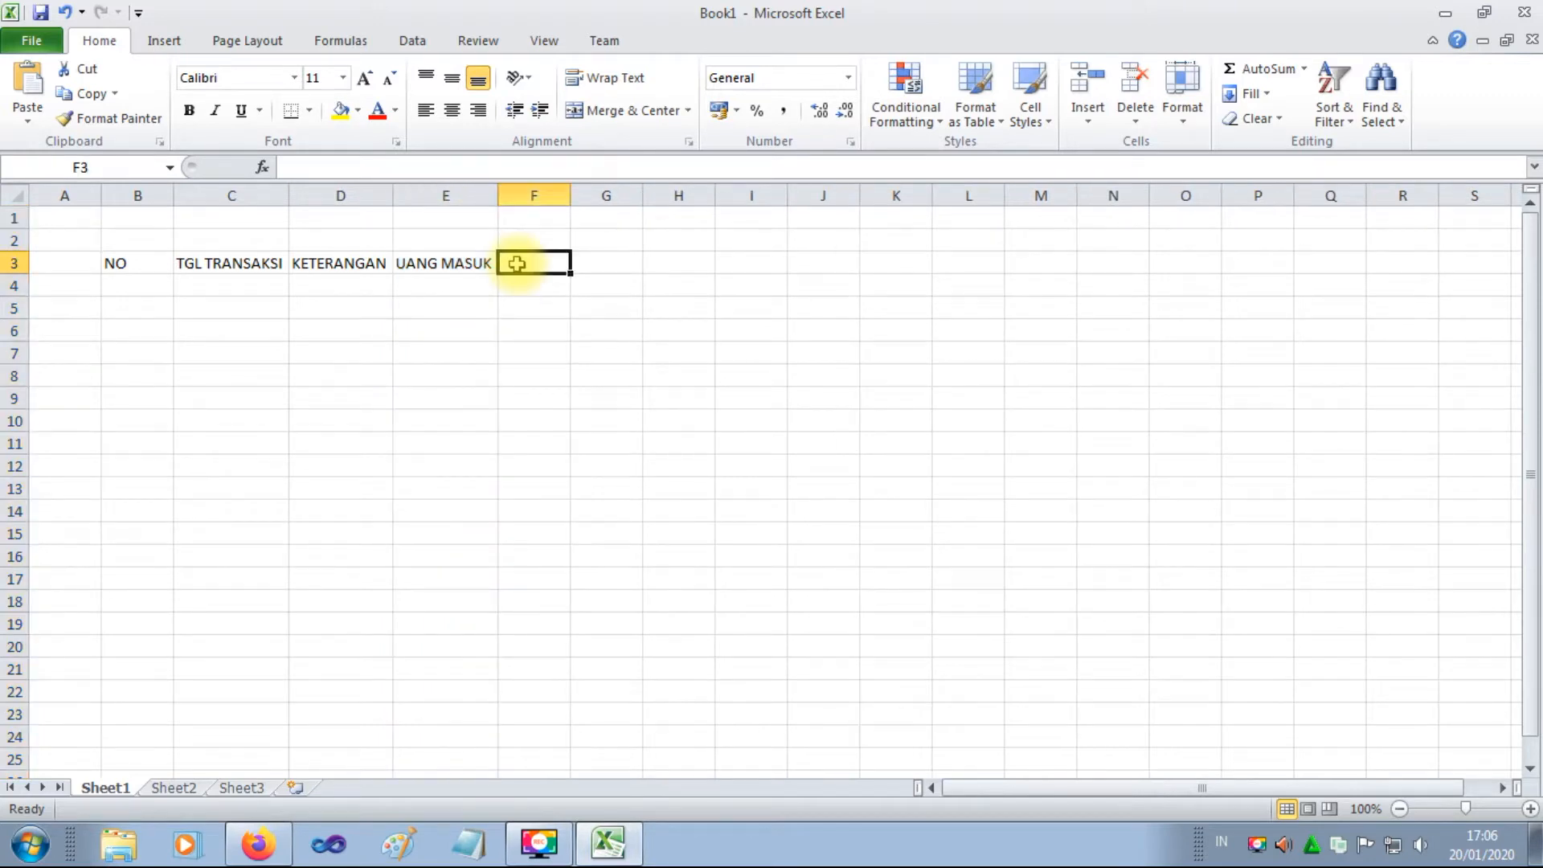
type("UANG KELUAR")
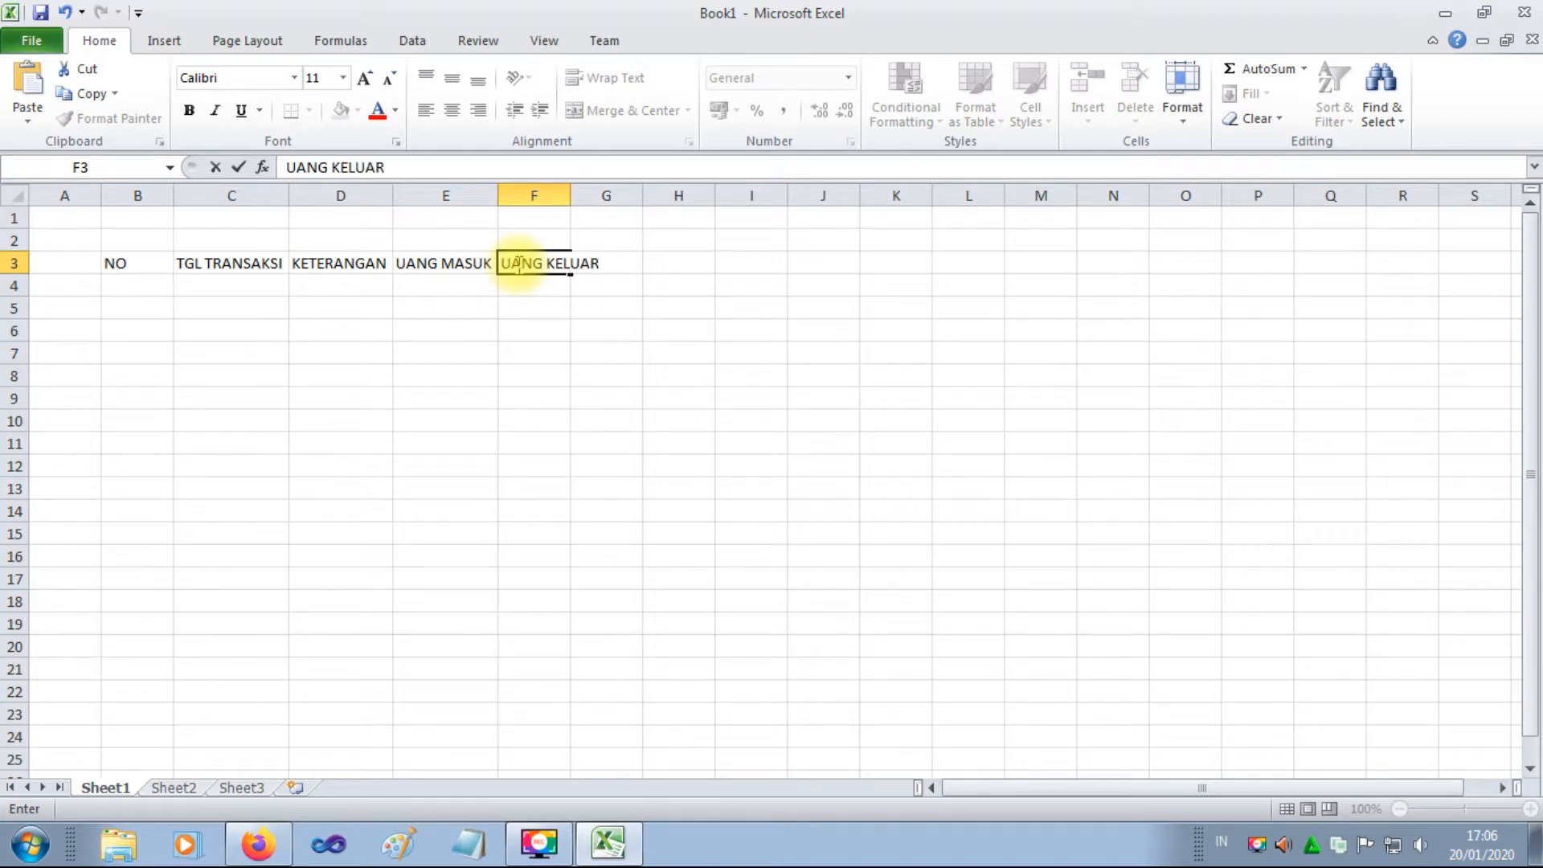
double_click(570, 196)
left_click(640, 267)
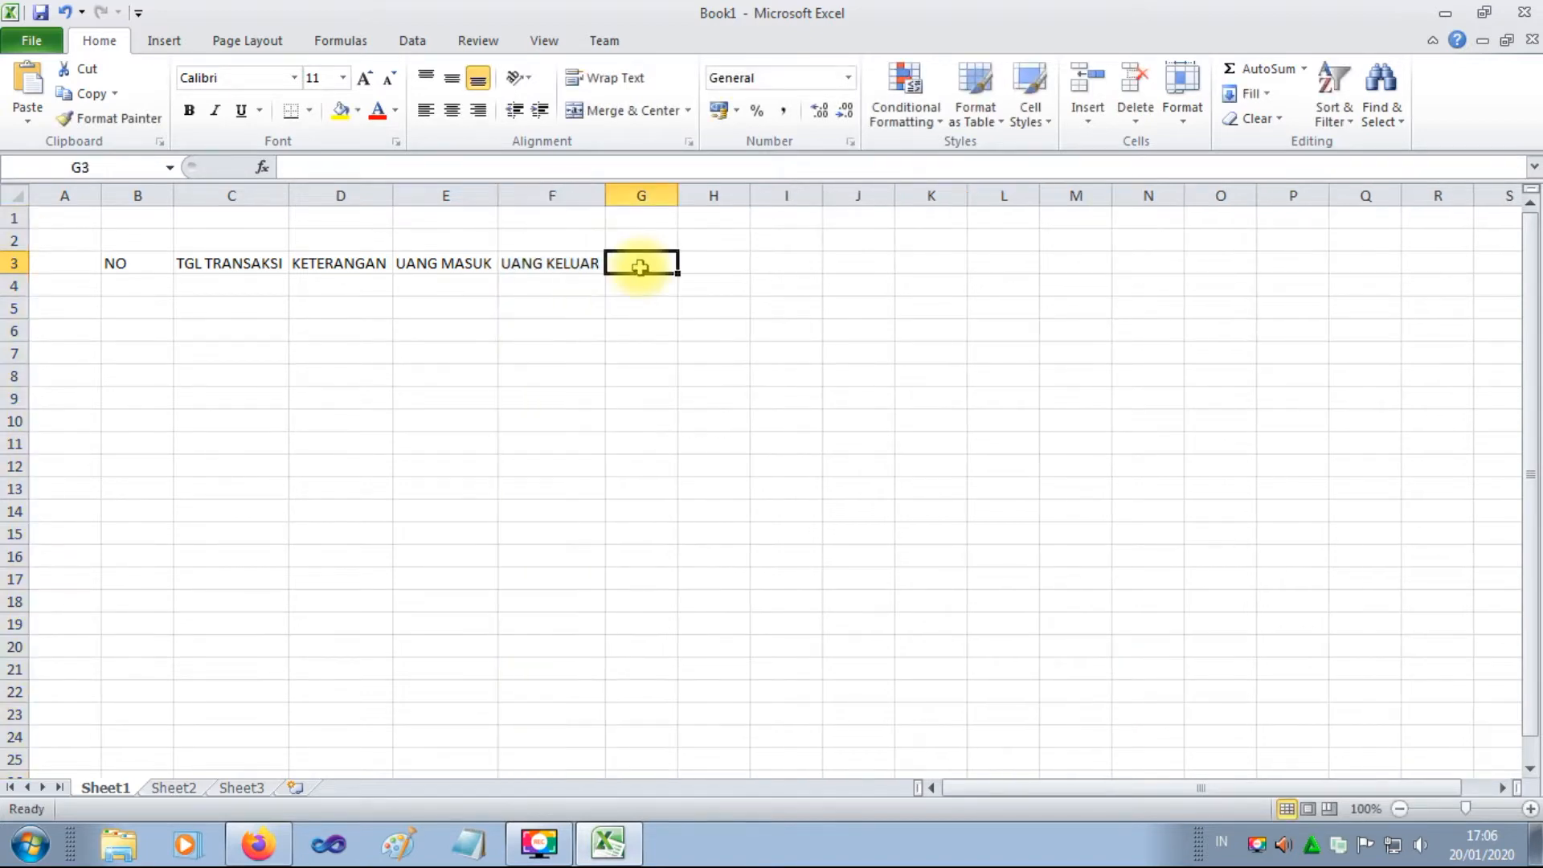
type("SALDO")
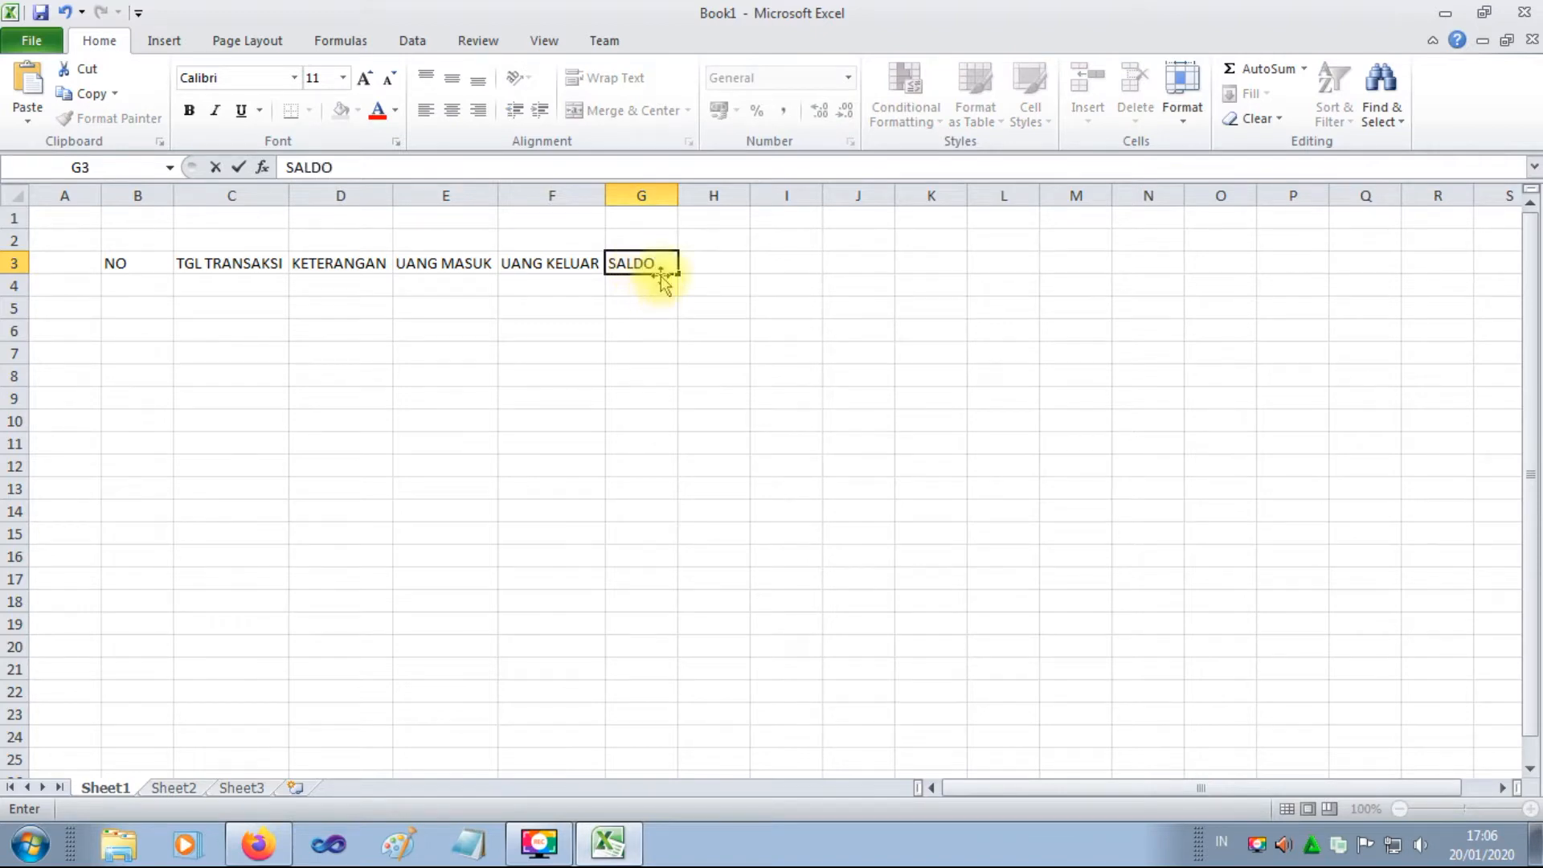
left_click(685, 259)
Center the headings in B3:G3 horizontally and make them bold.
left_click_drag(113, 258, 625, 263)
left_click(452, 112)
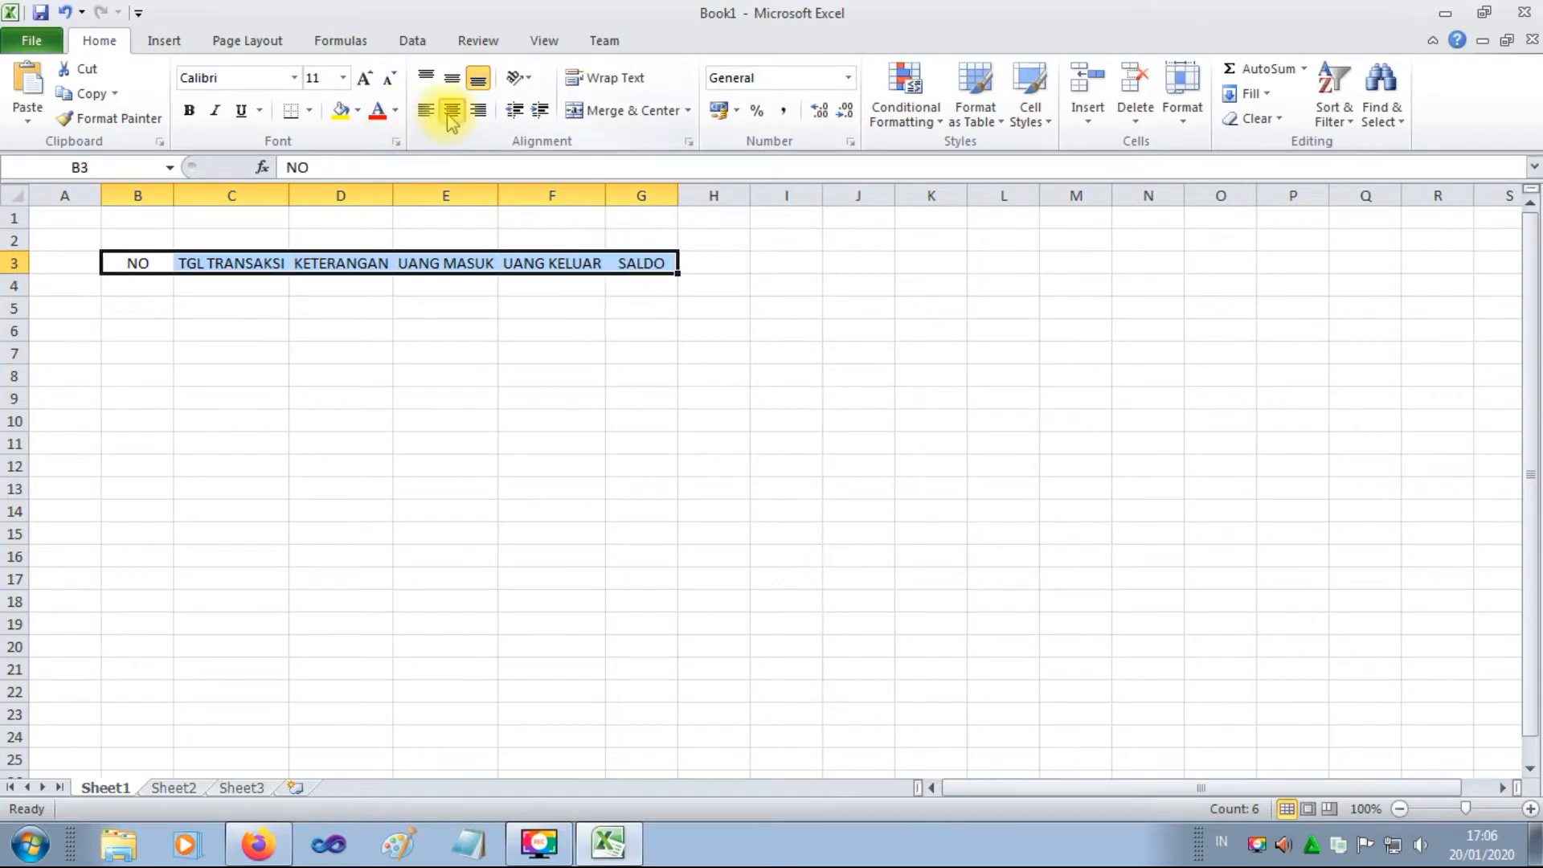
left_click(191, 113)
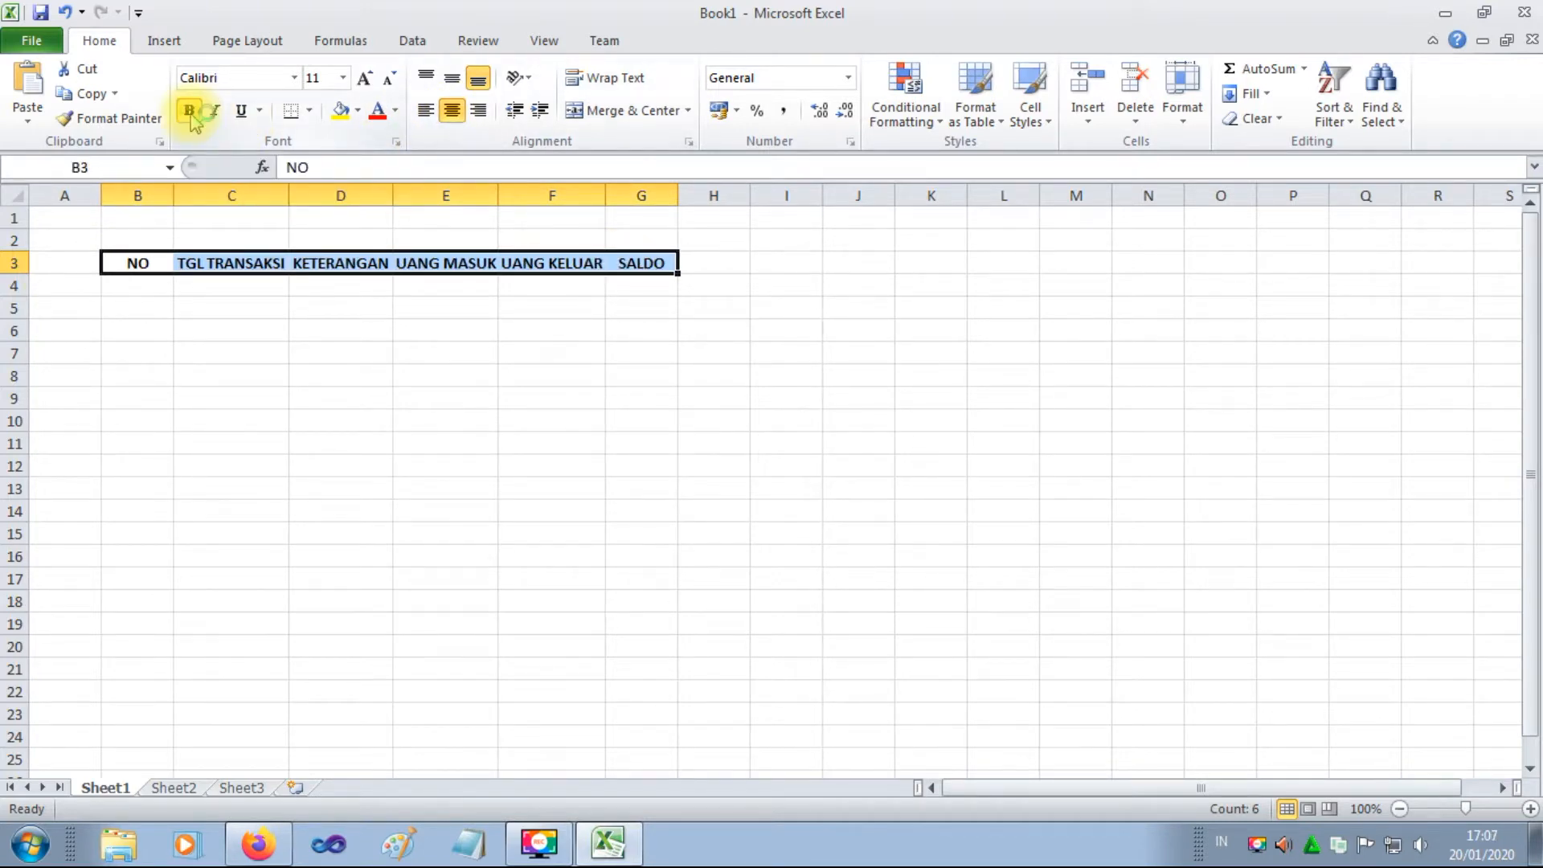
Narrow column B, widen column C slightly, and widen columns D to G, making the KETERANGAN column the widest.
left_click_drag(170, 195, 158, 196)
left_click_drag(274, 195, 278, 195)
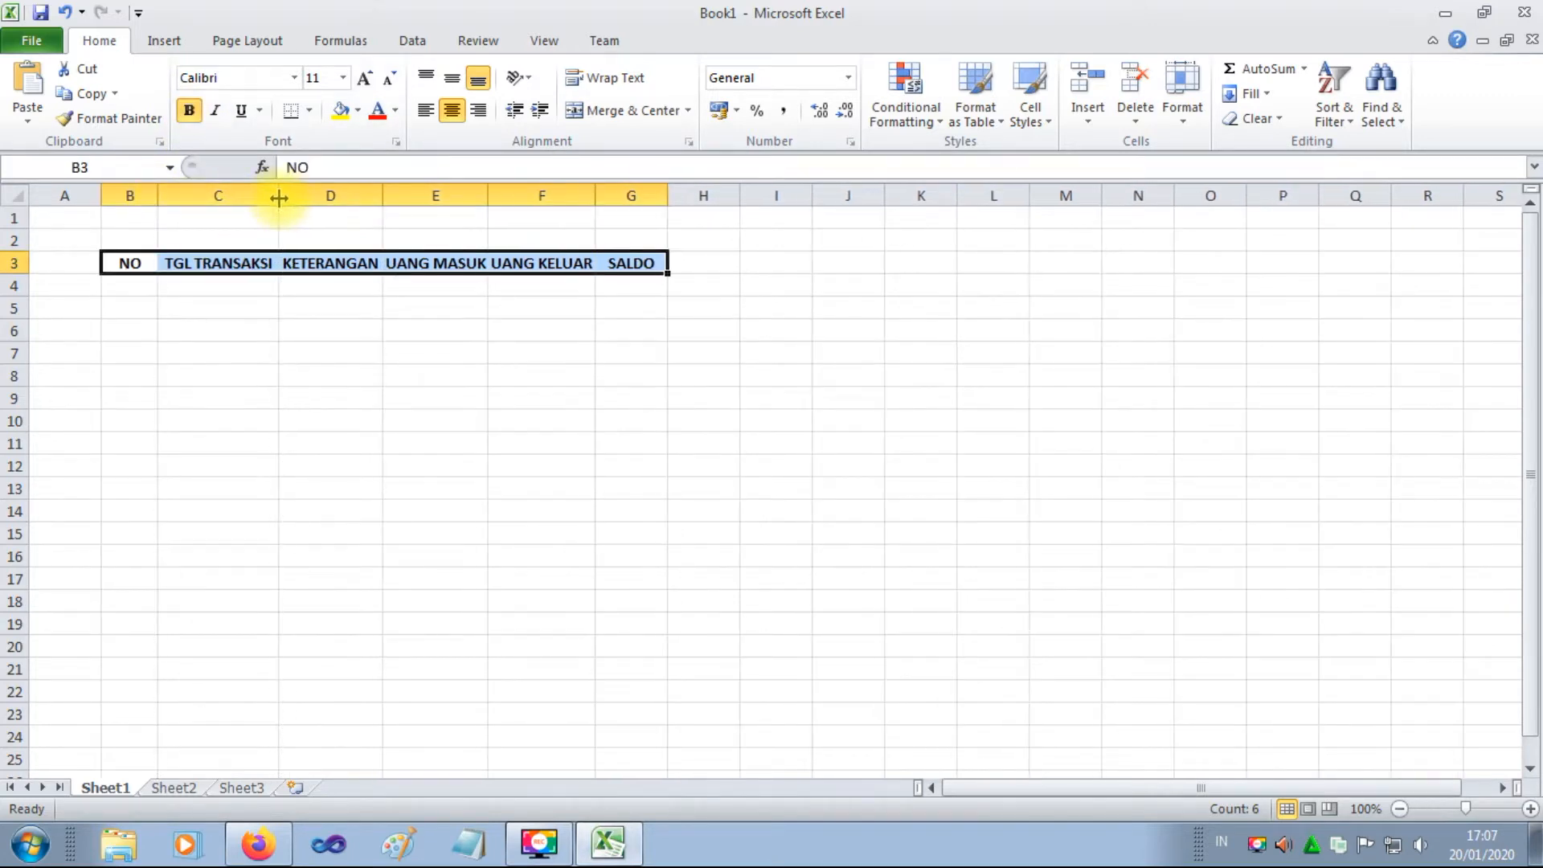
left_click(386, 215)
left_click_drag(384, 195, 878, 202)
left_click_drag(518, 195, 575, 197)
left_click(641, 351)
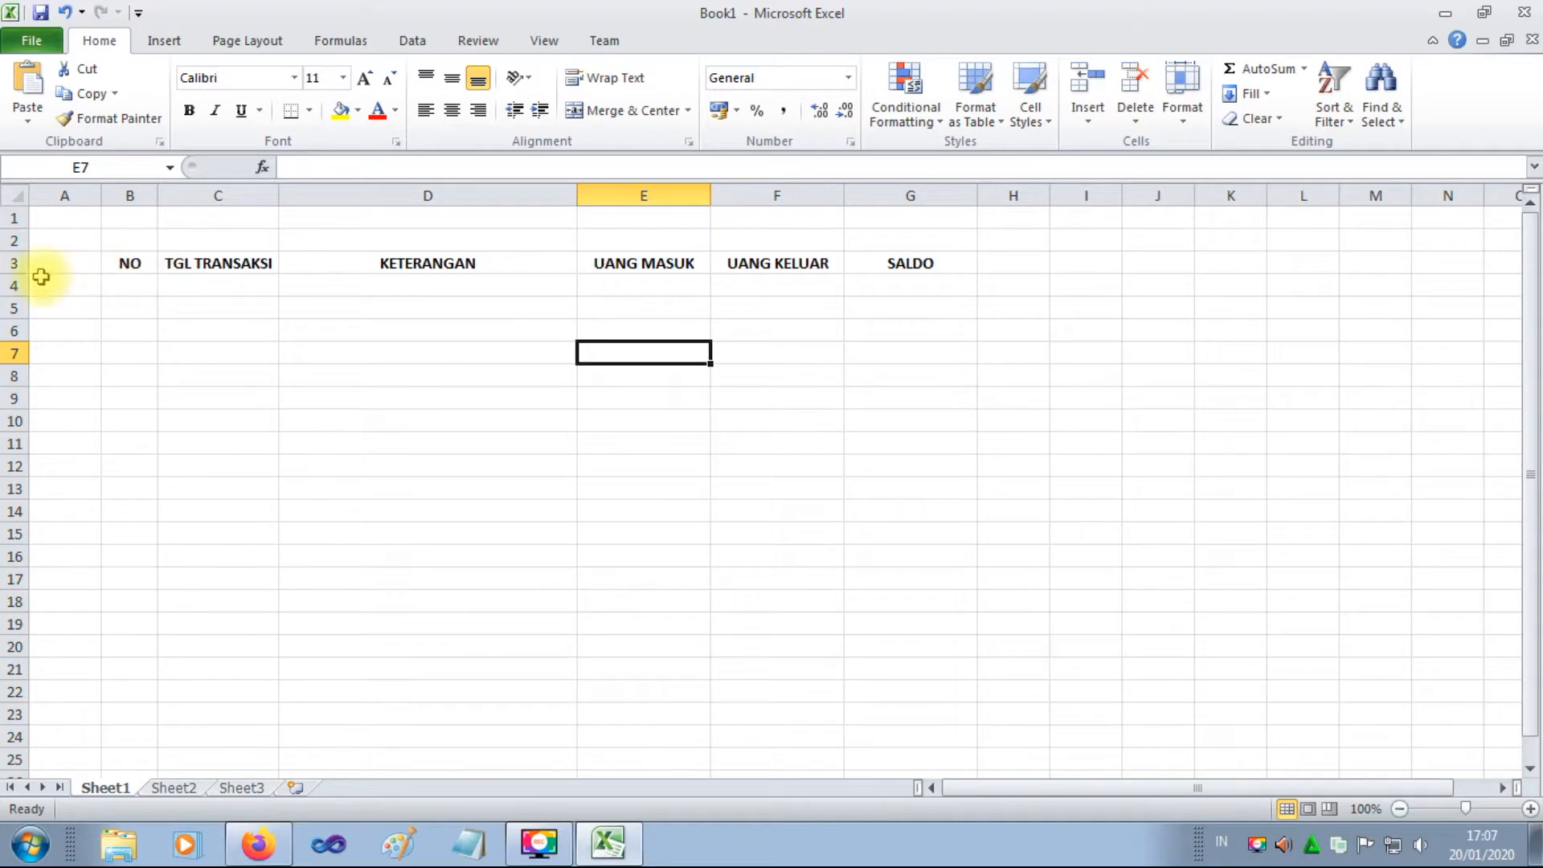
Increase the height of heading row 3 and middle-align the headings in B3:G3 vertically.
left_click_drag(19, 274, 19, 292)
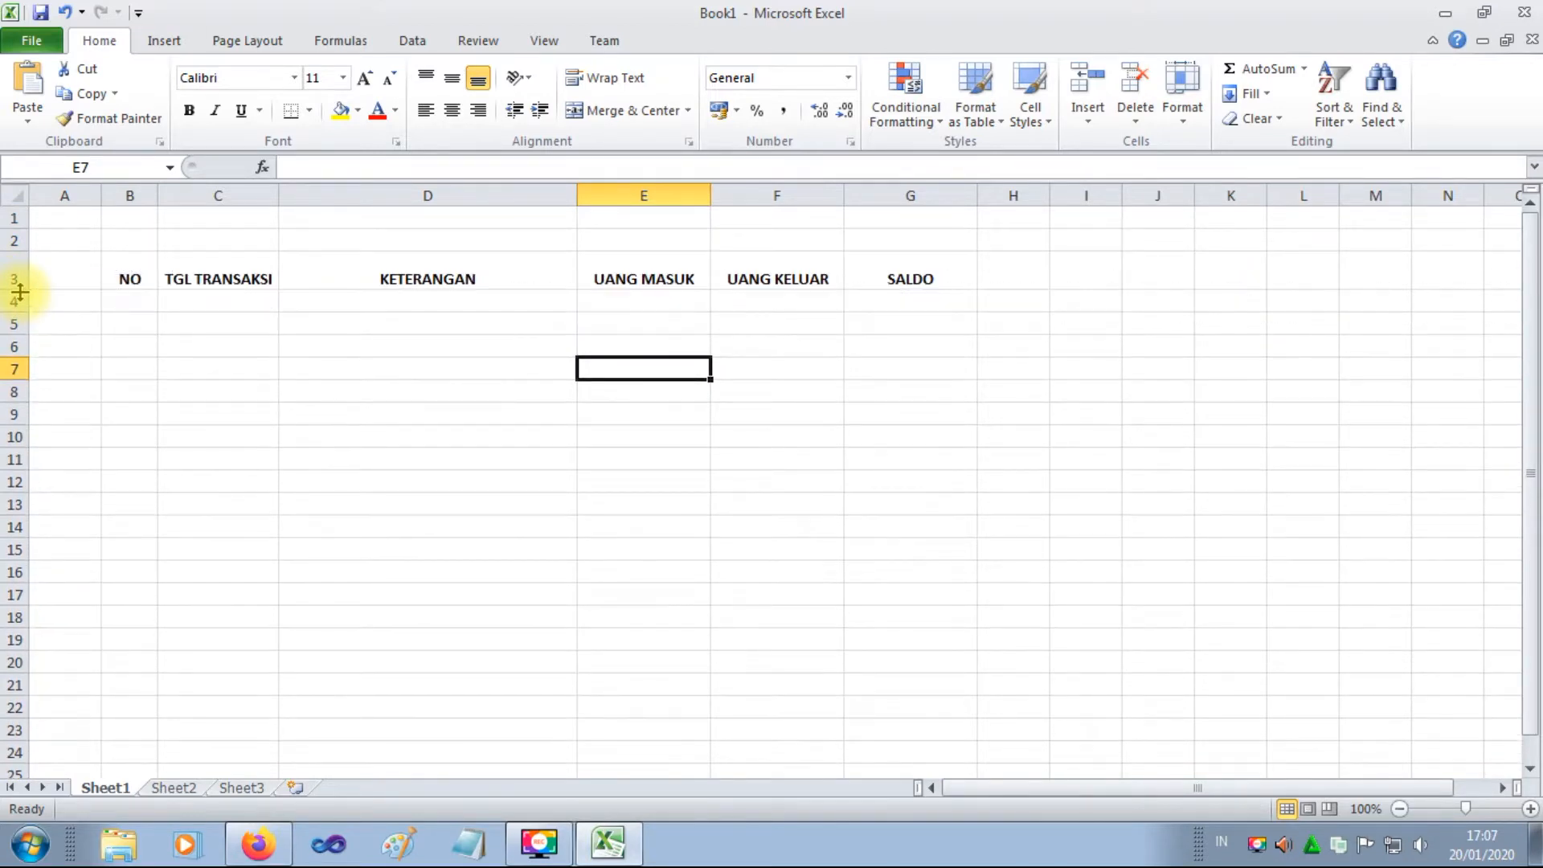
left_click_drag(120, 276, 868, 282)
left_click(451, 87)
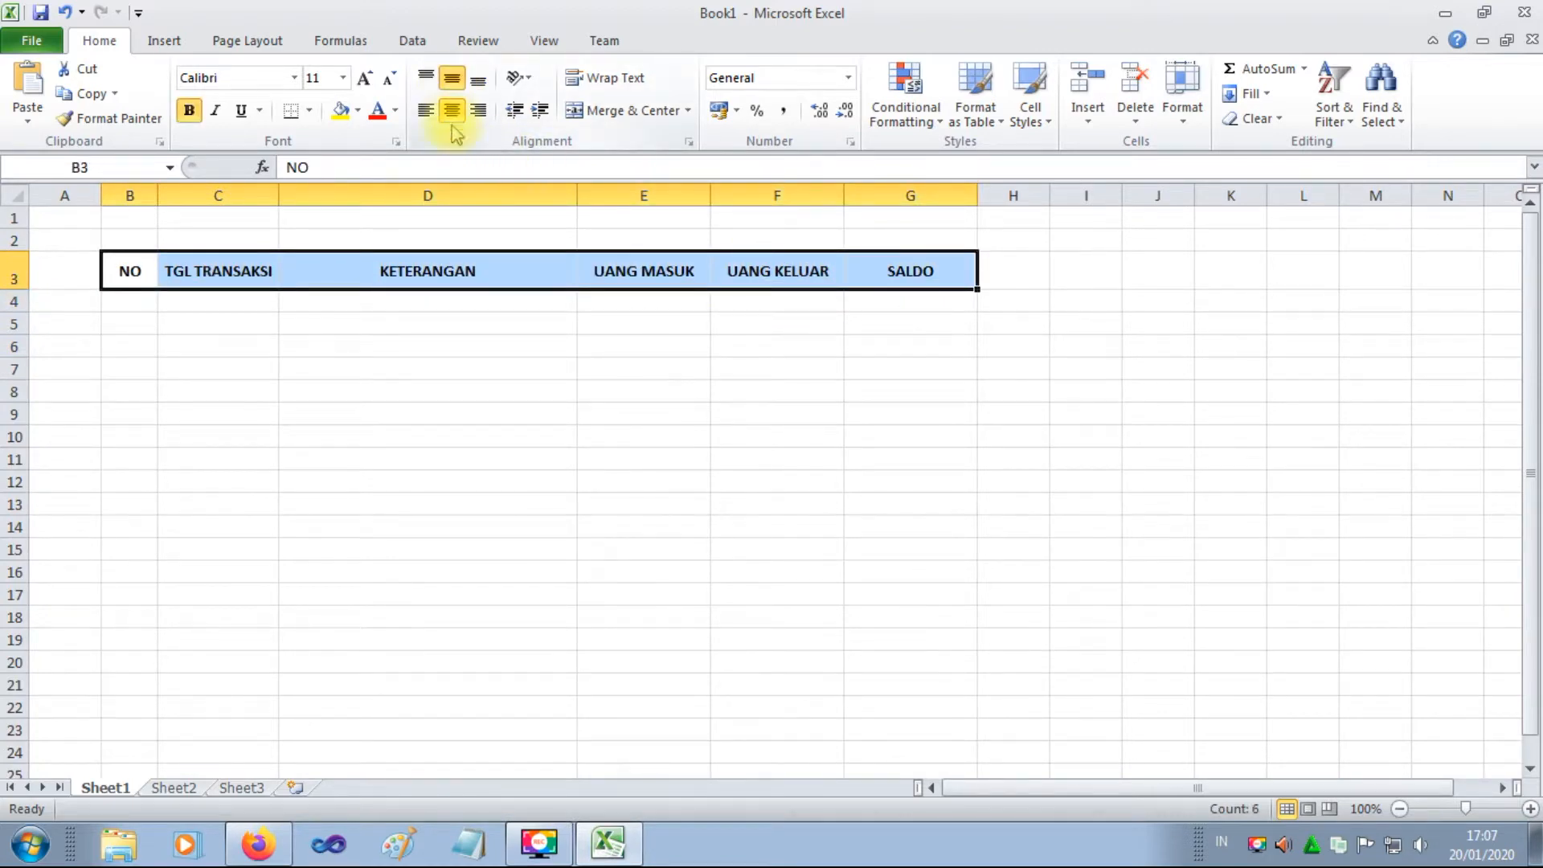
Fill the heading cells B3:G3 with yellow and apply All Borders to the table range B3:G21.
left_click(339, 110)
left_click(401, 321)
left_click_drag(128, 271, 909, 679)
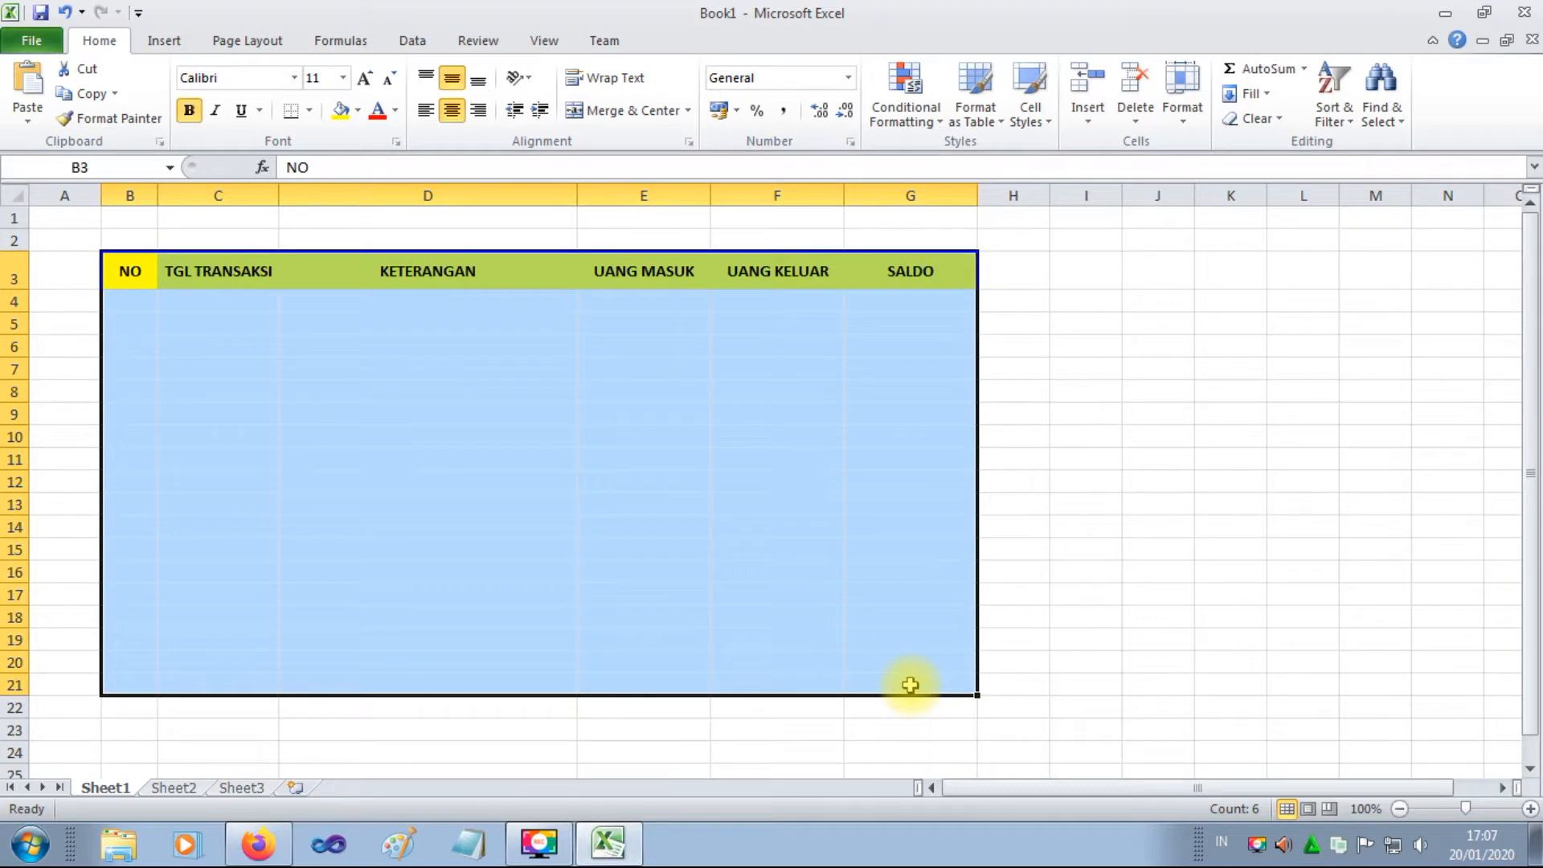
left_click(309, 112)
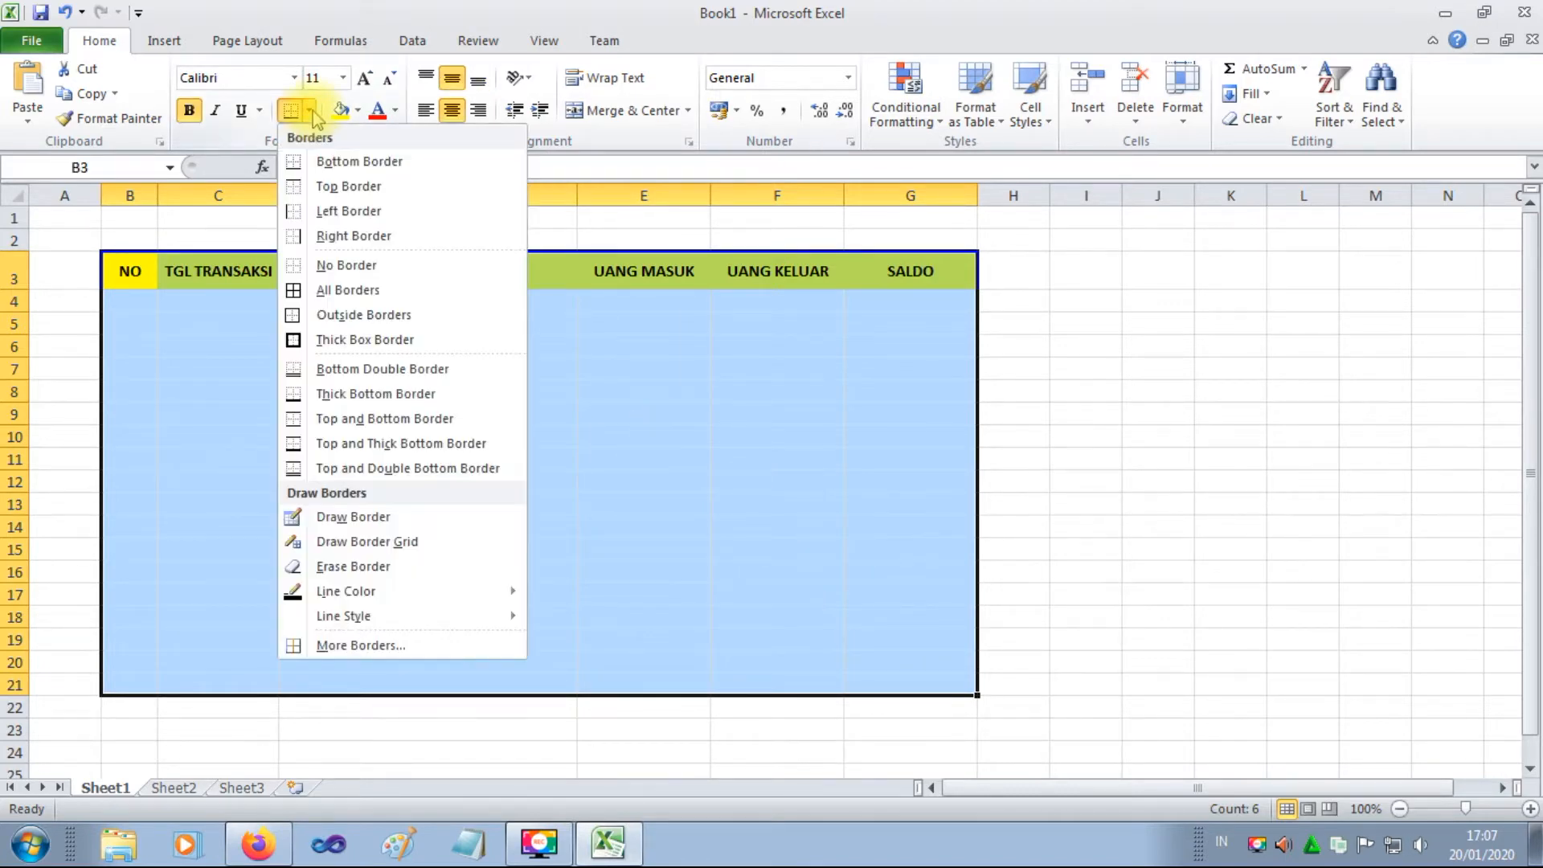
left_click(320, 297)
left_click(359, 322)
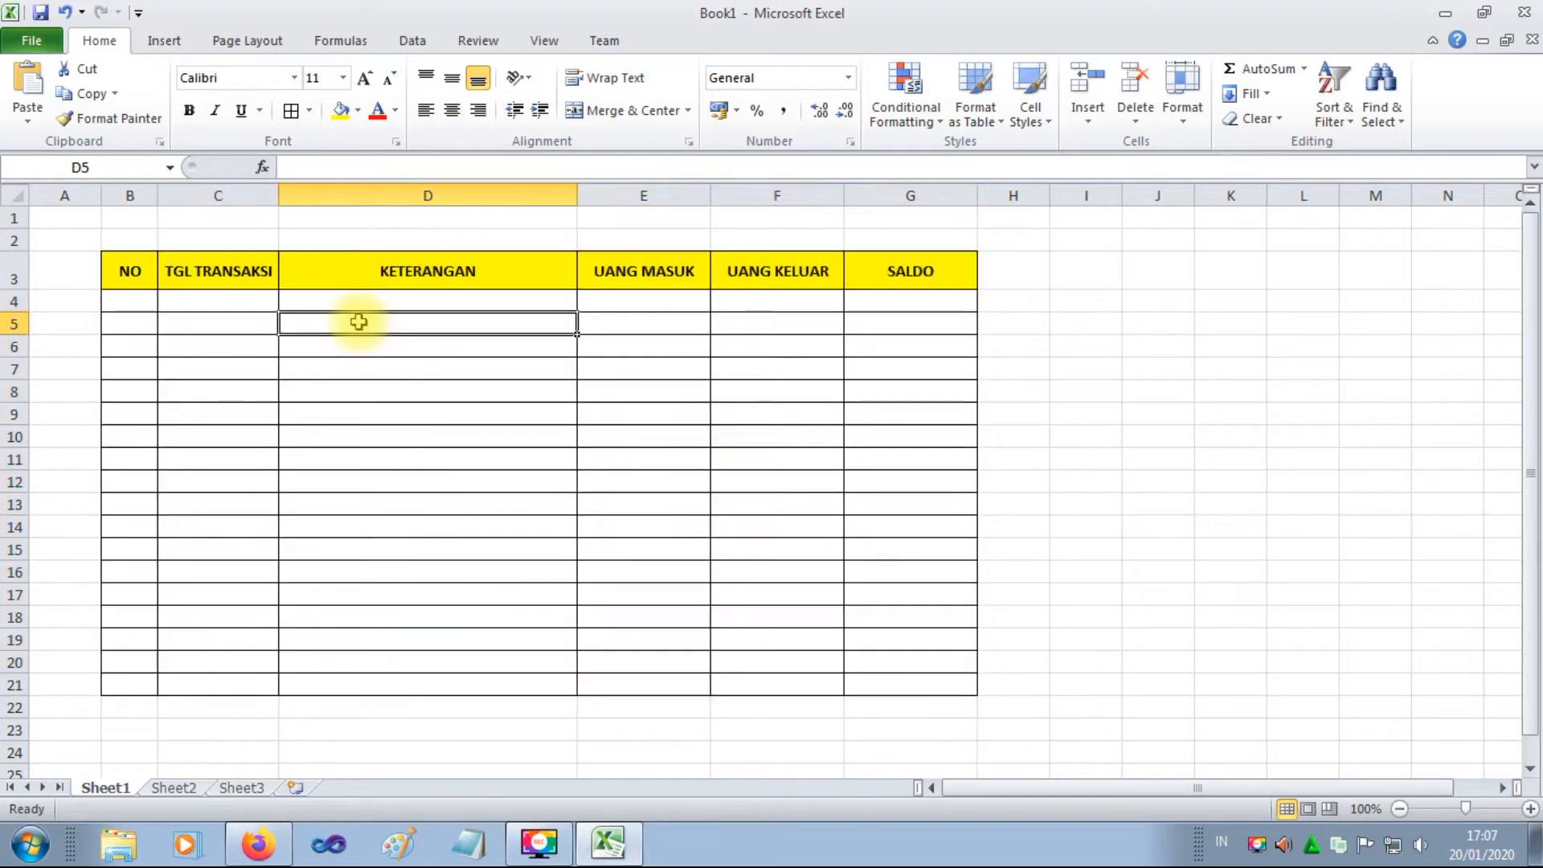
Enter the first transaction in row 4: number 1, date 1-01-2020, description Saldo Awal, and 10000000 under UANG MASUK.
left_click(125, 303)
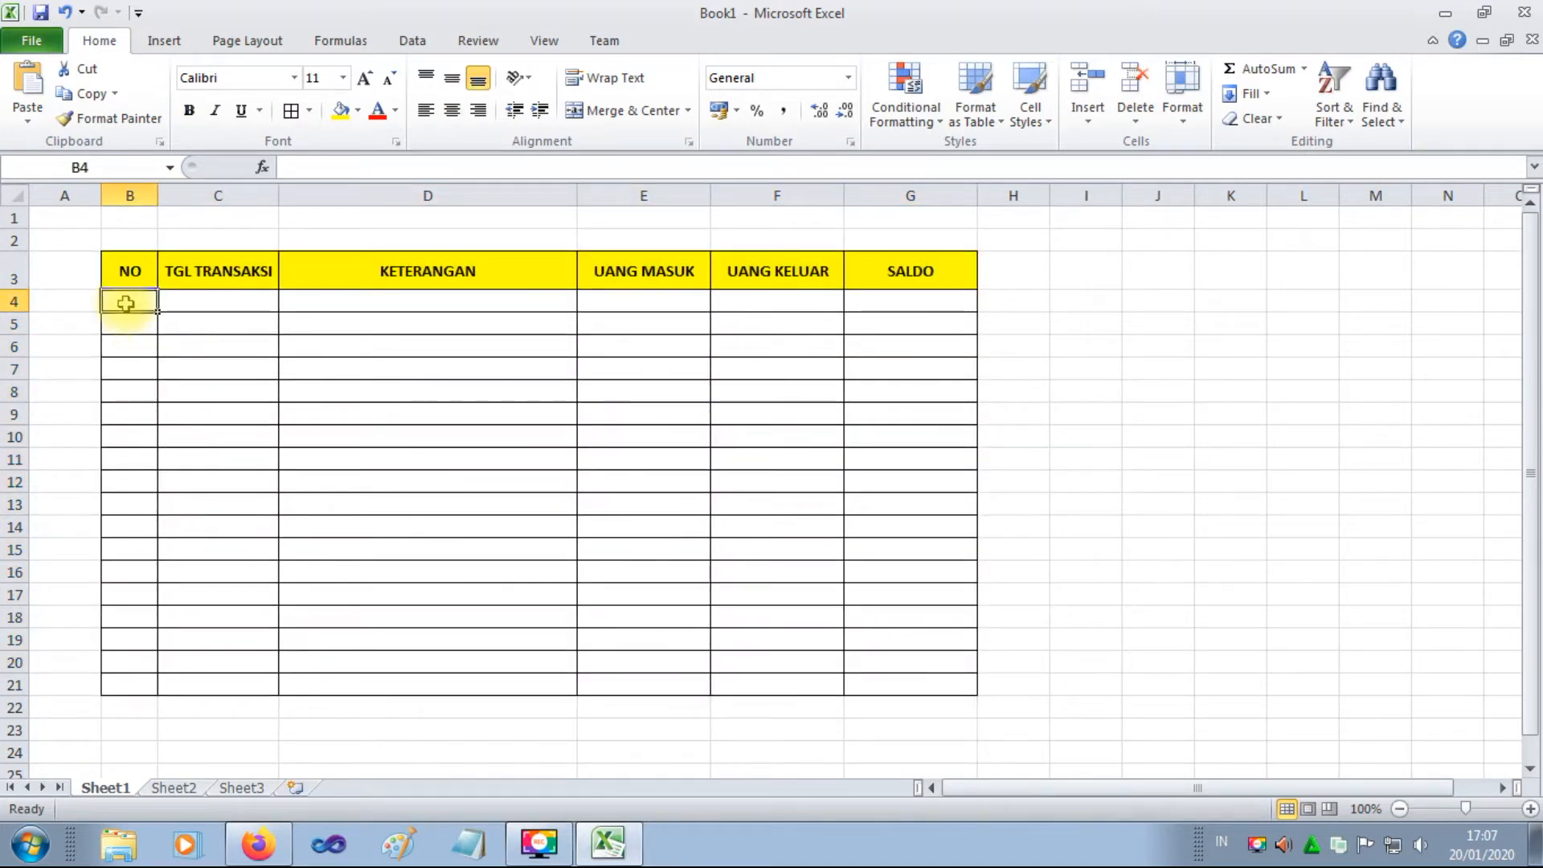
type("1")
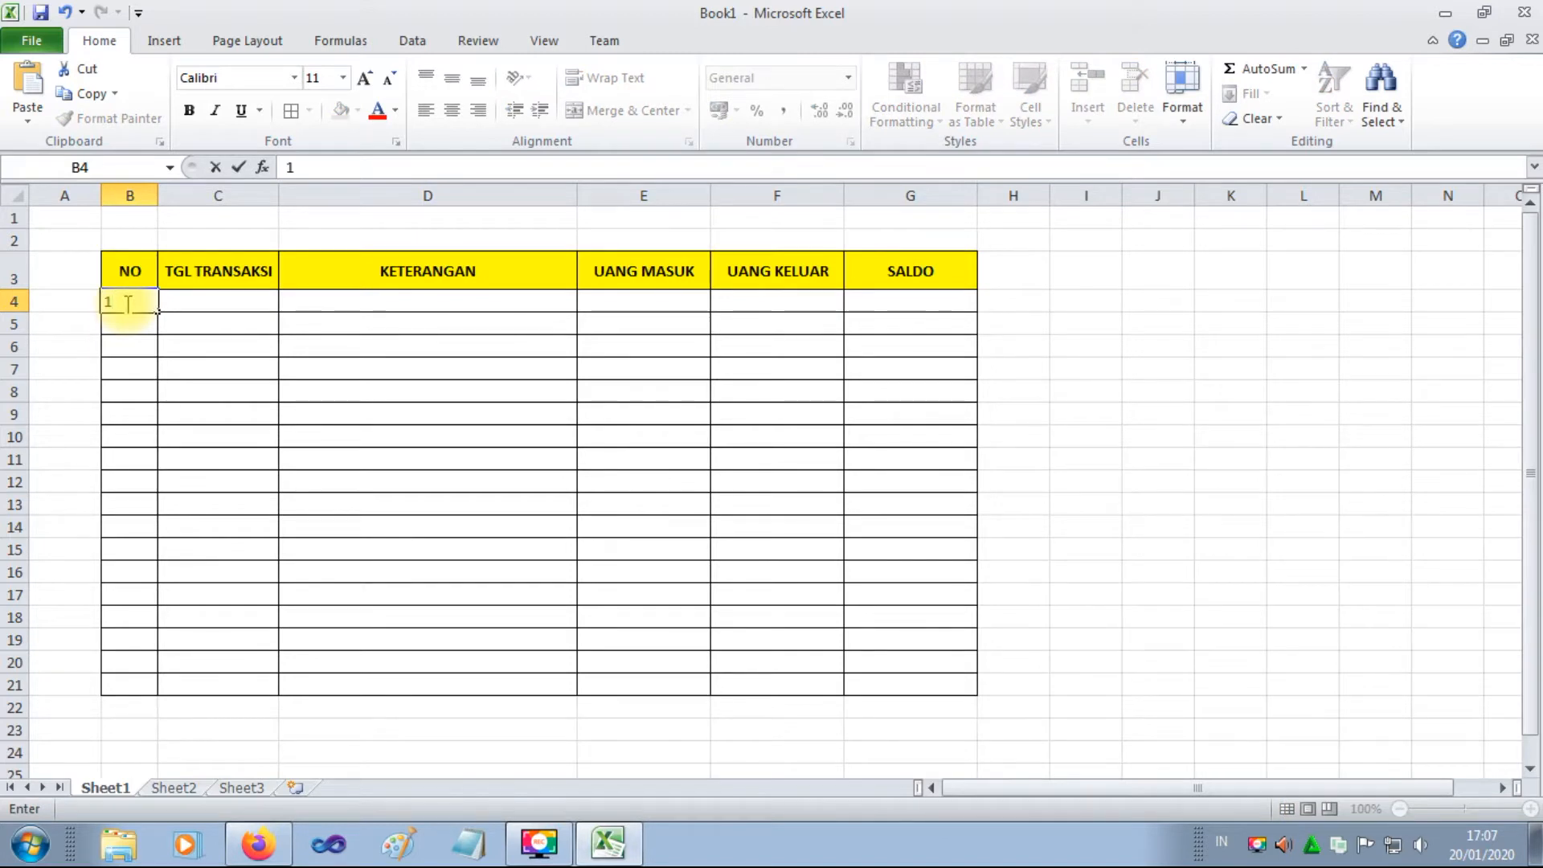
left_click(176, 299)
type("1-01-2020")
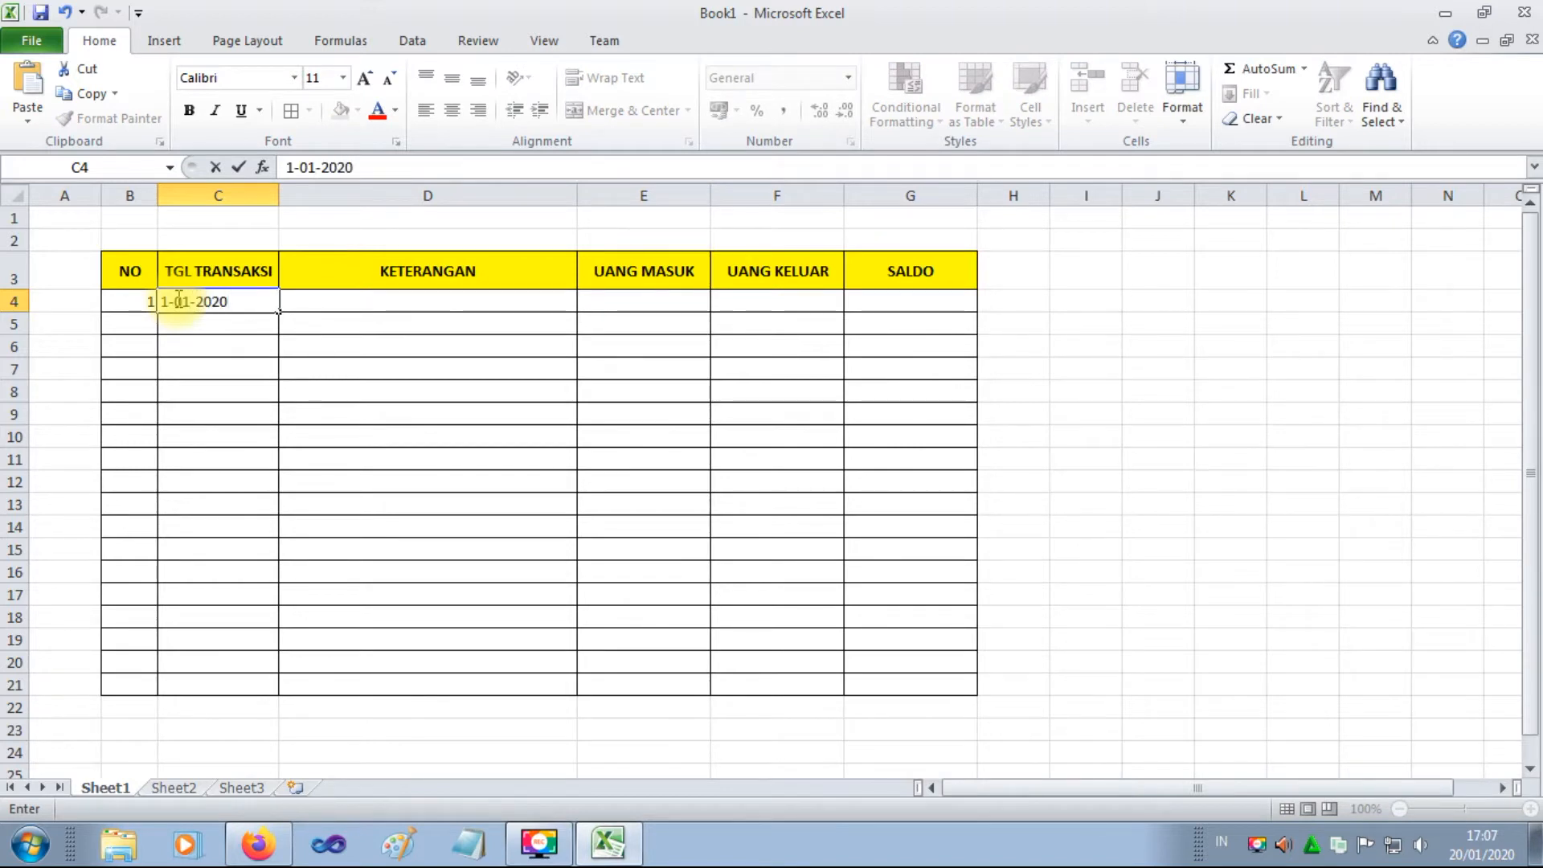
key("Tab")
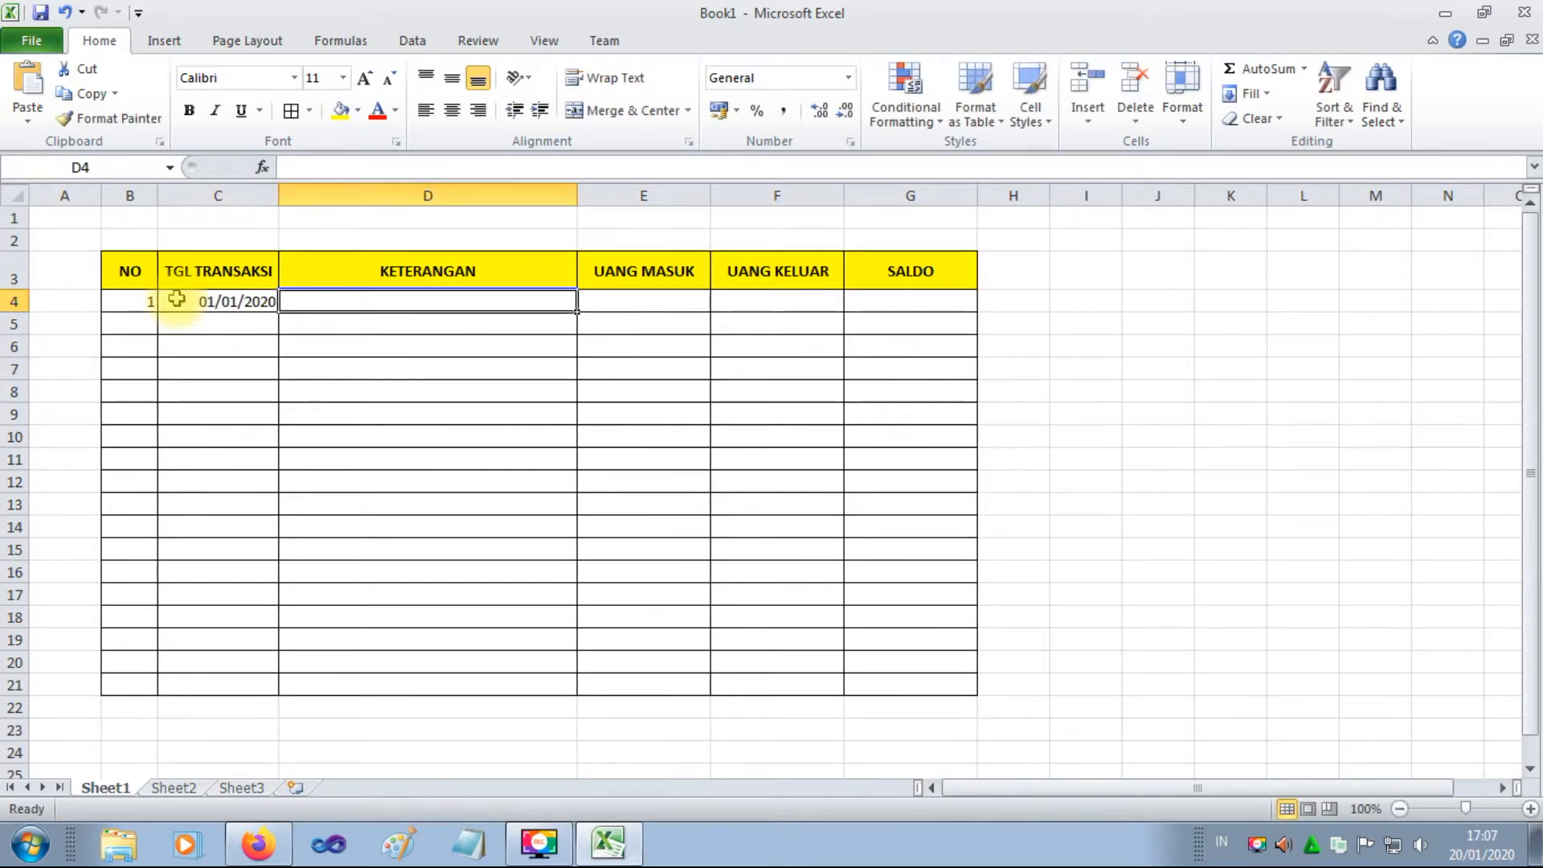
type("Saldo Awal")
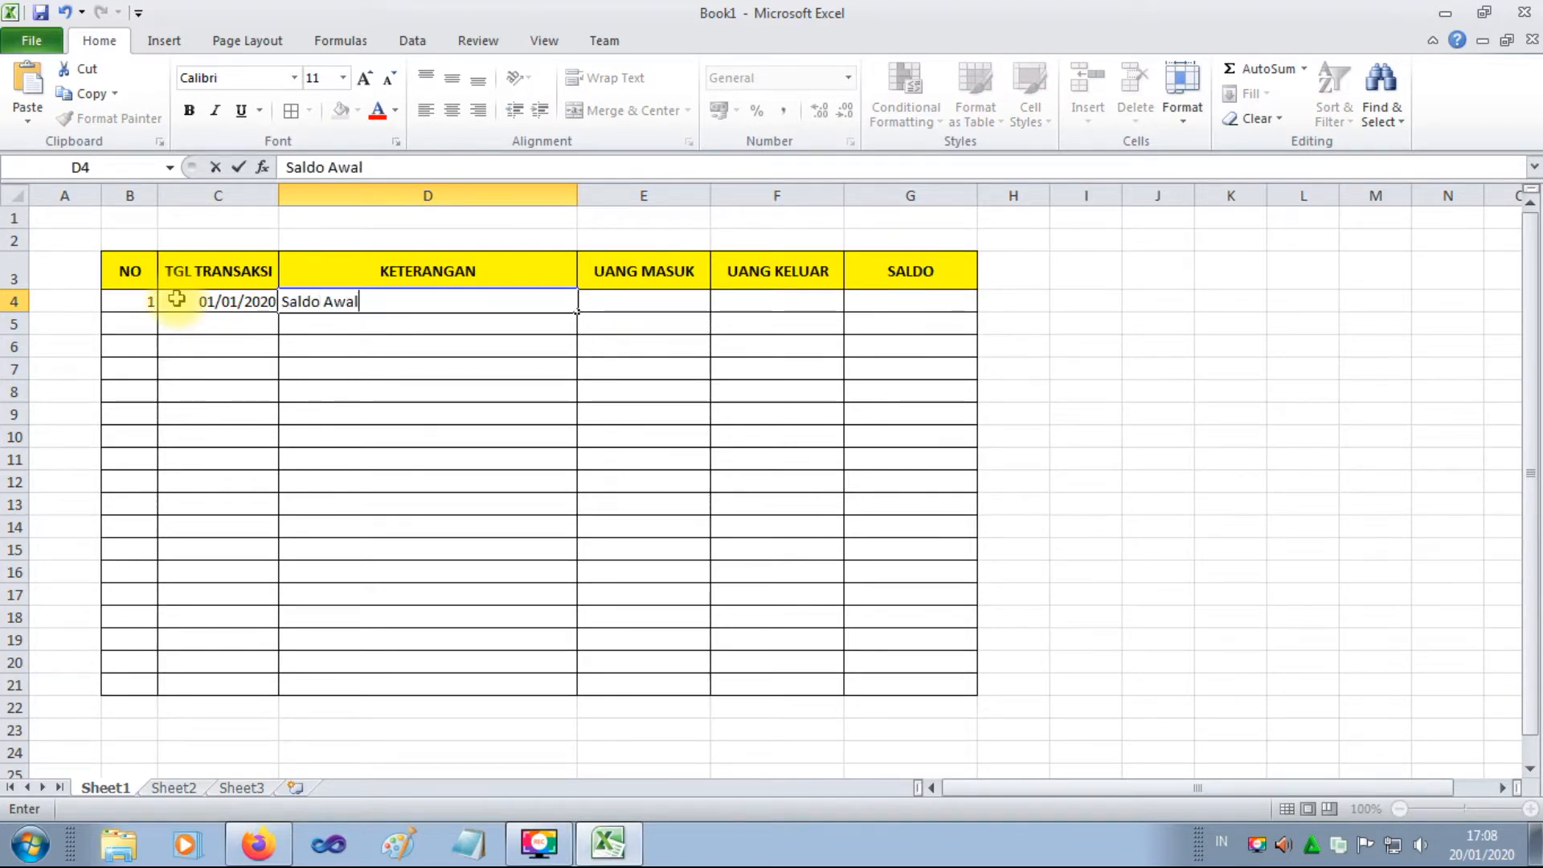
key("Tab")
type("10000000")
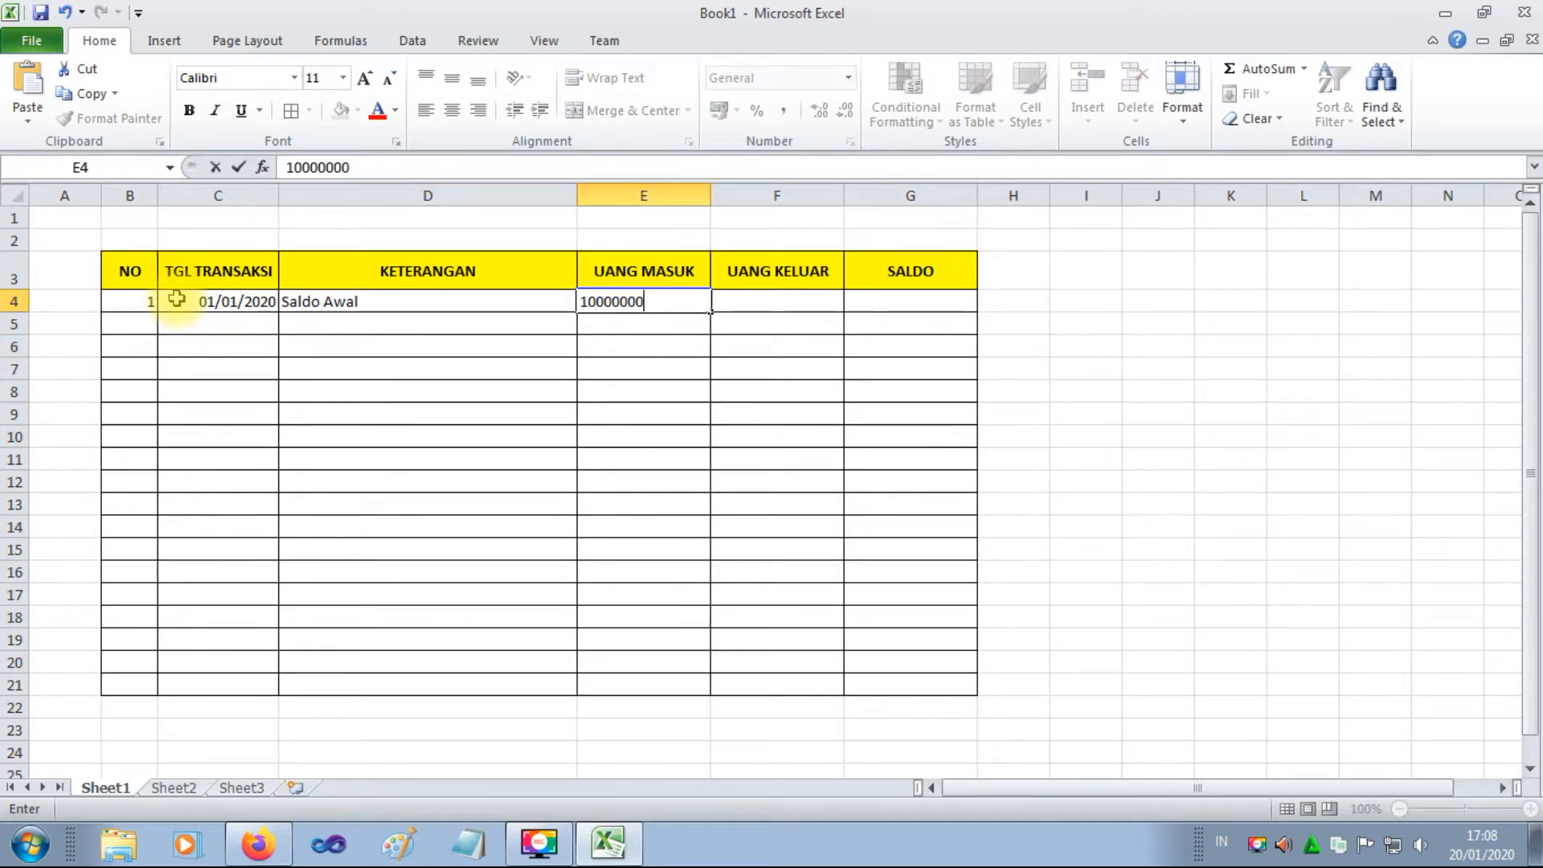
key("Tab")
Start the second transaction in row 5 with number 2 and transaction date 2-01-2020.
key("Left")
key("Down")
key("Left")
key("Left")
key("Left")
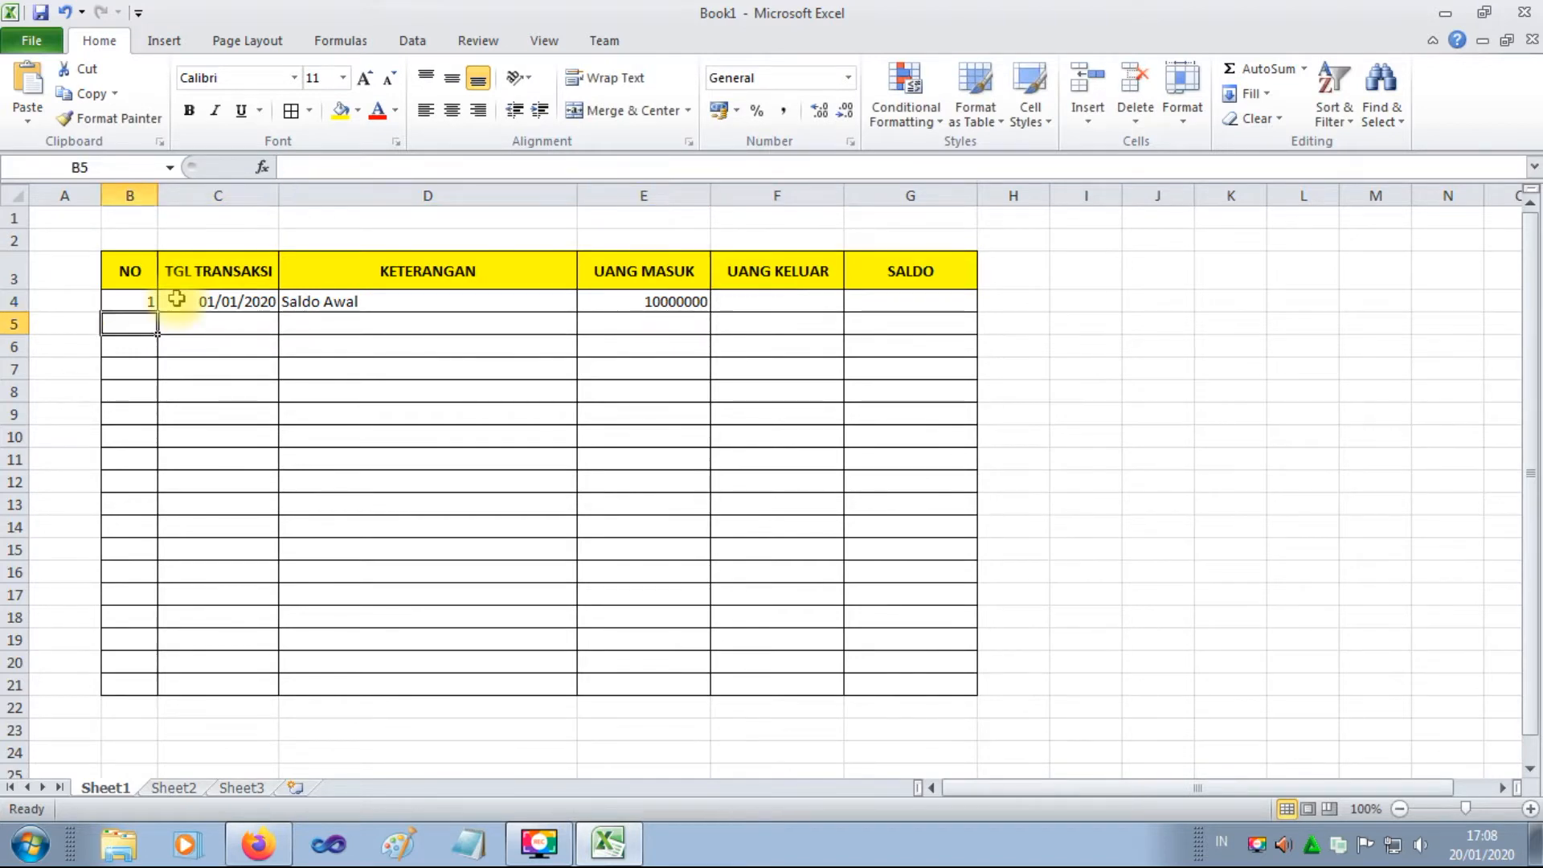
type("2")
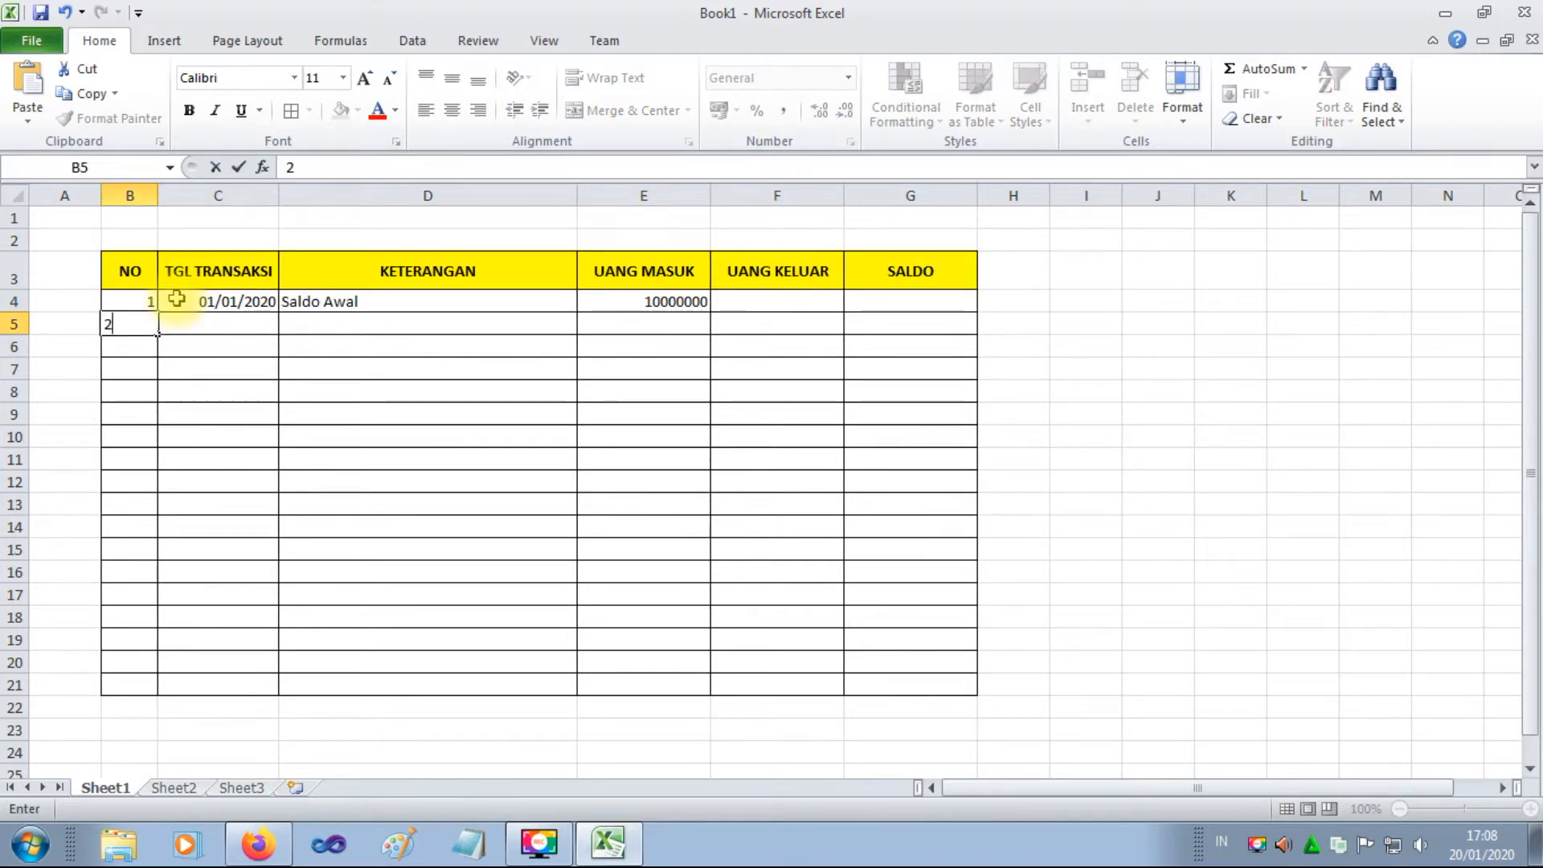
key("Tab")
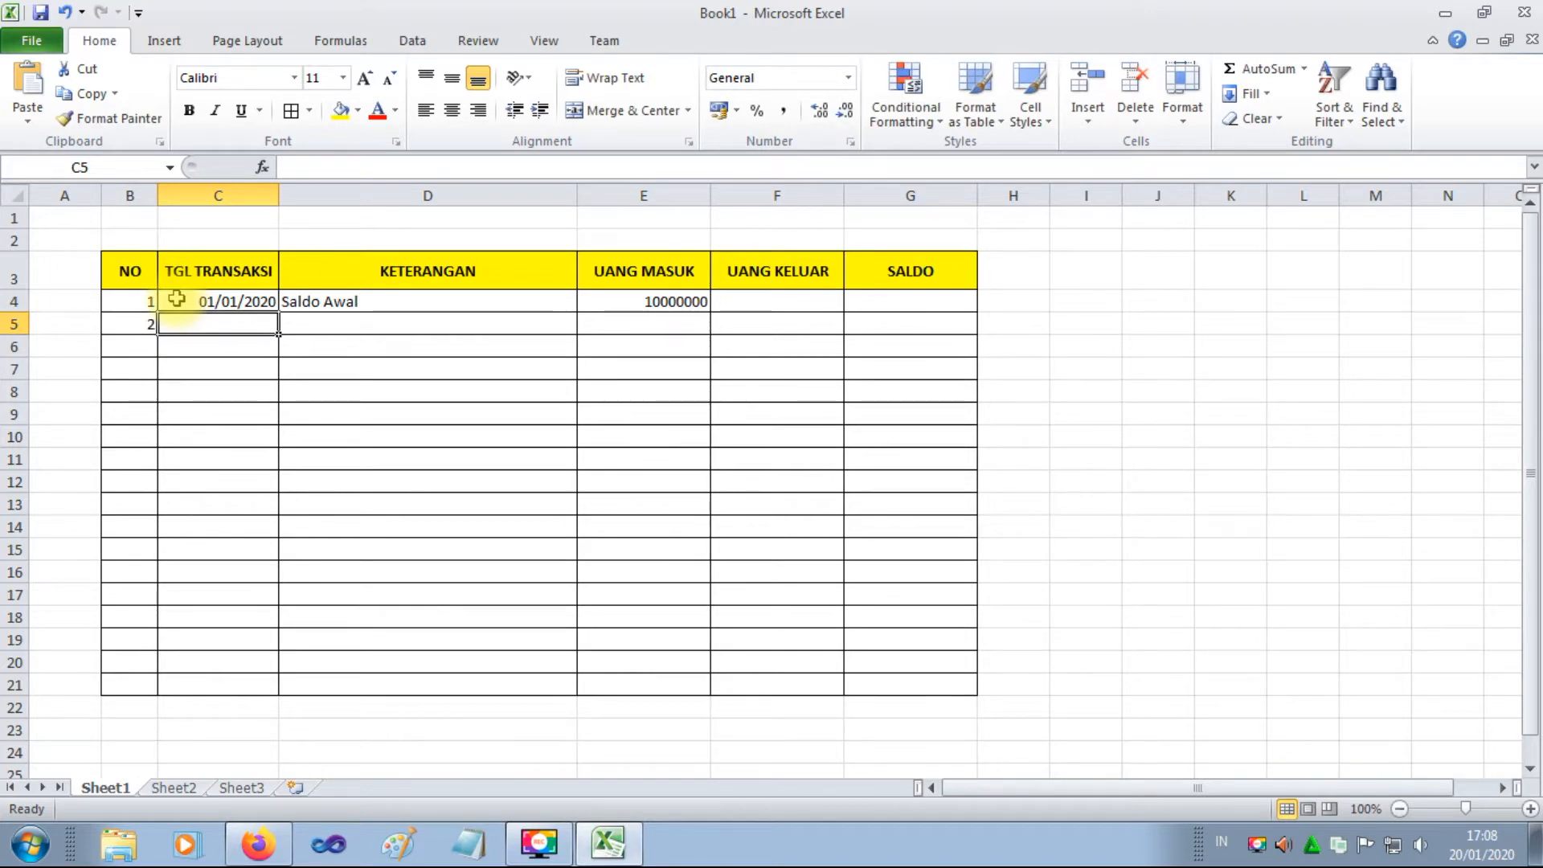
type("2")
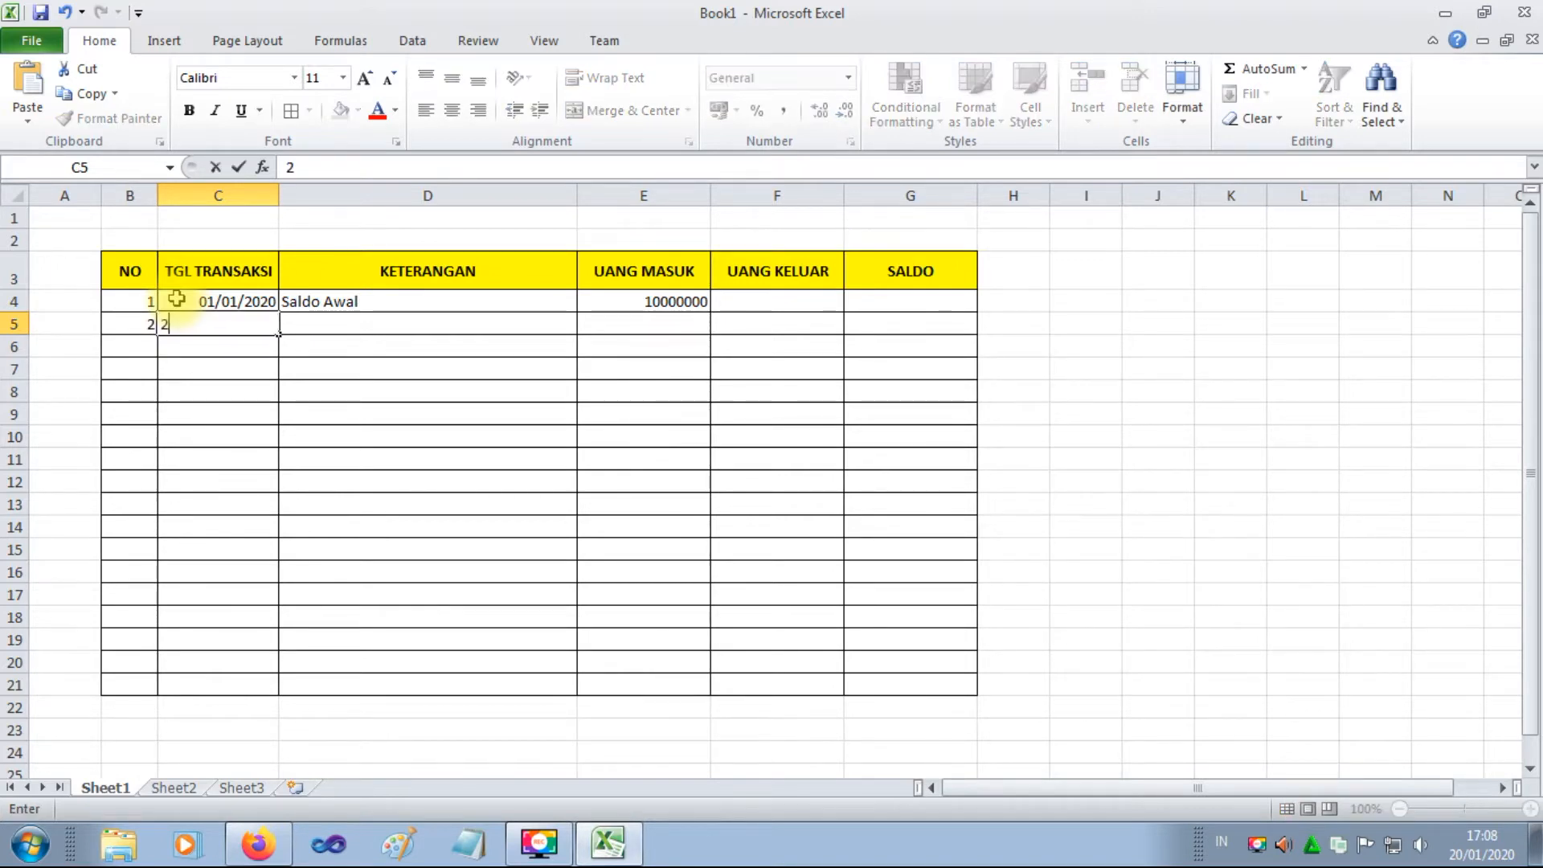
type("-01-2020")
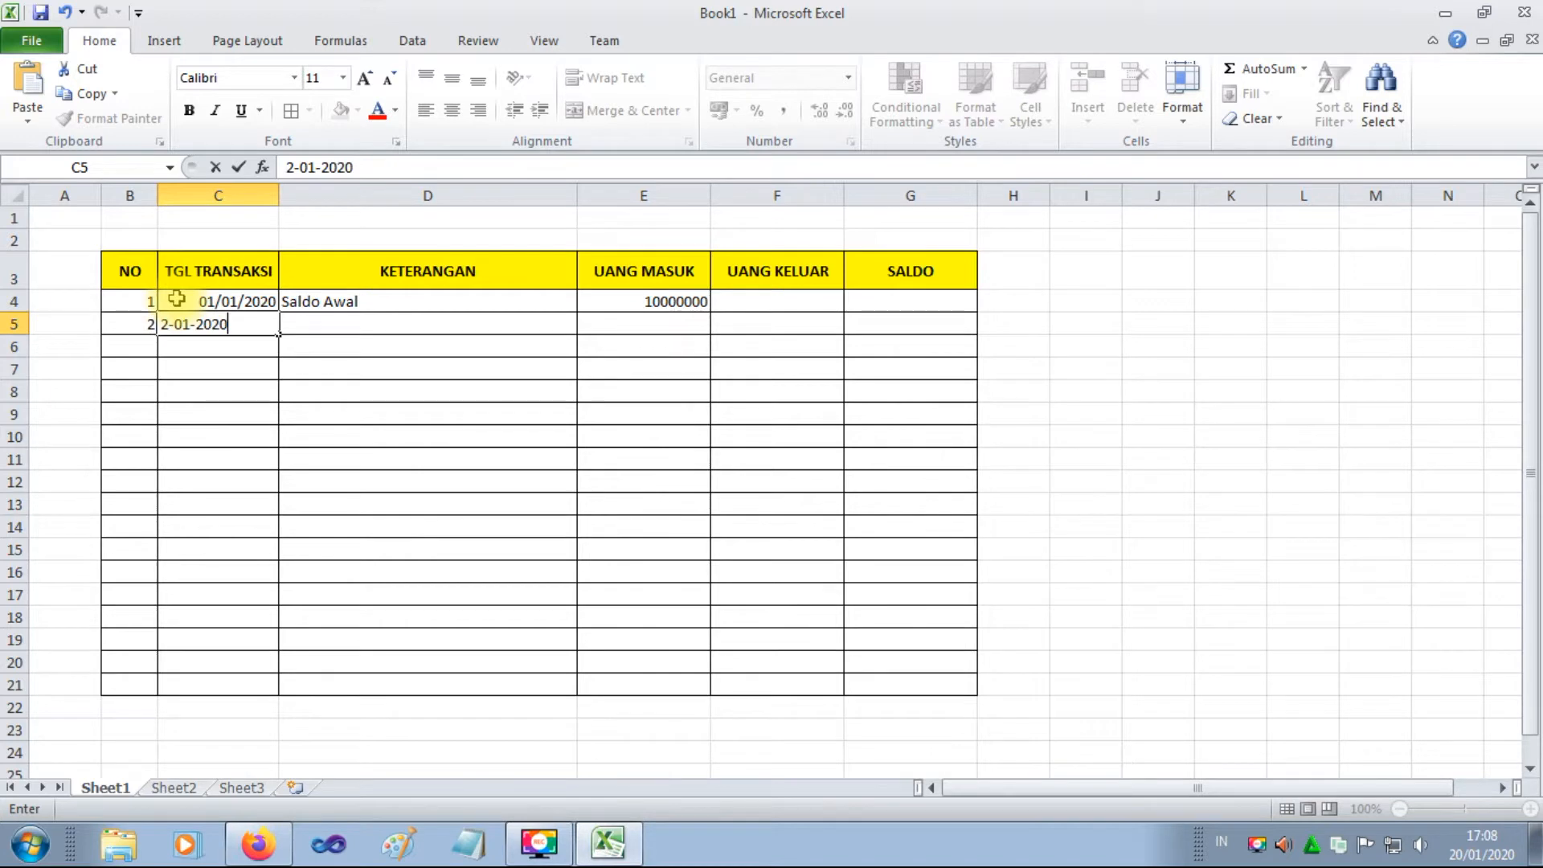
key("Tab")
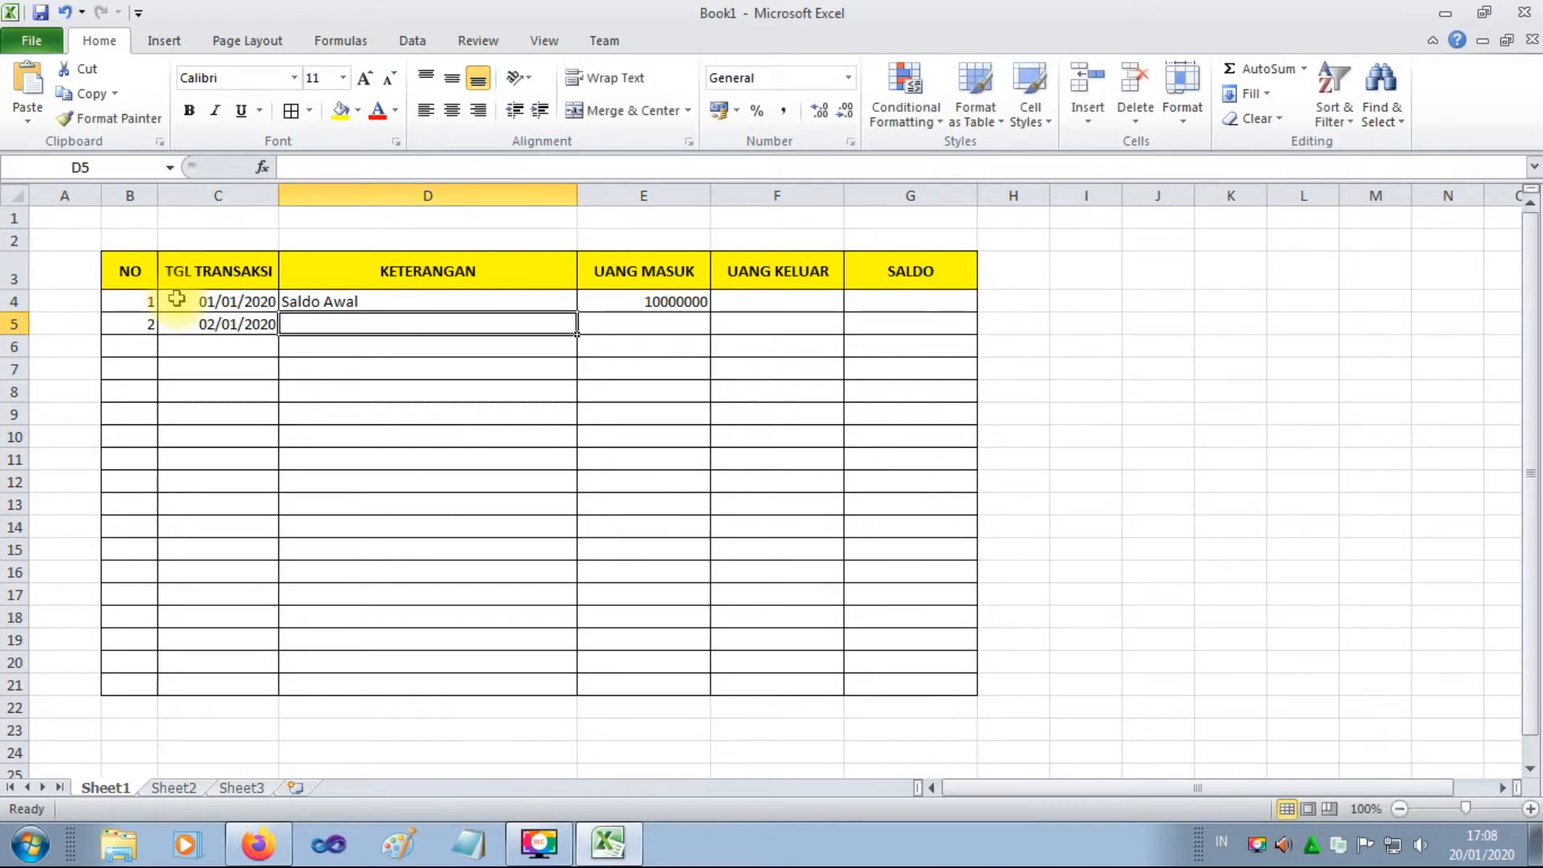
Complete row 5 with the description Pembelian Printer Canon and 1200000 under UANG KELUAR.
type("P")
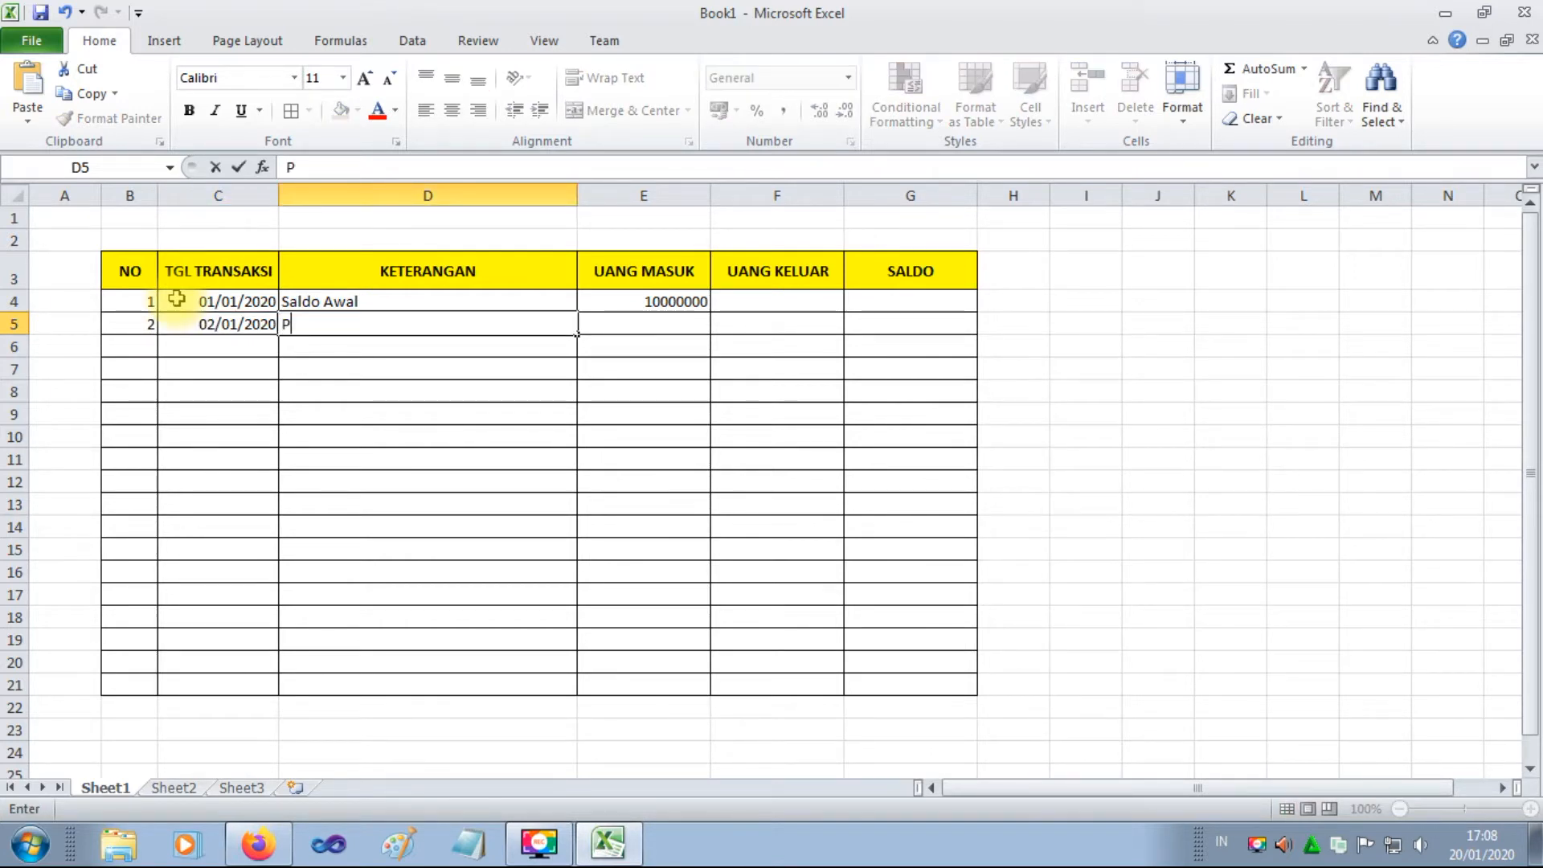
type("embelia")
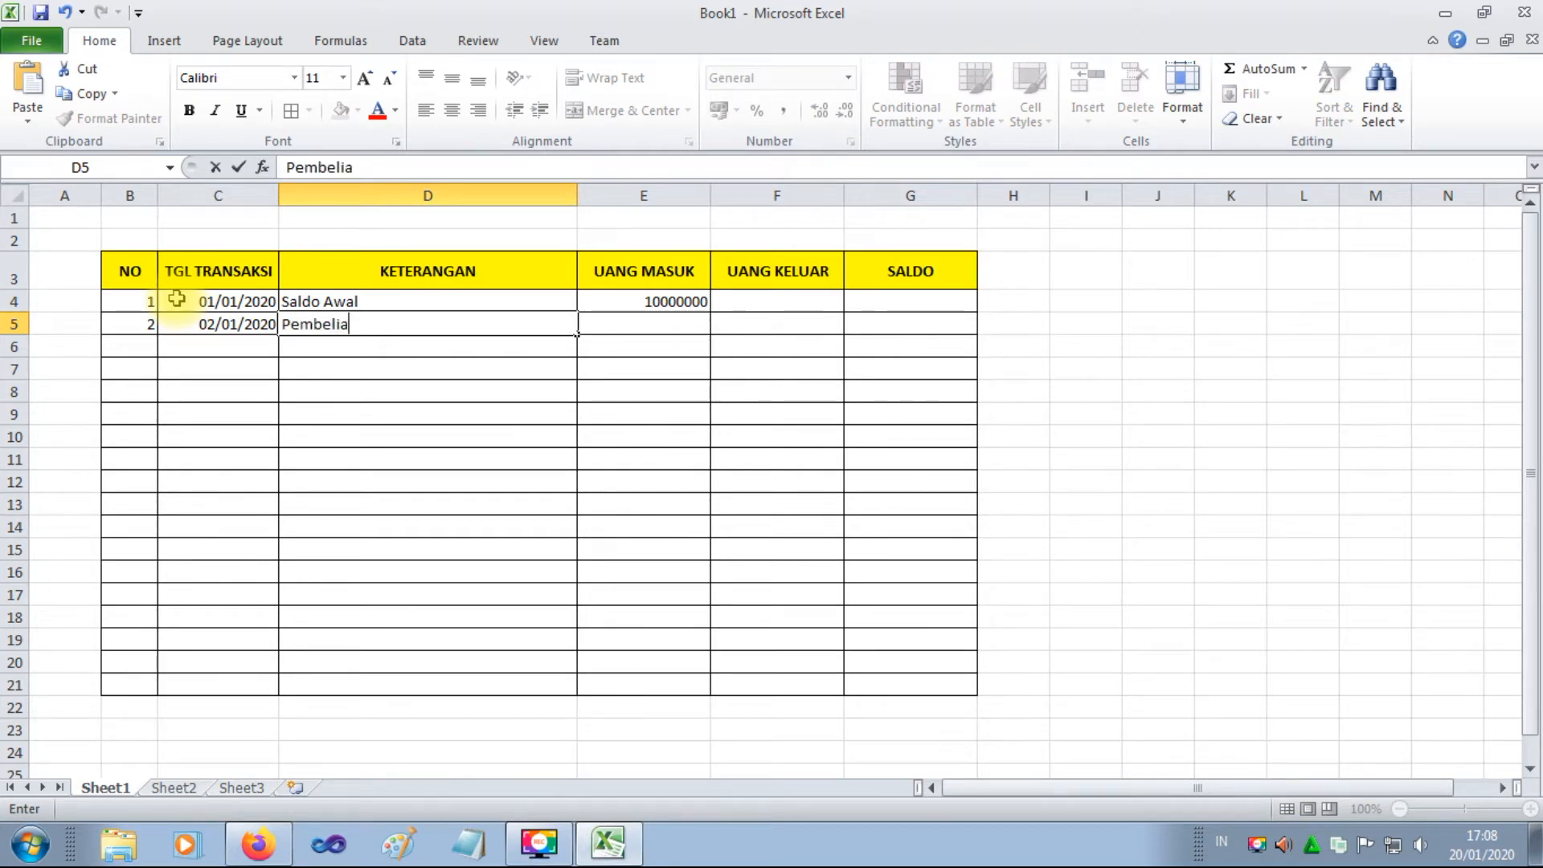
type("n Printer")
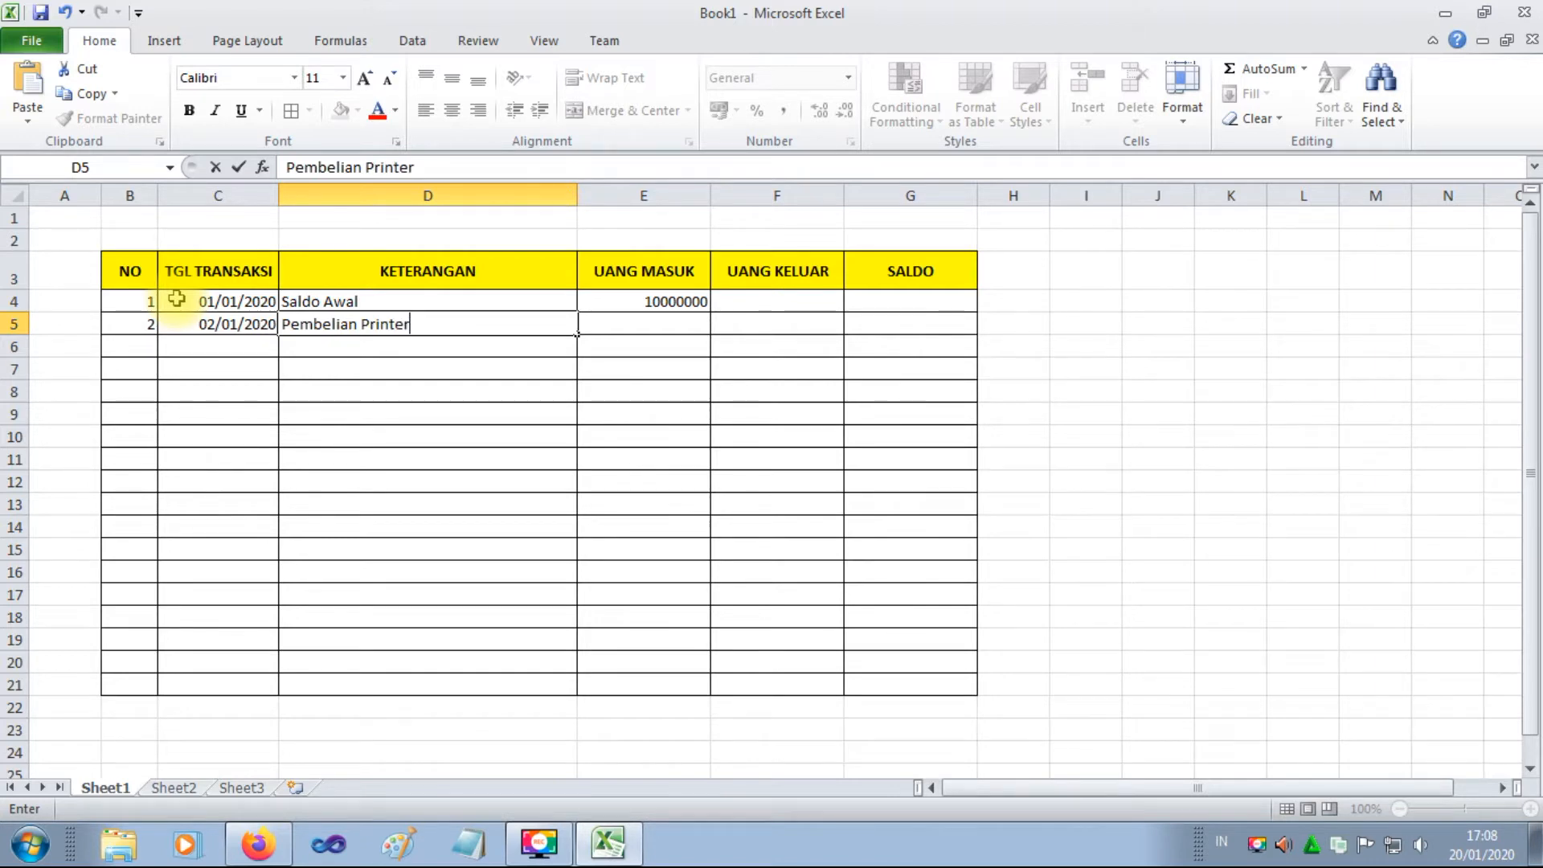
type(" Canon")
key("Tab")
key("Tab")
type("12")
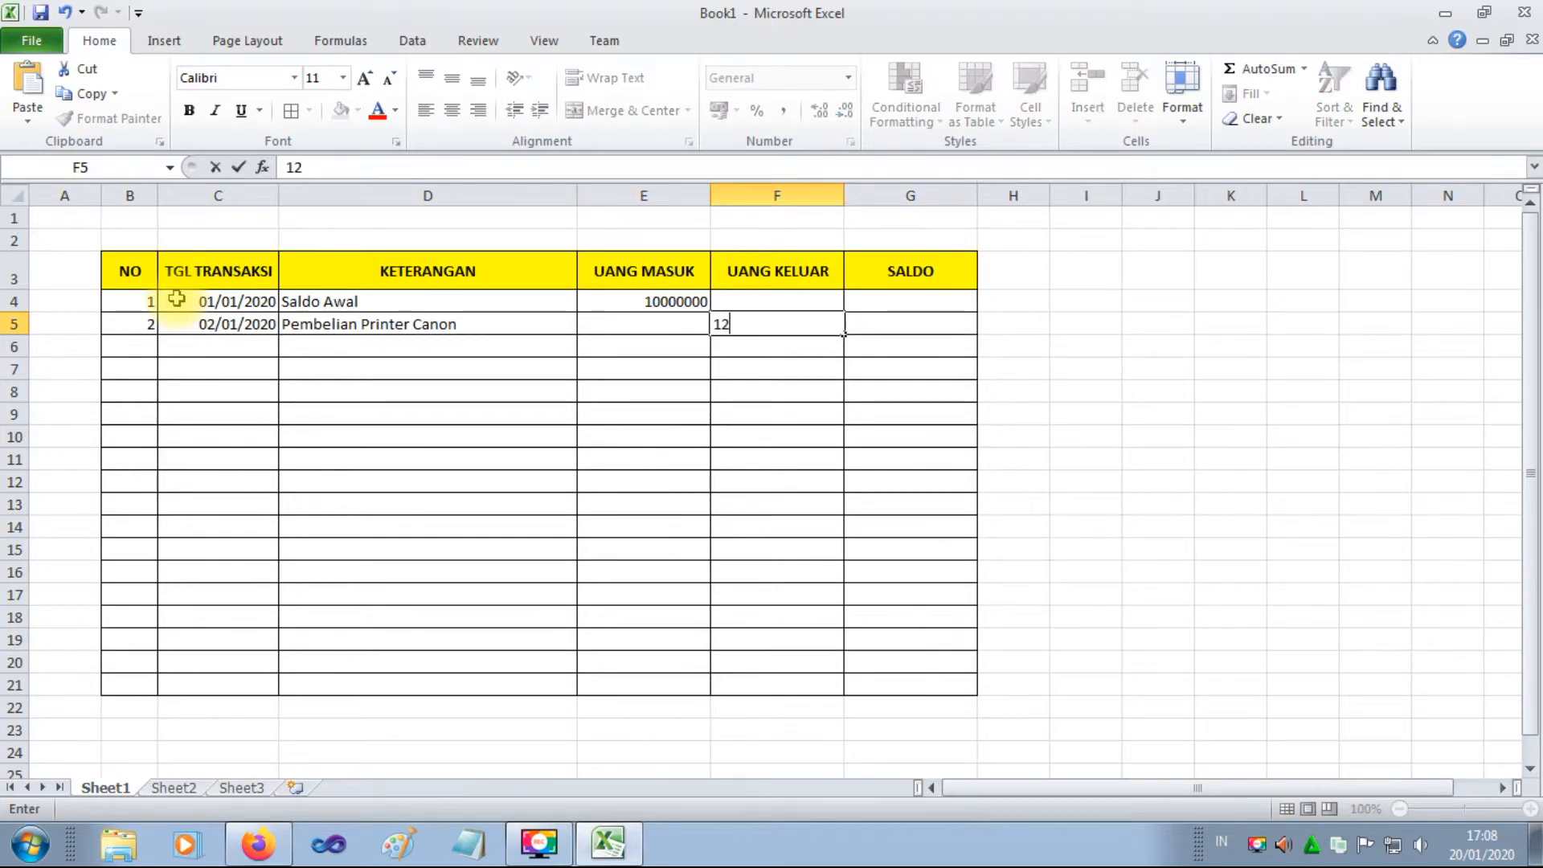
type("00000")
key("Tab")
key("Left")
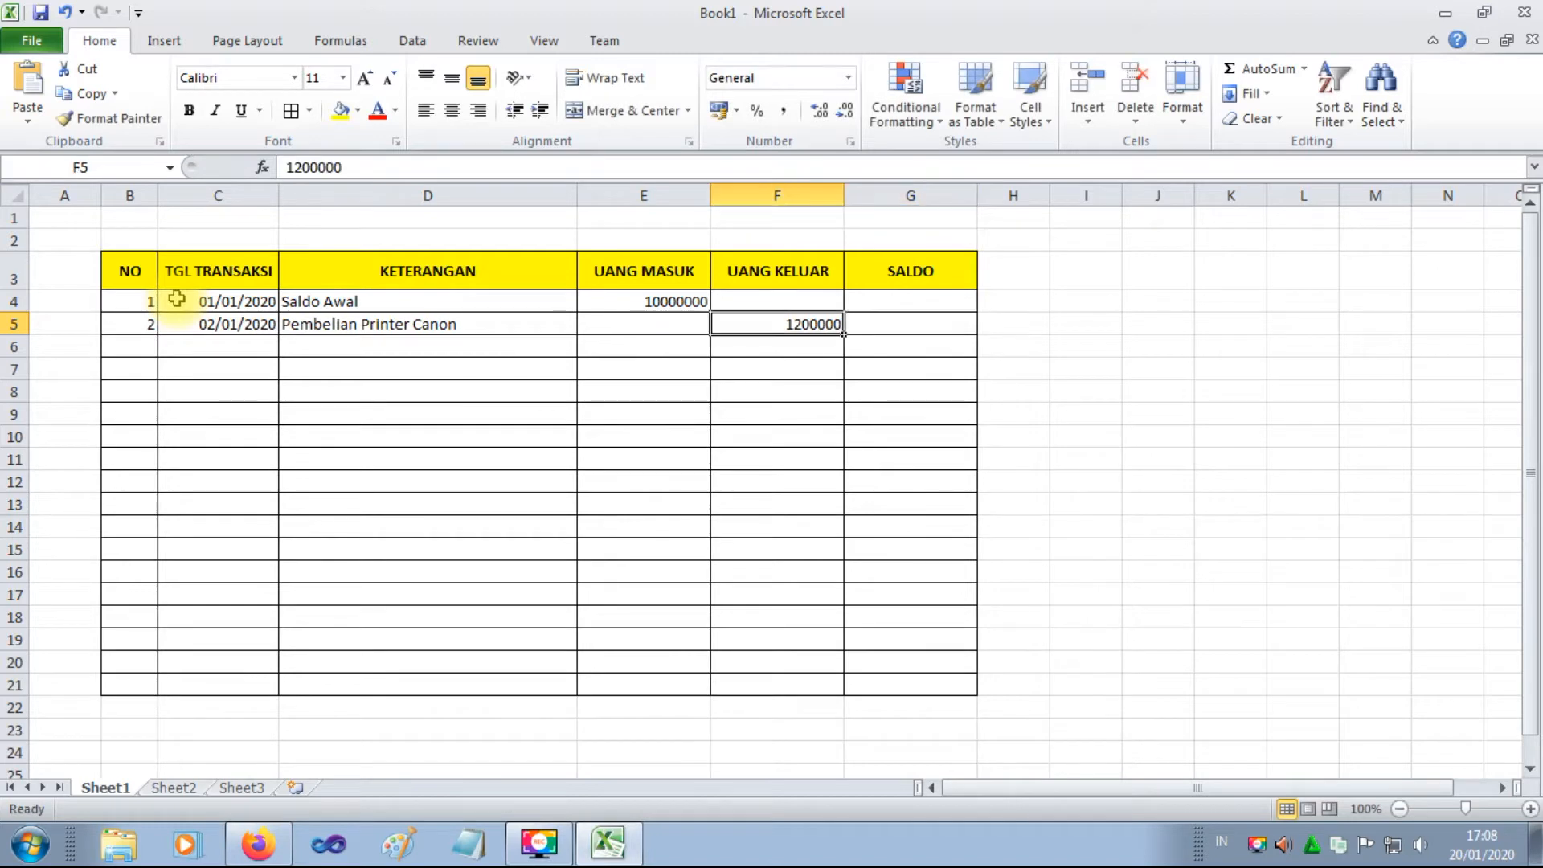
Centre the number and transaction date cells B4:C21 horizontally.
left_click(187, 304)
left_click_drag(134, 304, 230, 678)
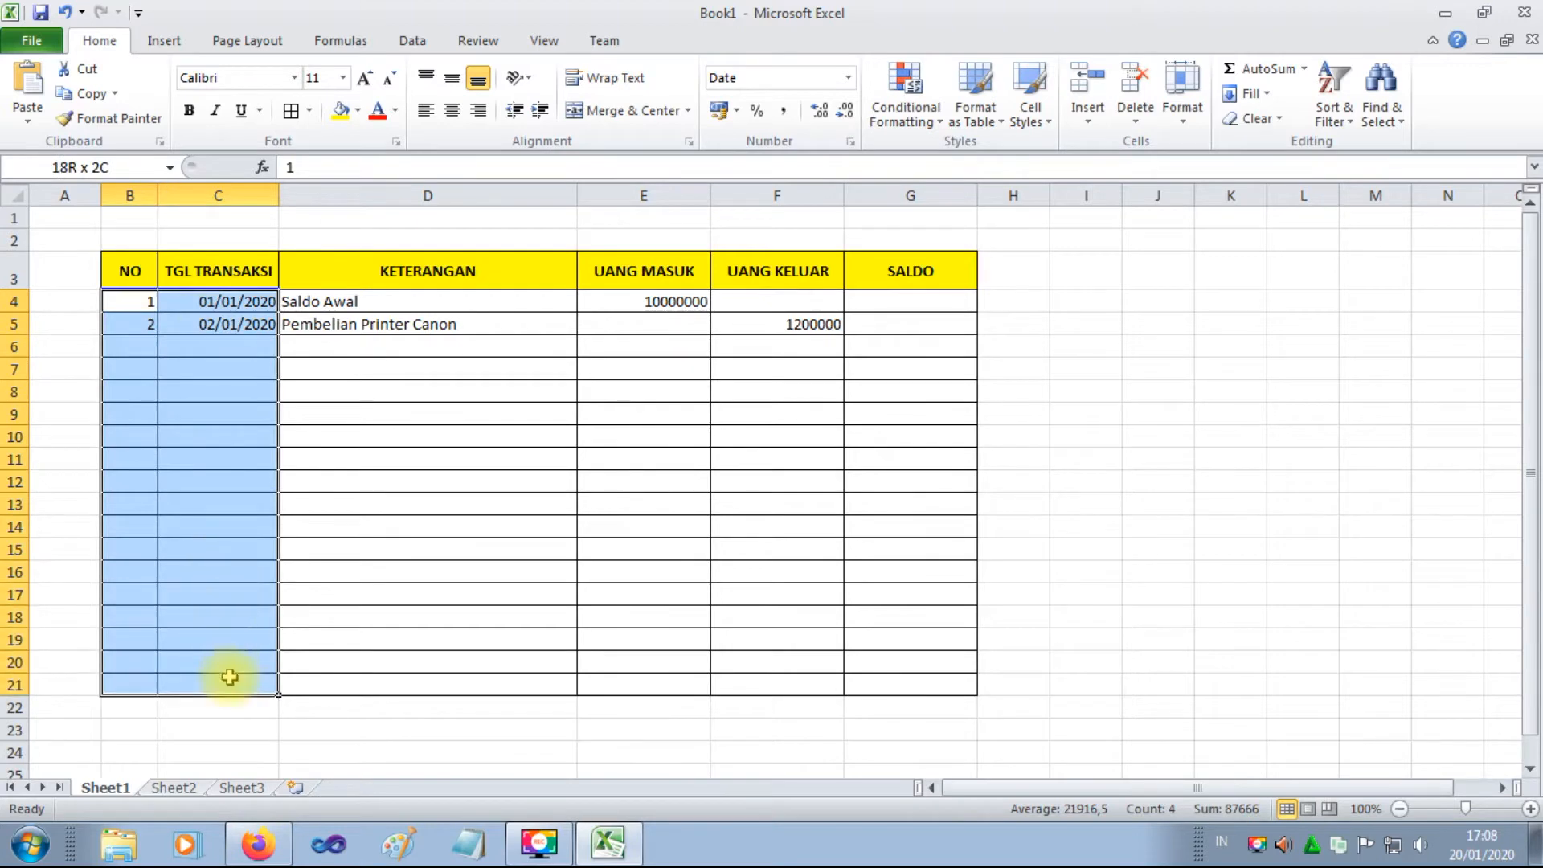
left_click(452, 110)
Apply Comma Style to the amount cells E4:G22 under UANG MASUK, UANG KELUAR and SALDO.
left_click_drag(603, 304, 924, 708)
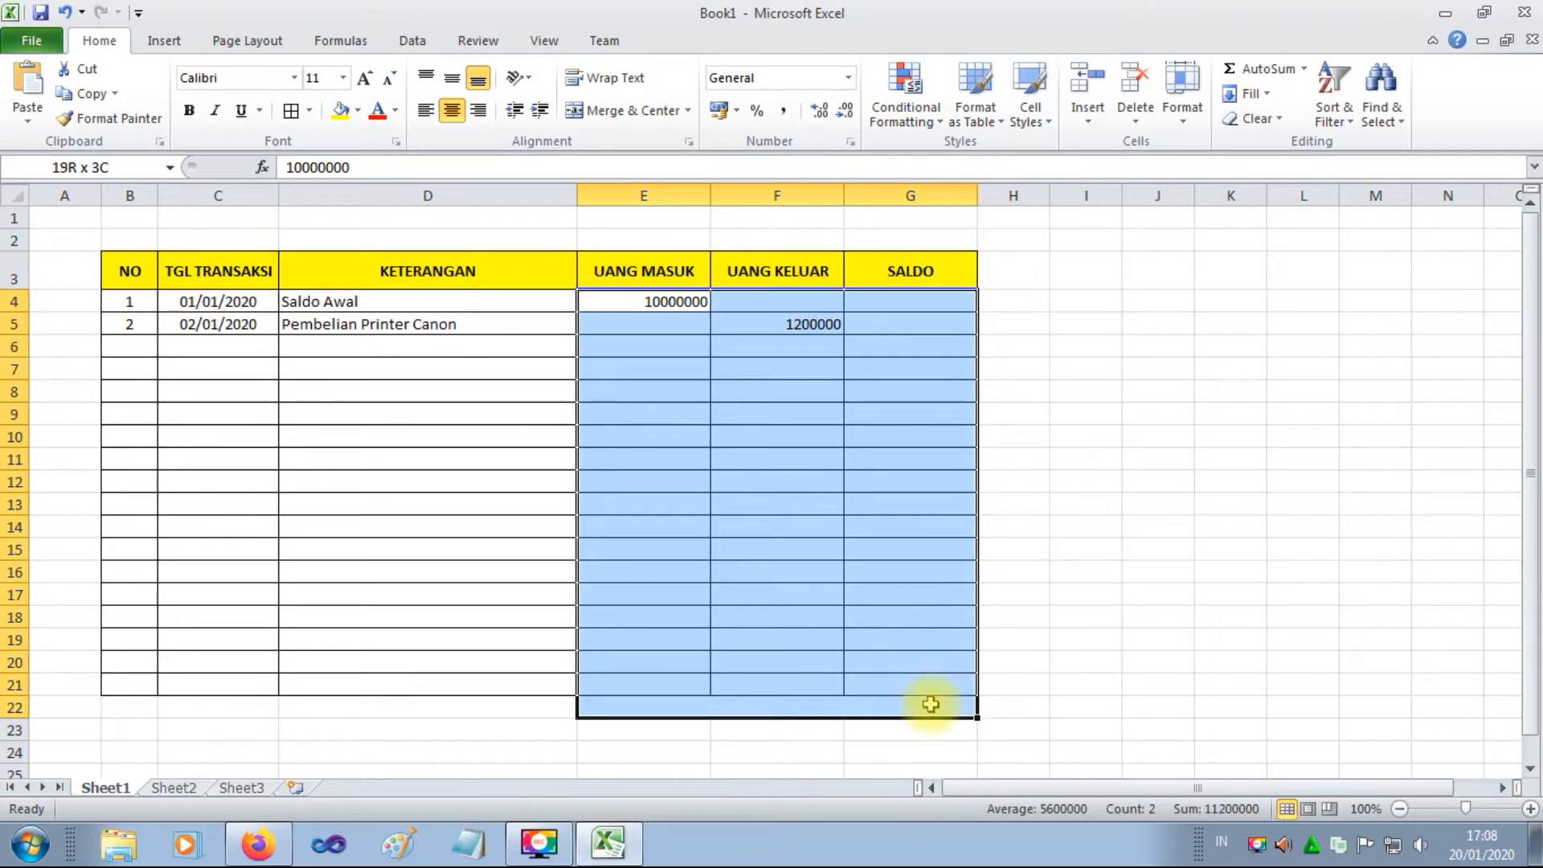
left_click(782, 113)
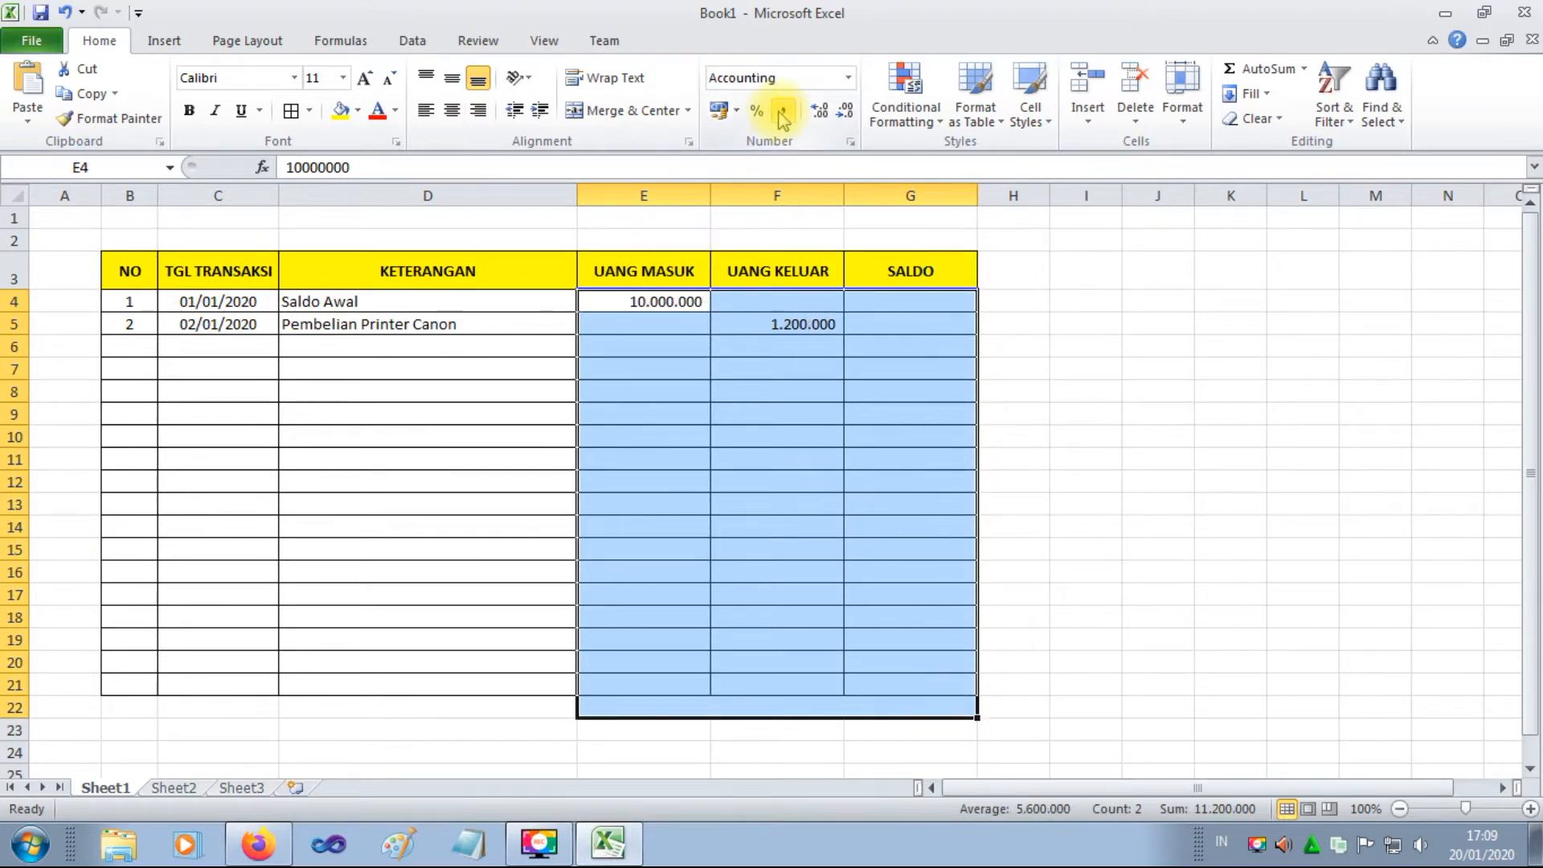
left_click(636, 349)
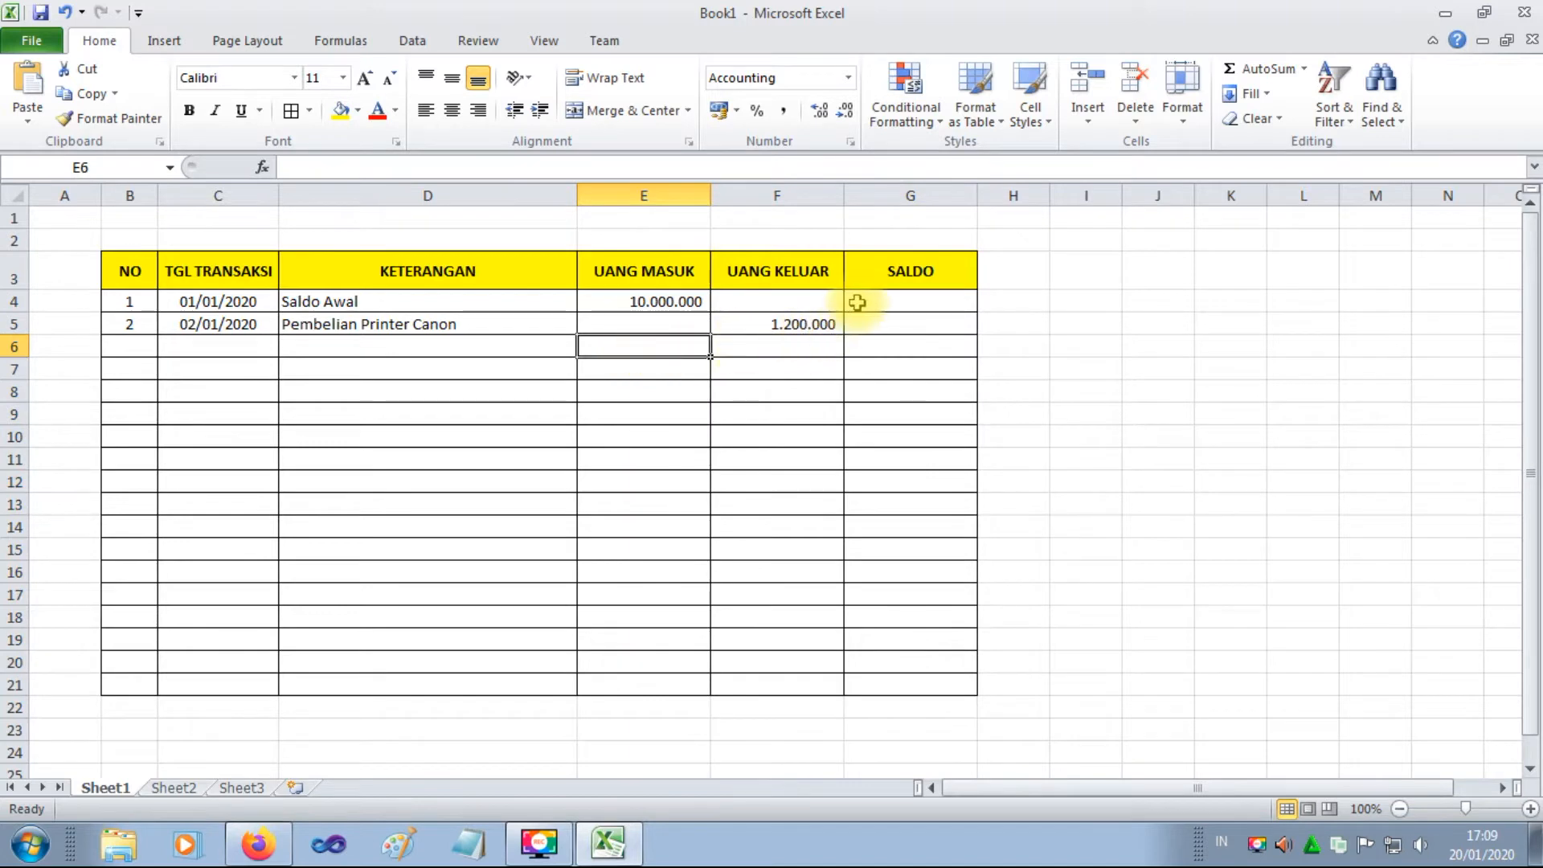
Begin the SALDO formula in G4 with an IF whose condition checks either amount: =(IF(OR(E4<>0;F4<>0).
left_click(857, 302)
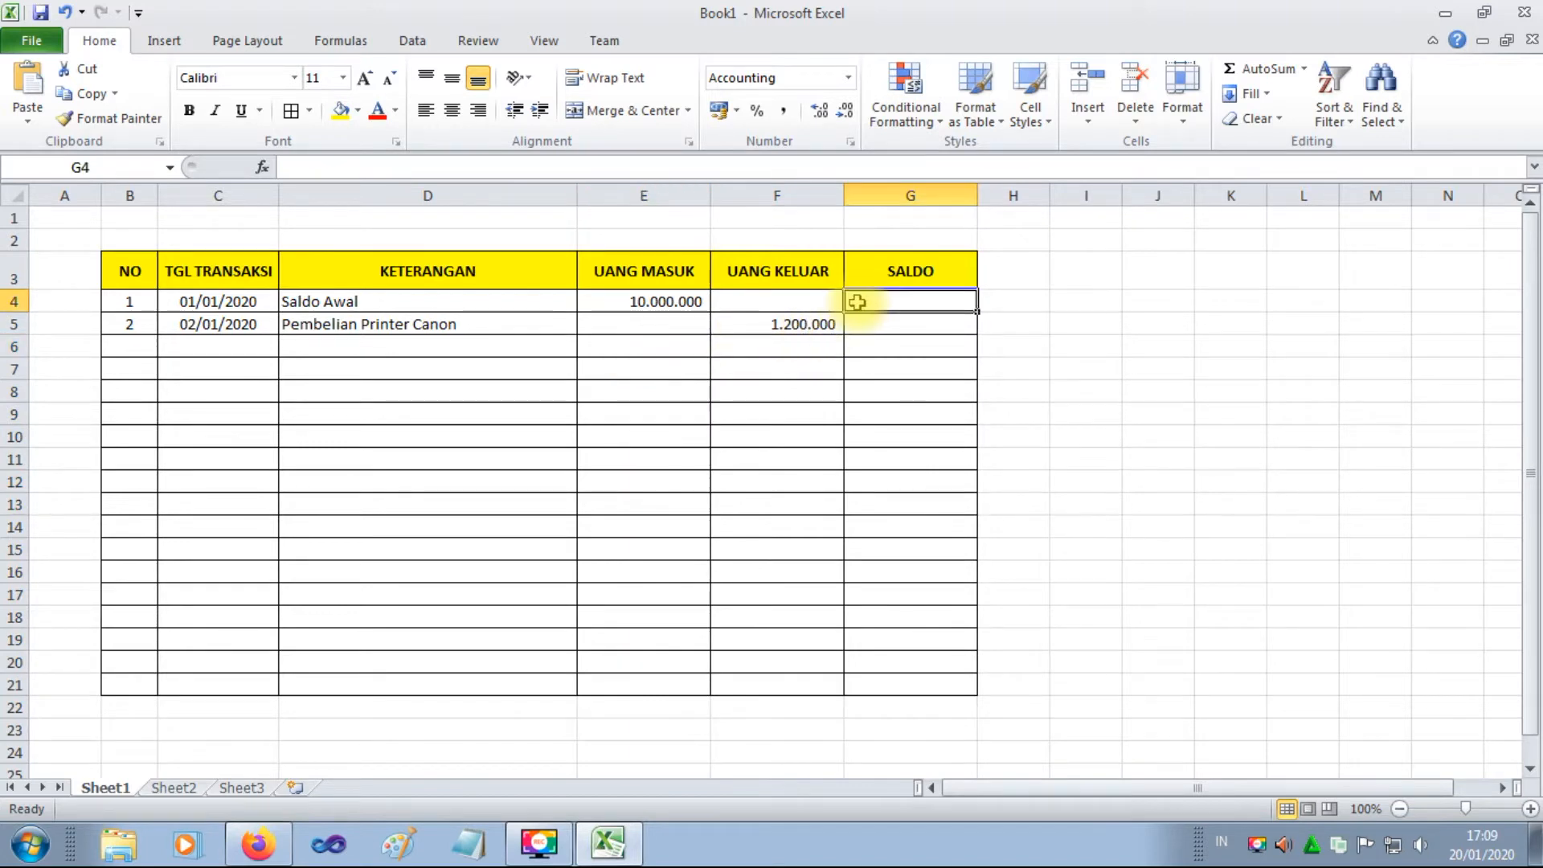
left_click(383, 170)
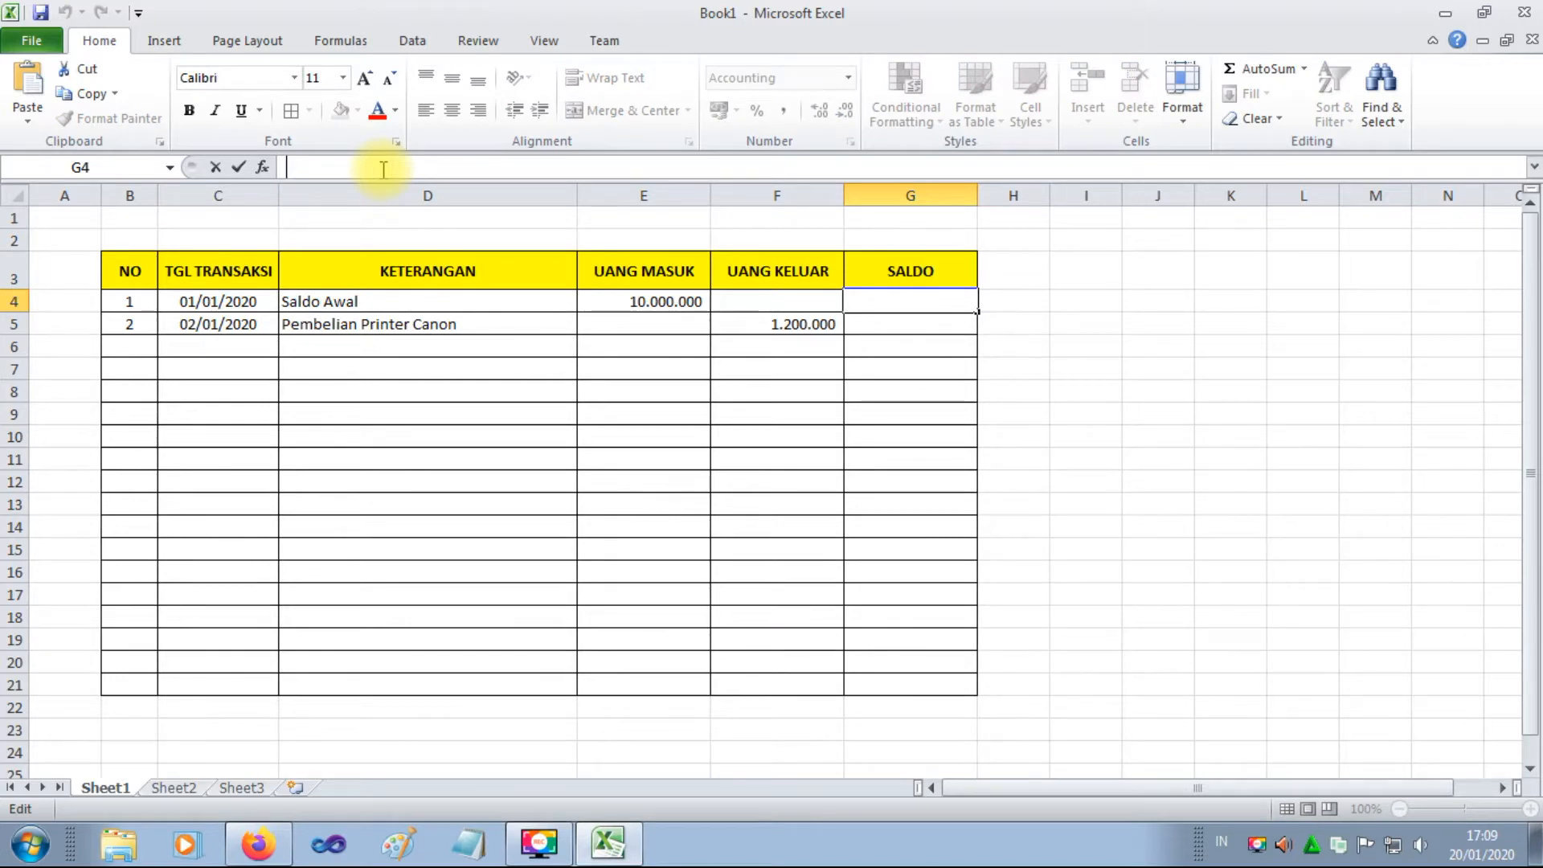
type("=")
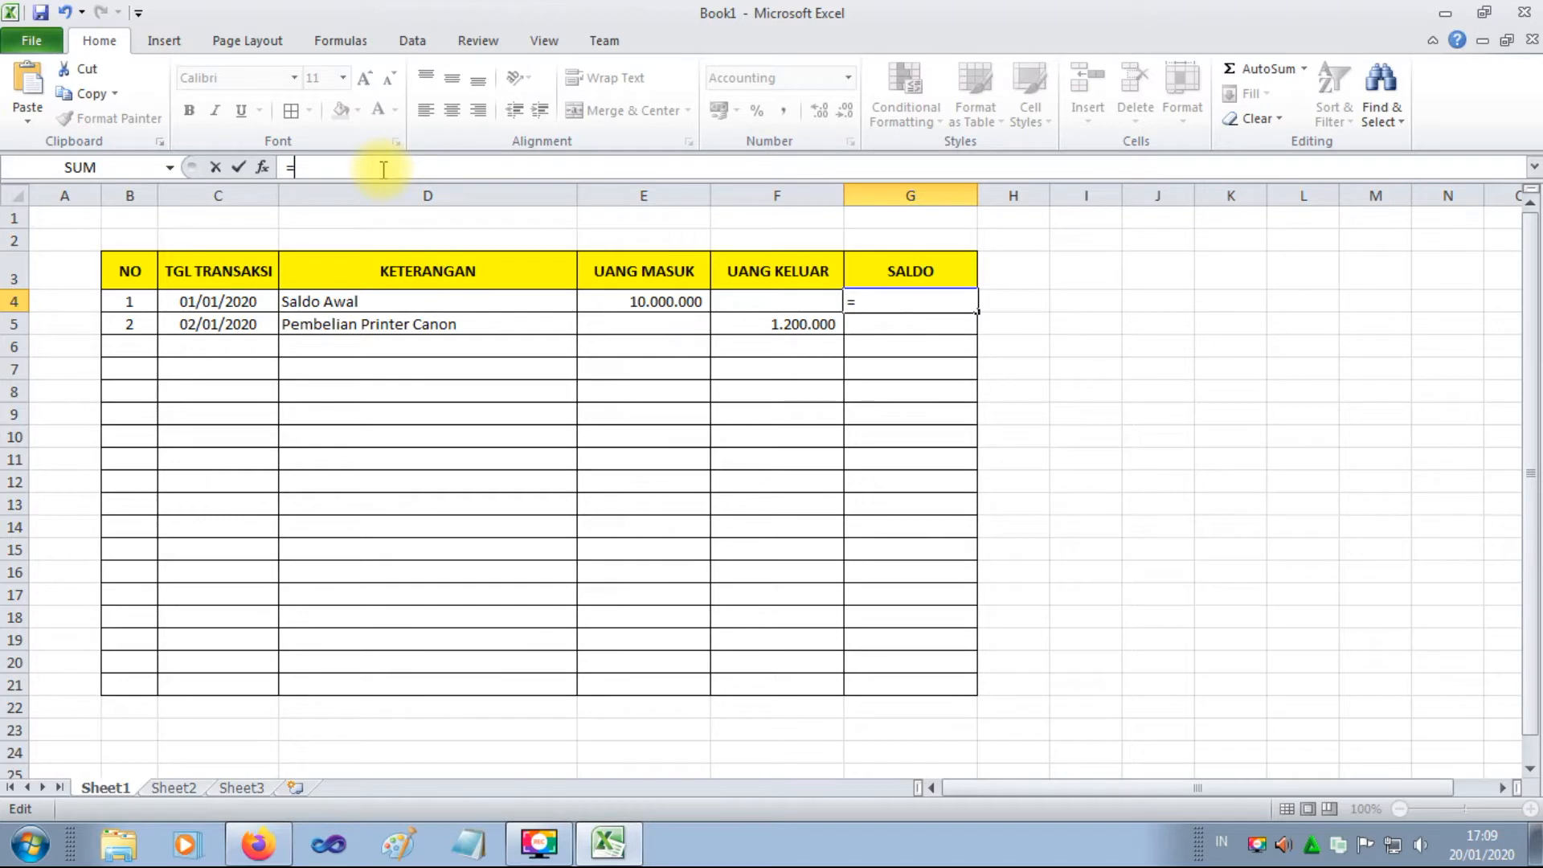
type("(I")
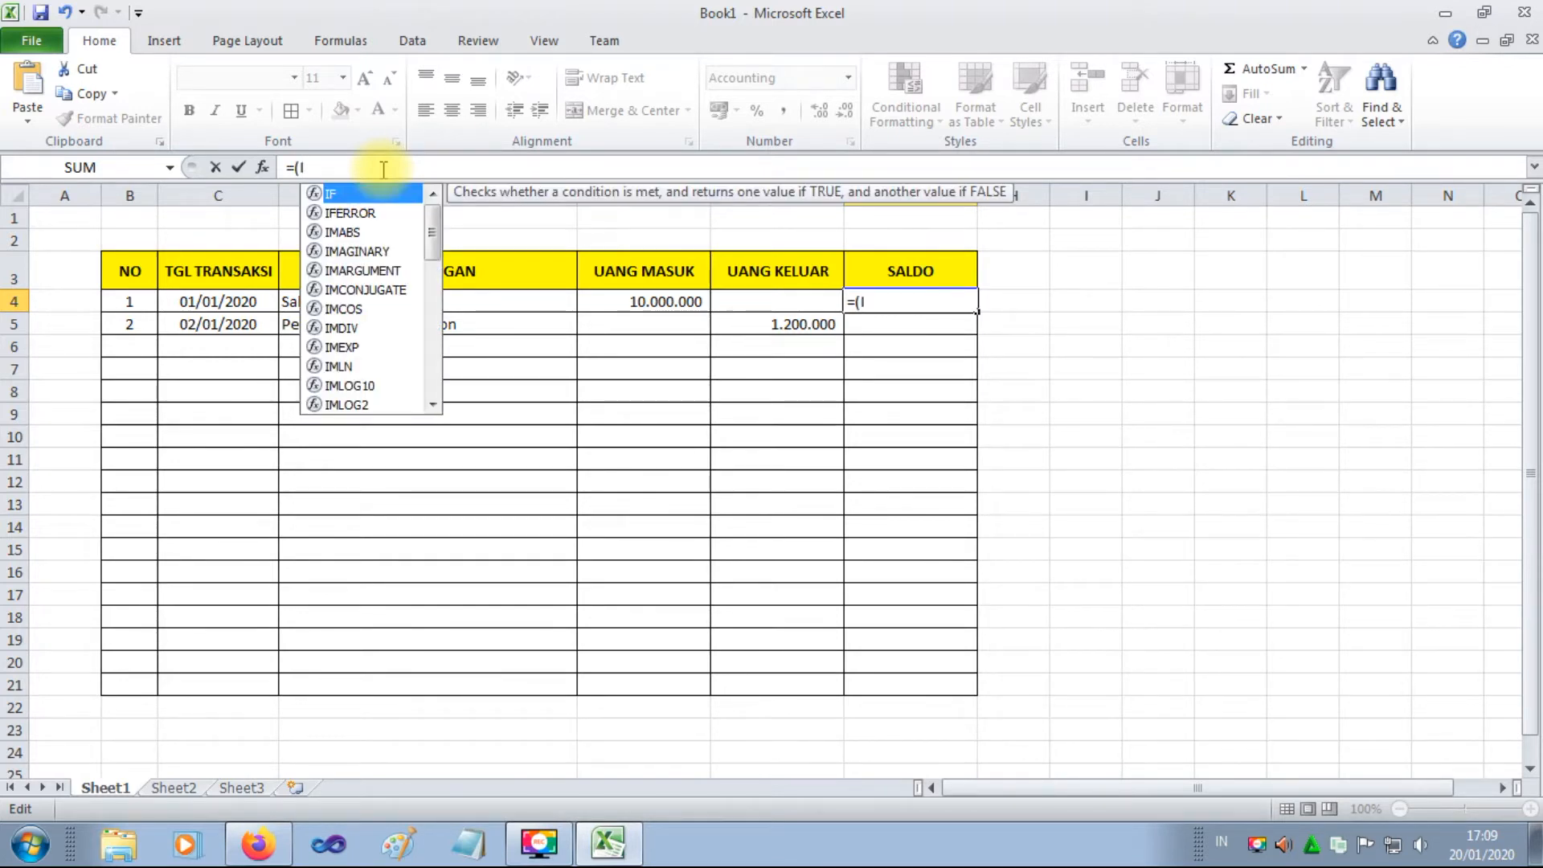
type("F")
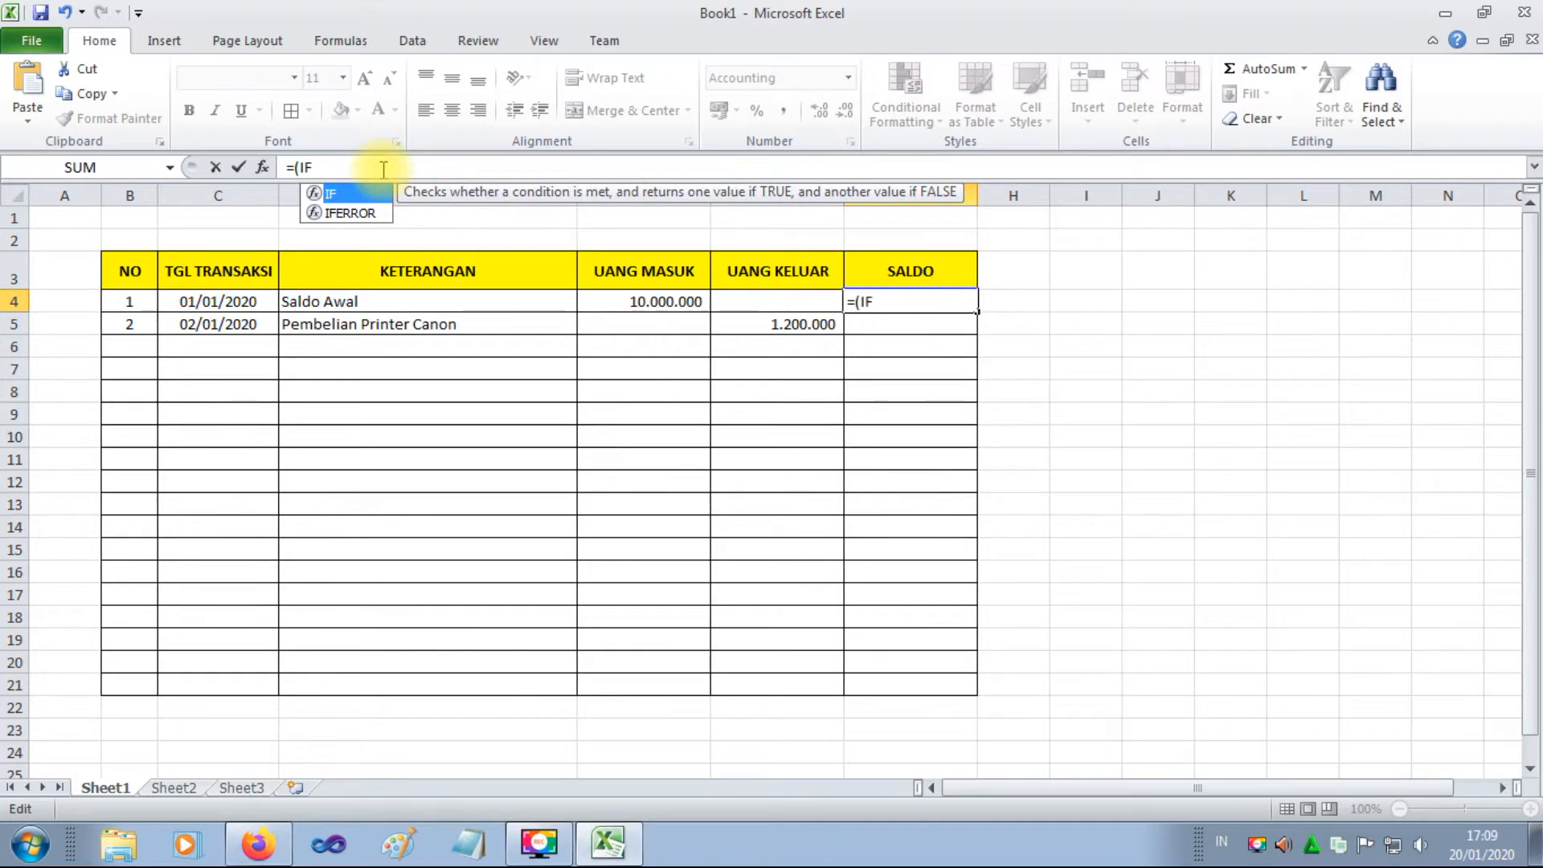
type("(OR")
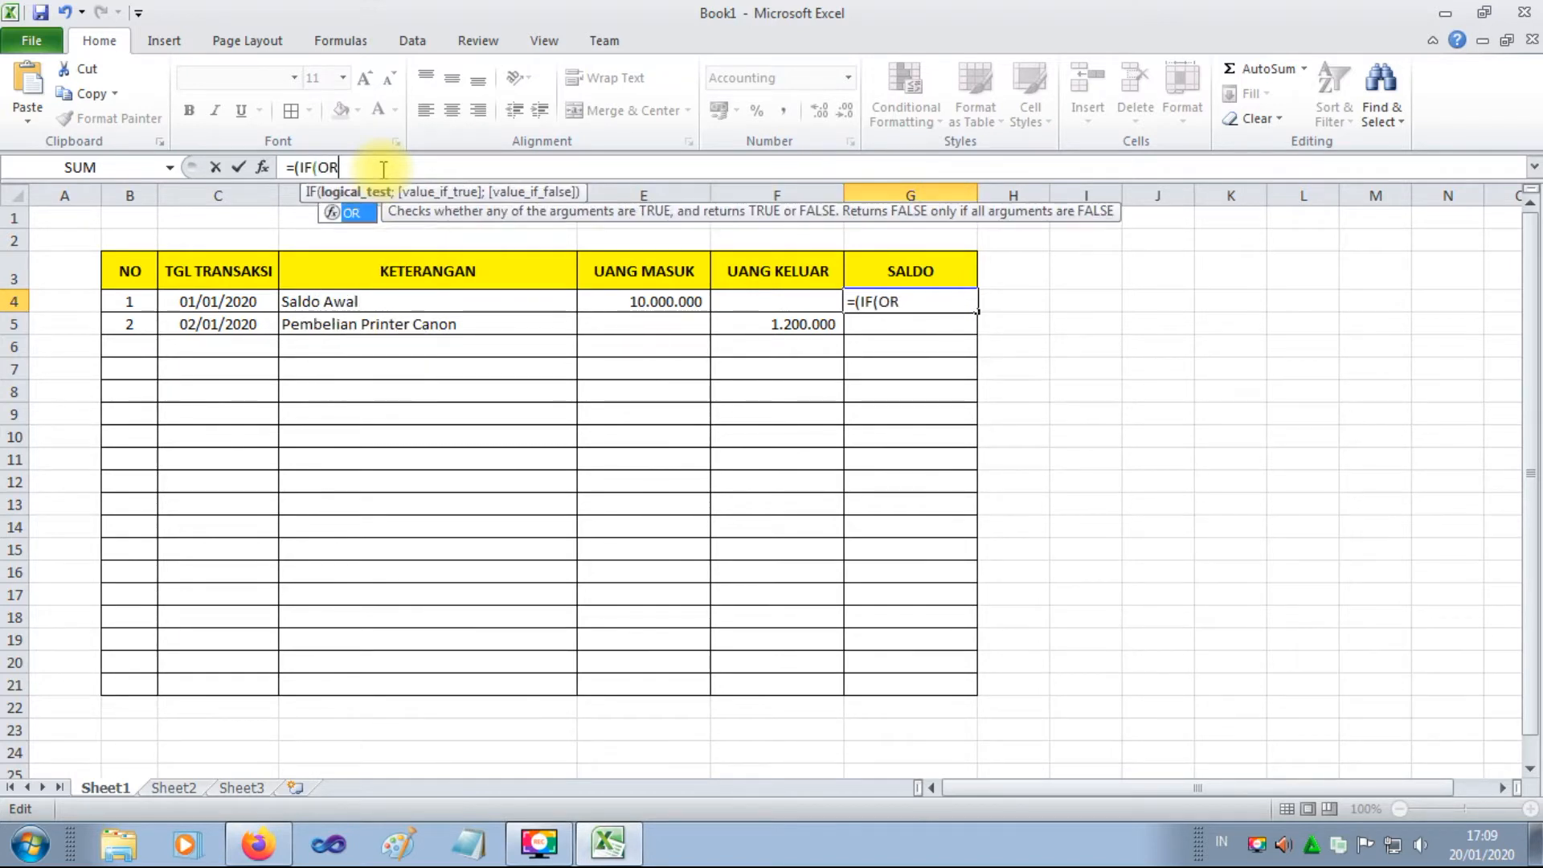
type("(")
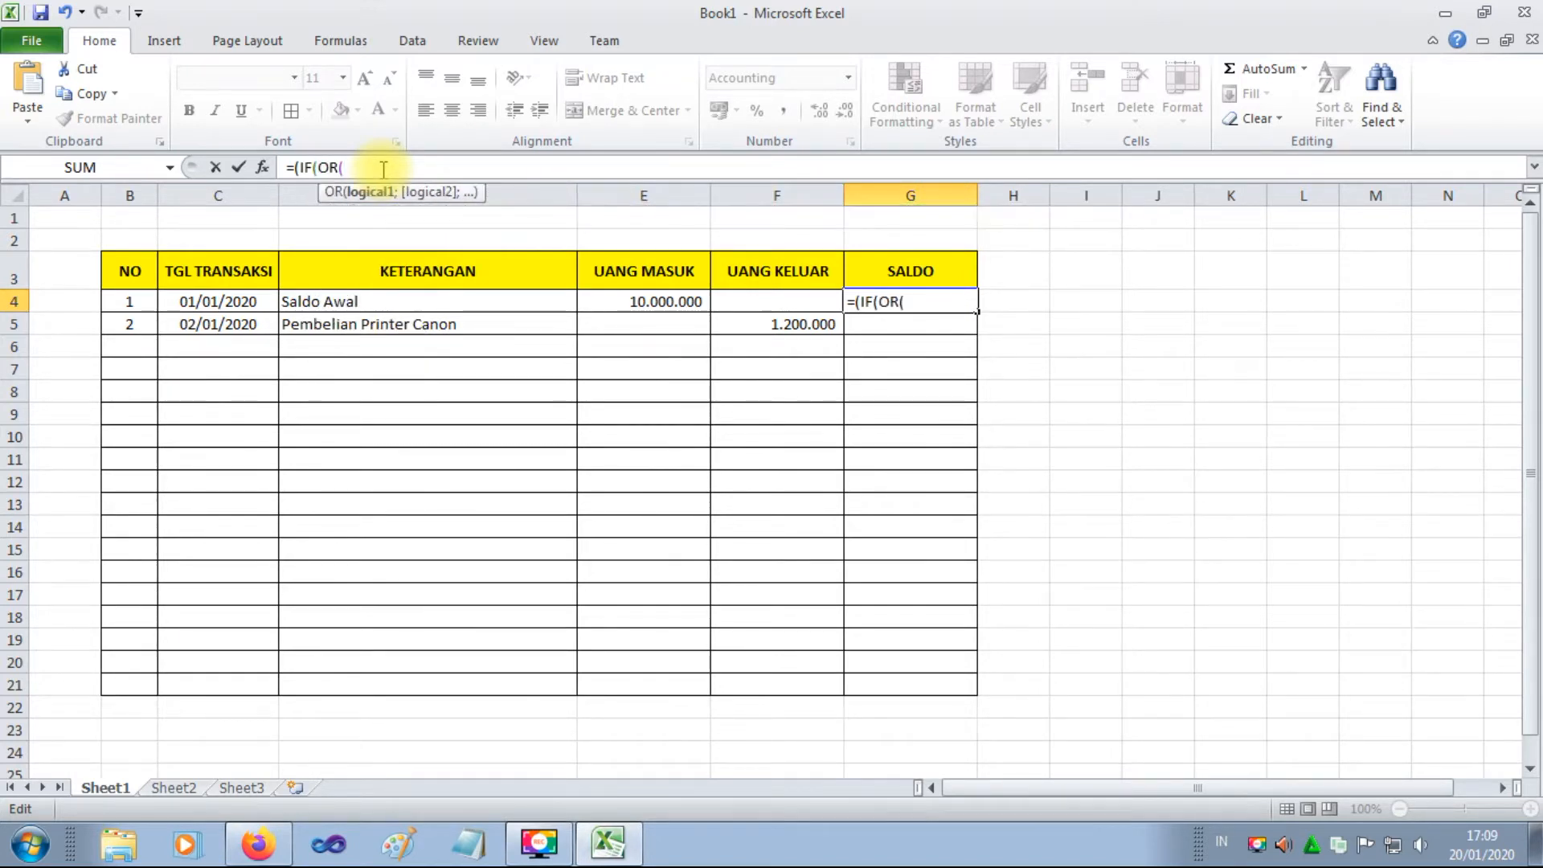
left_click(654, 299)
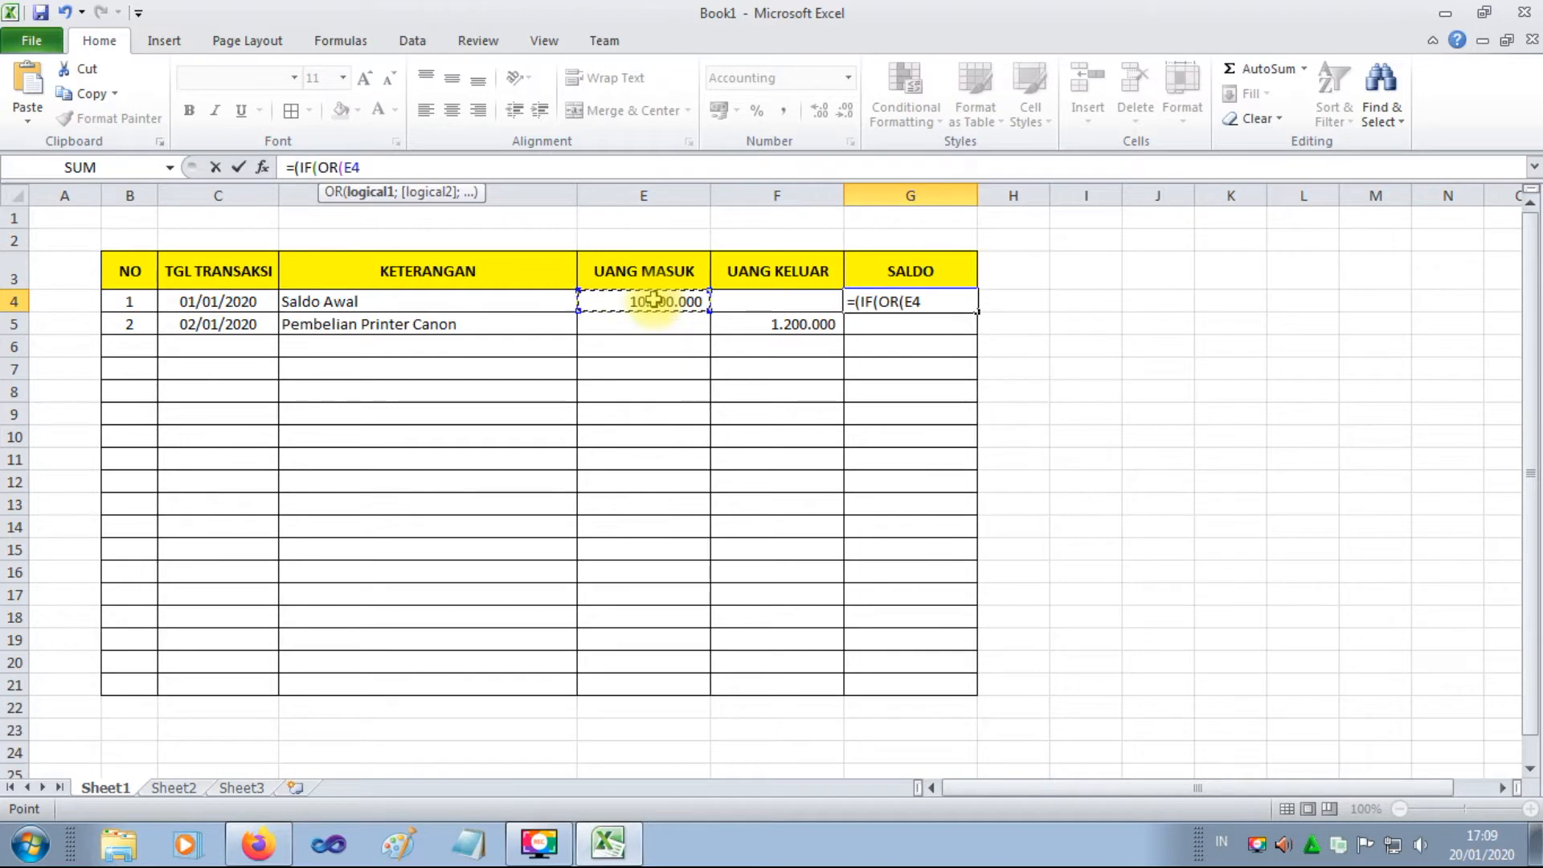
type("<>0;")
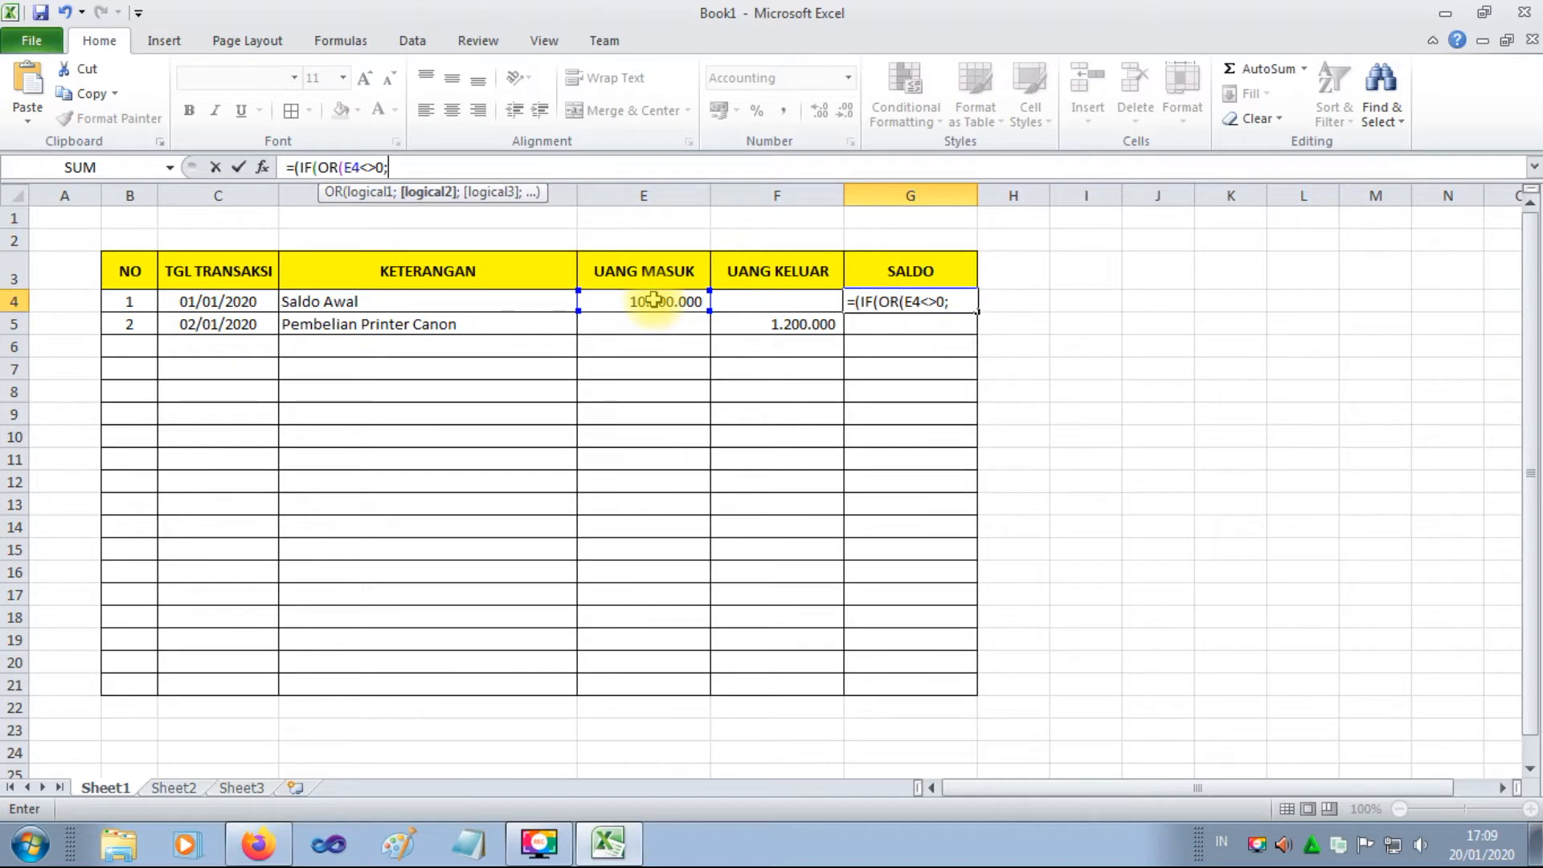
left_click(773, 303)
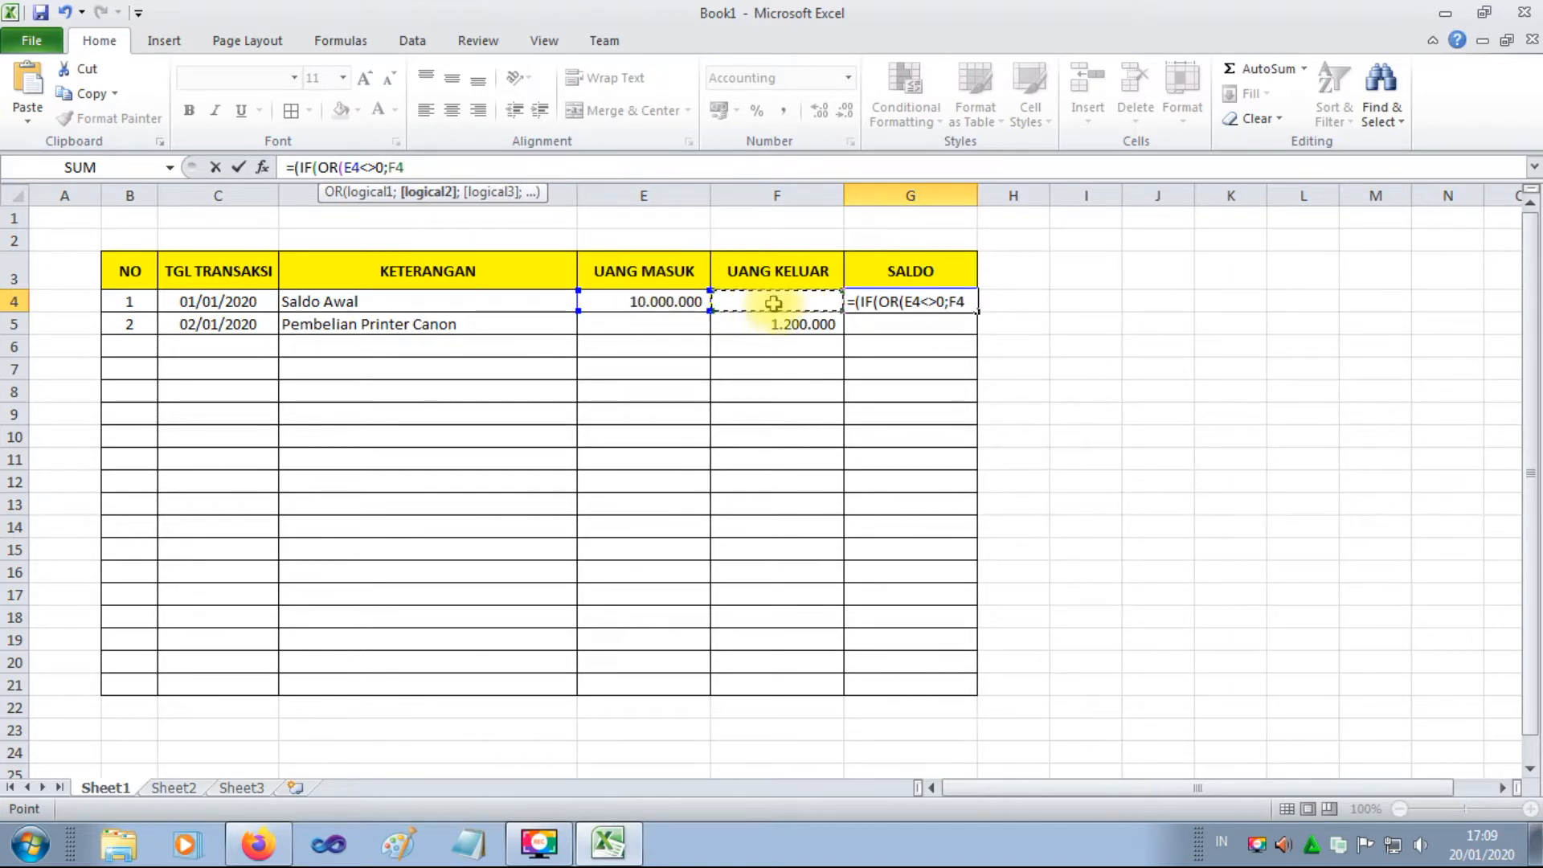
type("<>0")
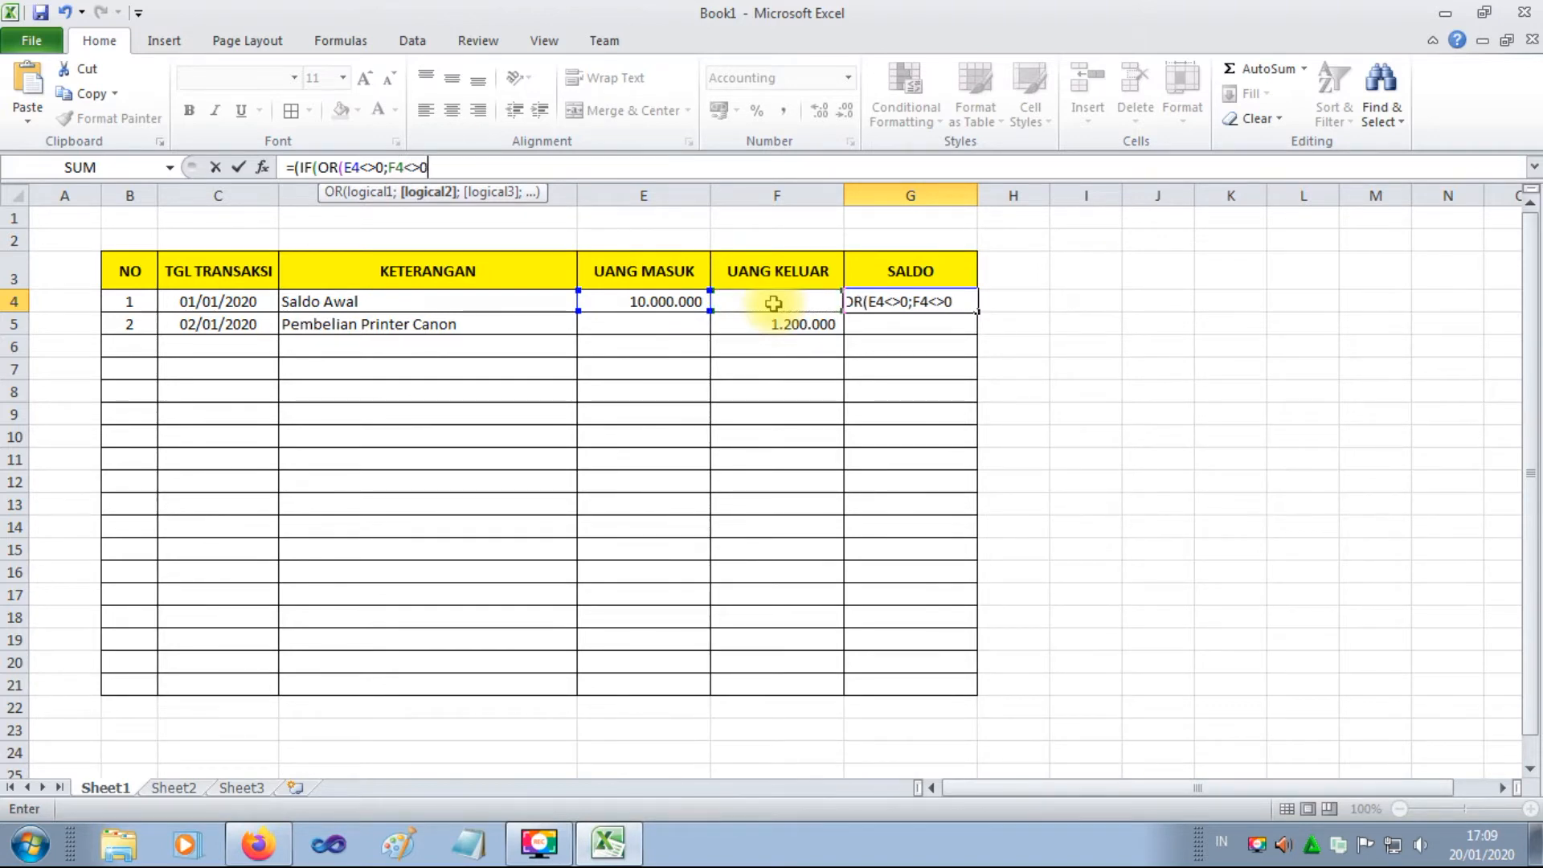
type(")")
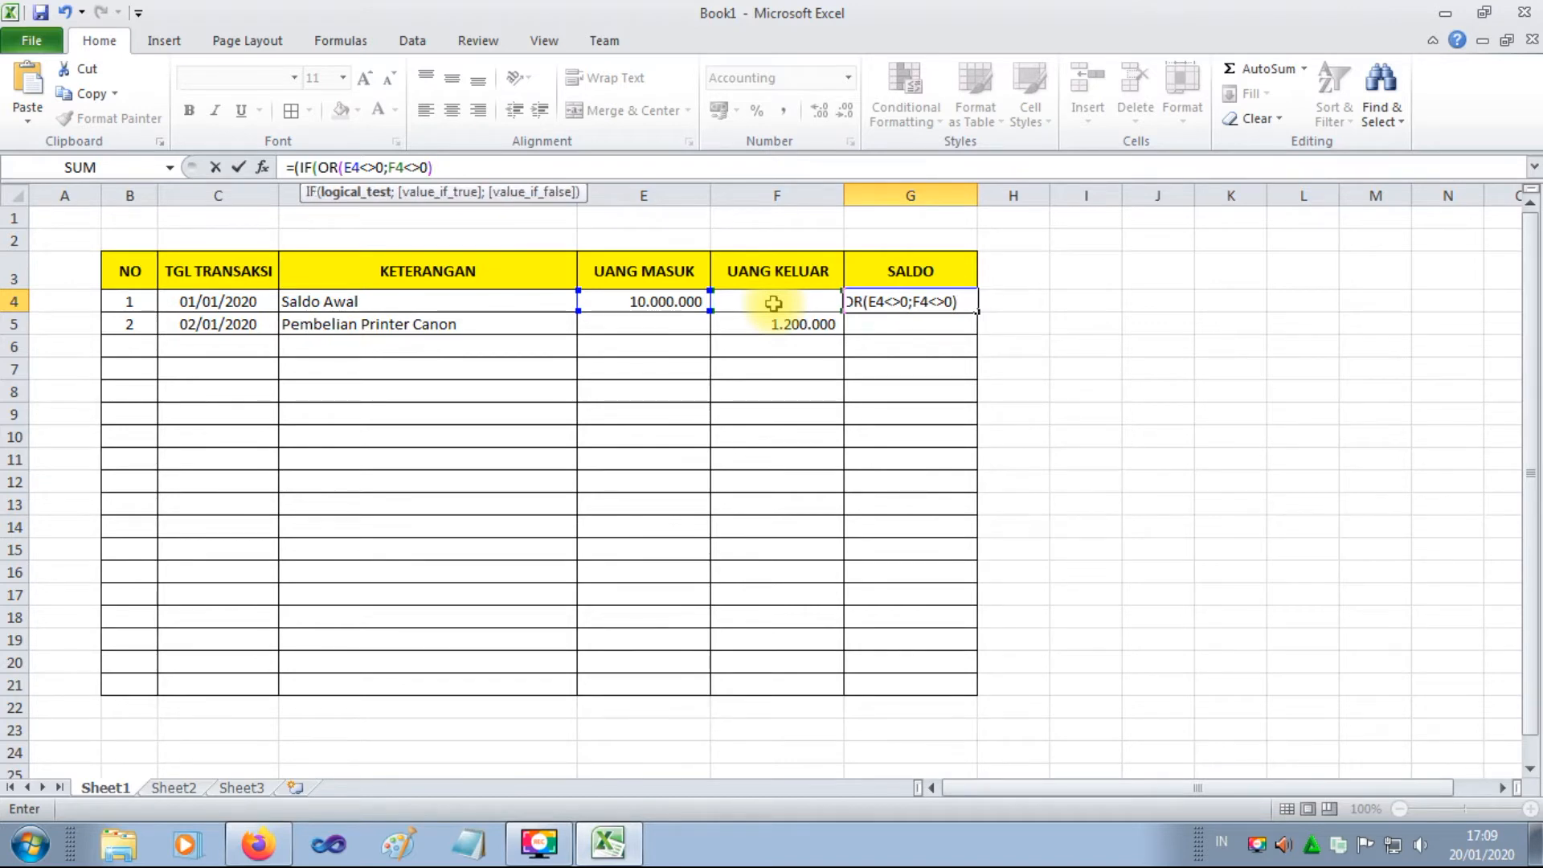
Continue the G4 formula with SUM(E$4:E4) as the first part of the IF's value when true.
type(";S")
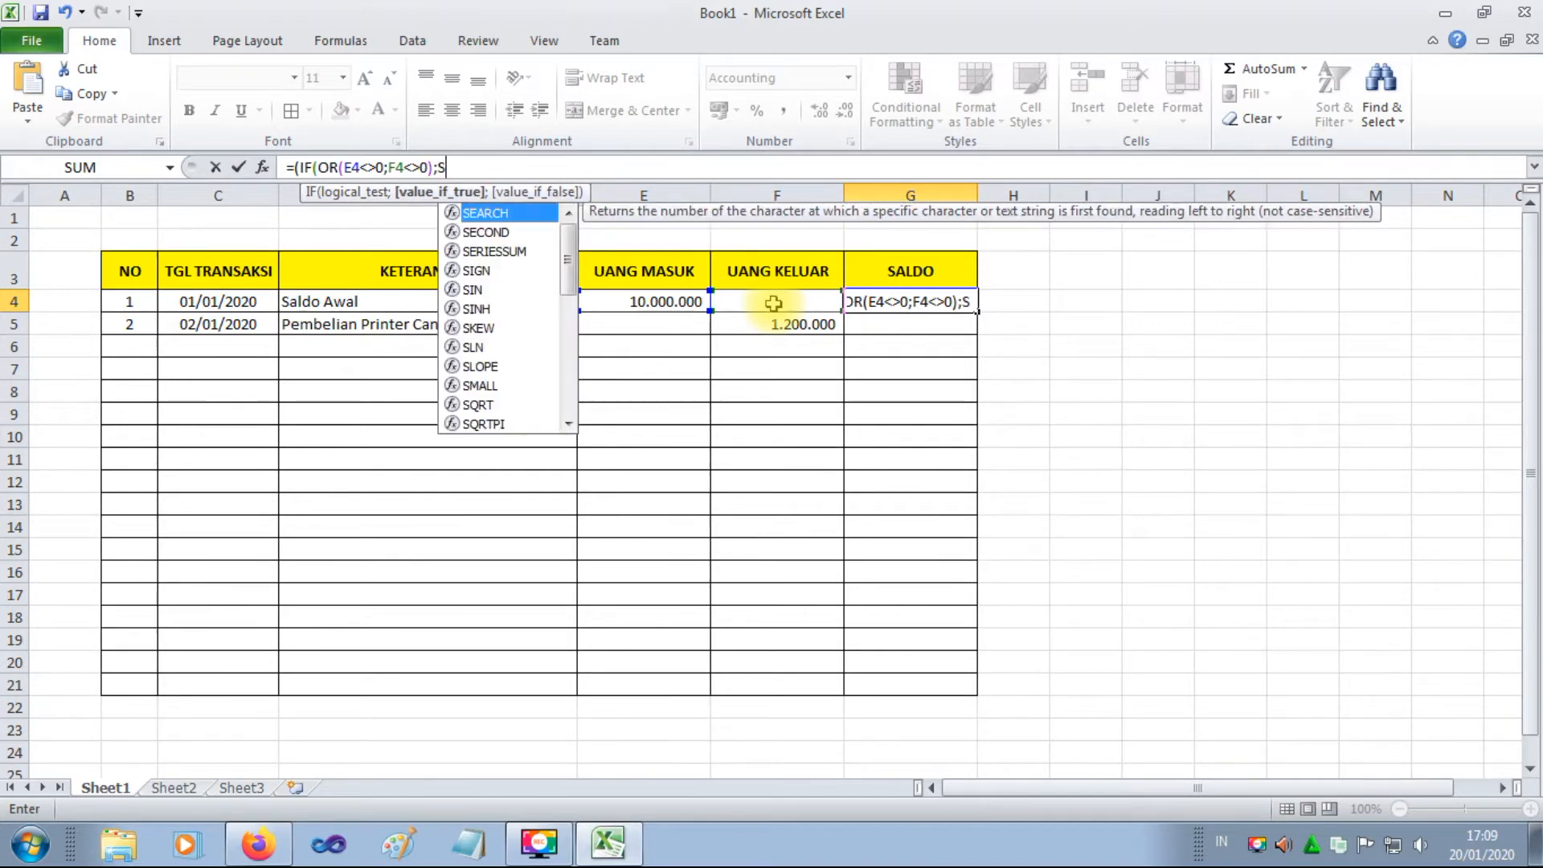
type("UM")
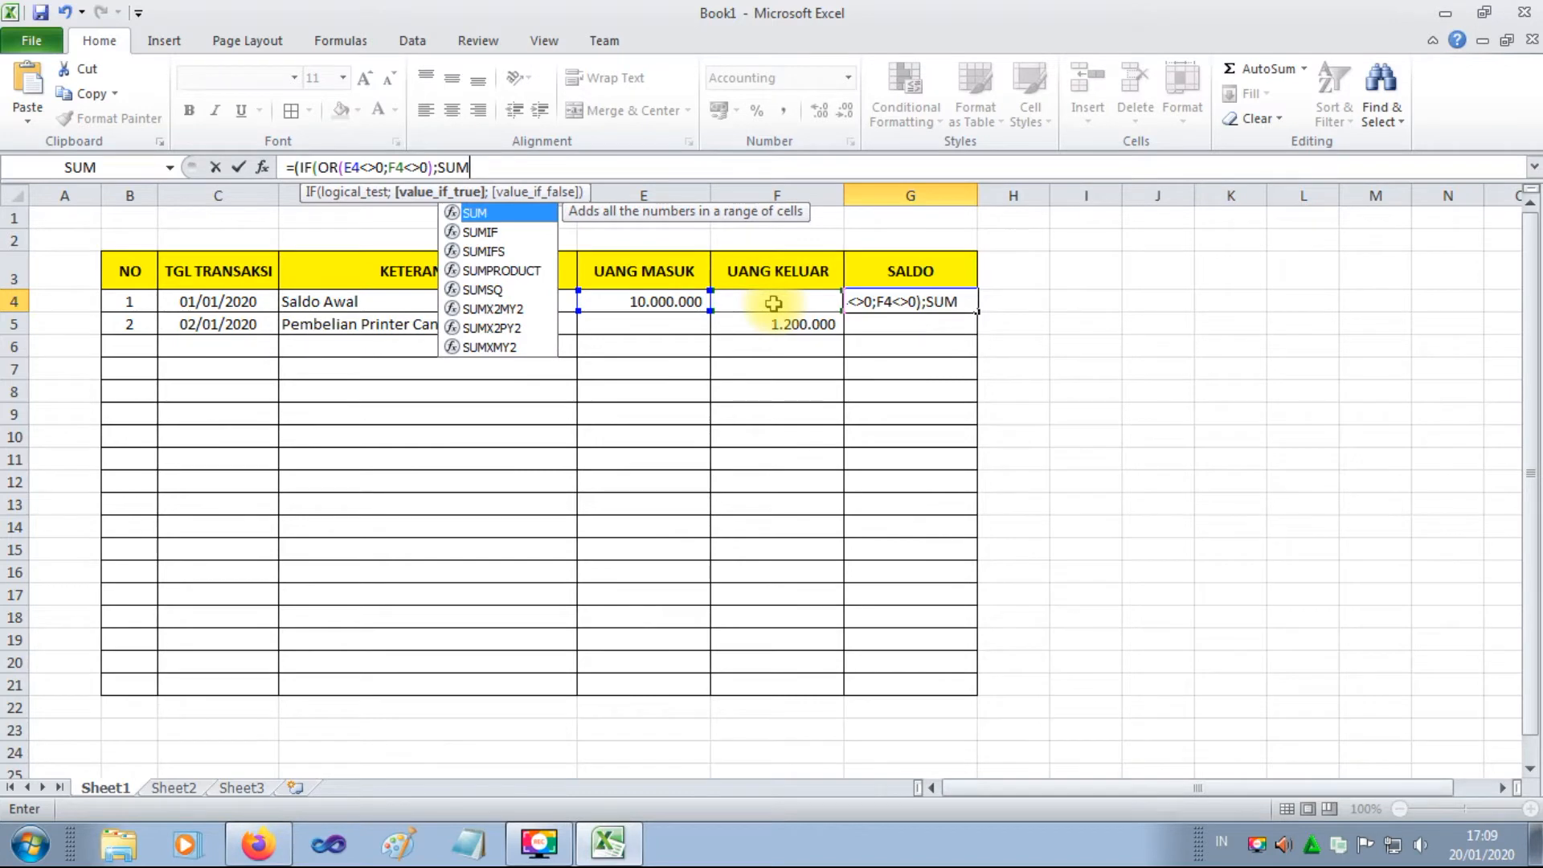
type("(")
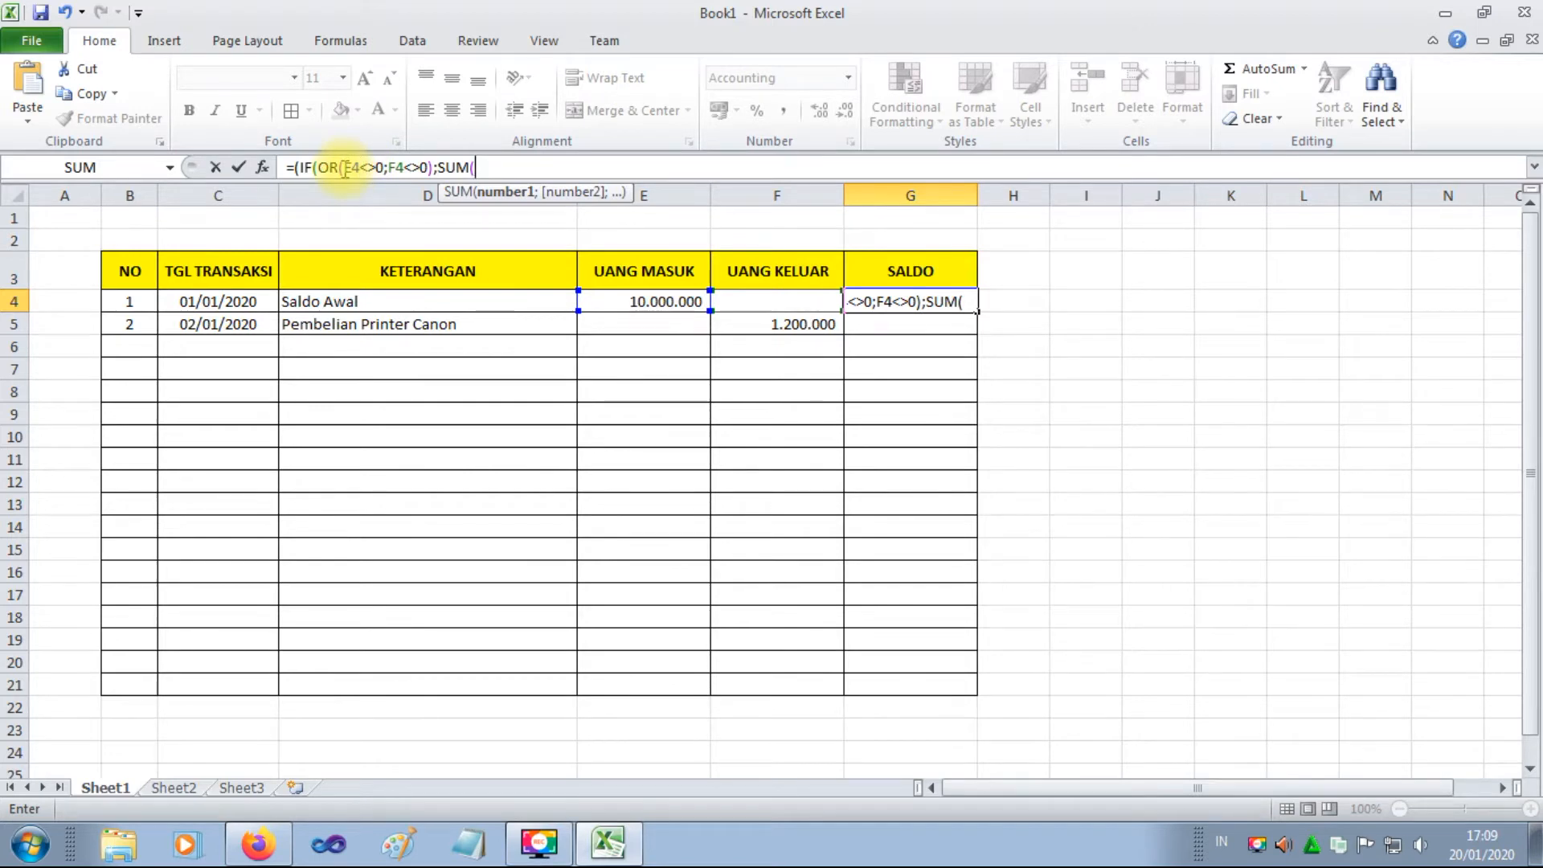
type("E")
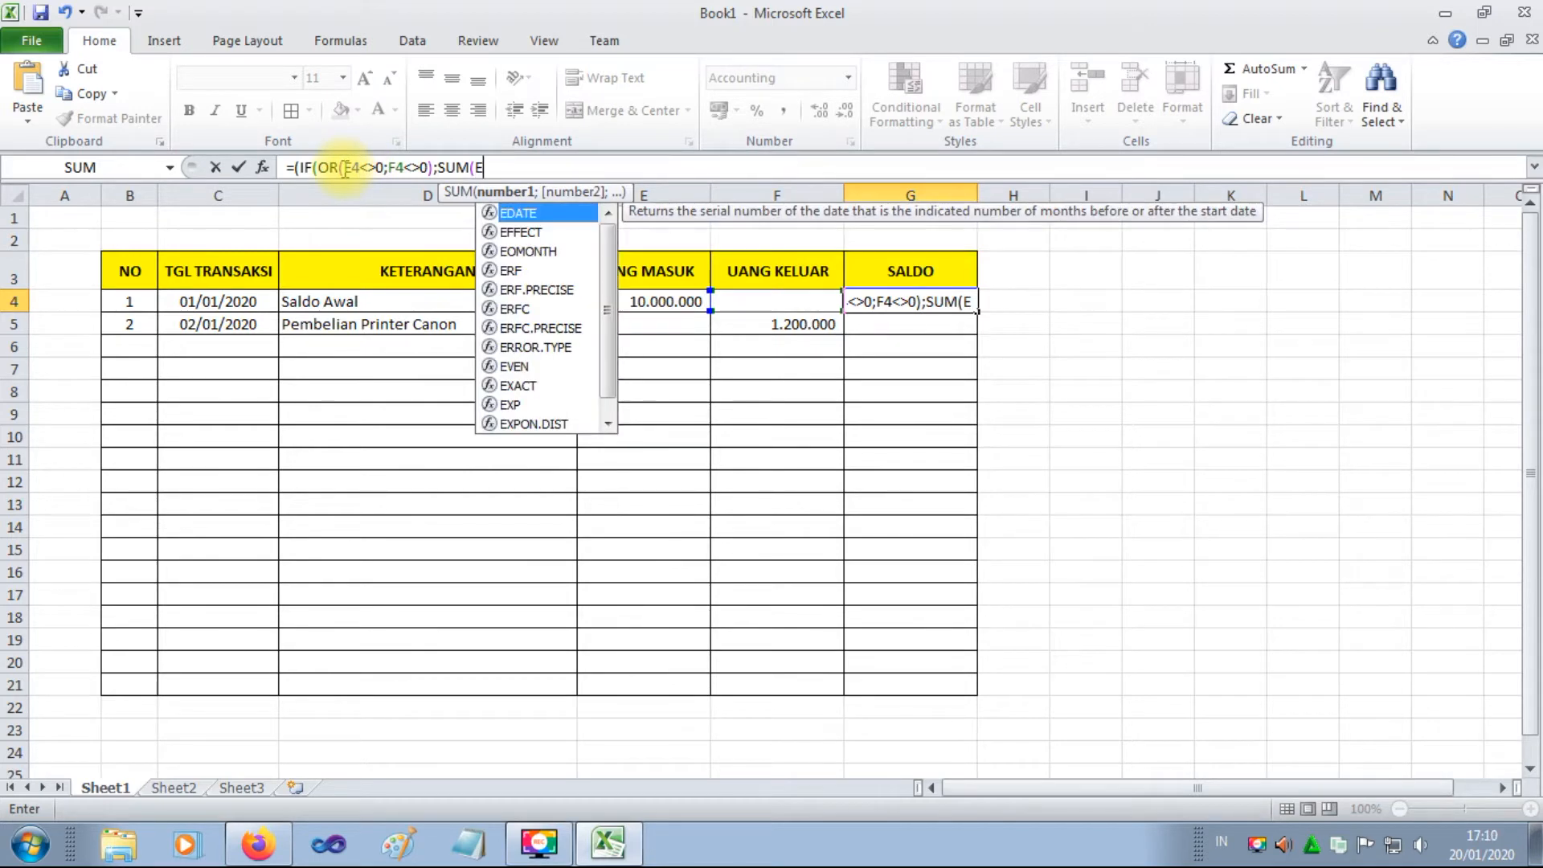
type("$")
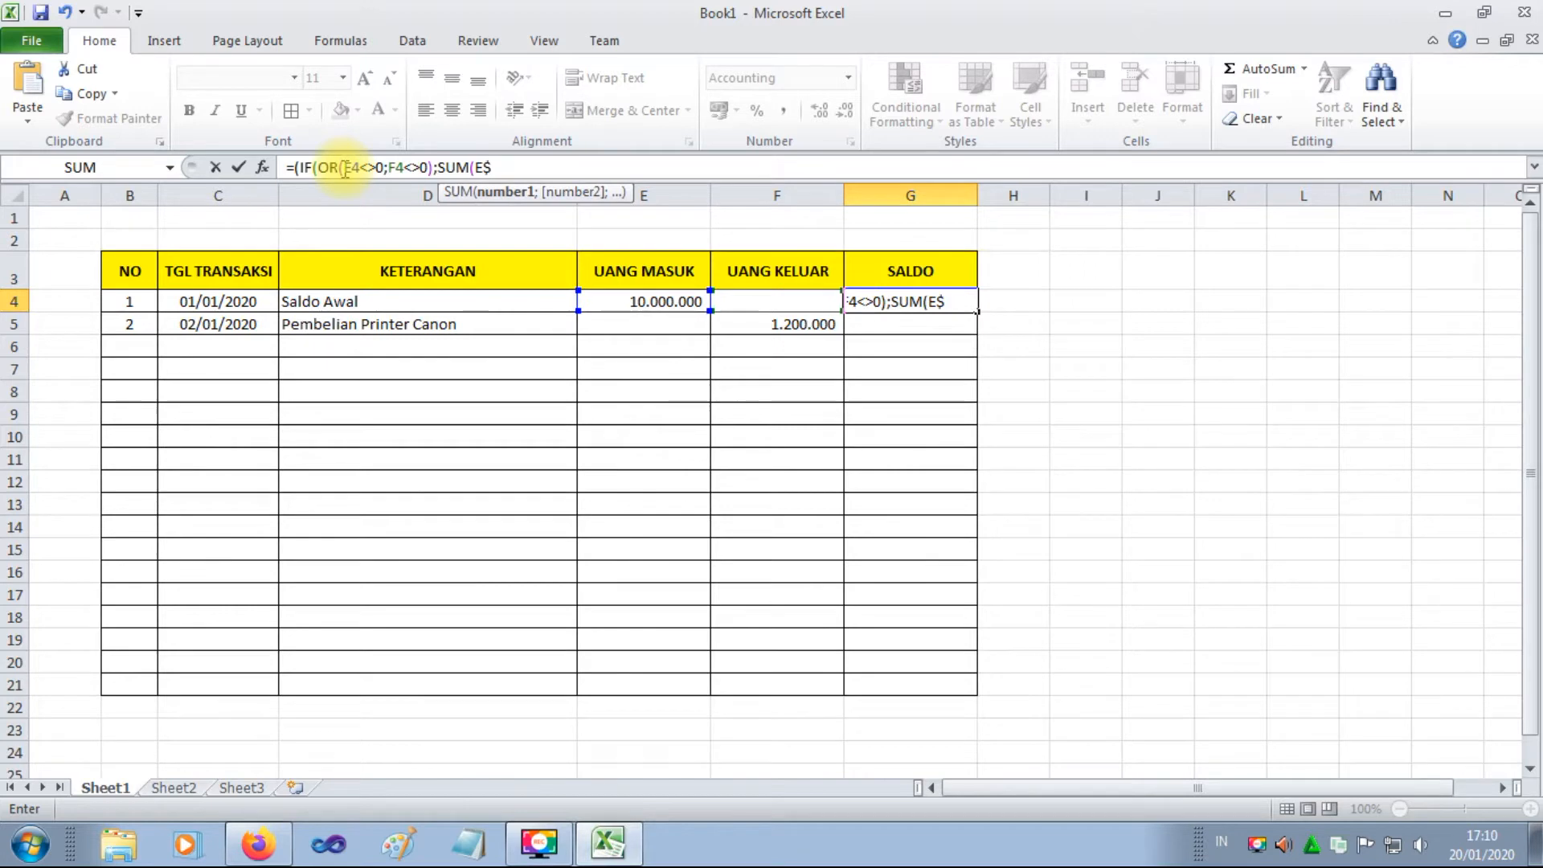
type("4:E")
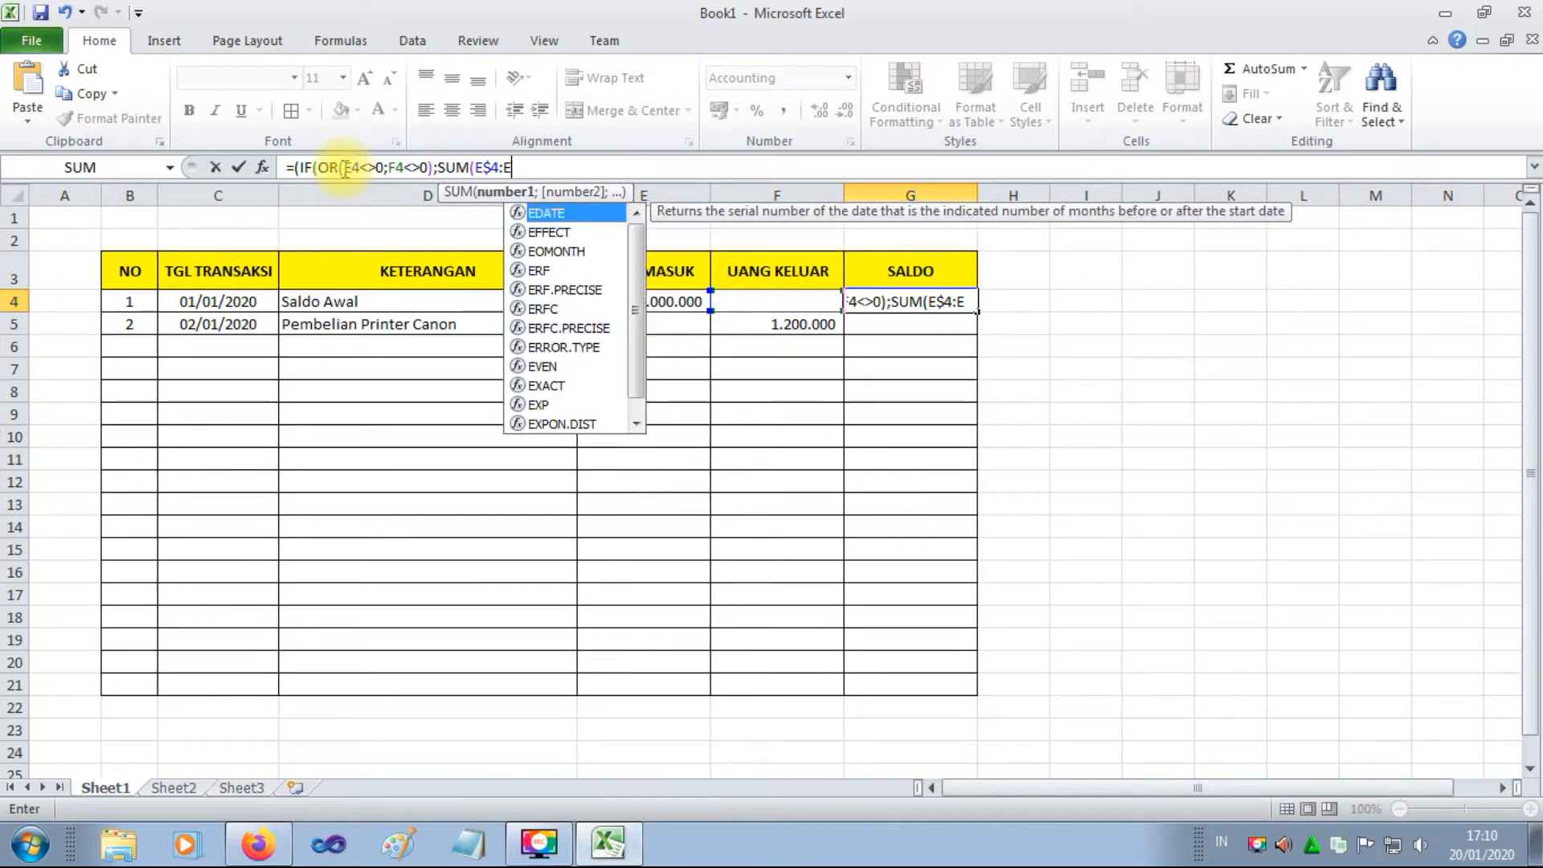
type("4")
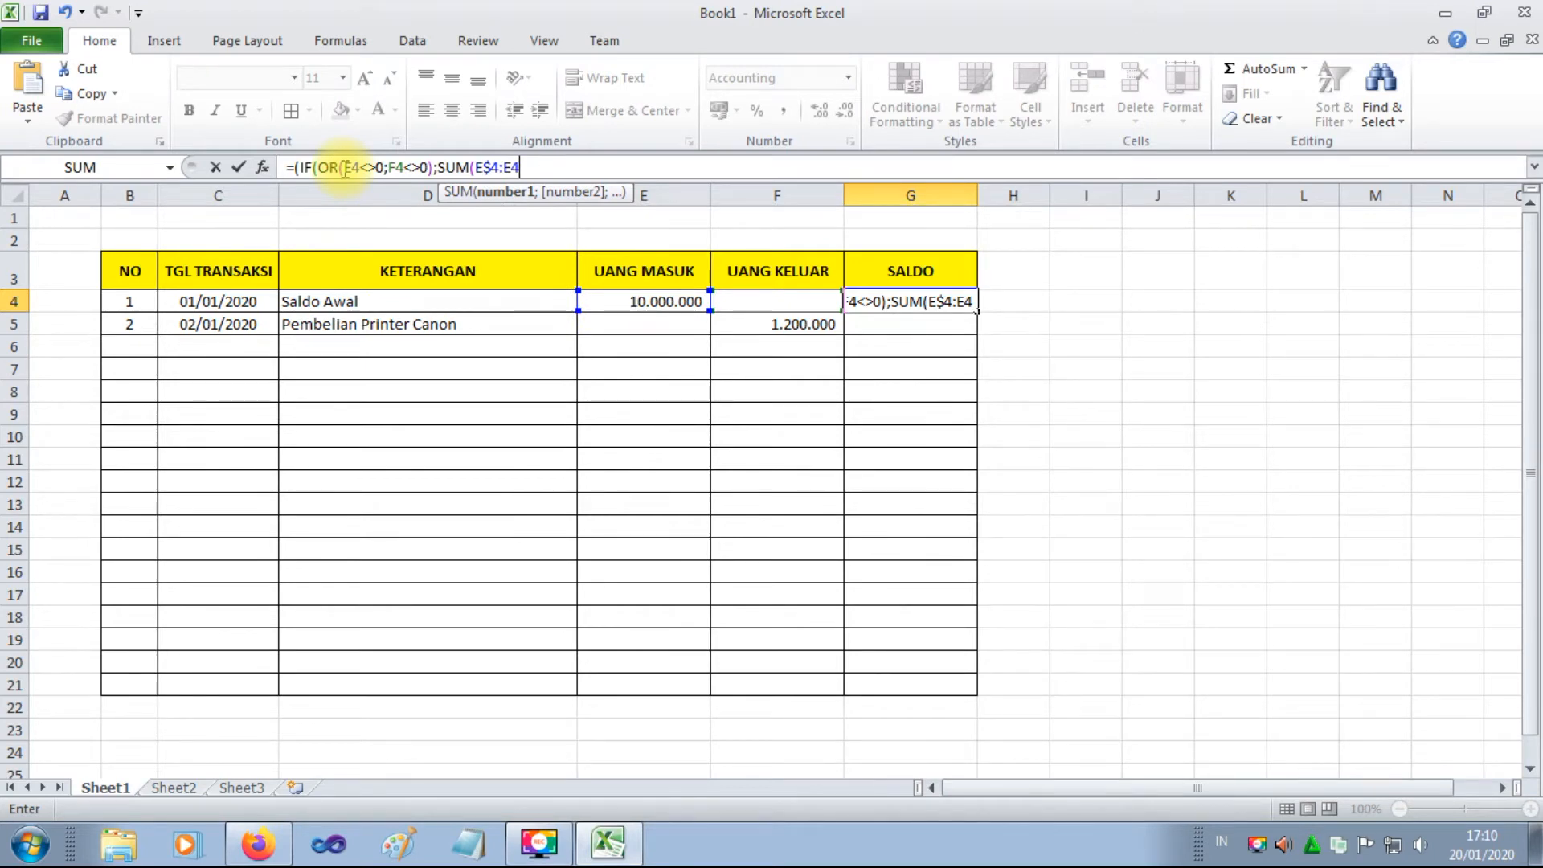
type(")")
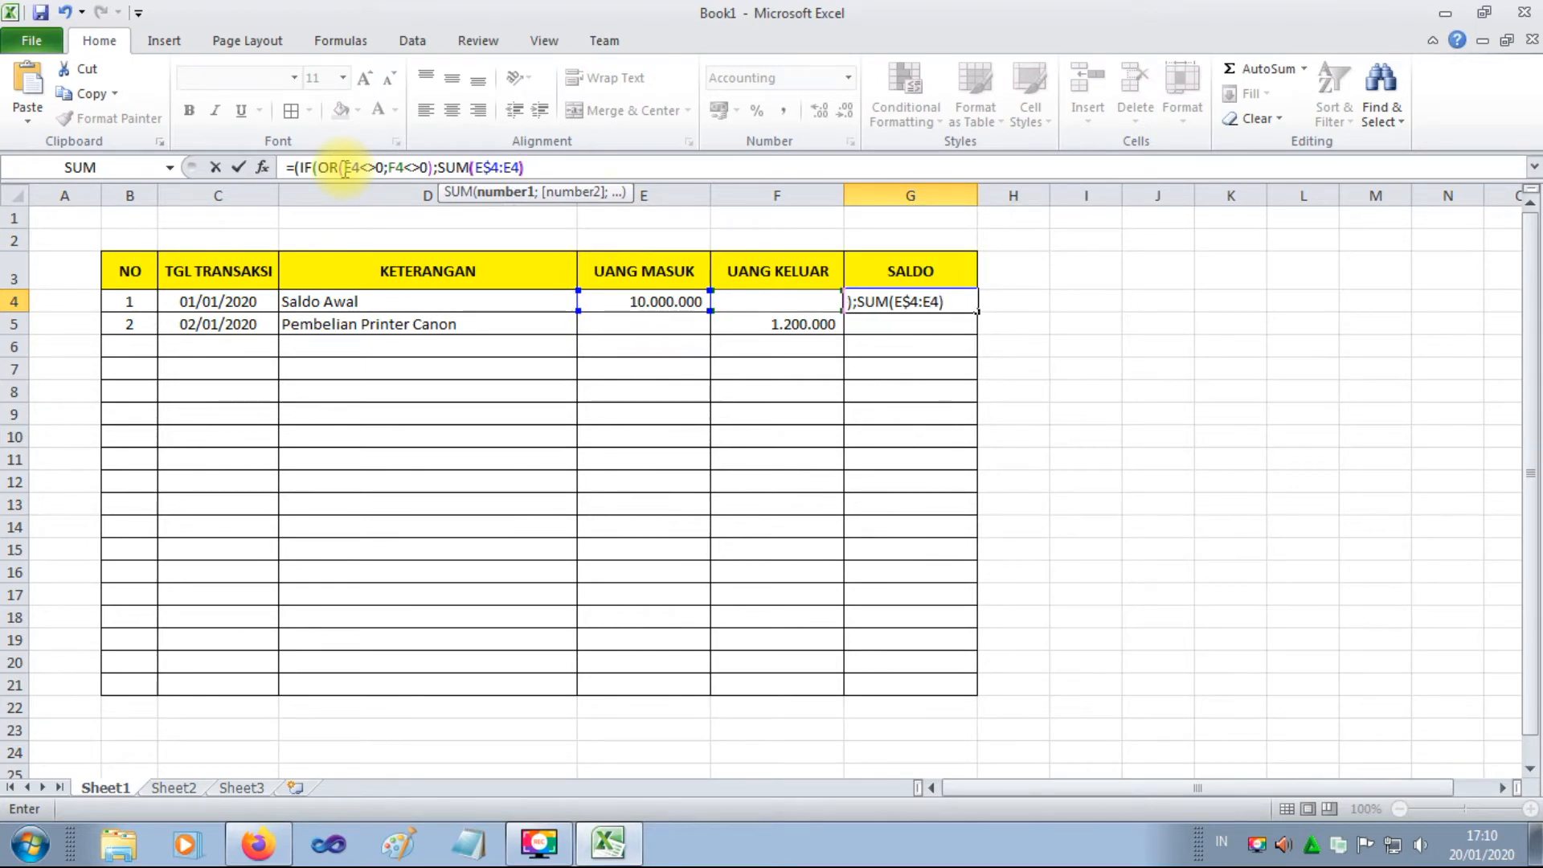
Finish the G4 formula by subtracting SUM(F$4:F4) and returning 0 when false, accepting the proposed closing parenthesis.
type("-")
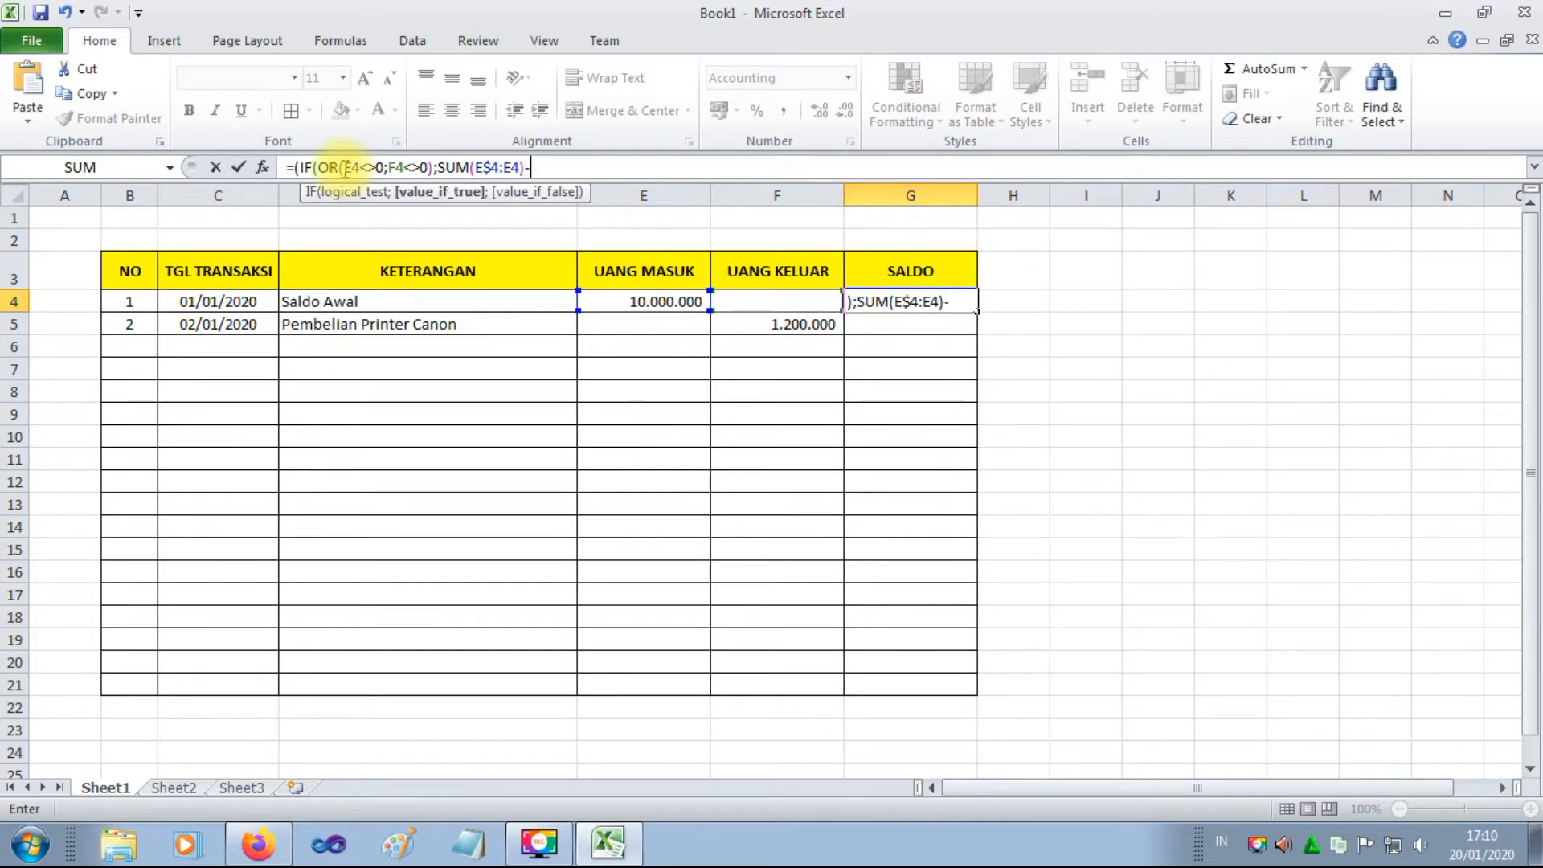
type("SU")
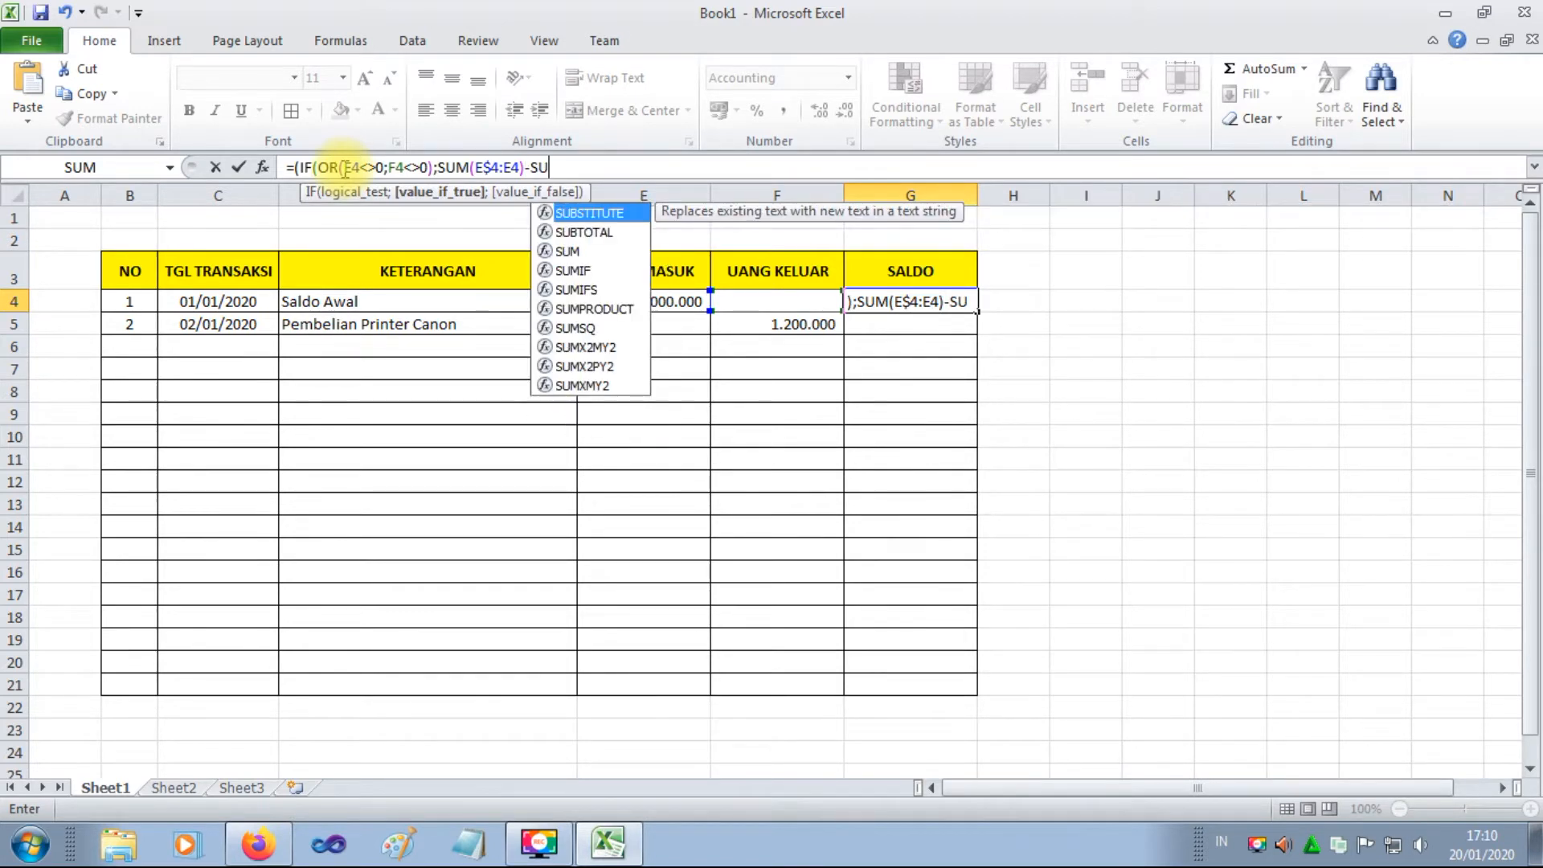
type("M")
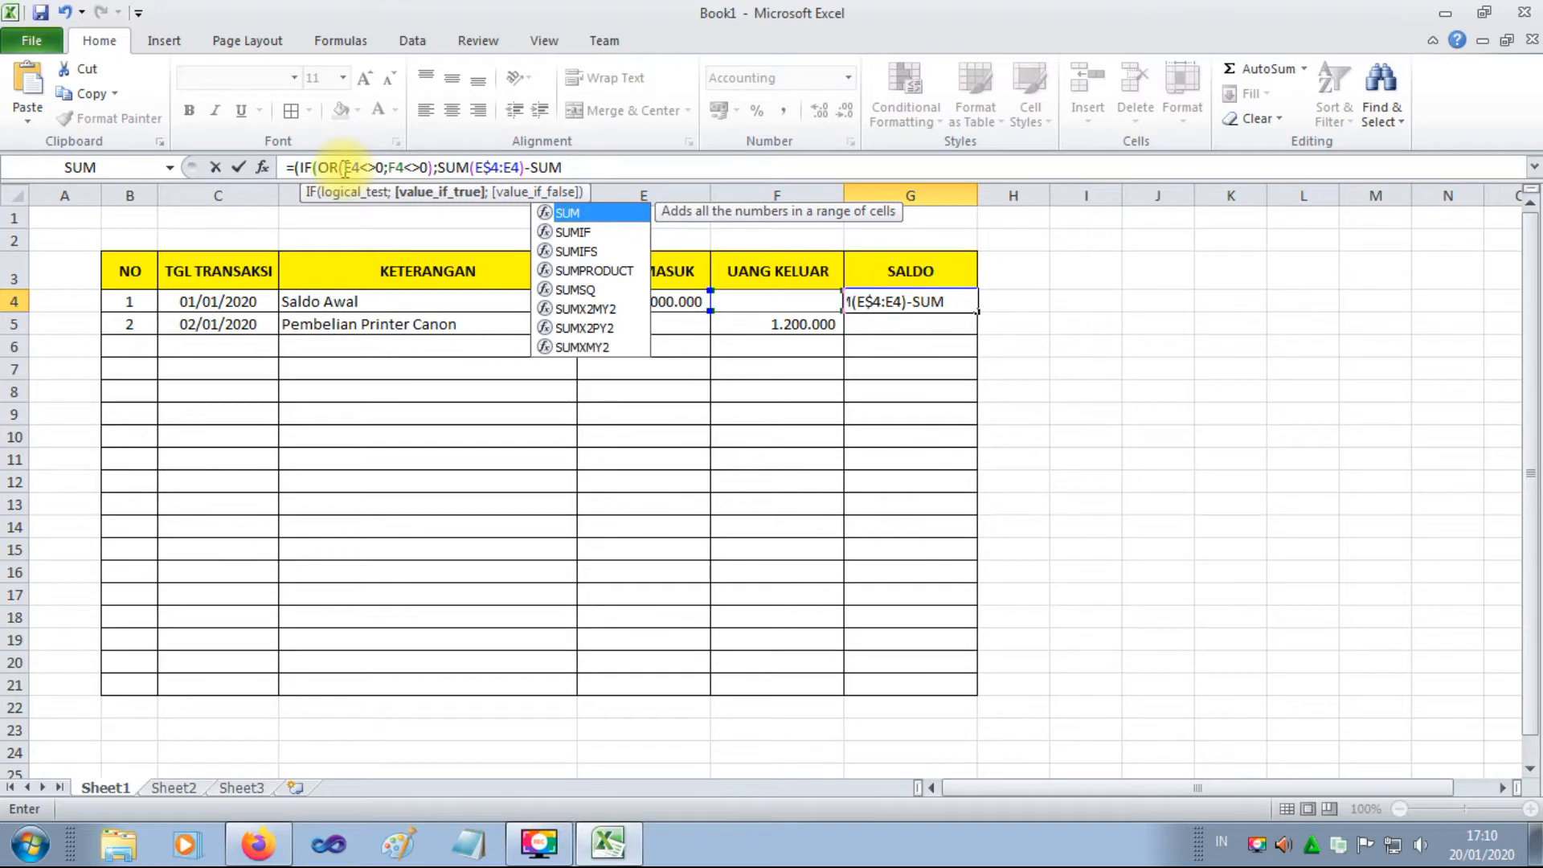
type("(")
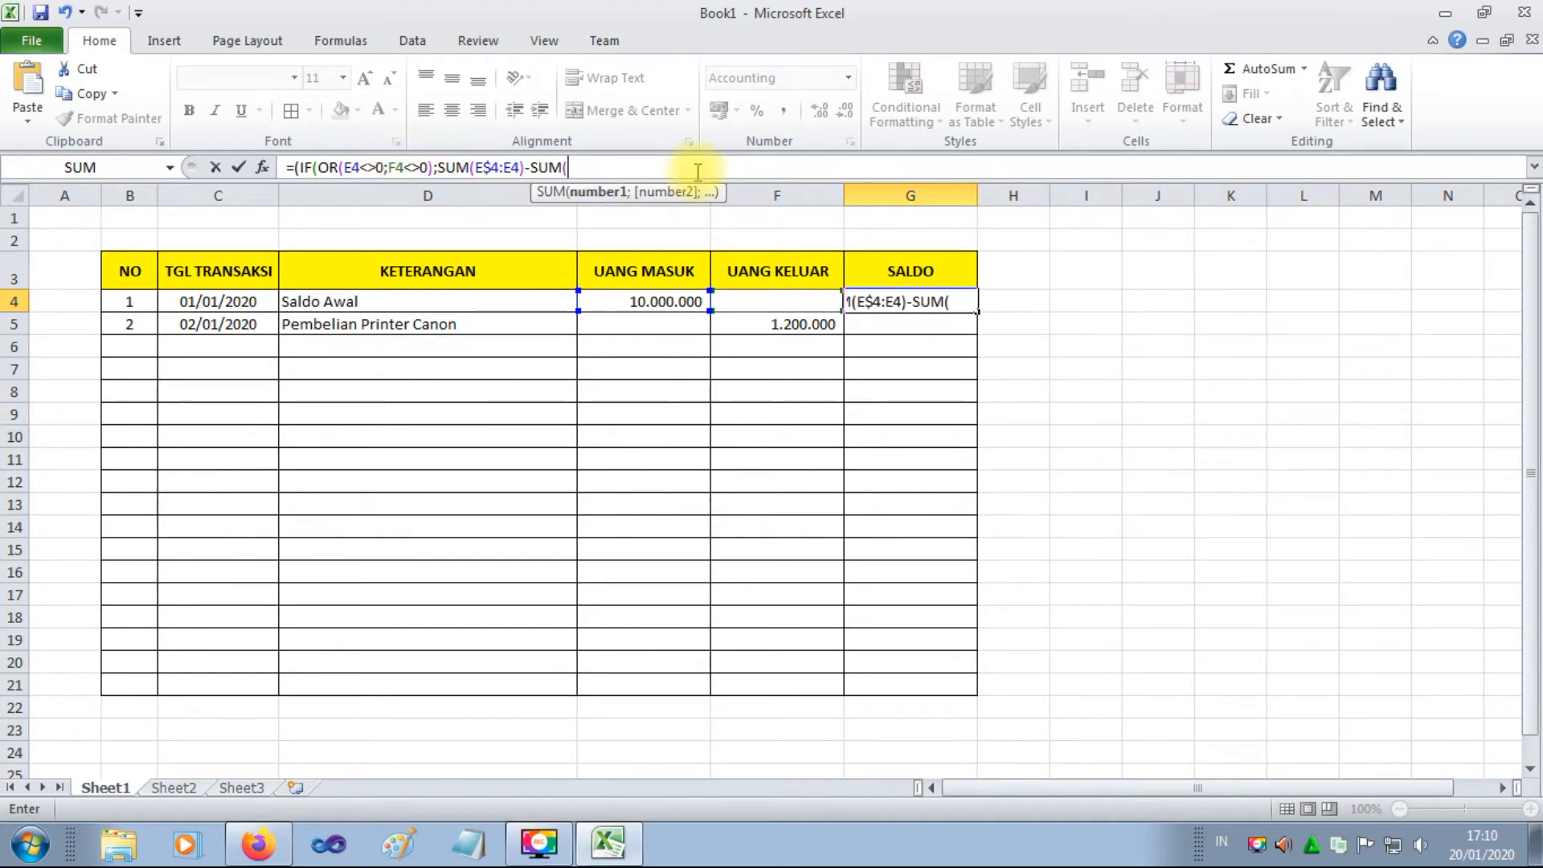
type("F")
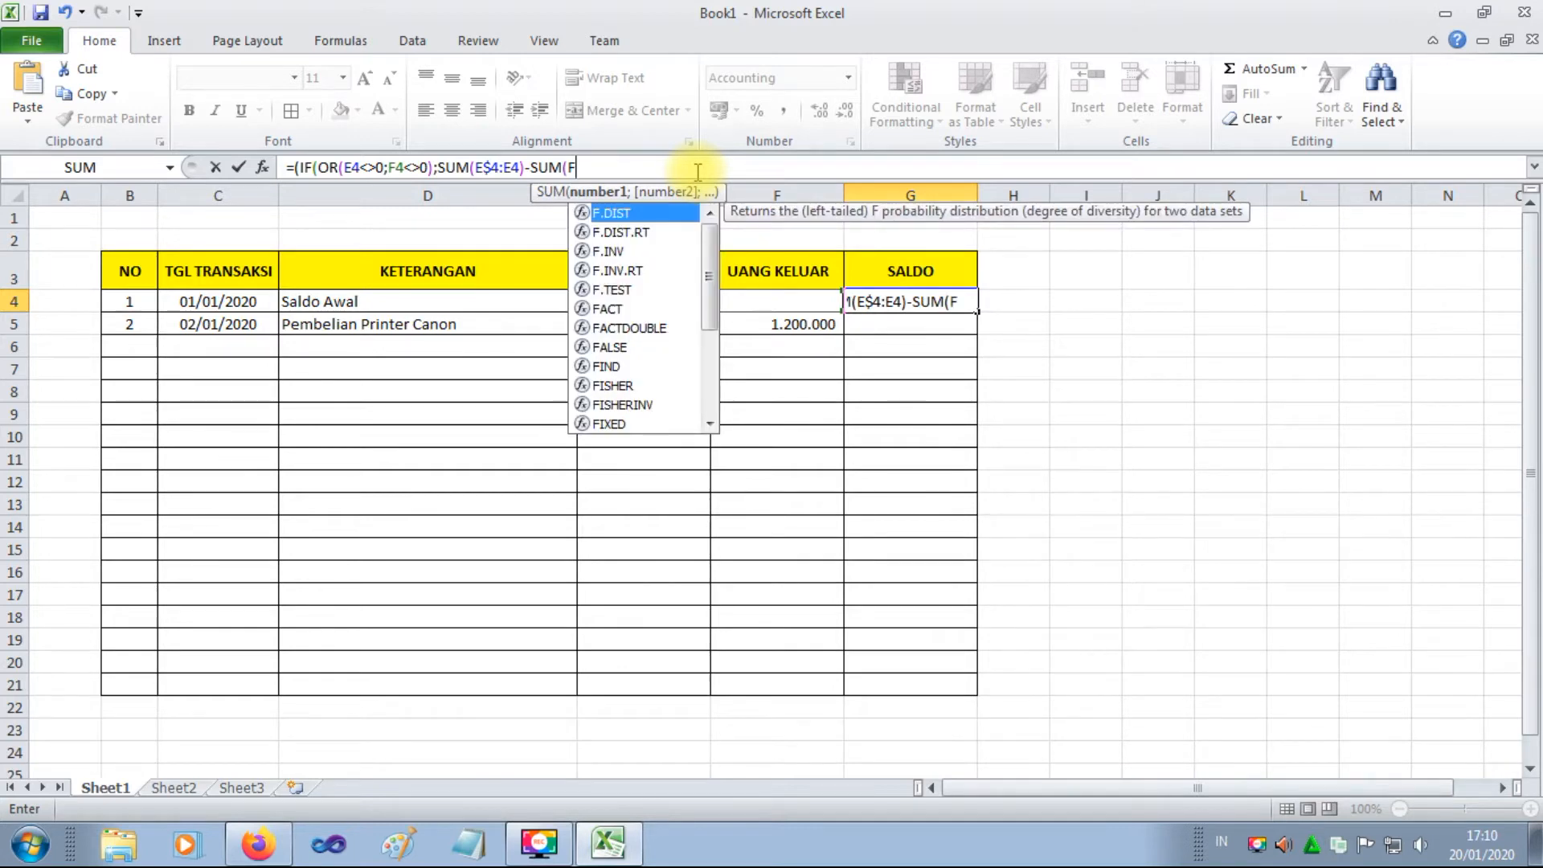
type("$4")
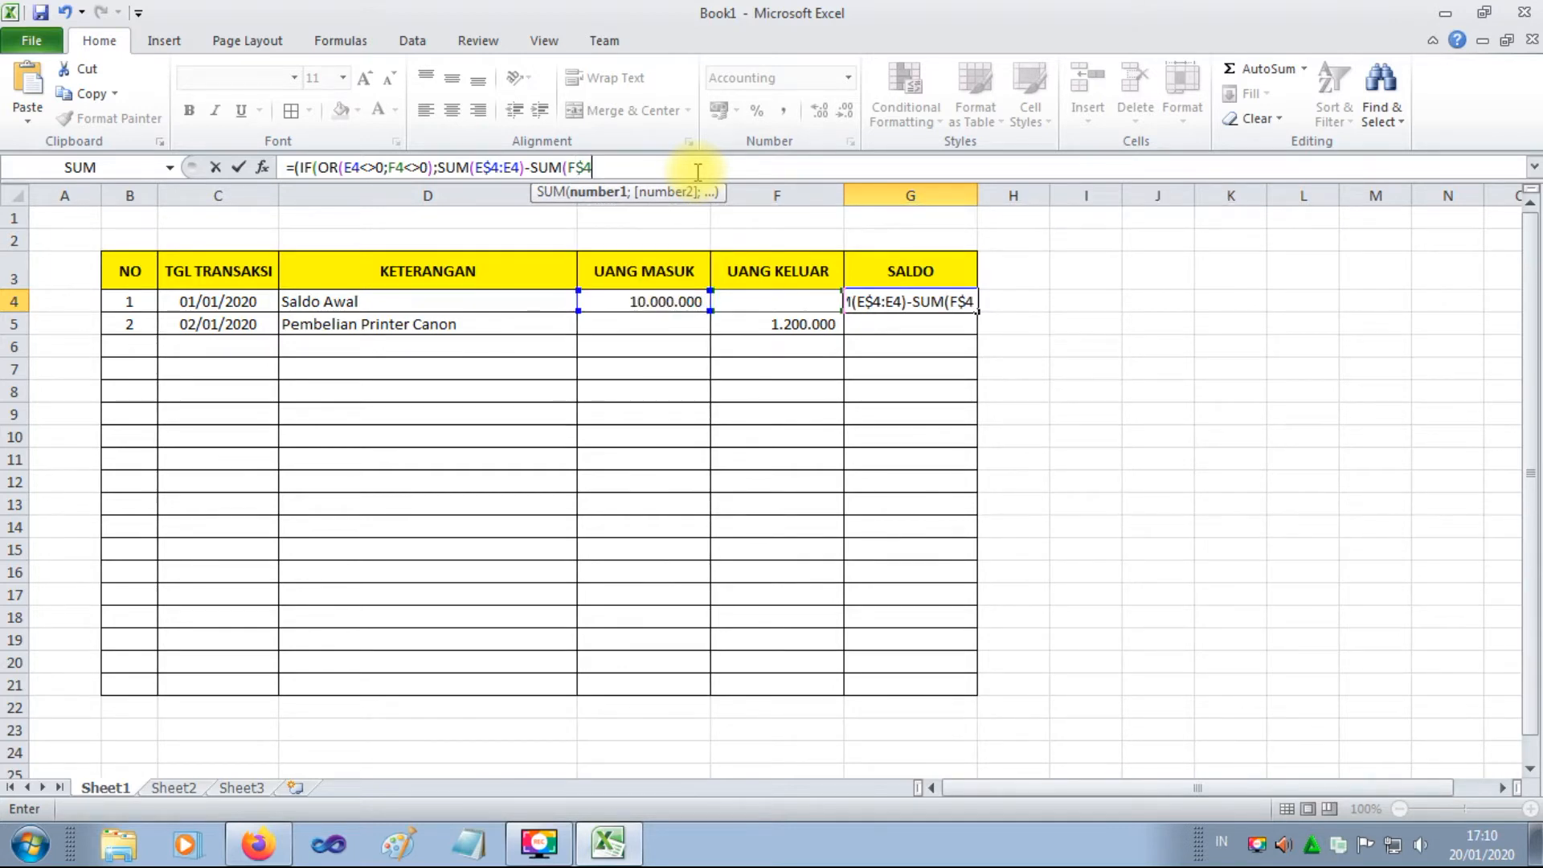
type(":")
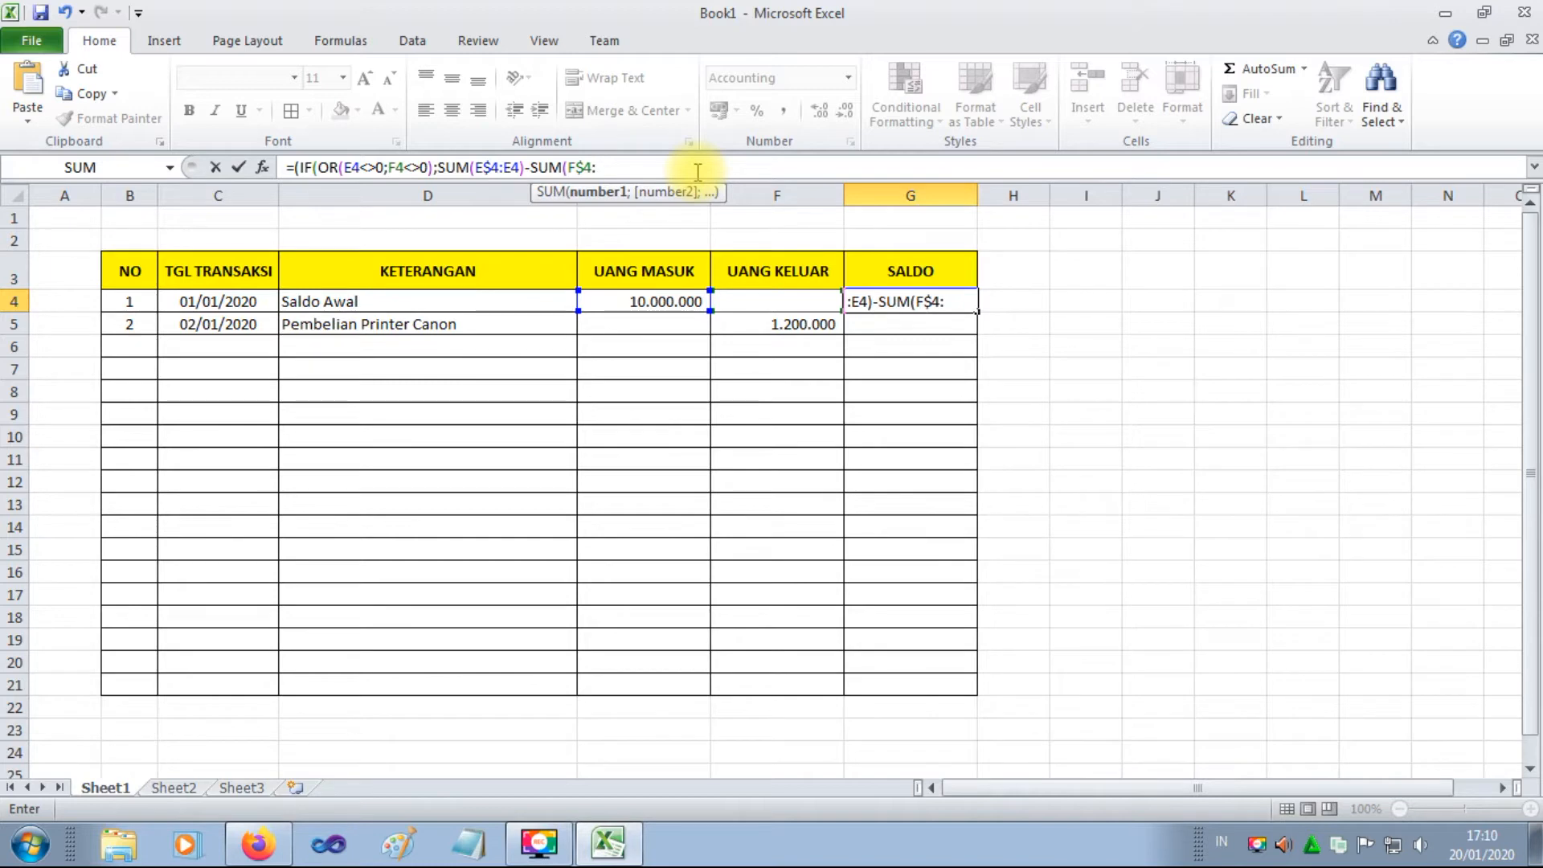
type("F4);0)")
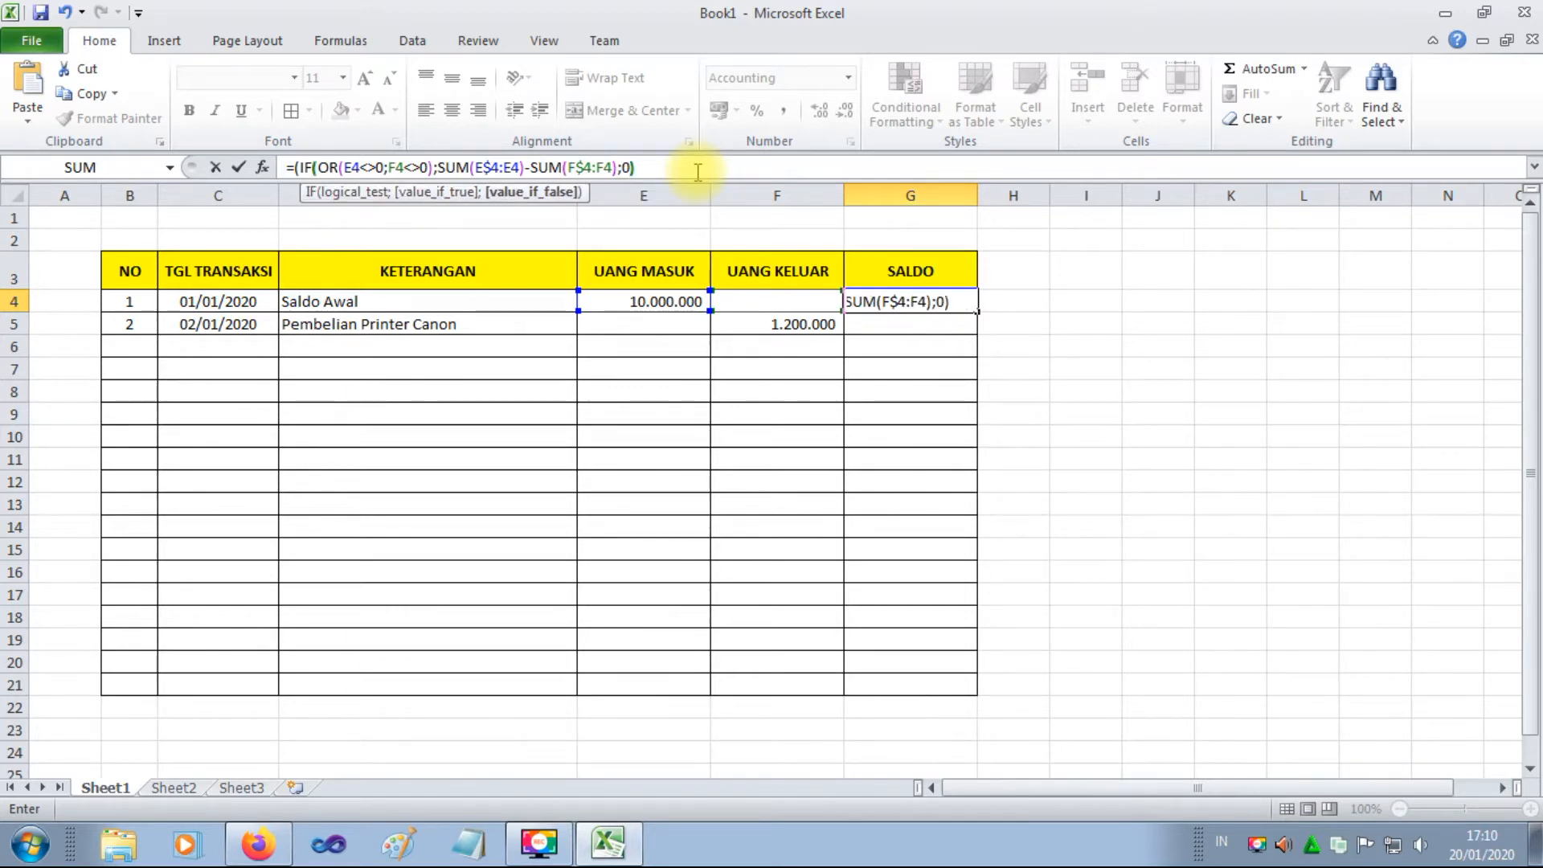
key("Return")
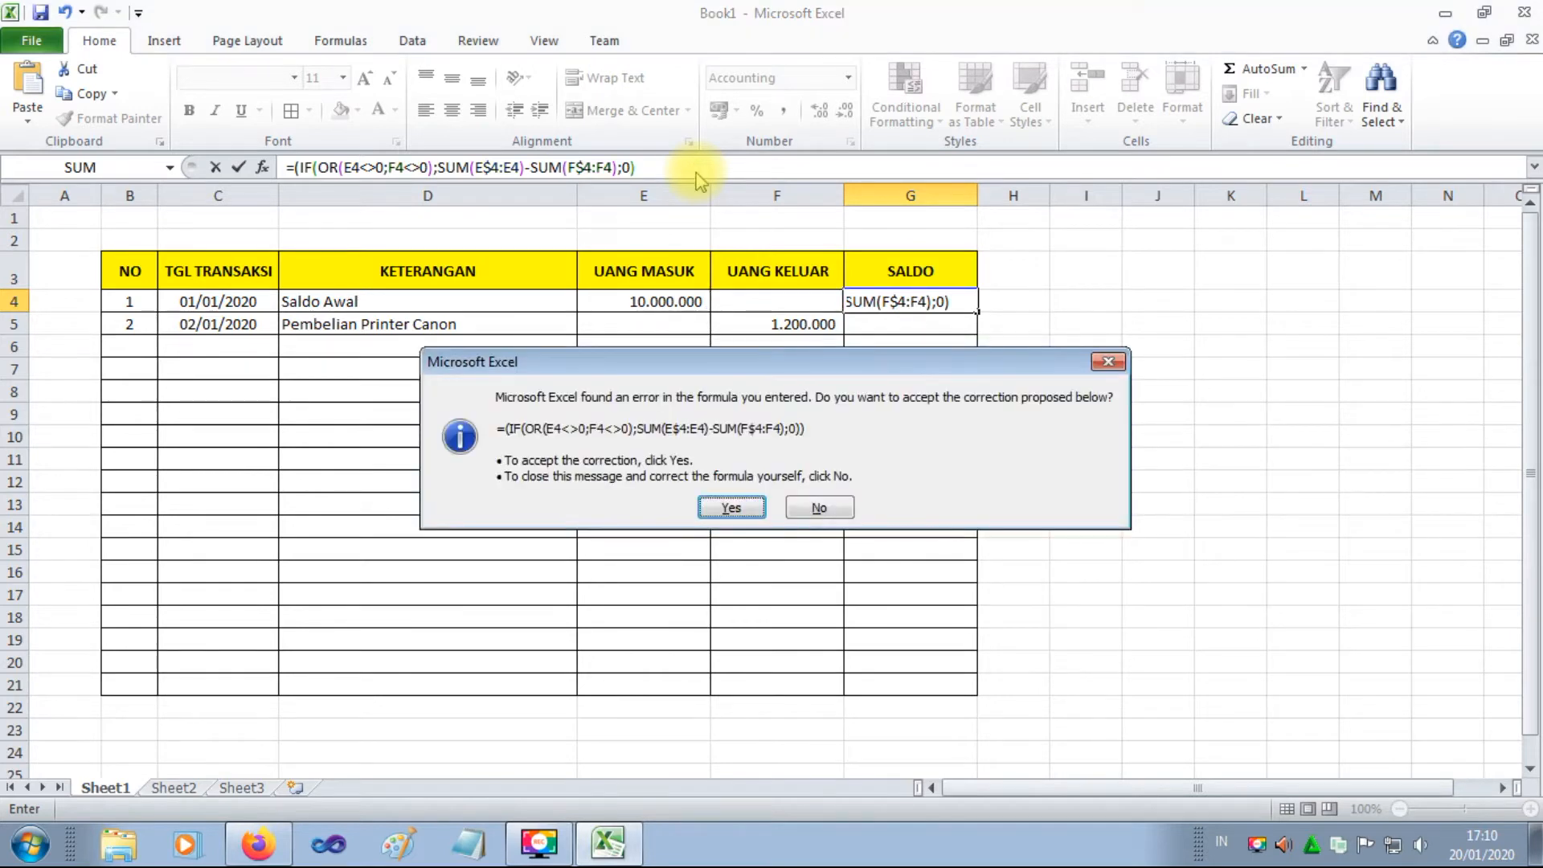
key("Return")
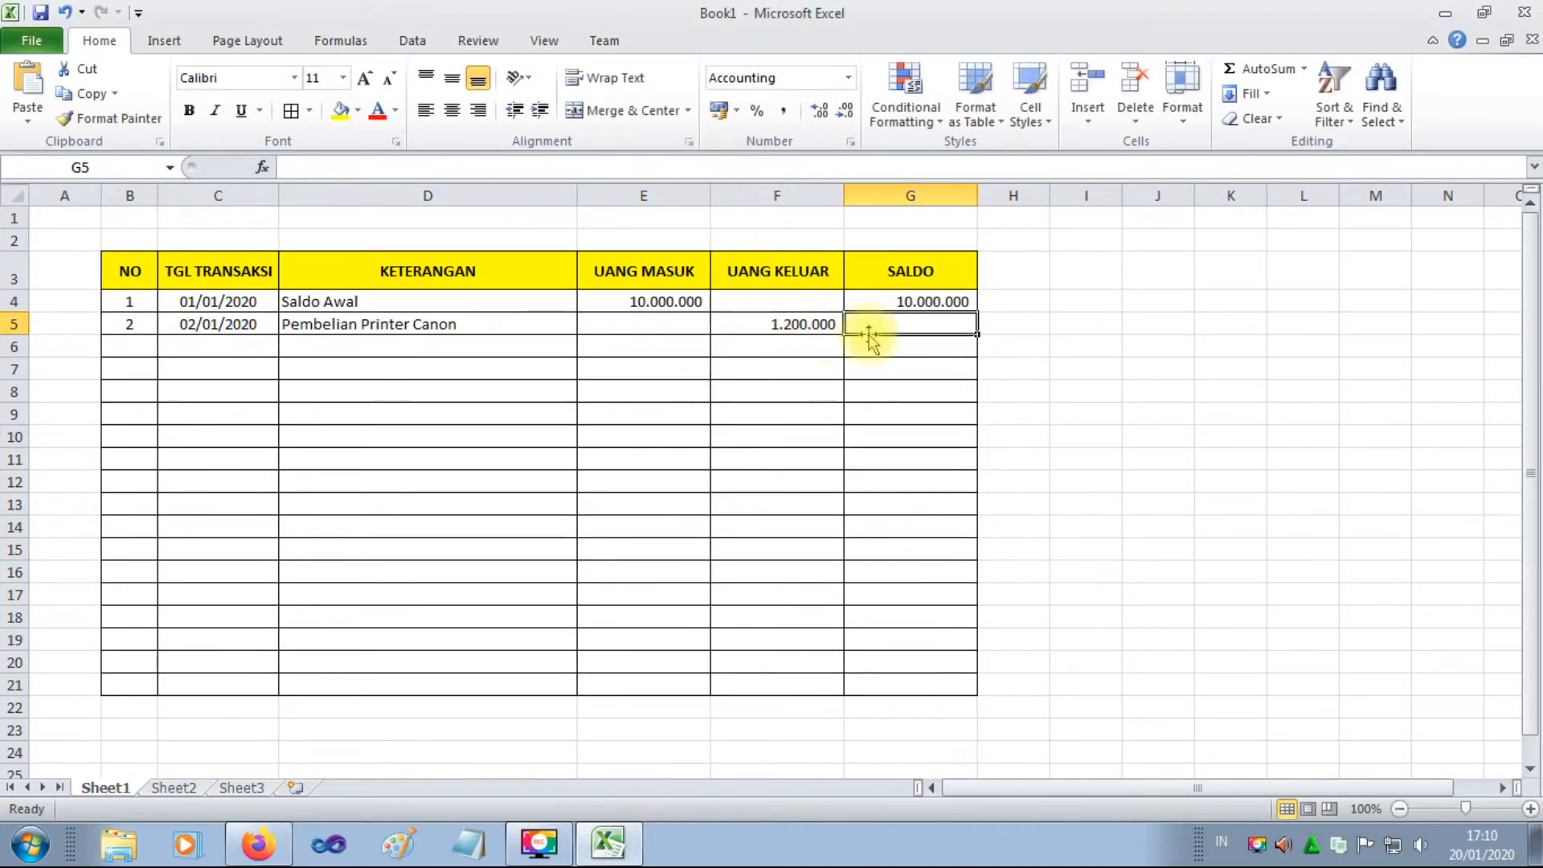
Fill the SALDO formula from G4 down through G21.
left_click(907, 342)
left_click(906, 300)
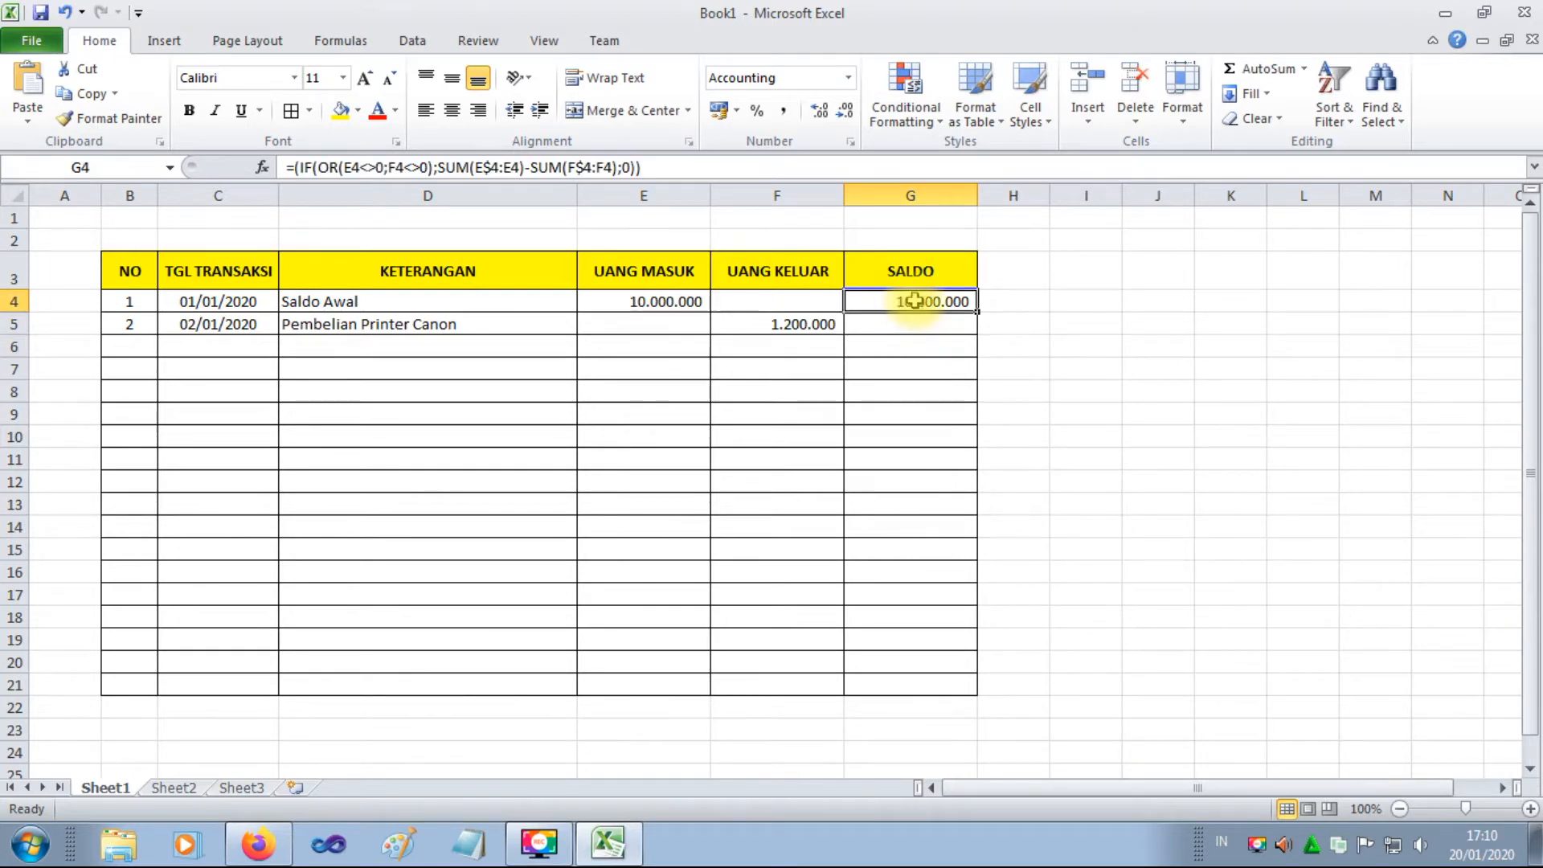
left_click_drag(975, 311, 979, 691)
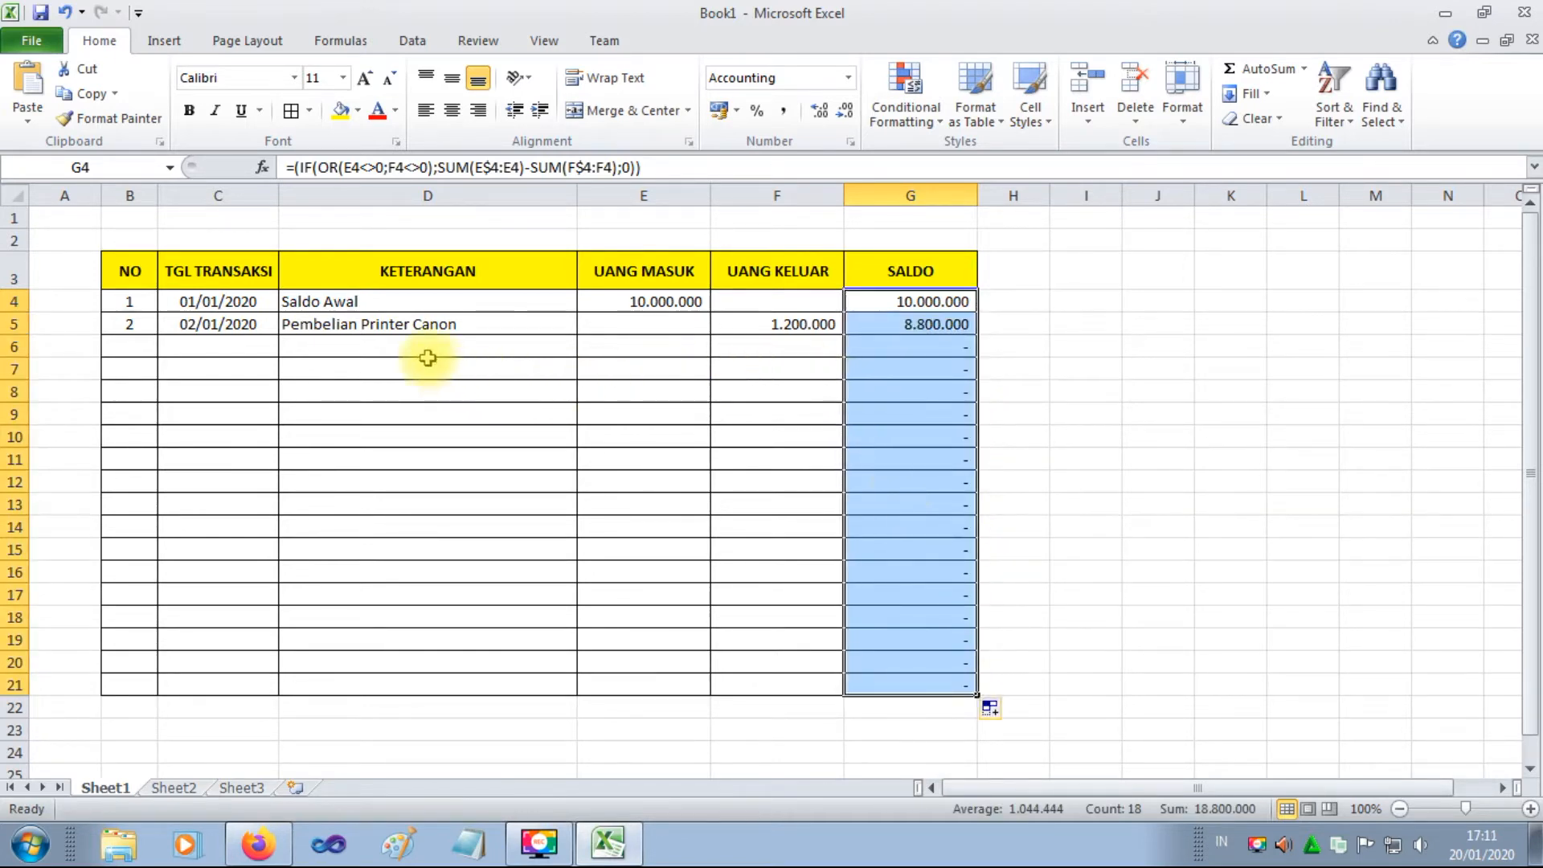
Start the third transaction in row 6 with number 3 and the date 02-01-2020.
left_click(179, 342)
left_click(143, 341)
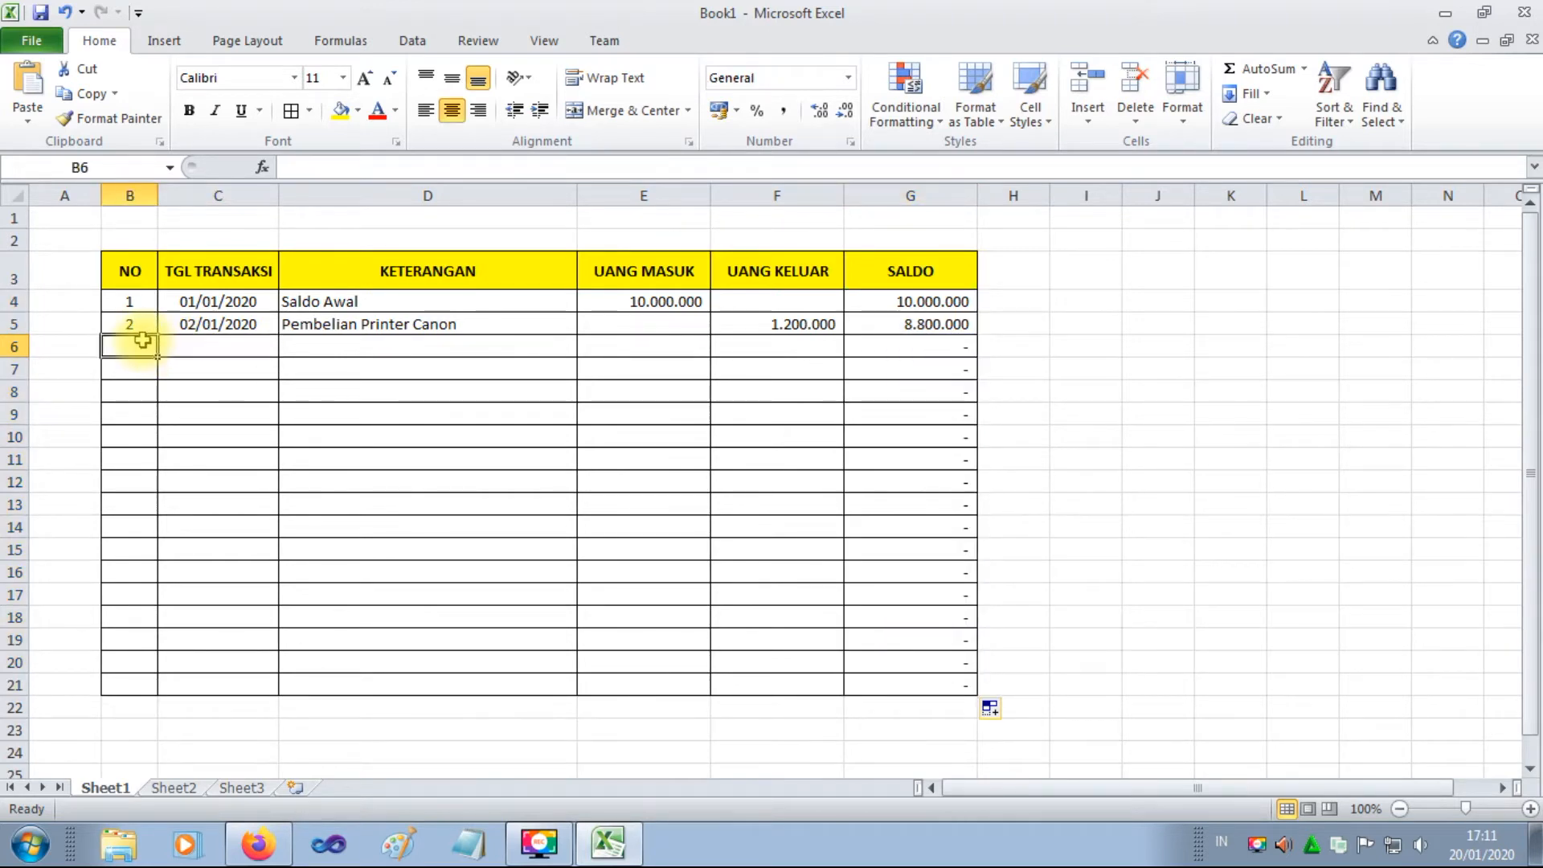
type("3")
key("Tab")
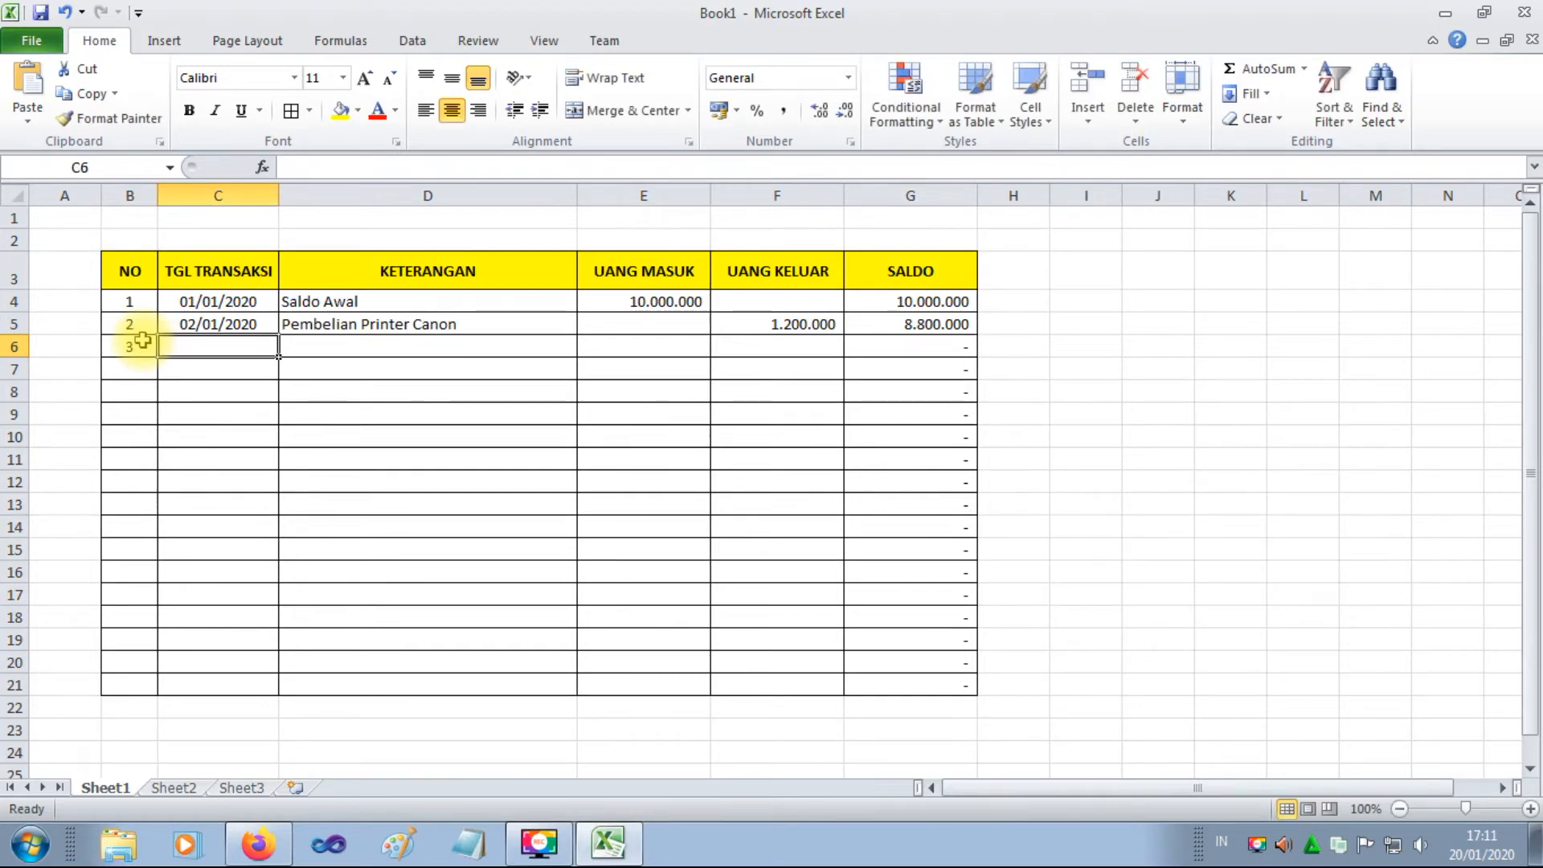
type("02")
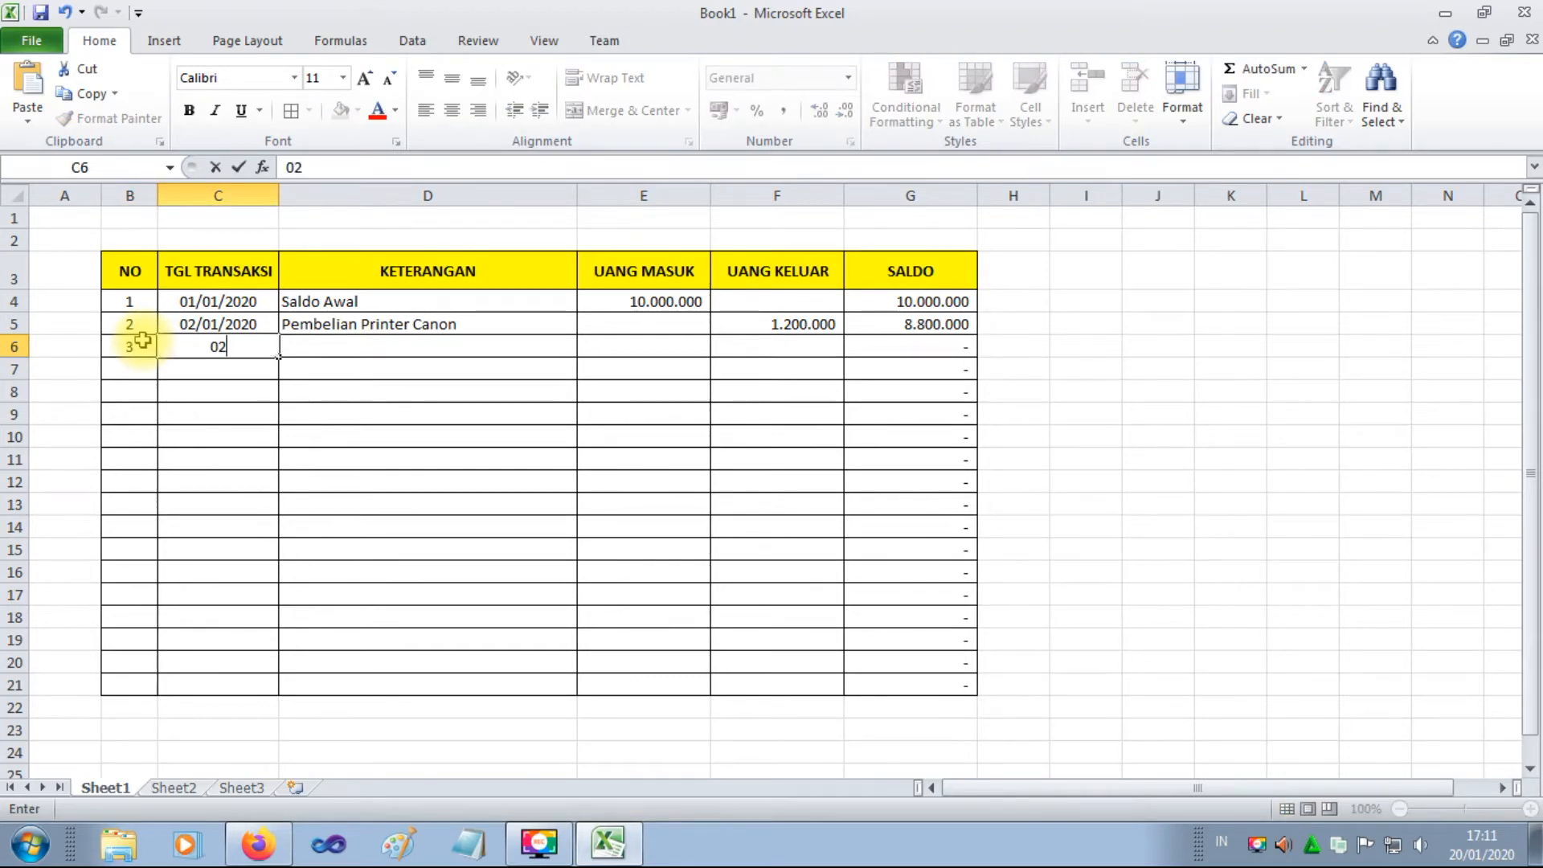
type("-01-2020")
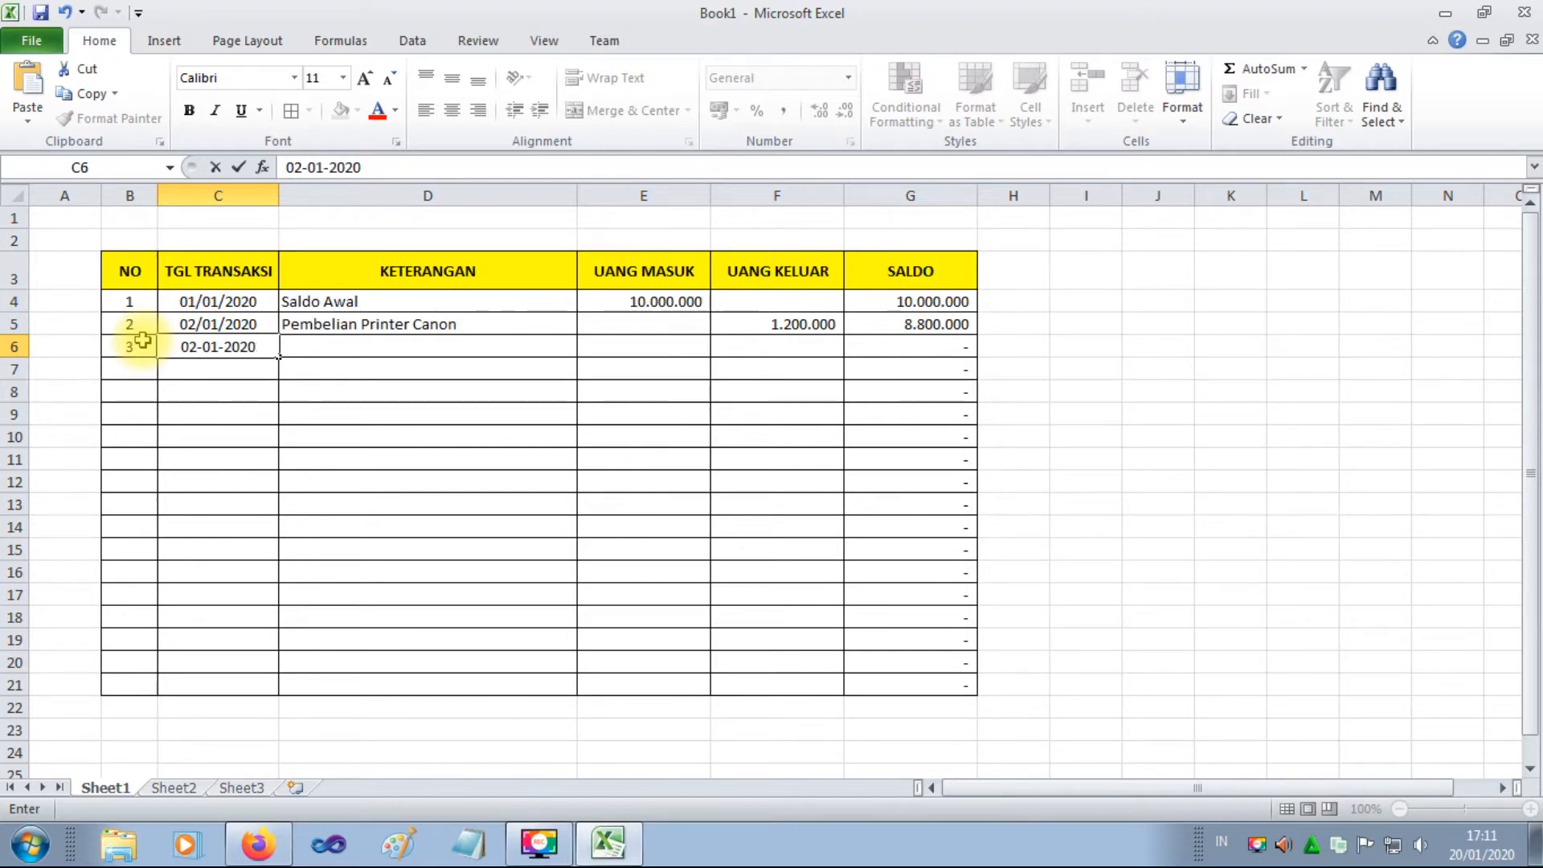
key("Tab")
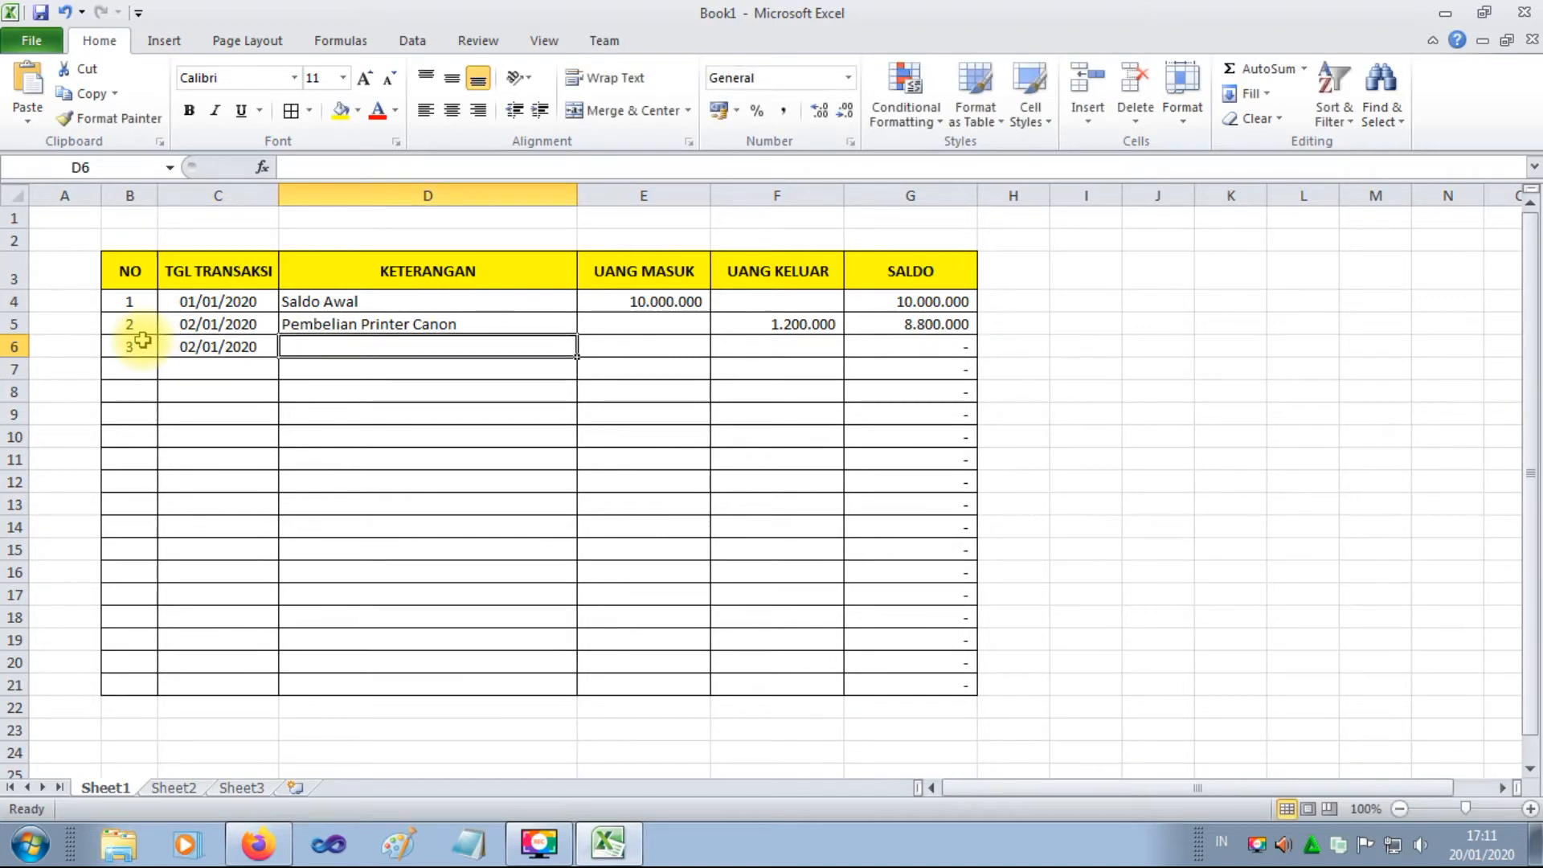
Complete row 6 with the description Pembelian Kertas A4 2 Rim and 80000 under UANG KELUAR.
type("Pembelian Kertas")
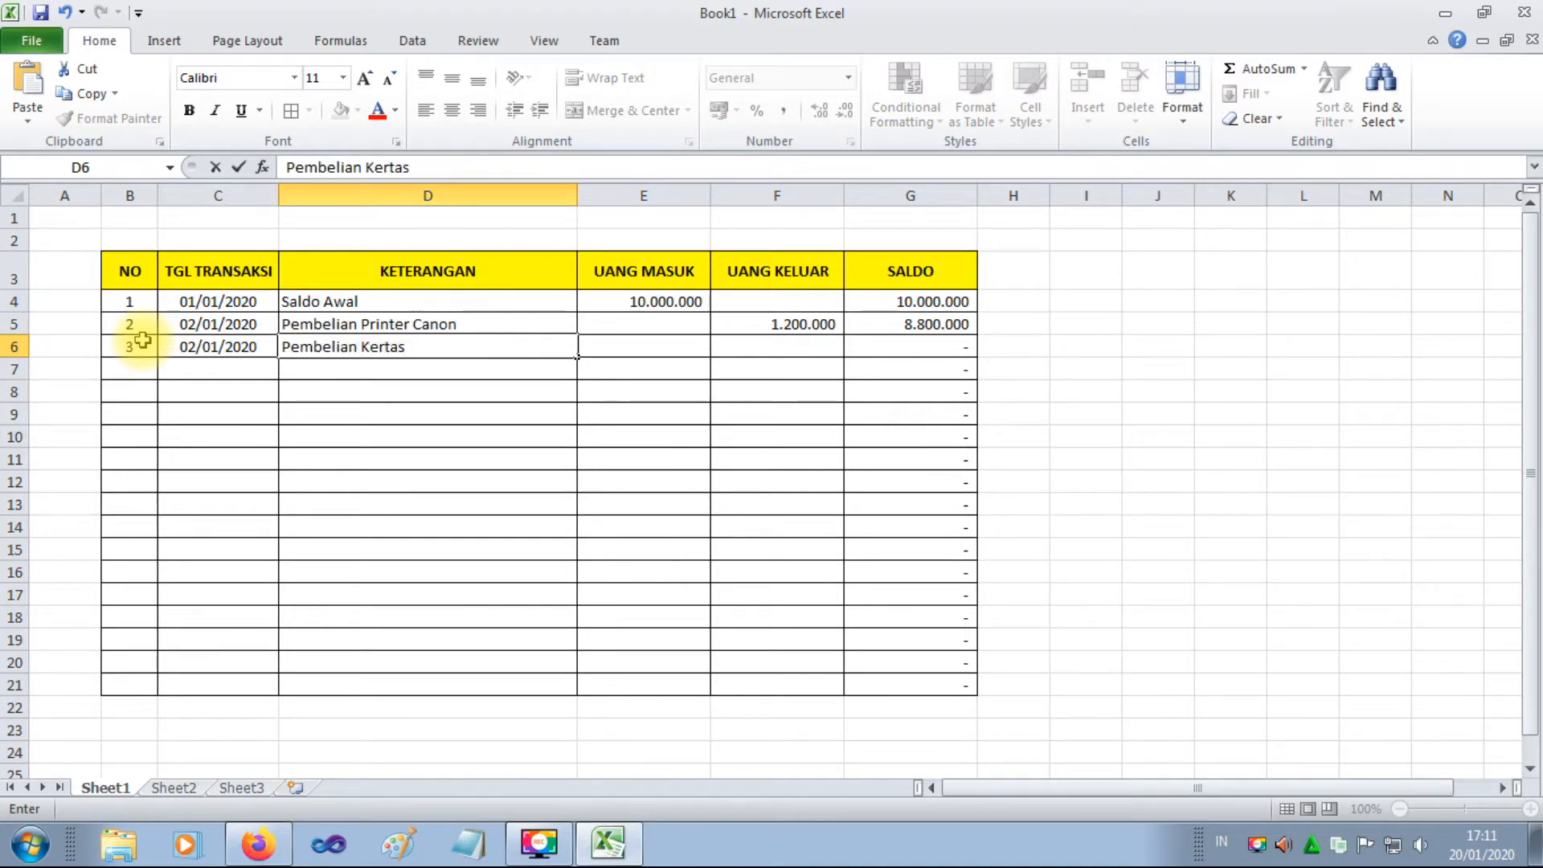
type(" A4 2 Rim")
key("Tab")
key("Tab")
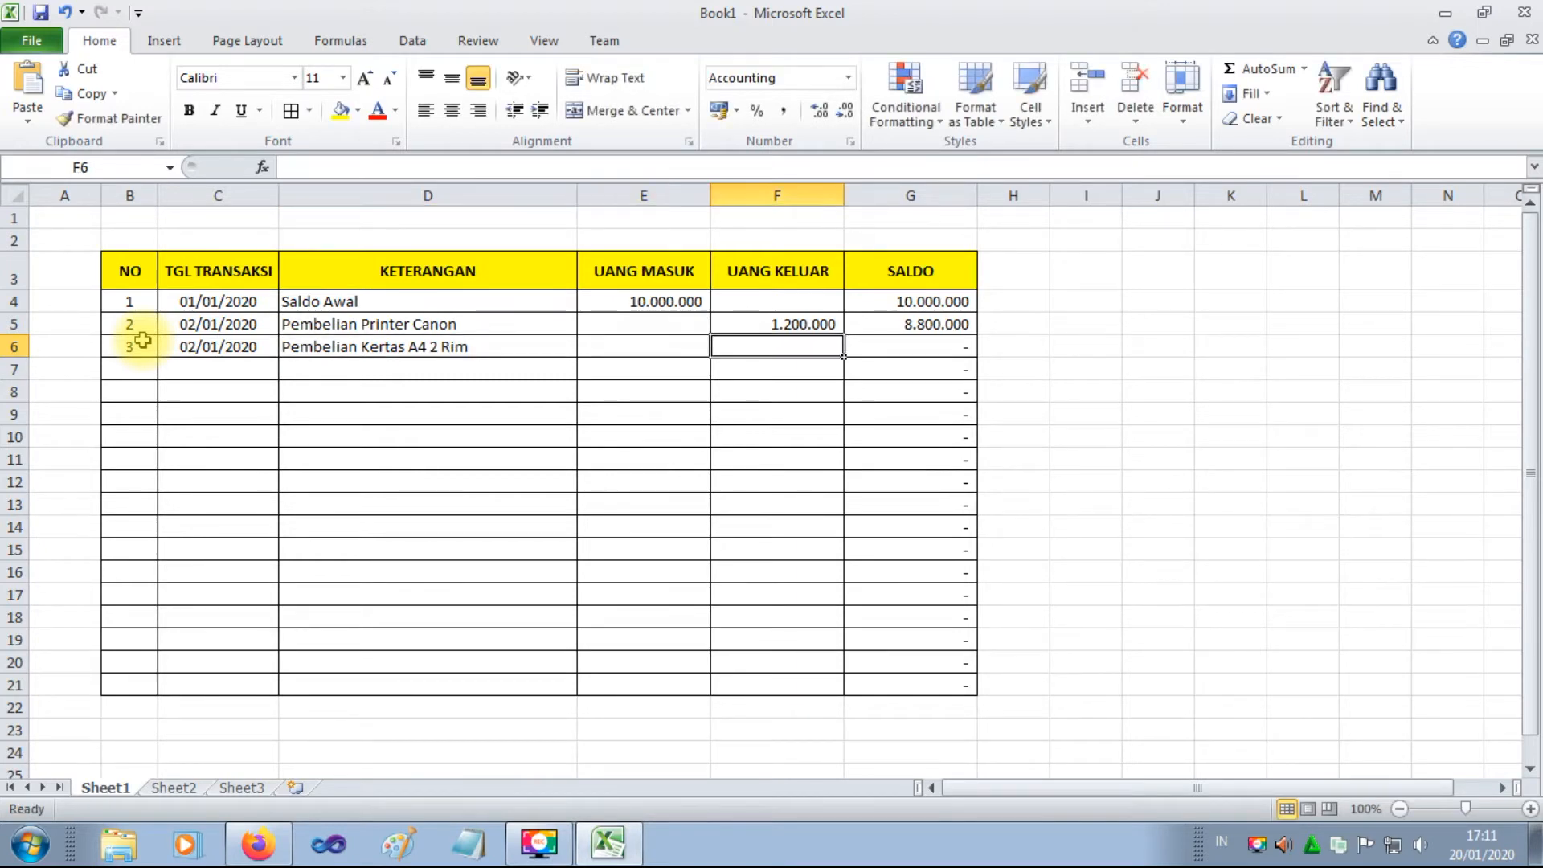
type("80")
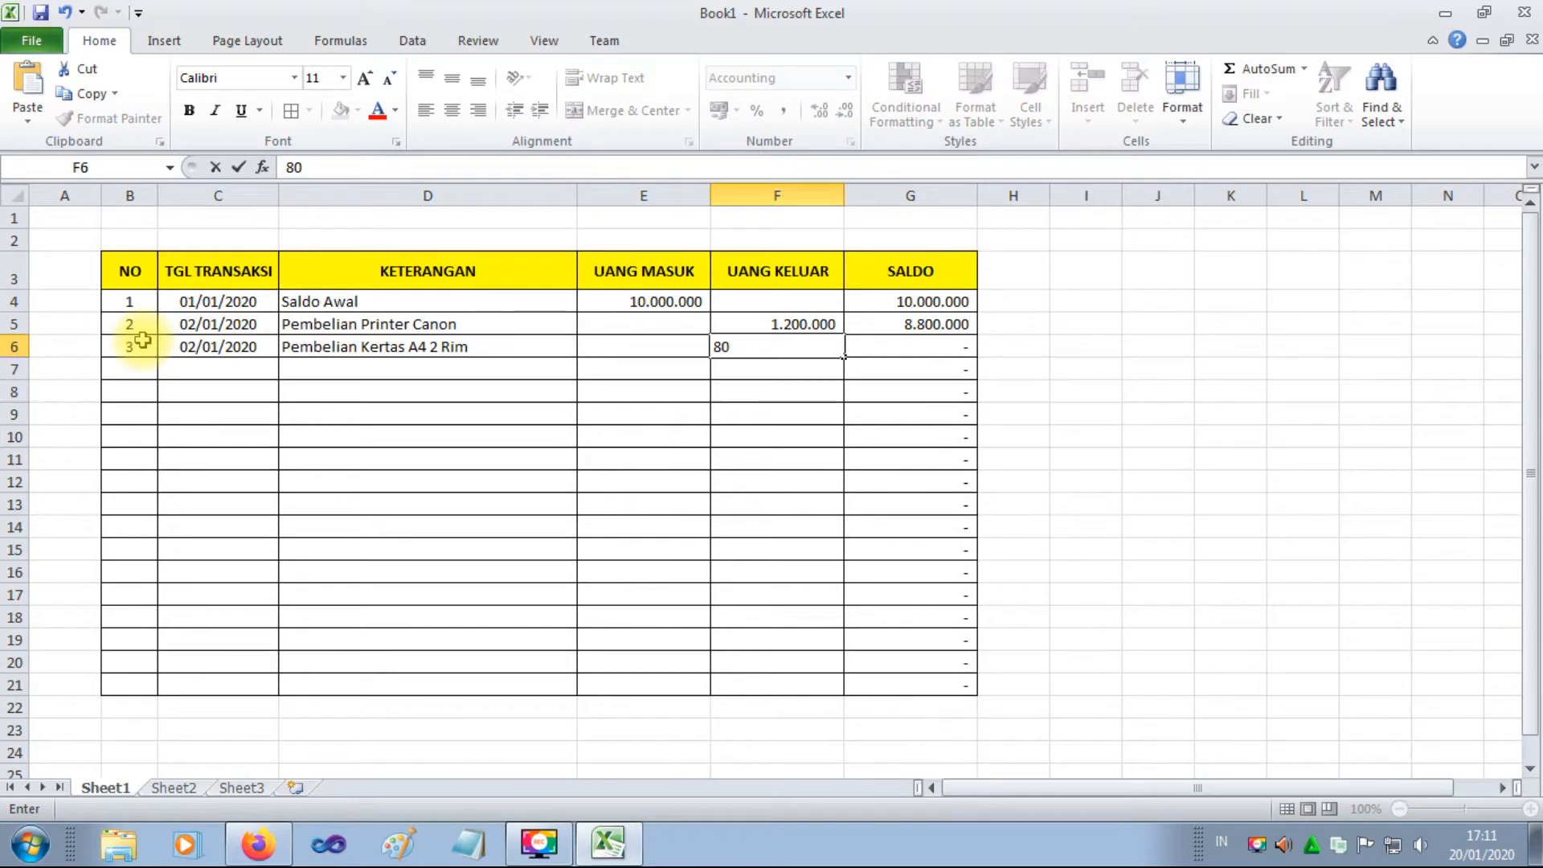
type("000")
key("Return")
Enter 4 as the transaction number in row 7.
key("Left")
key("Left")
key("Left")
key("Left")
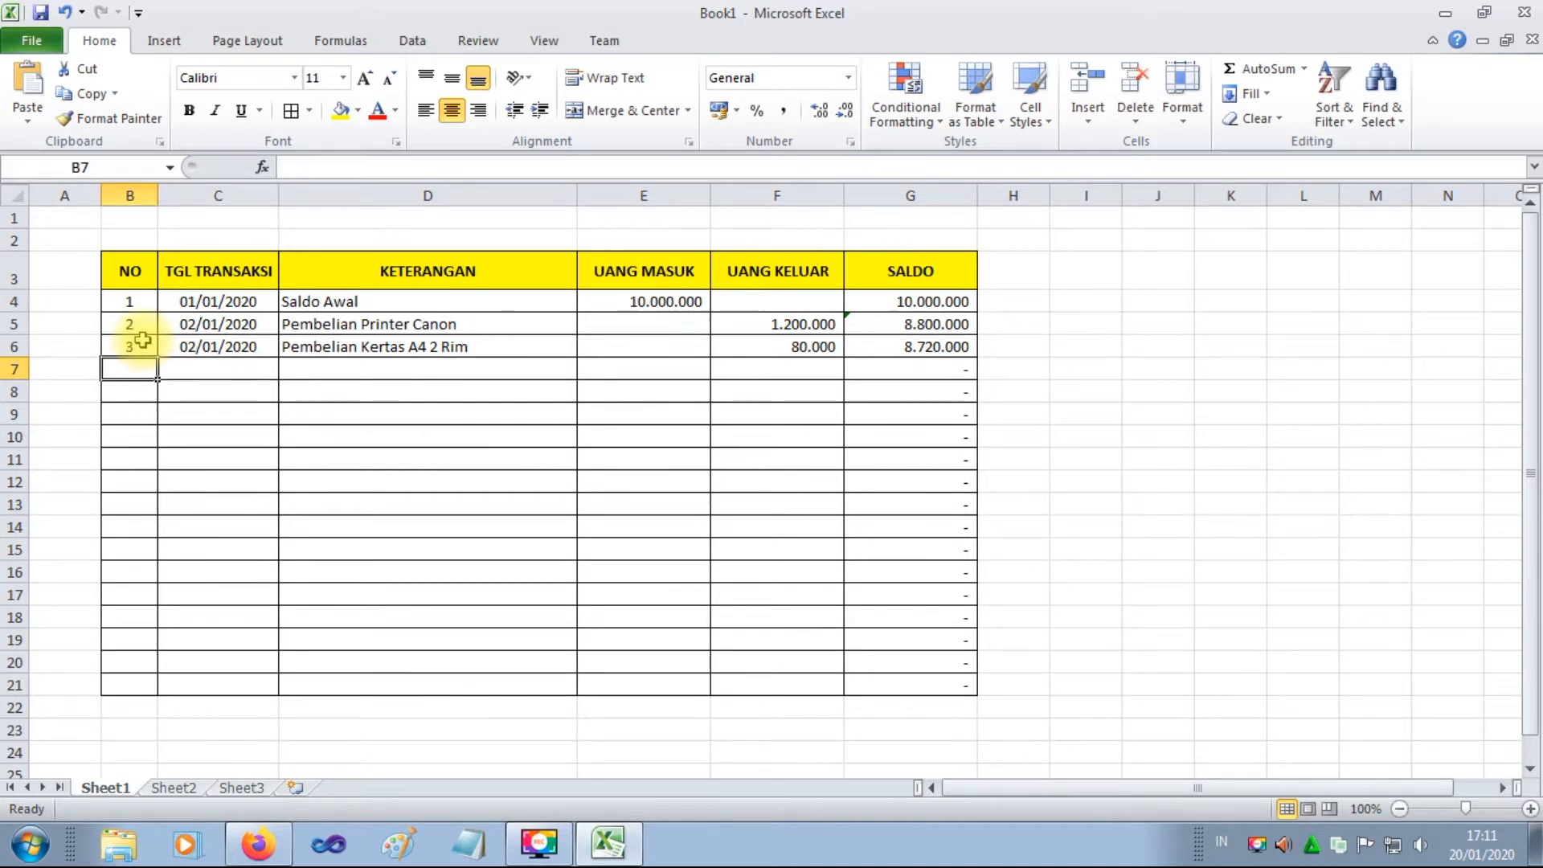
type("4")
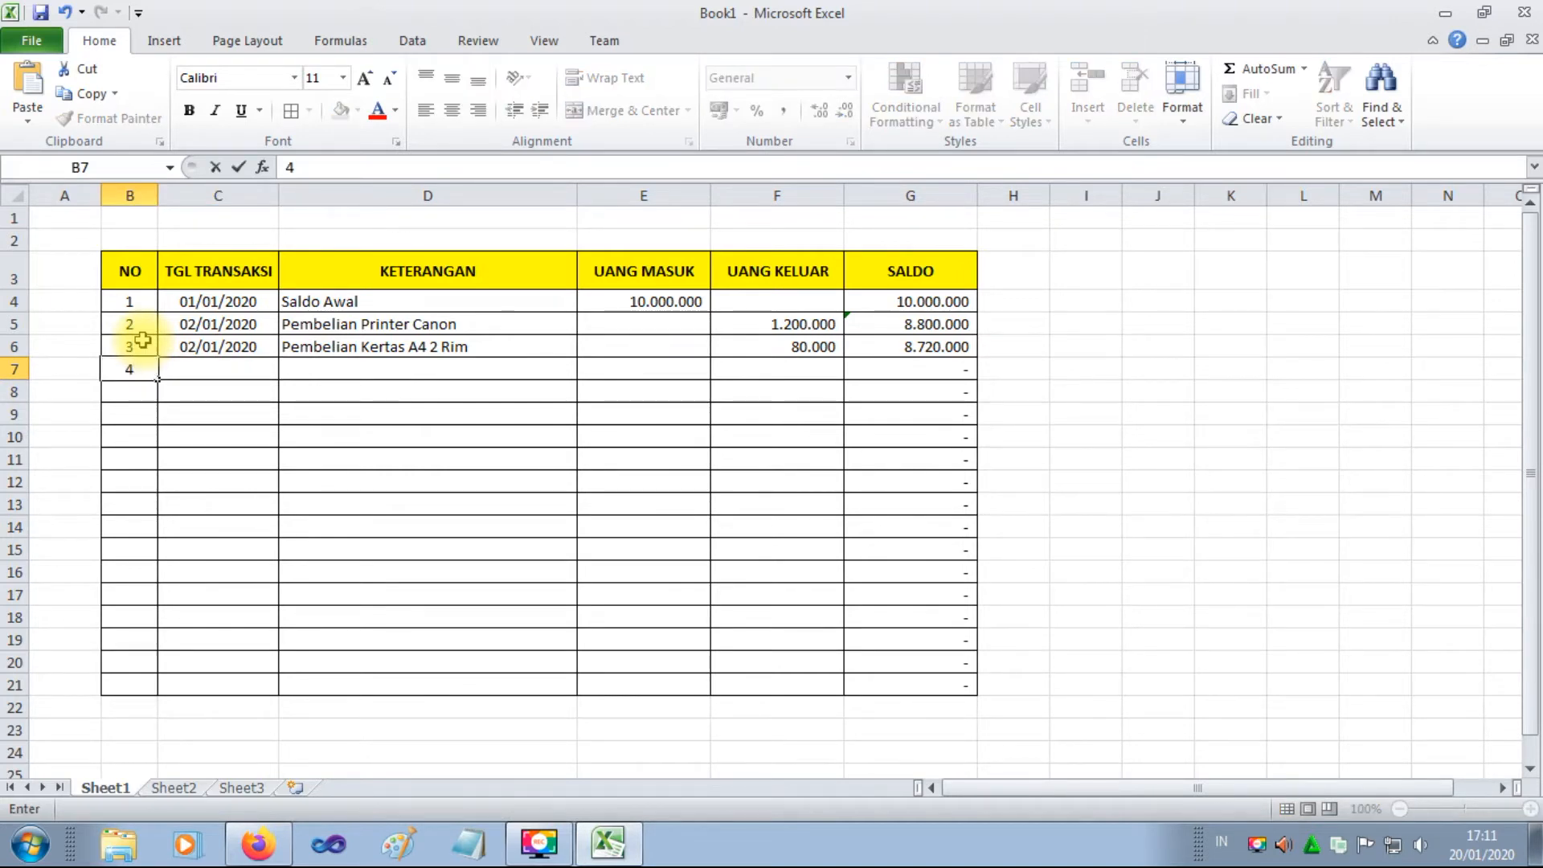
key("Right")
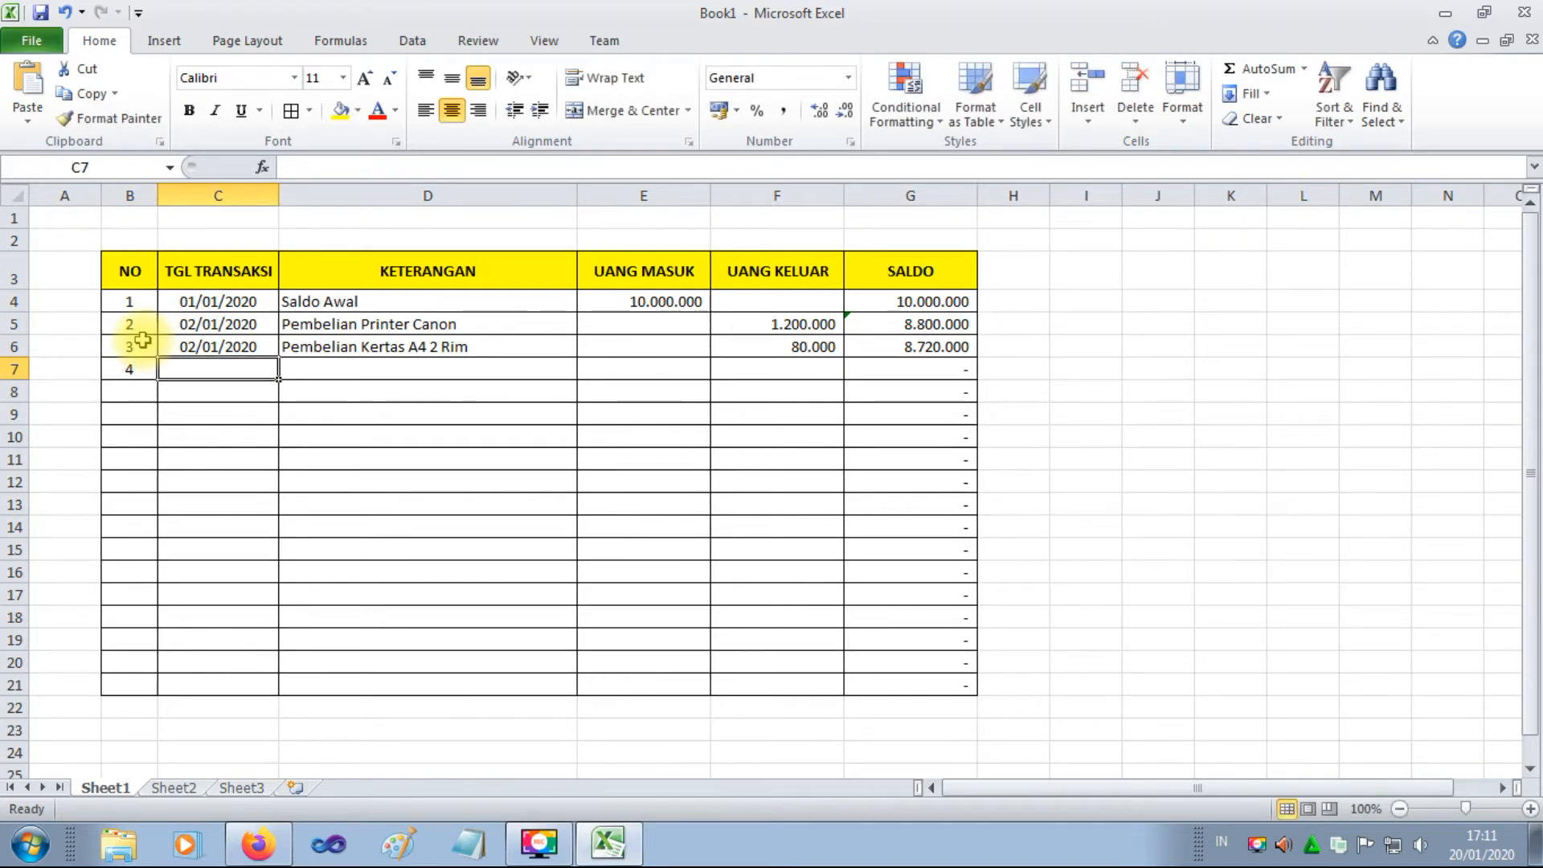
type("Pembe")
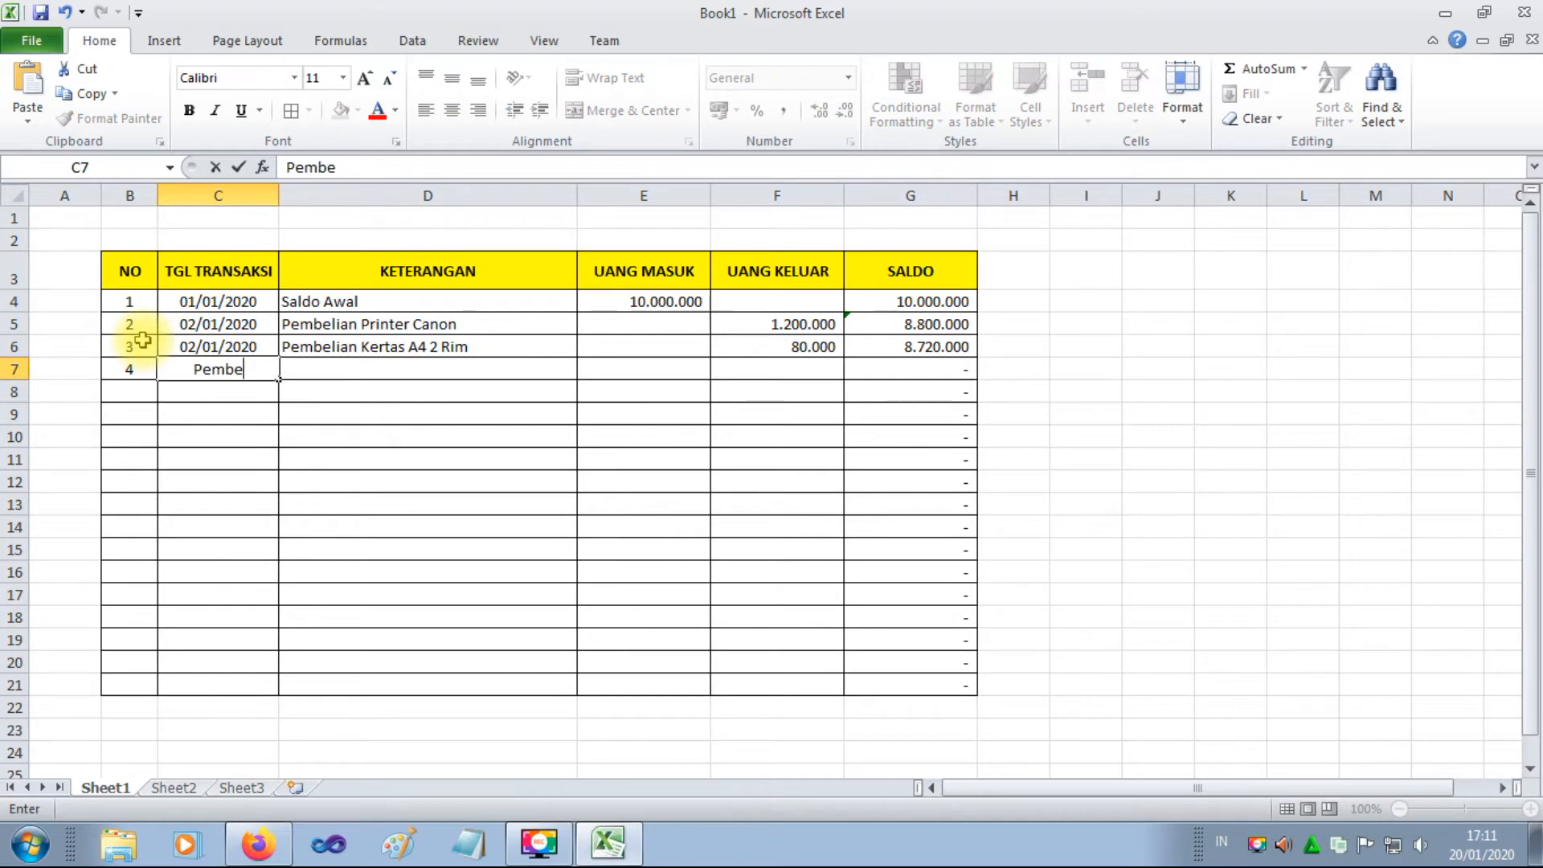
type("lian P")
key("BackSpace")
key("BackSpace")
key("BackSpace")
key("BackSpace")
key("BackSpace")
key("BackSpace")
key("BackSpace")
key("BackSpace")
key("BackSpace")
key("BackSpace")
key("BackSpace")
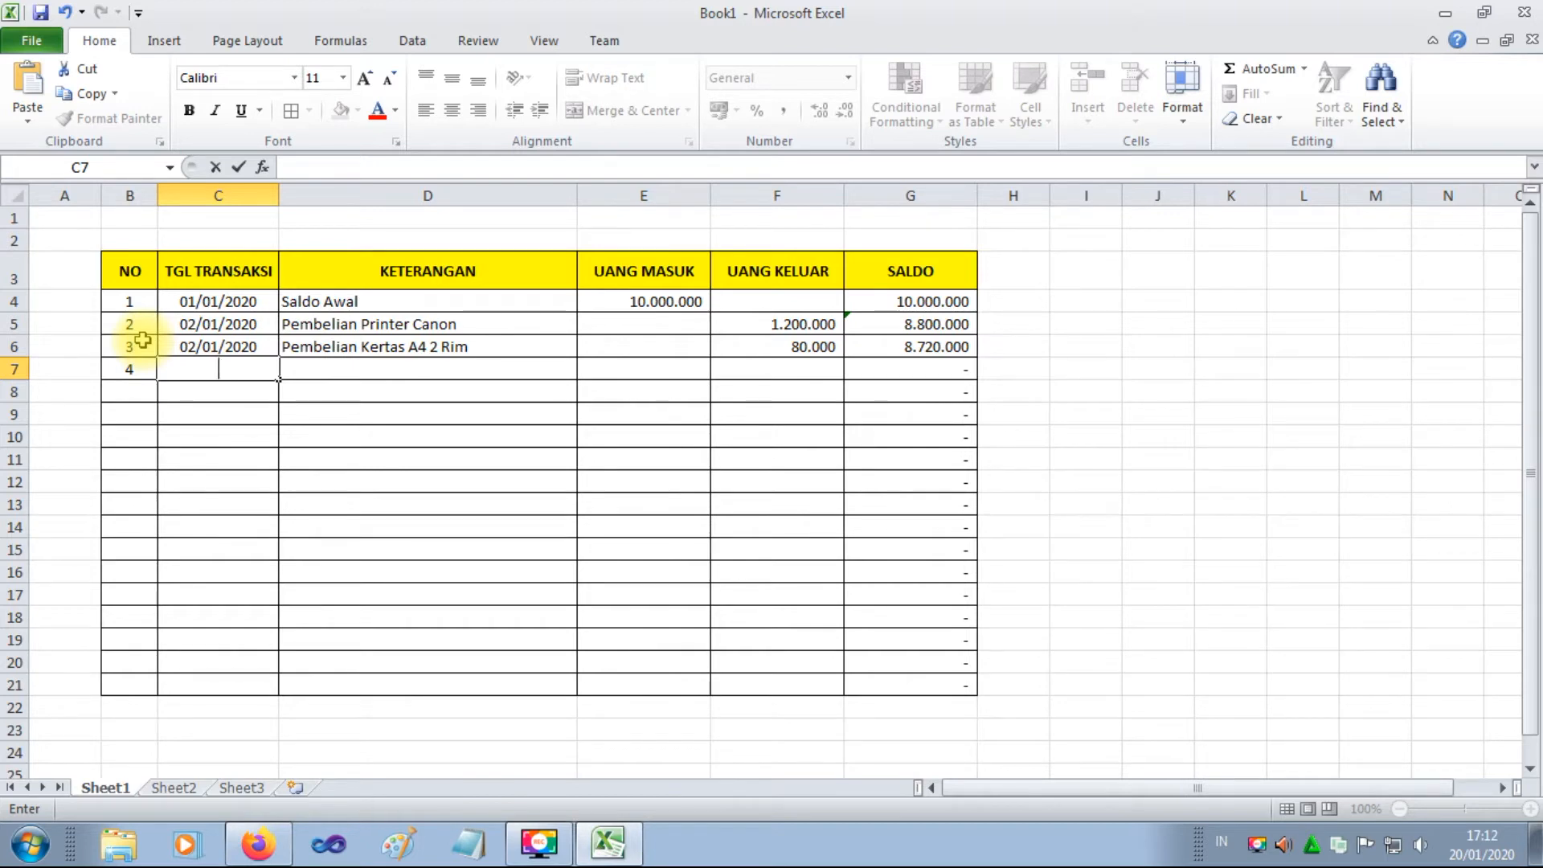
Enter 02/01/2020 as the transaction date in row 7.
type("02/01-2")
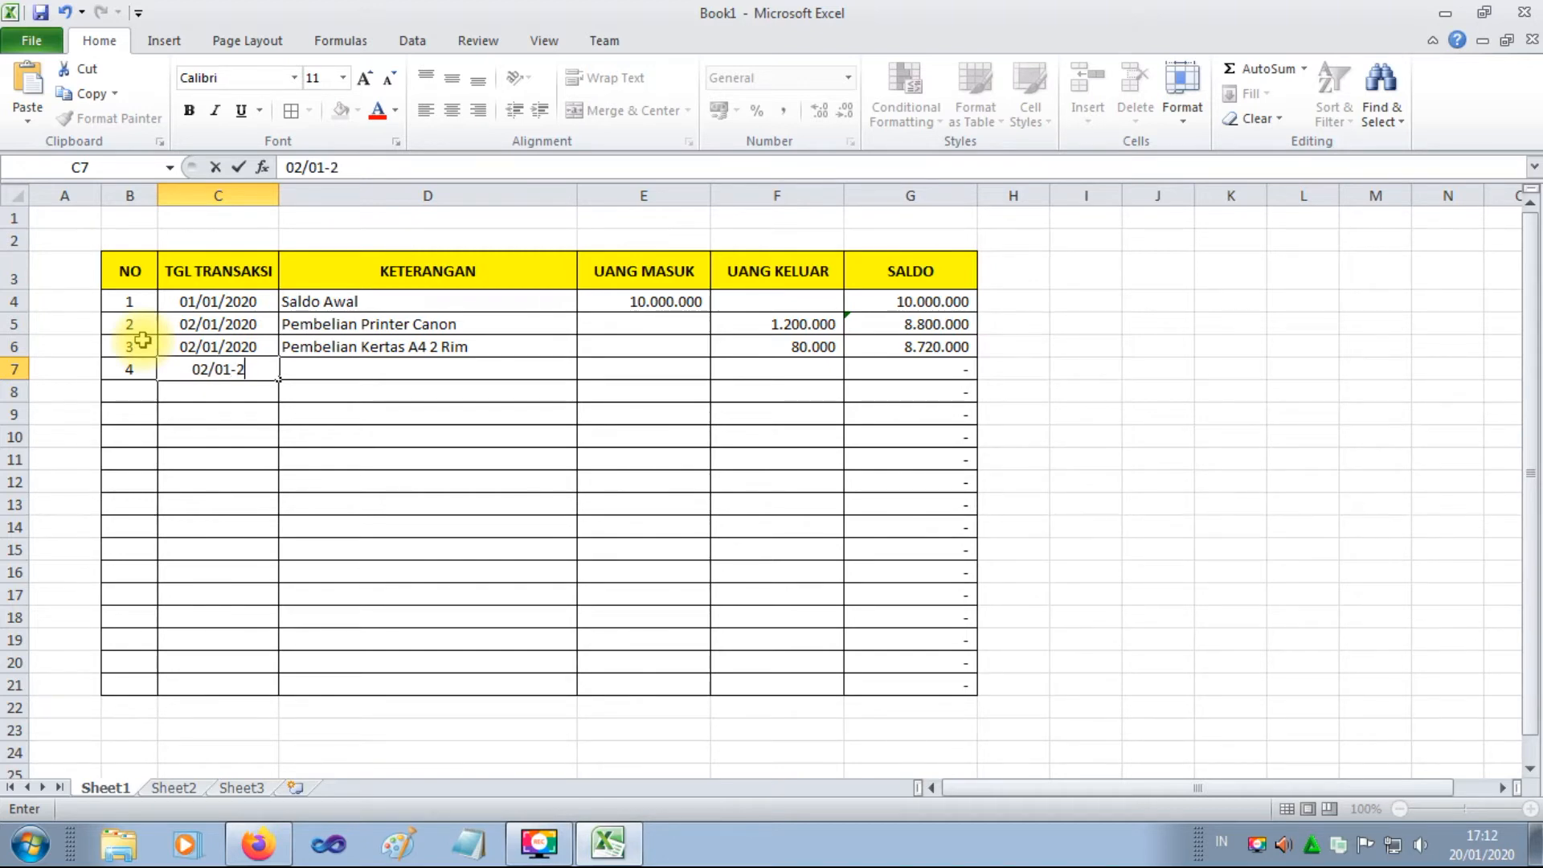
type("020")
key("Tab")
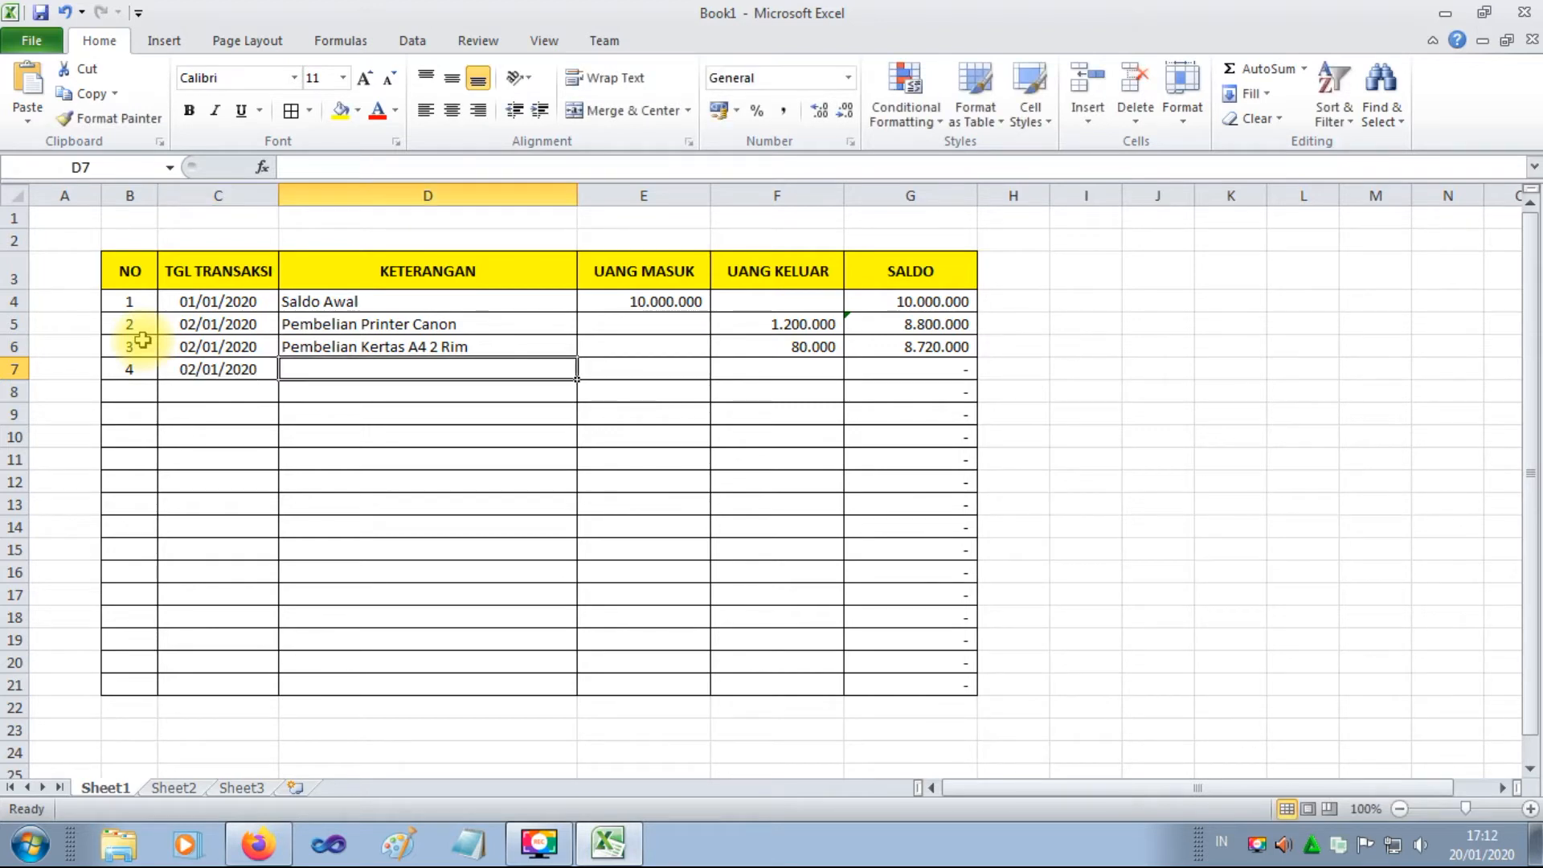
Complete row 7 with the description Pembelian PC 1 set and 3500000 under UANG KELUAR.
type("Pe")
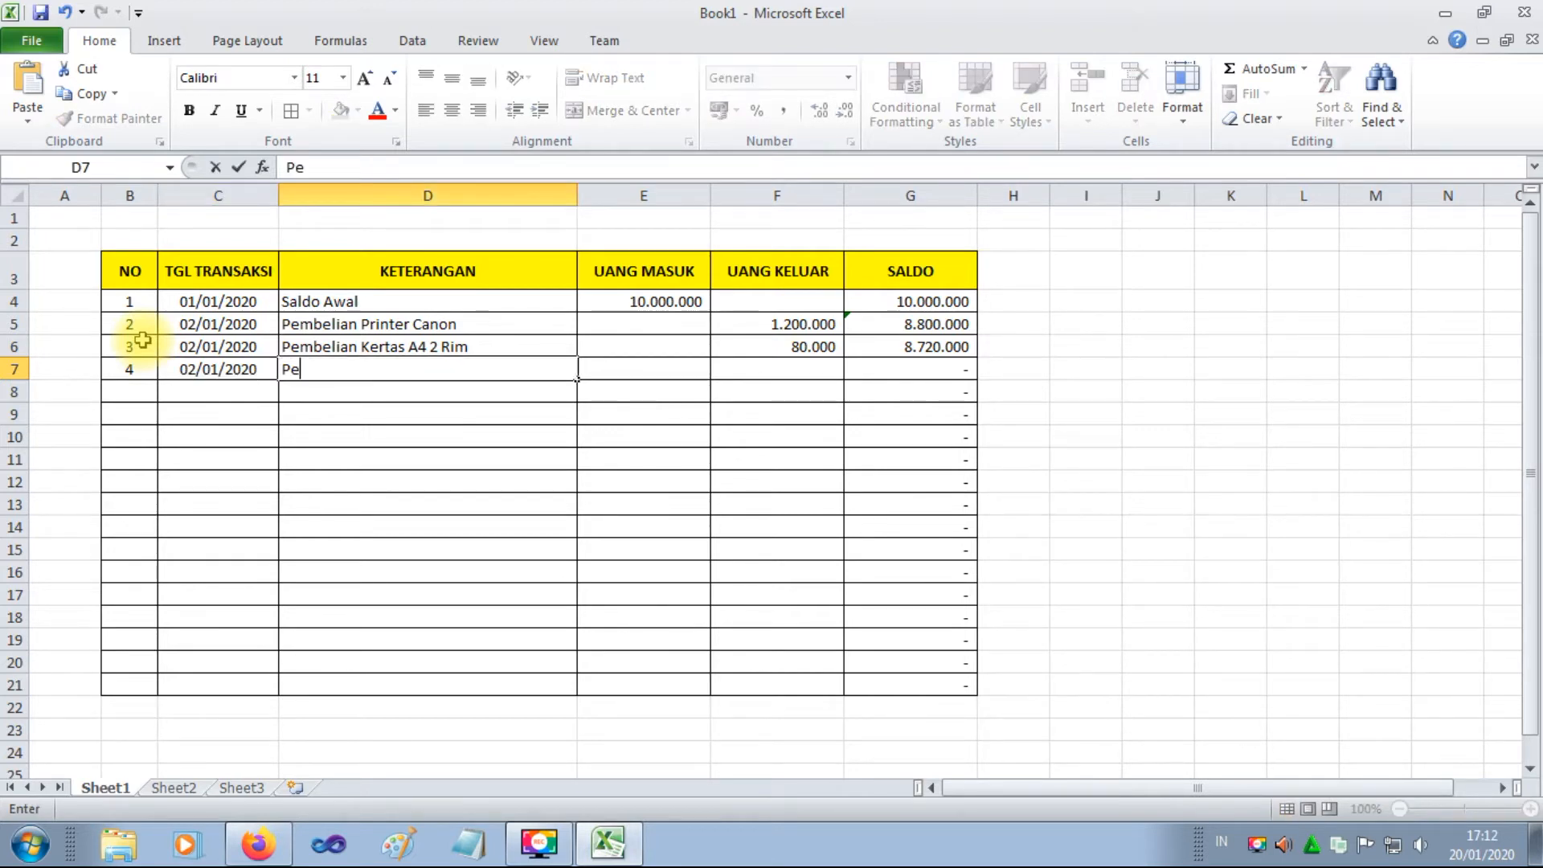
type("mbelian P")
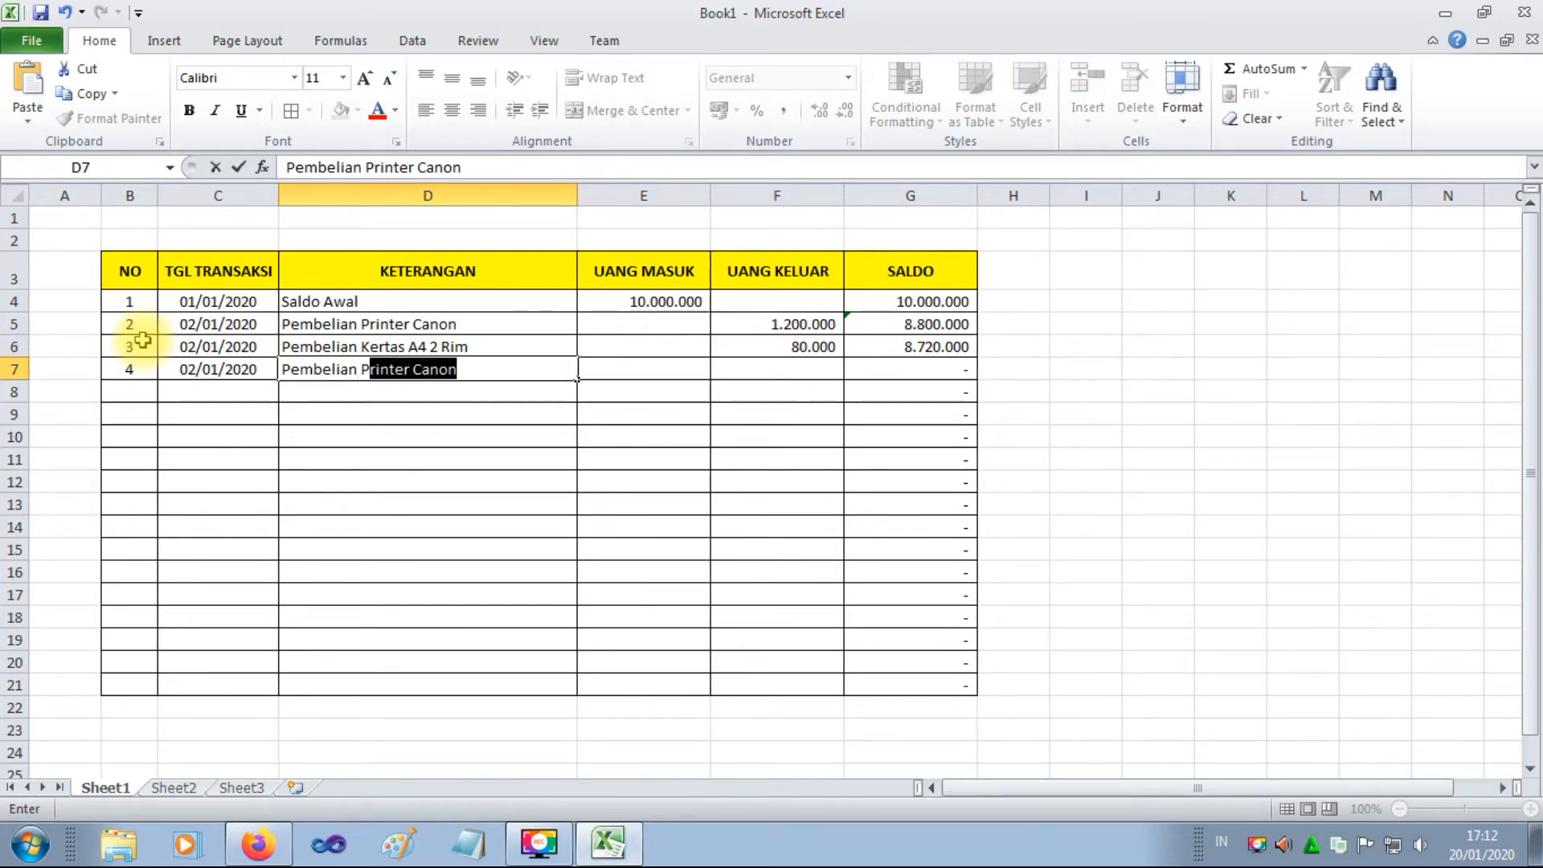
type("C ")
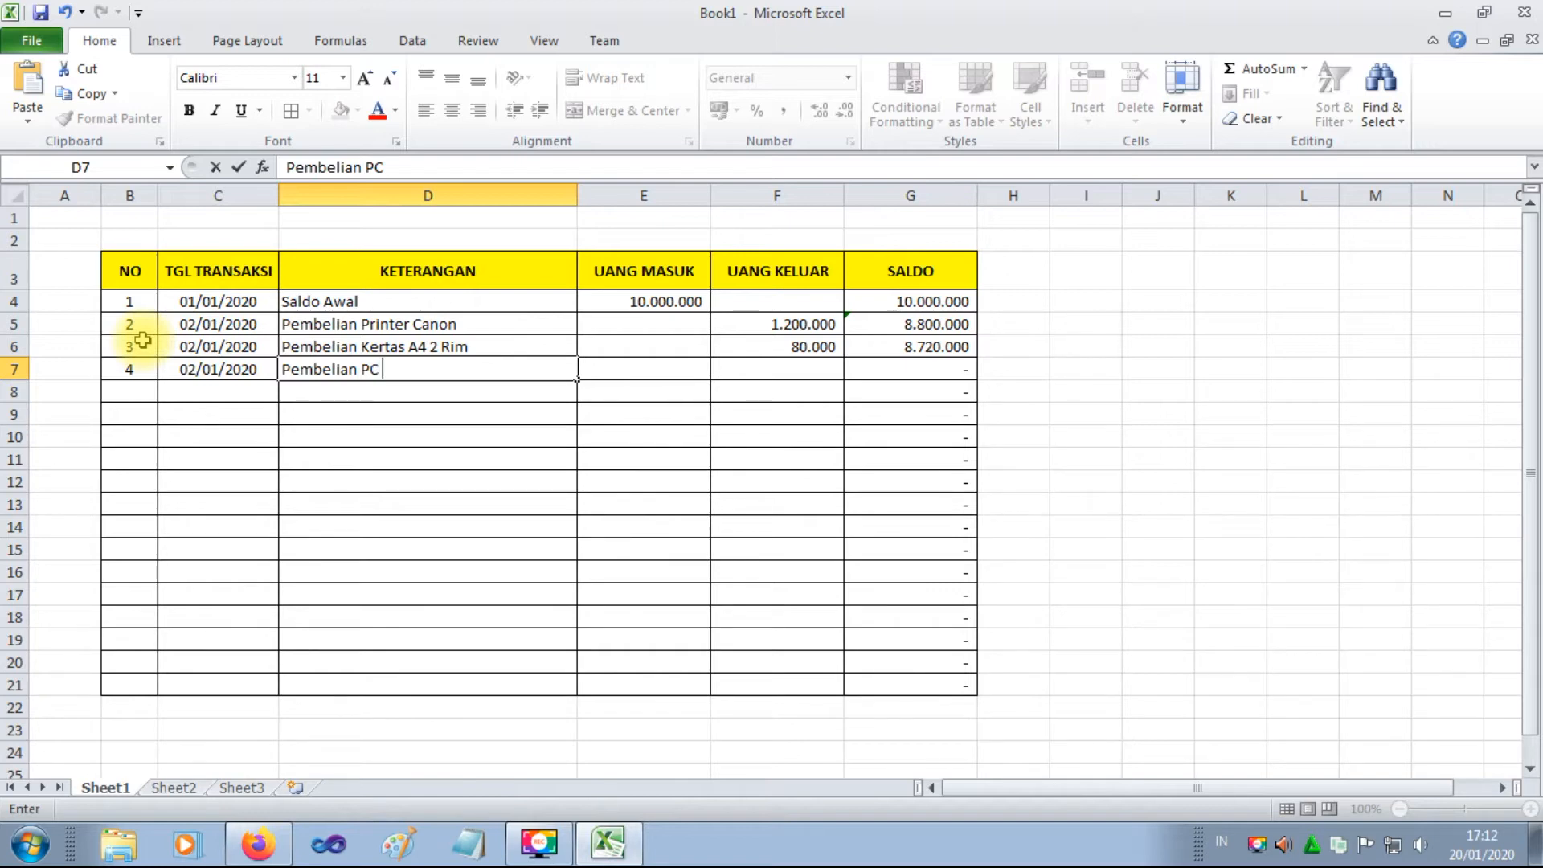
type("1 set")
key("Tab")
key("Tab")
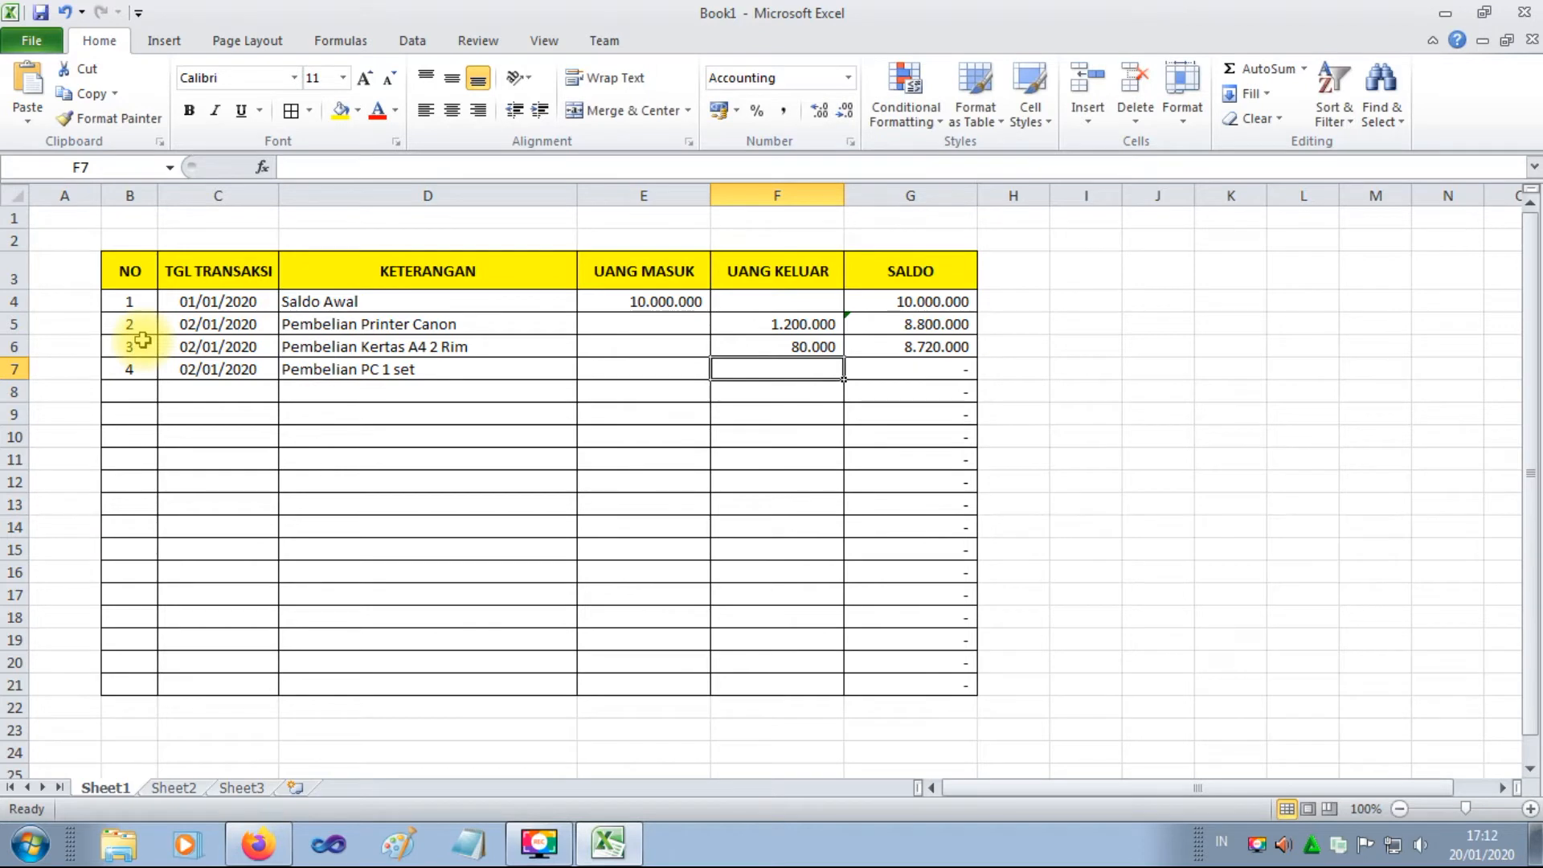
type("3")
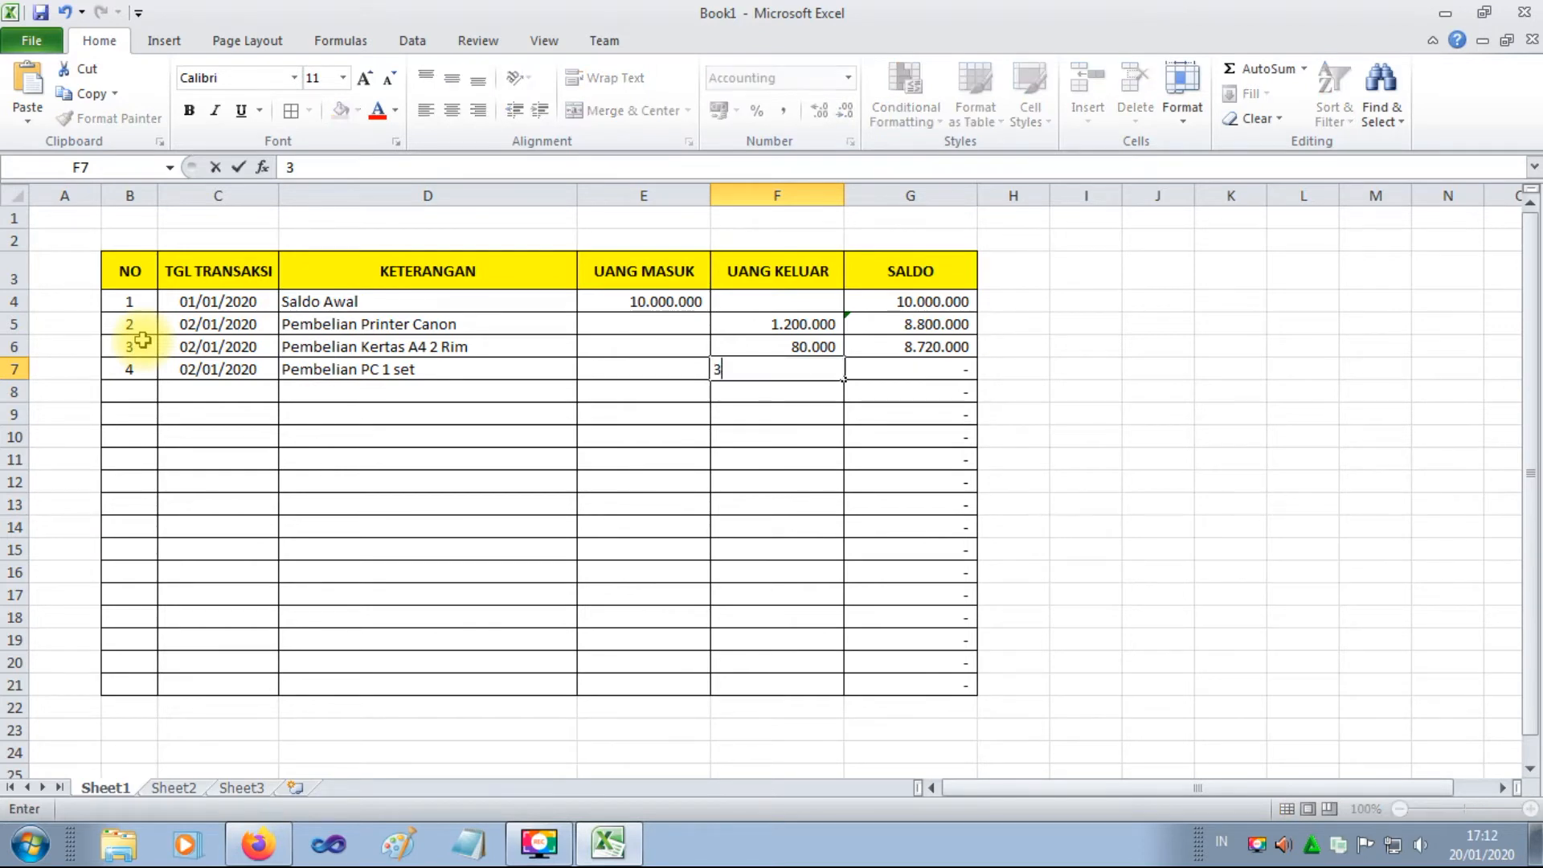
type("500000")
key("Return")
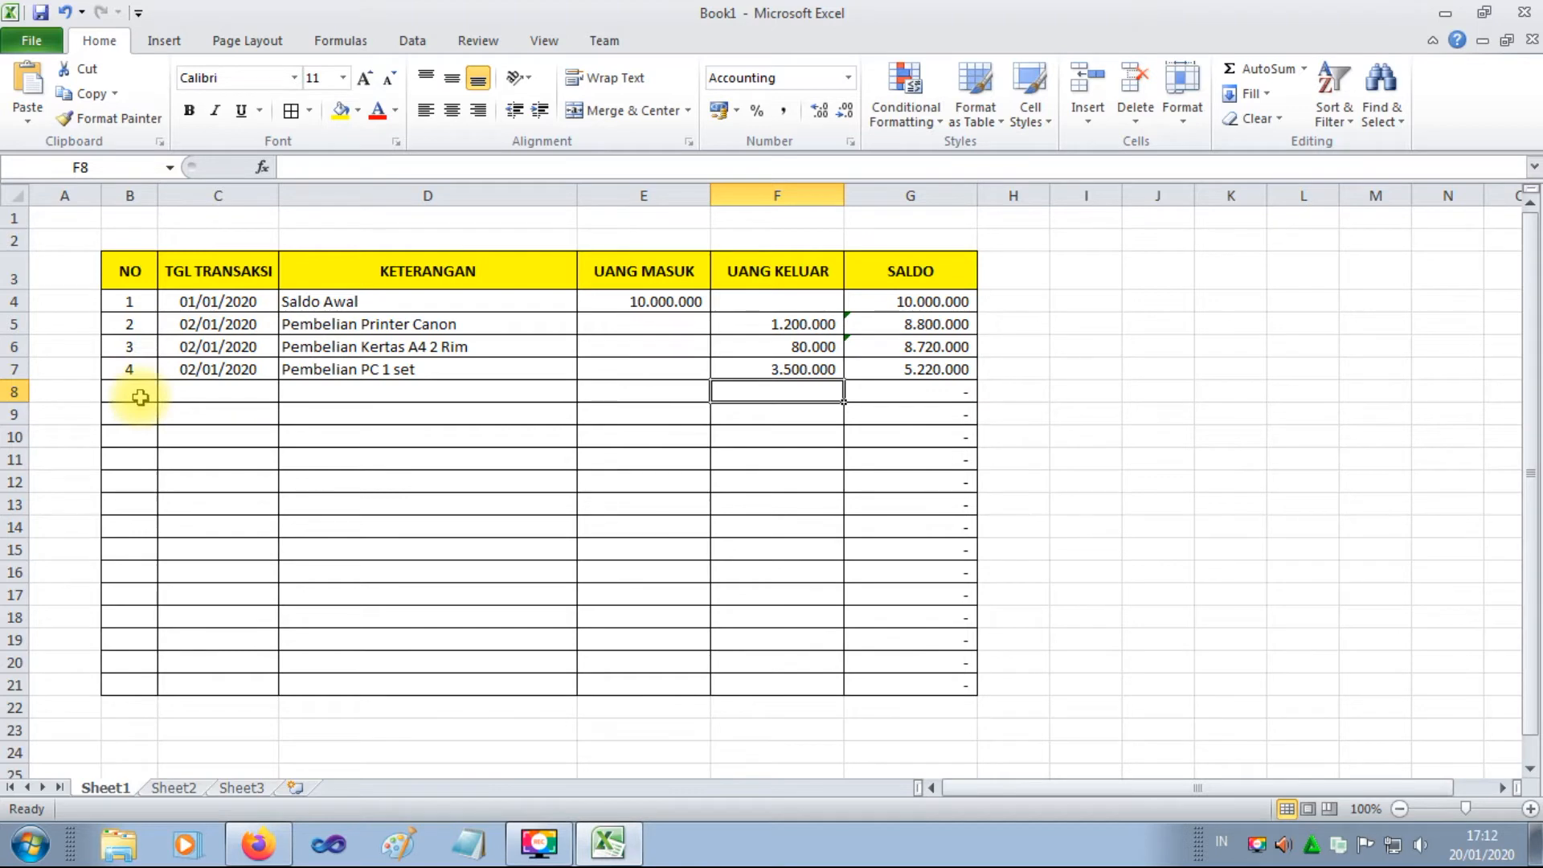
Start the fifth transaction in row 8 with number 5 and the date 4-10-2020.
left_click(136, 391)
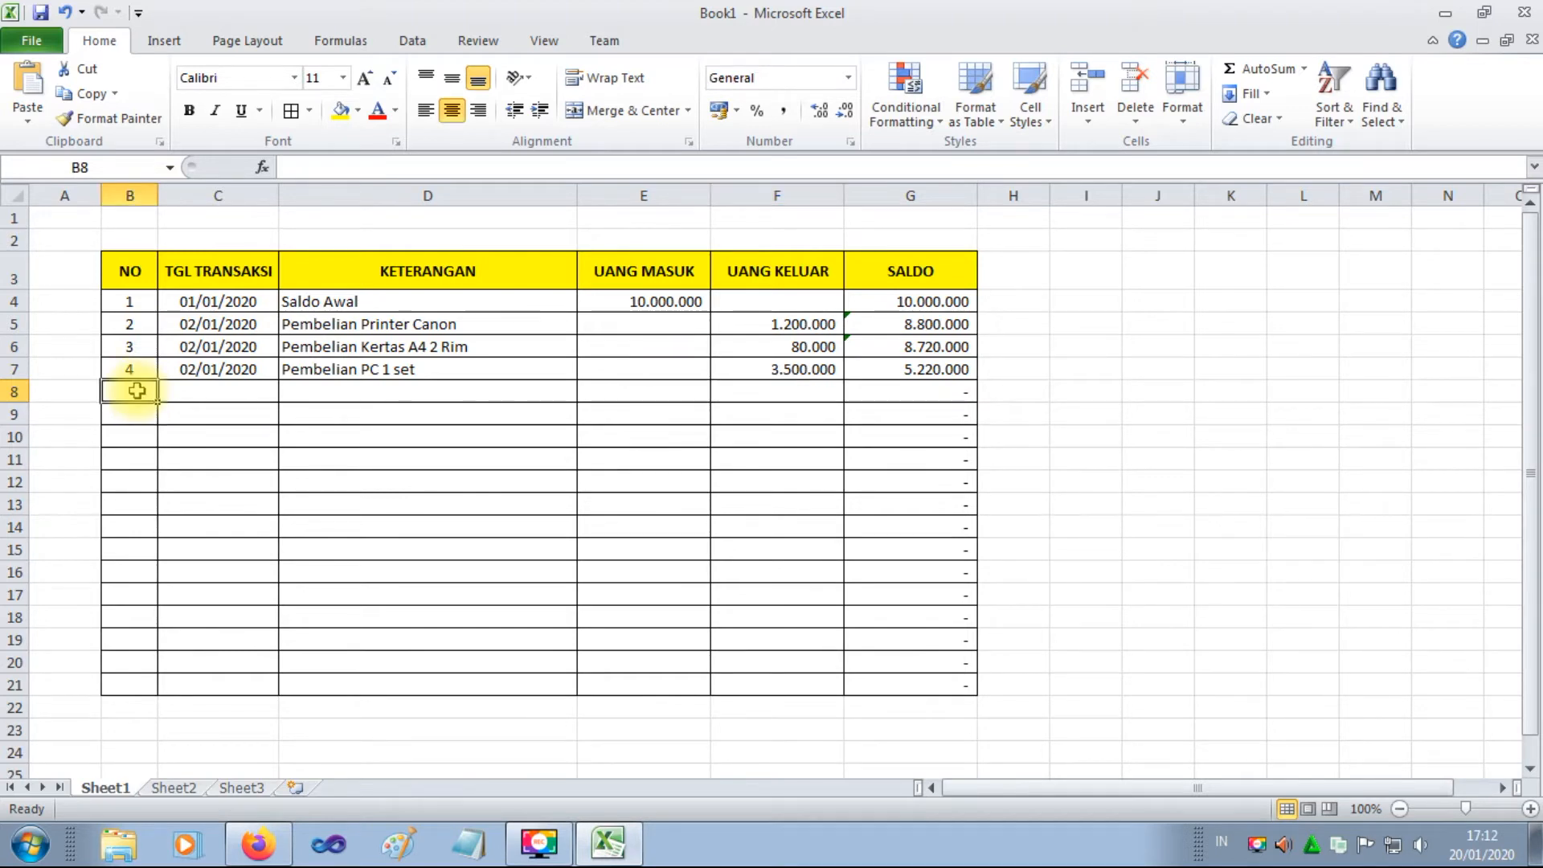
type("5")
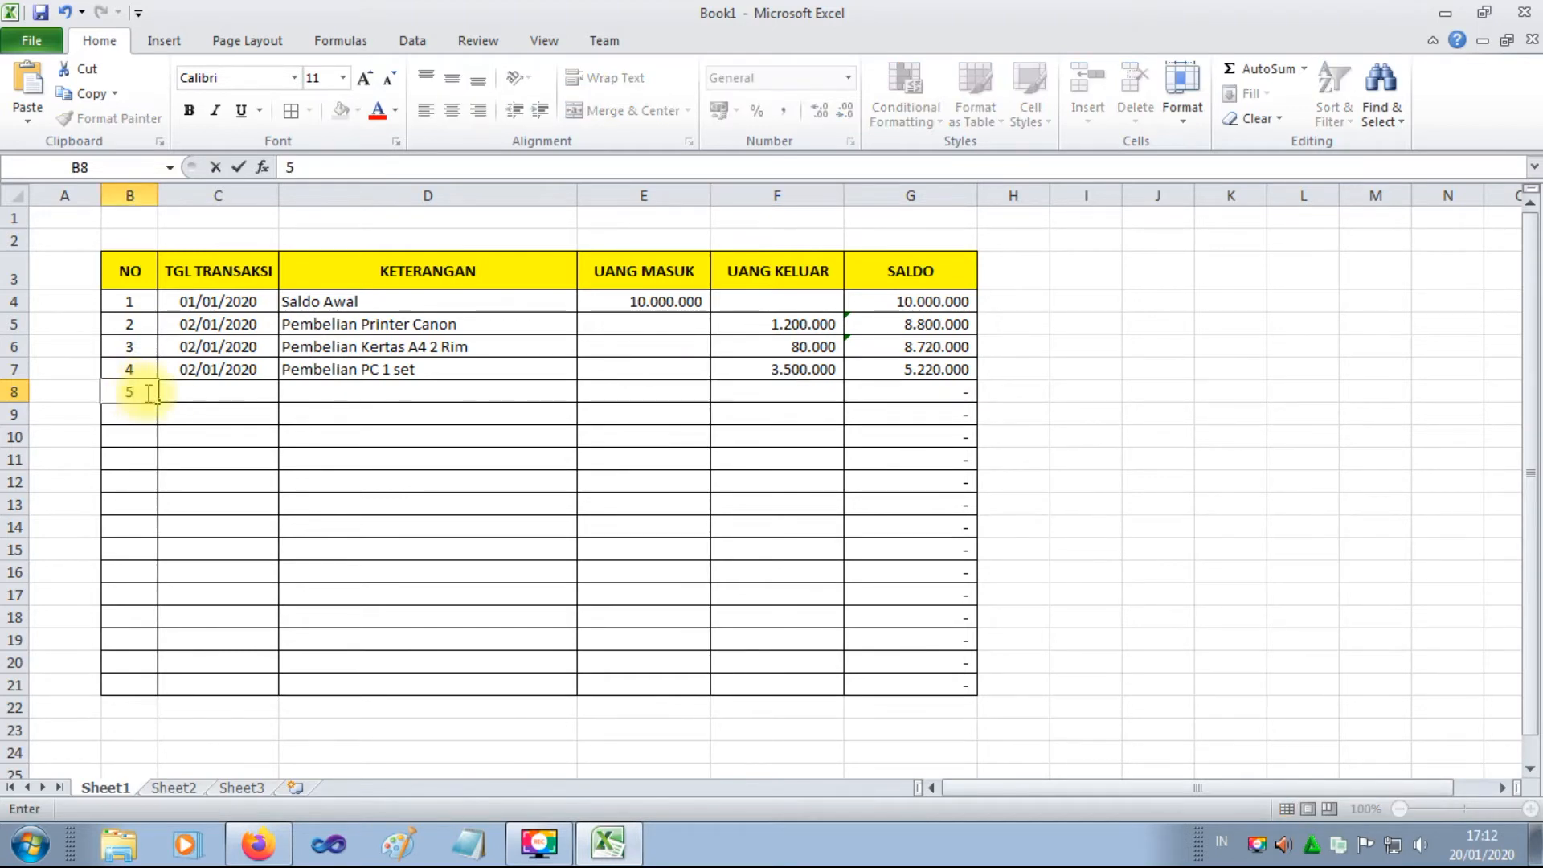
left_click(179, 393)
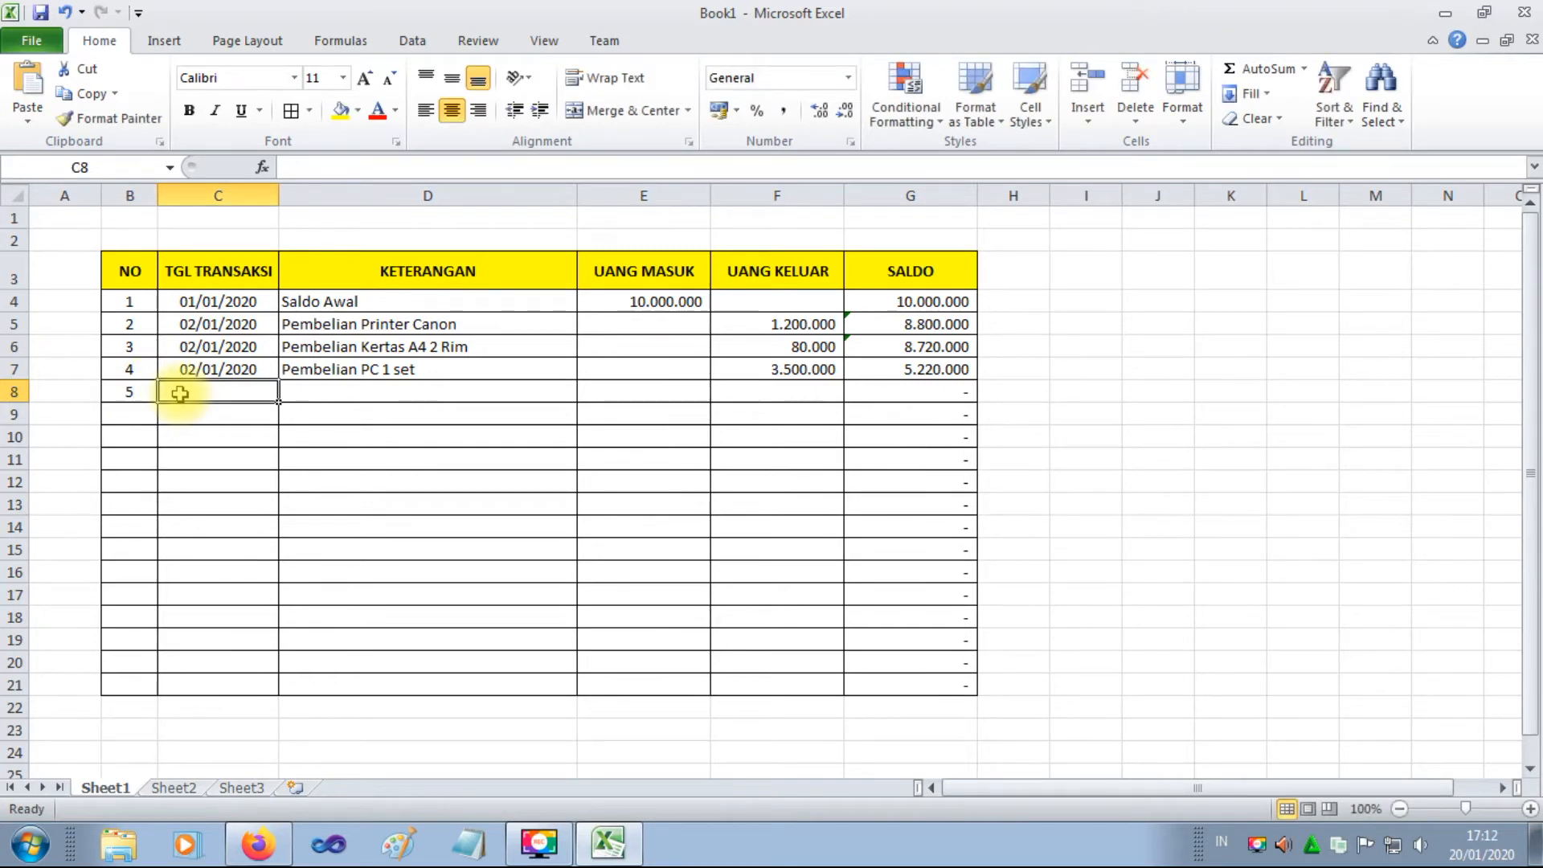
type("4")
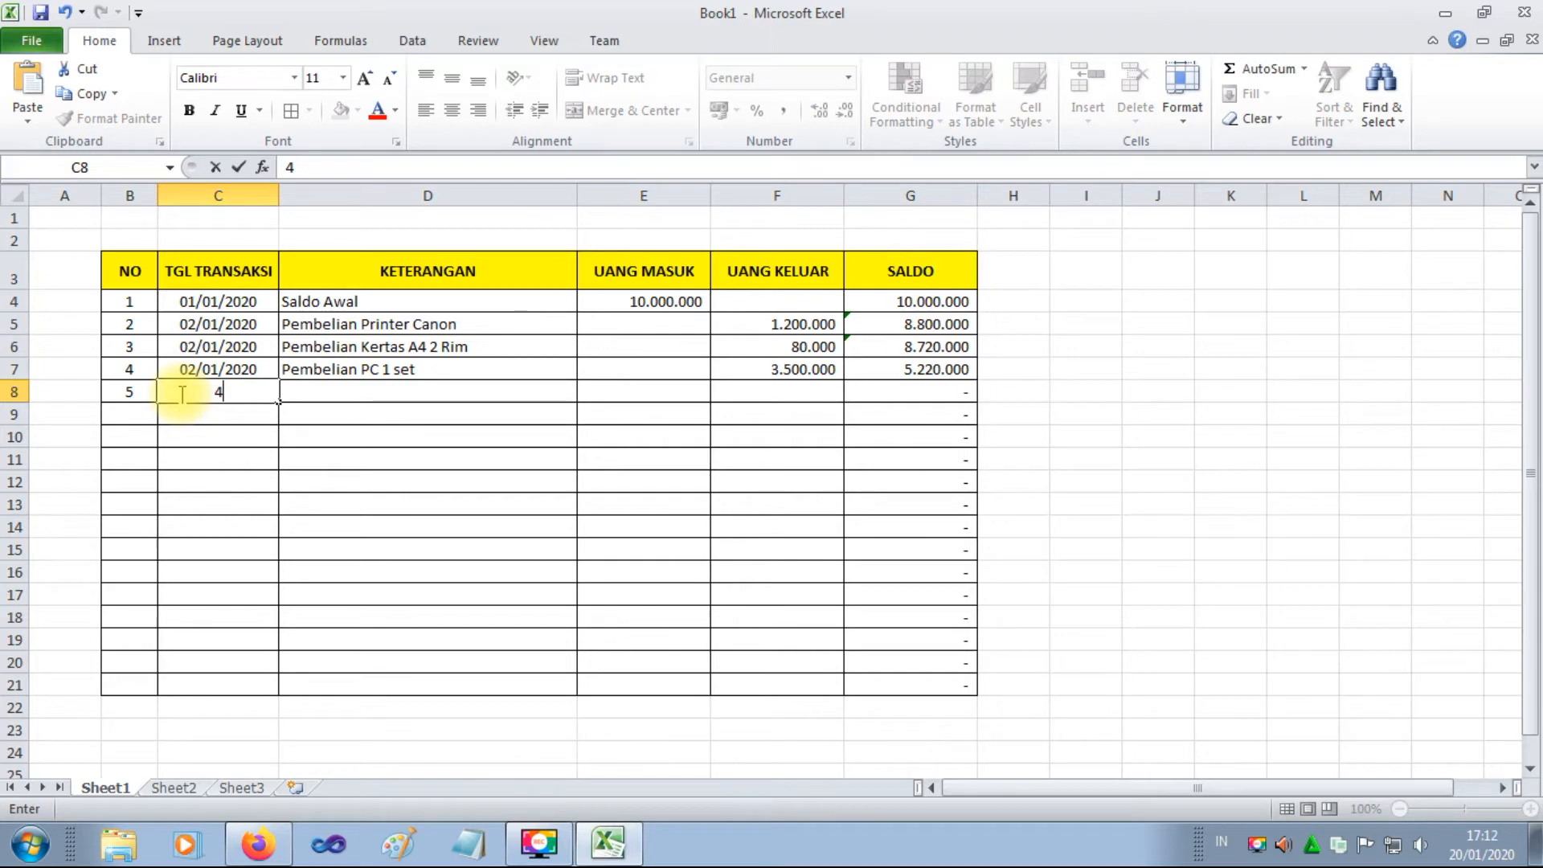
type("-10-2020")
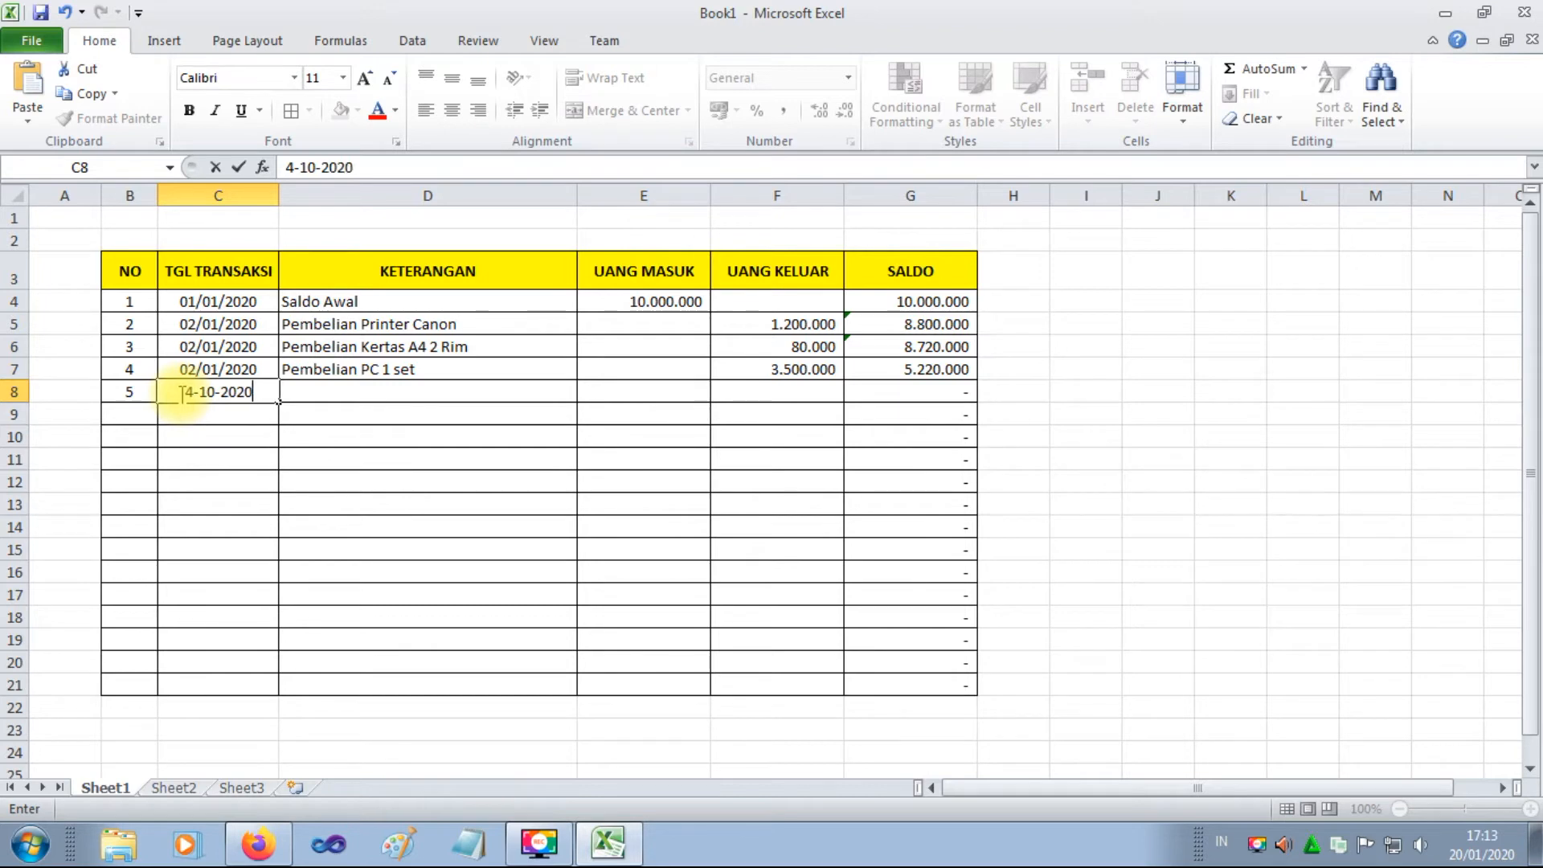
key("Tab")
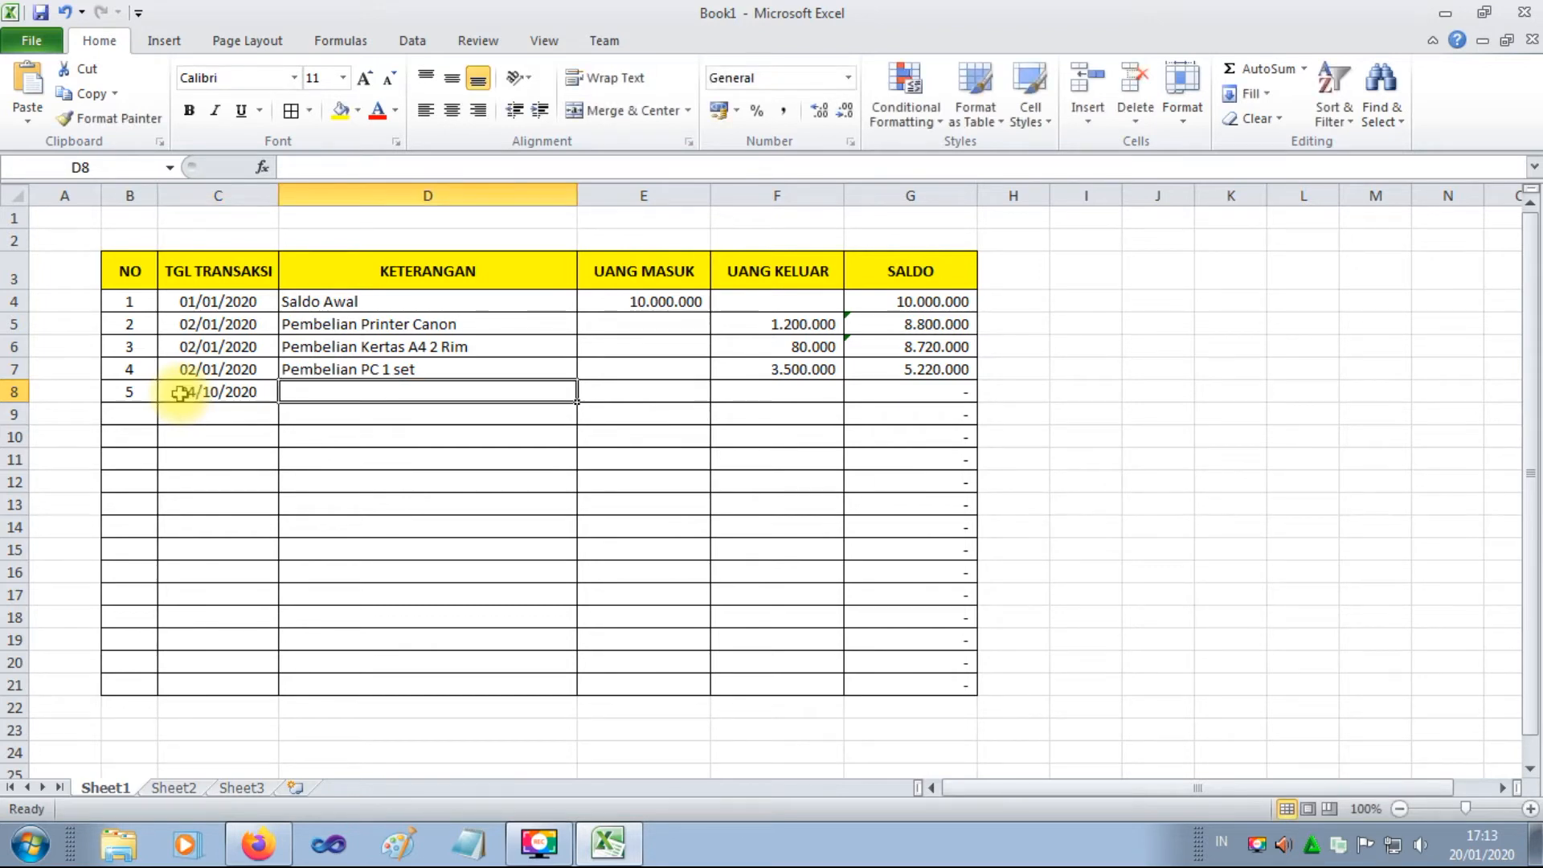
left_click(1479, 839)
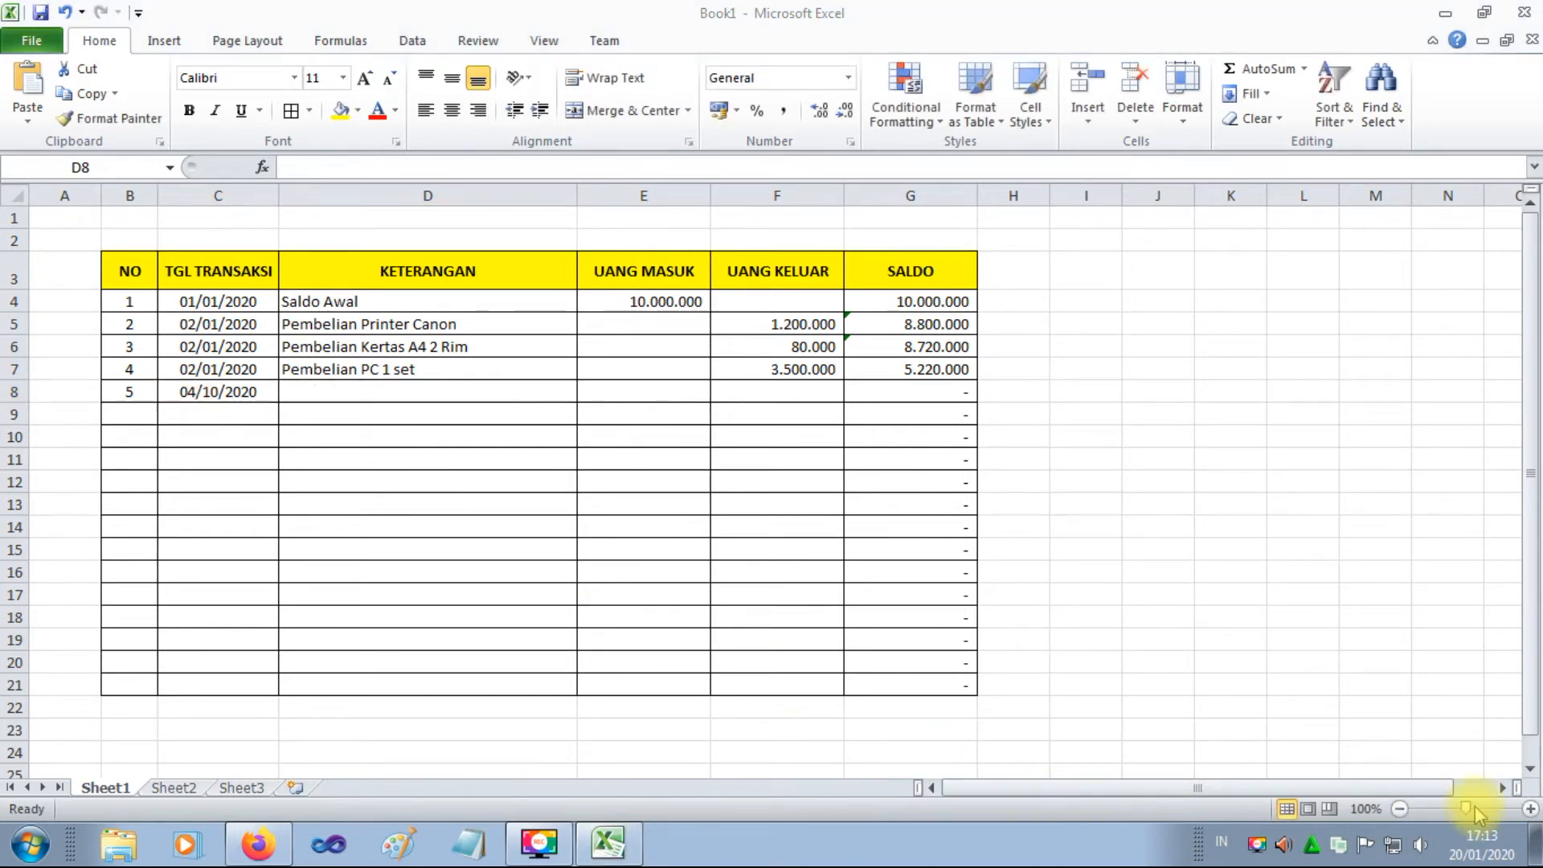
Complete row 8 with the description Pendapatan Penjualan and 2000000 under UANG MASUK.
left_click(293, 390)
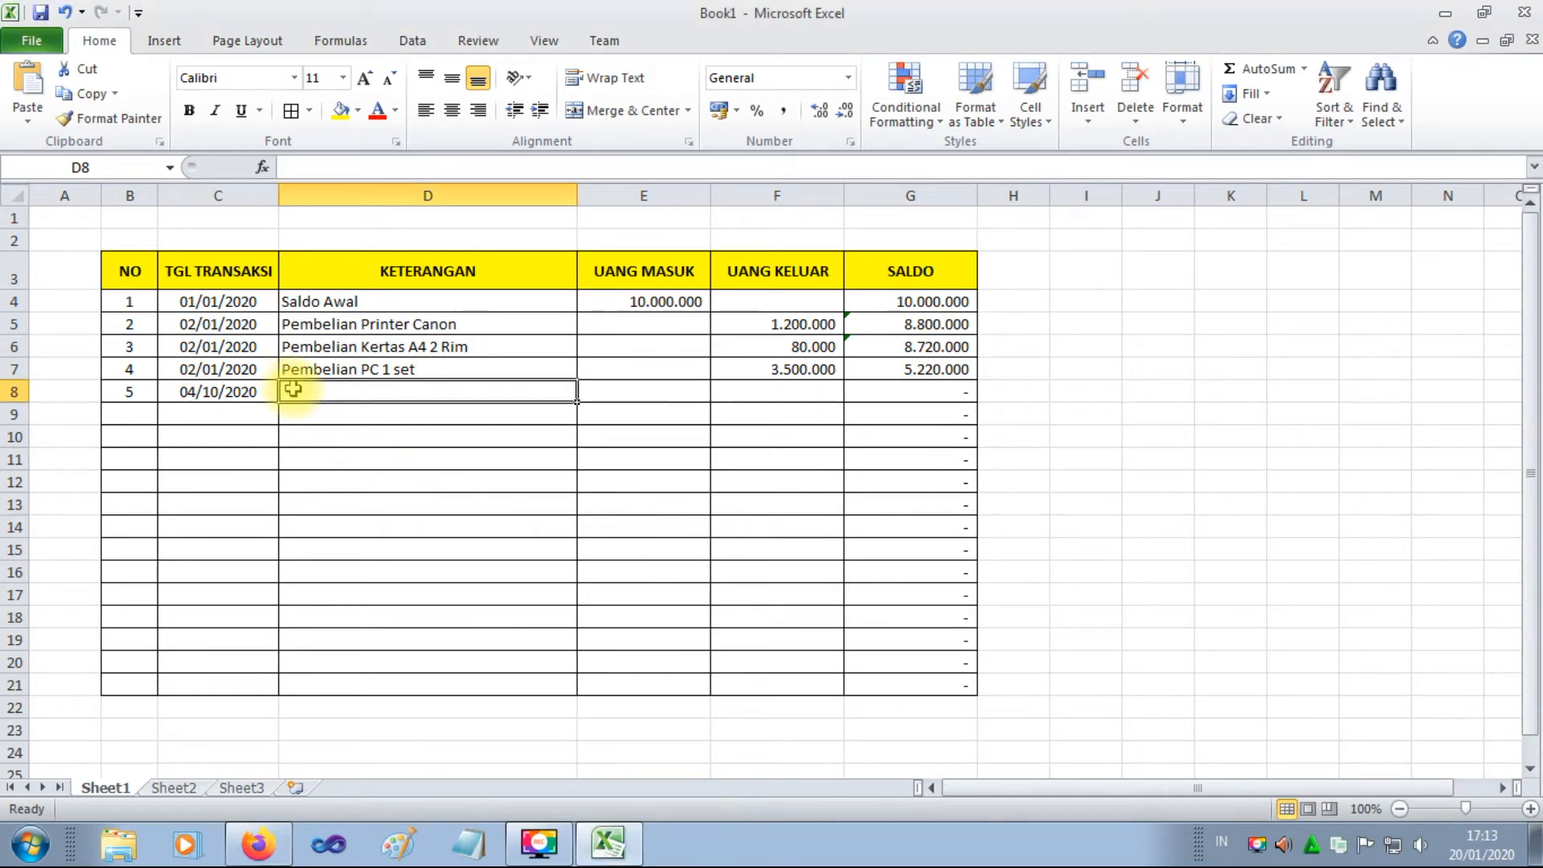
type("Pe")
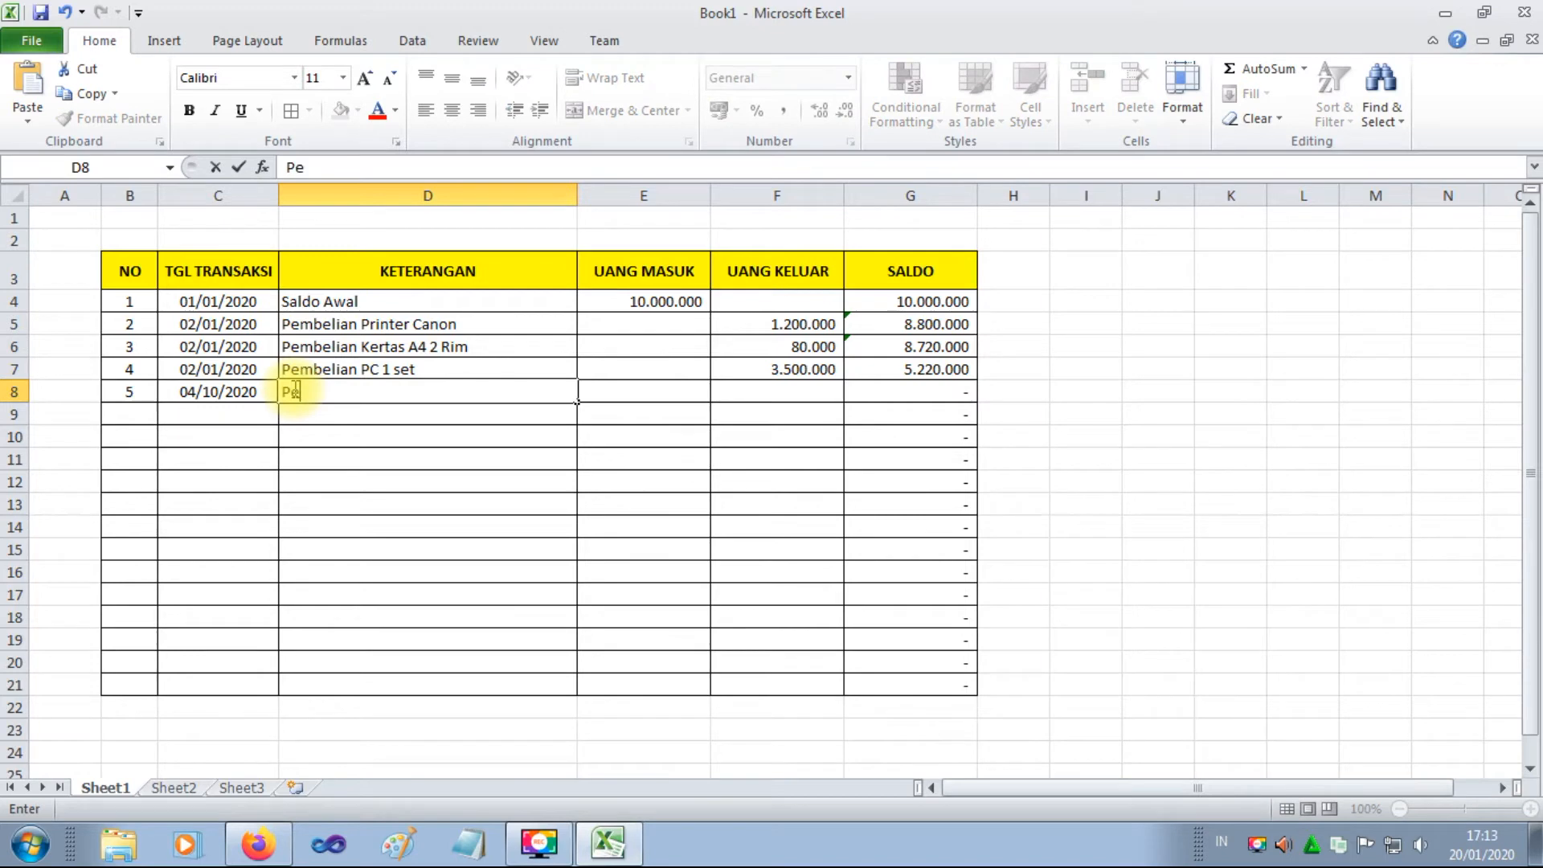
type("ndapatan Penjualan")
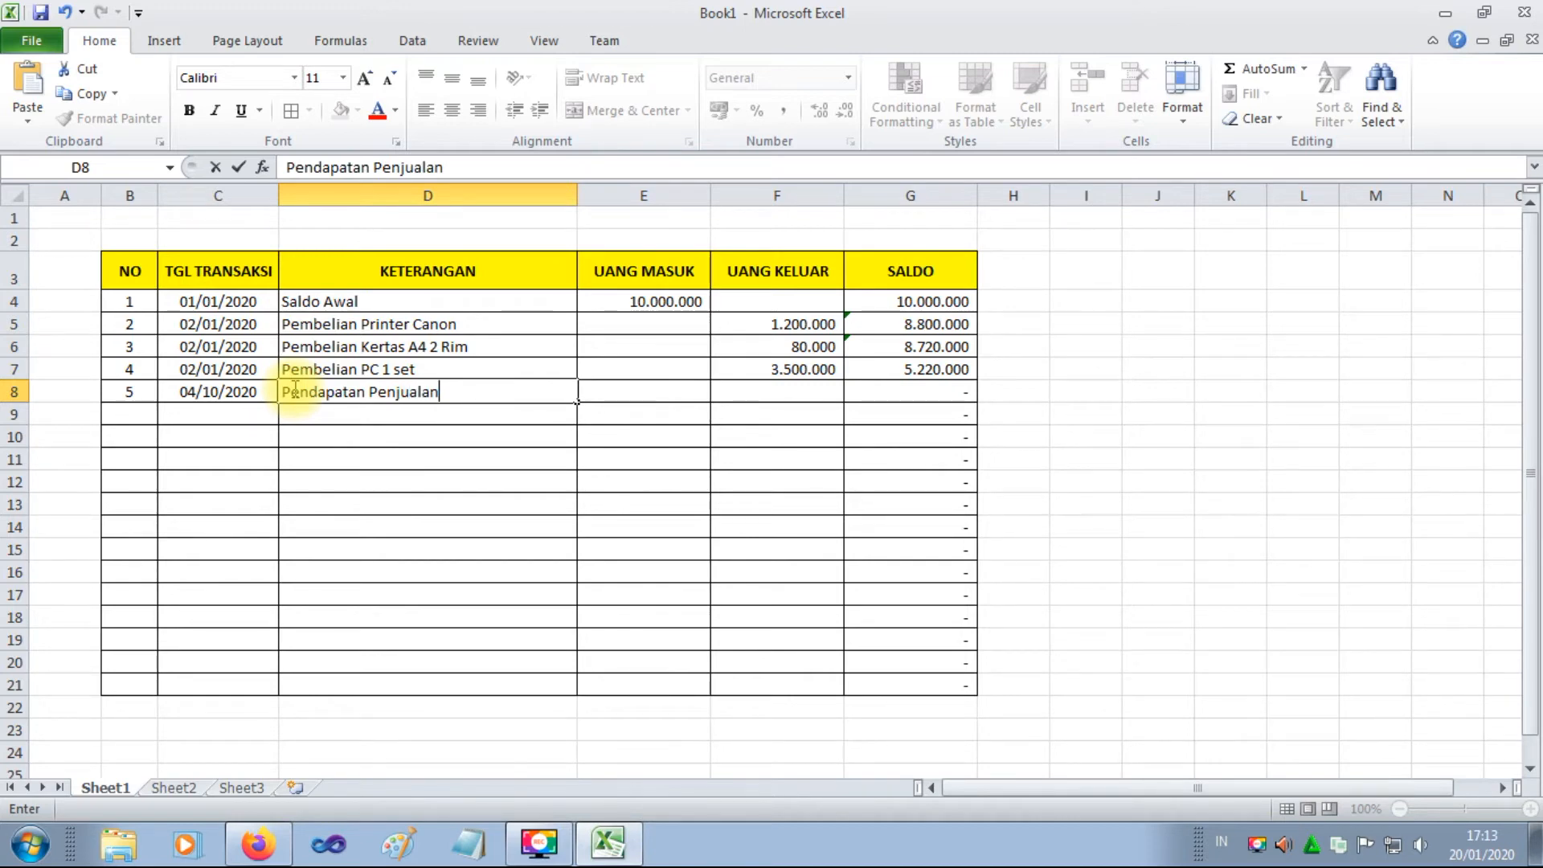
key("Tab")
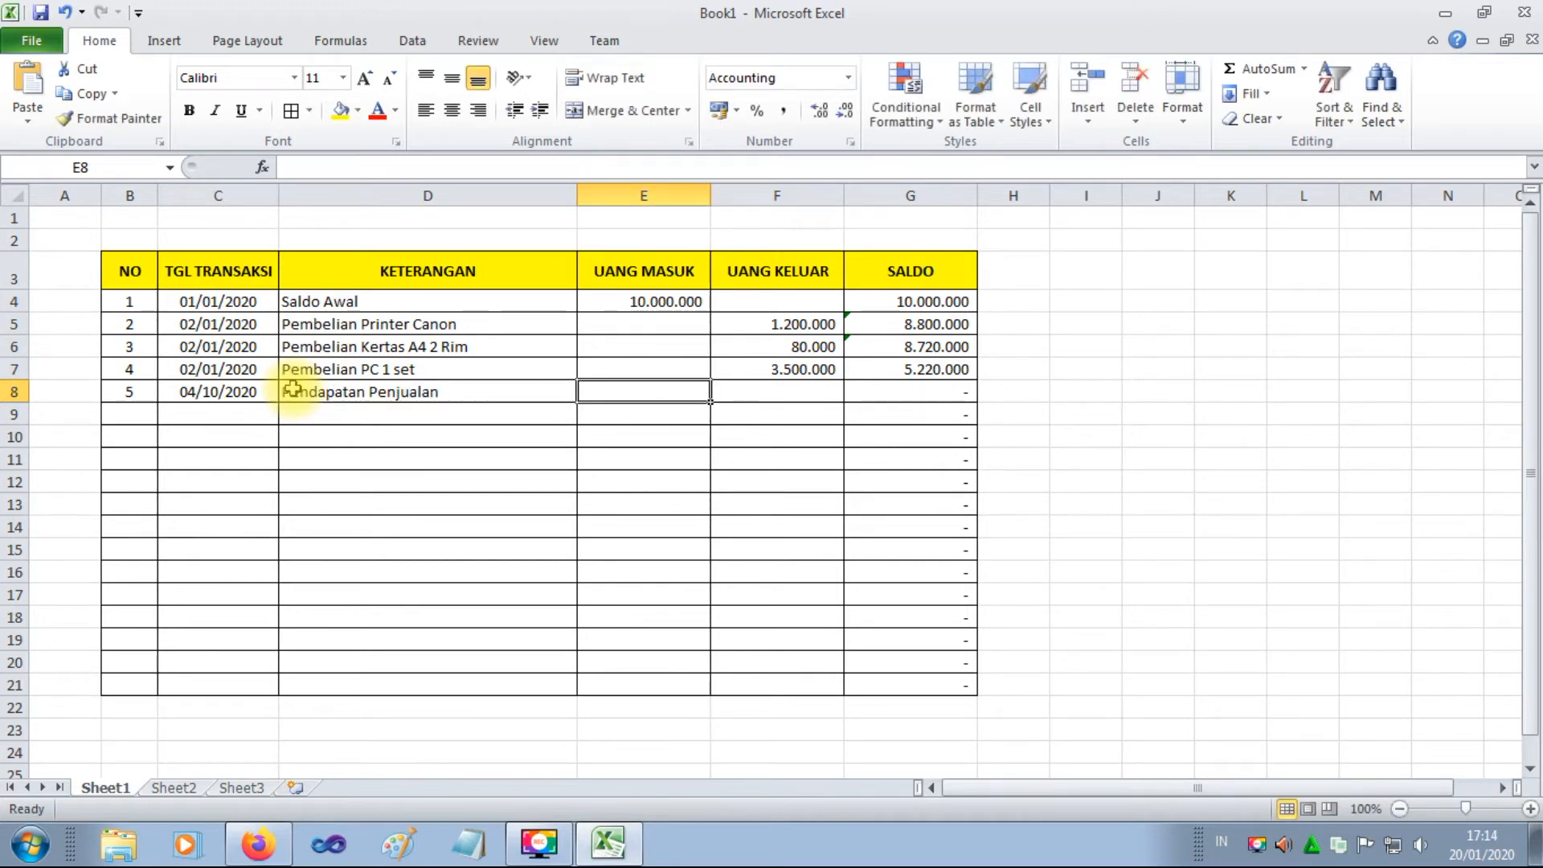
type("2000")
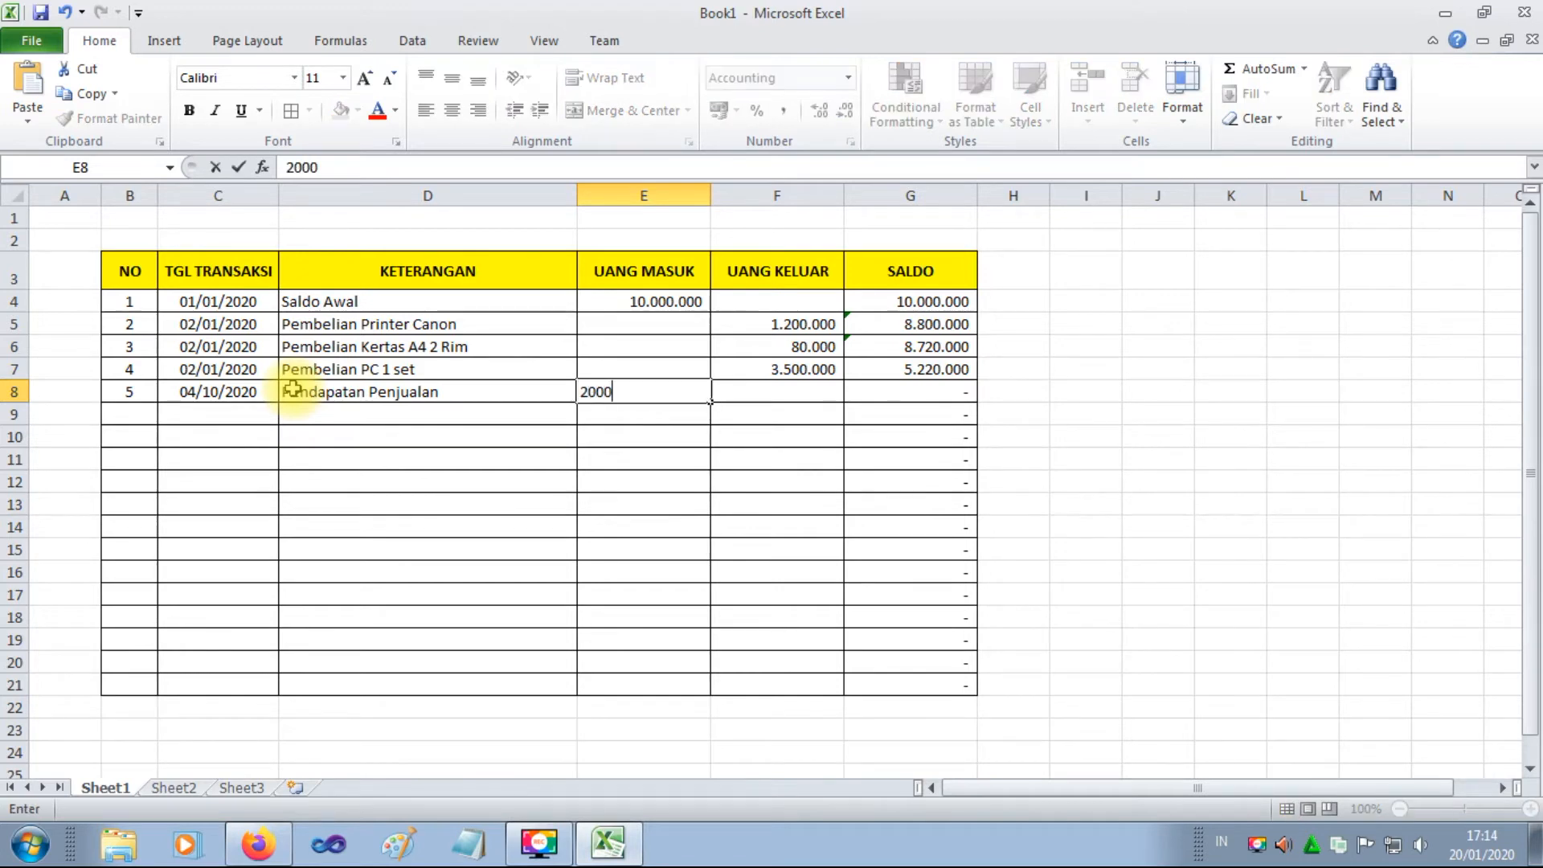
type("000")
key("Return")
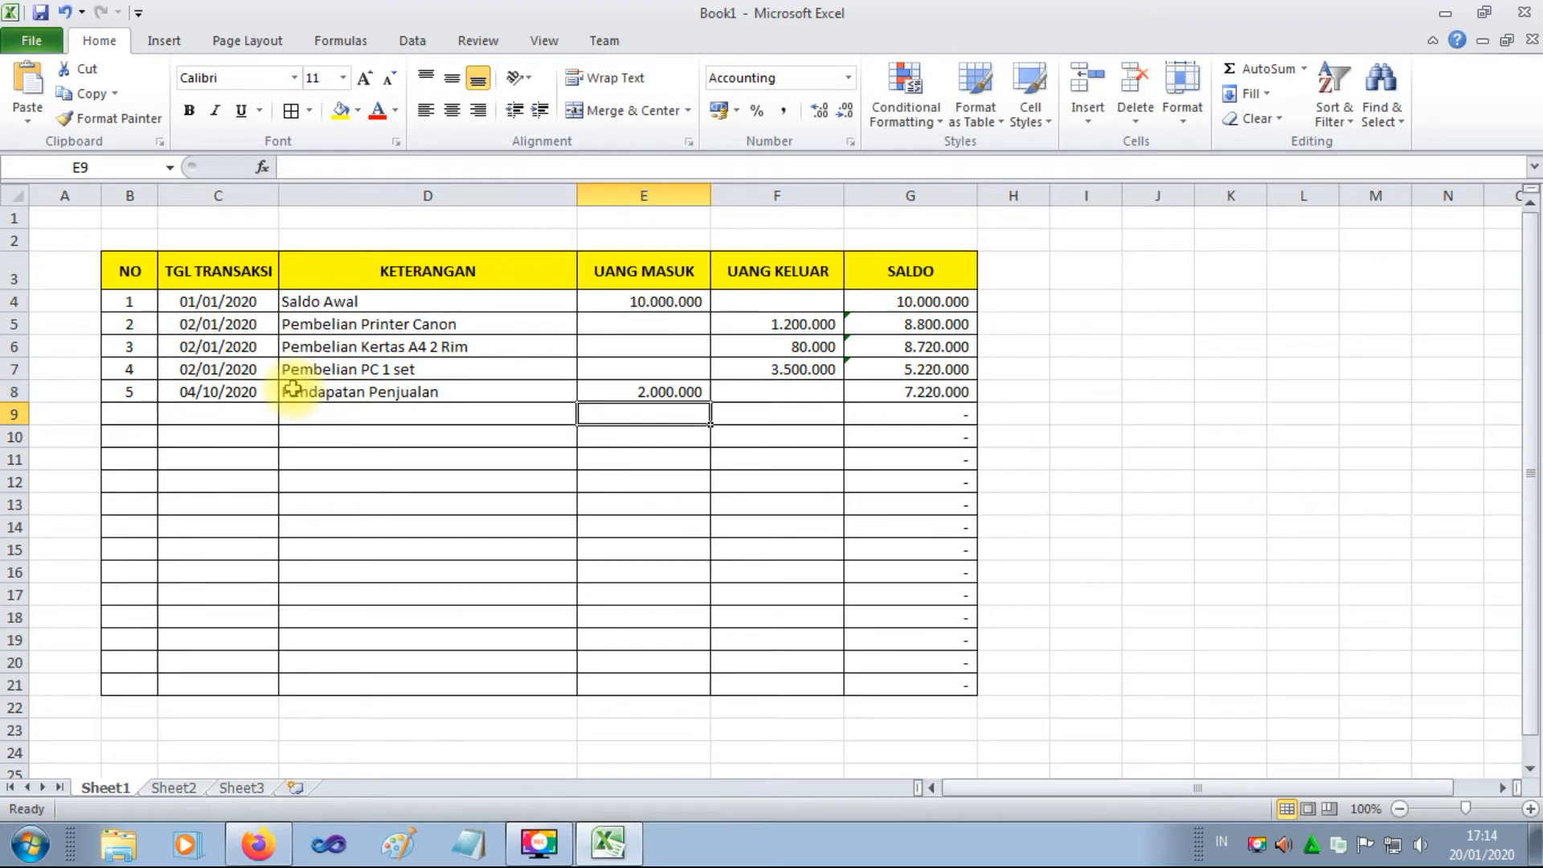
Start the sixth transaction in row 9 with number 6 and the date 4-01-2020.
left_click(141, 416)
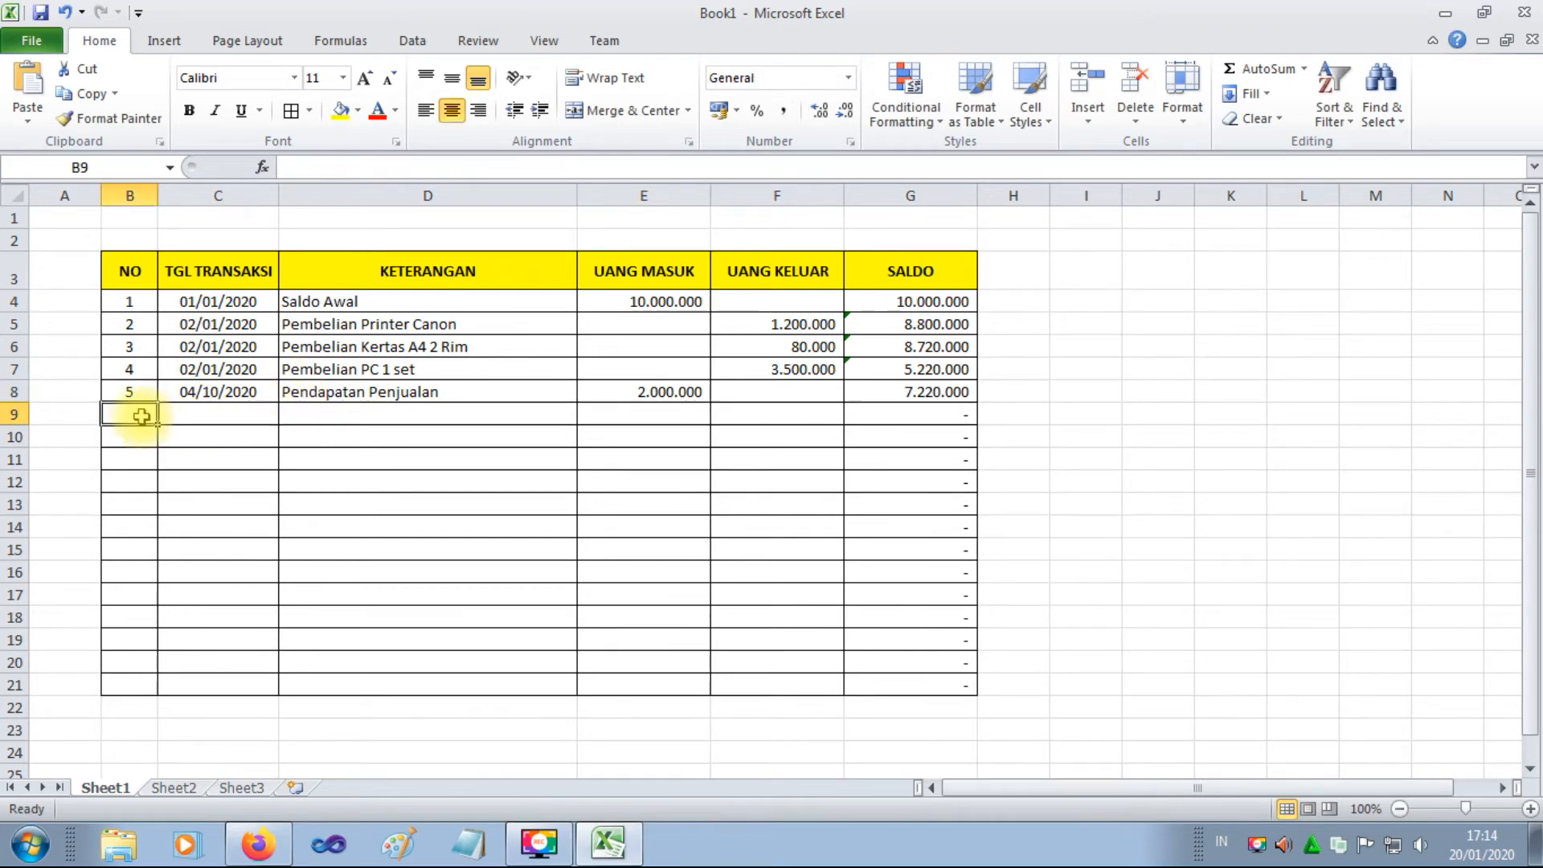
type("6")
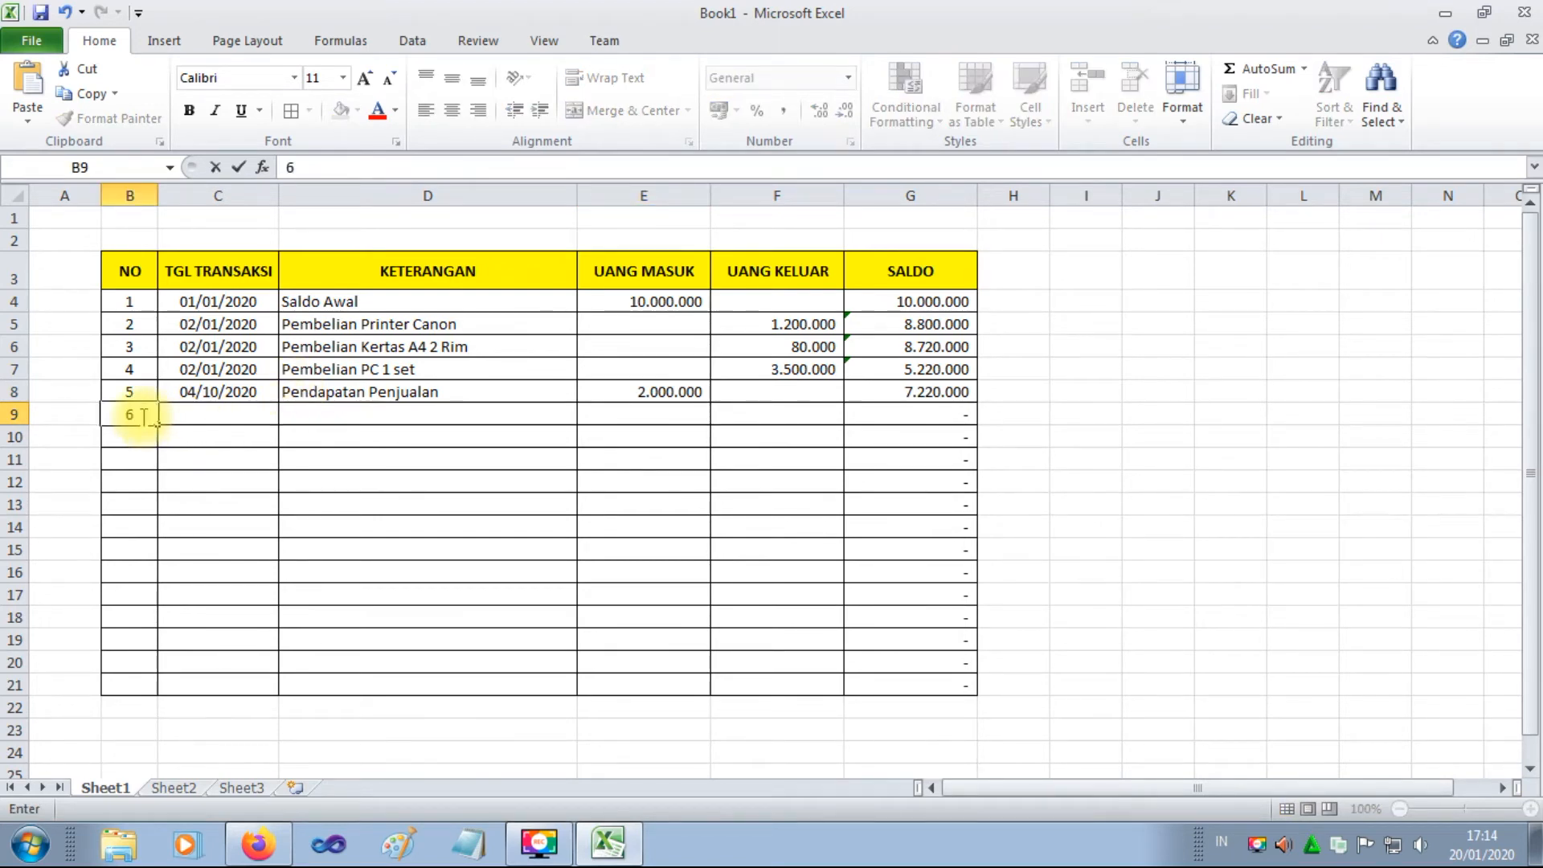
key("Tab")
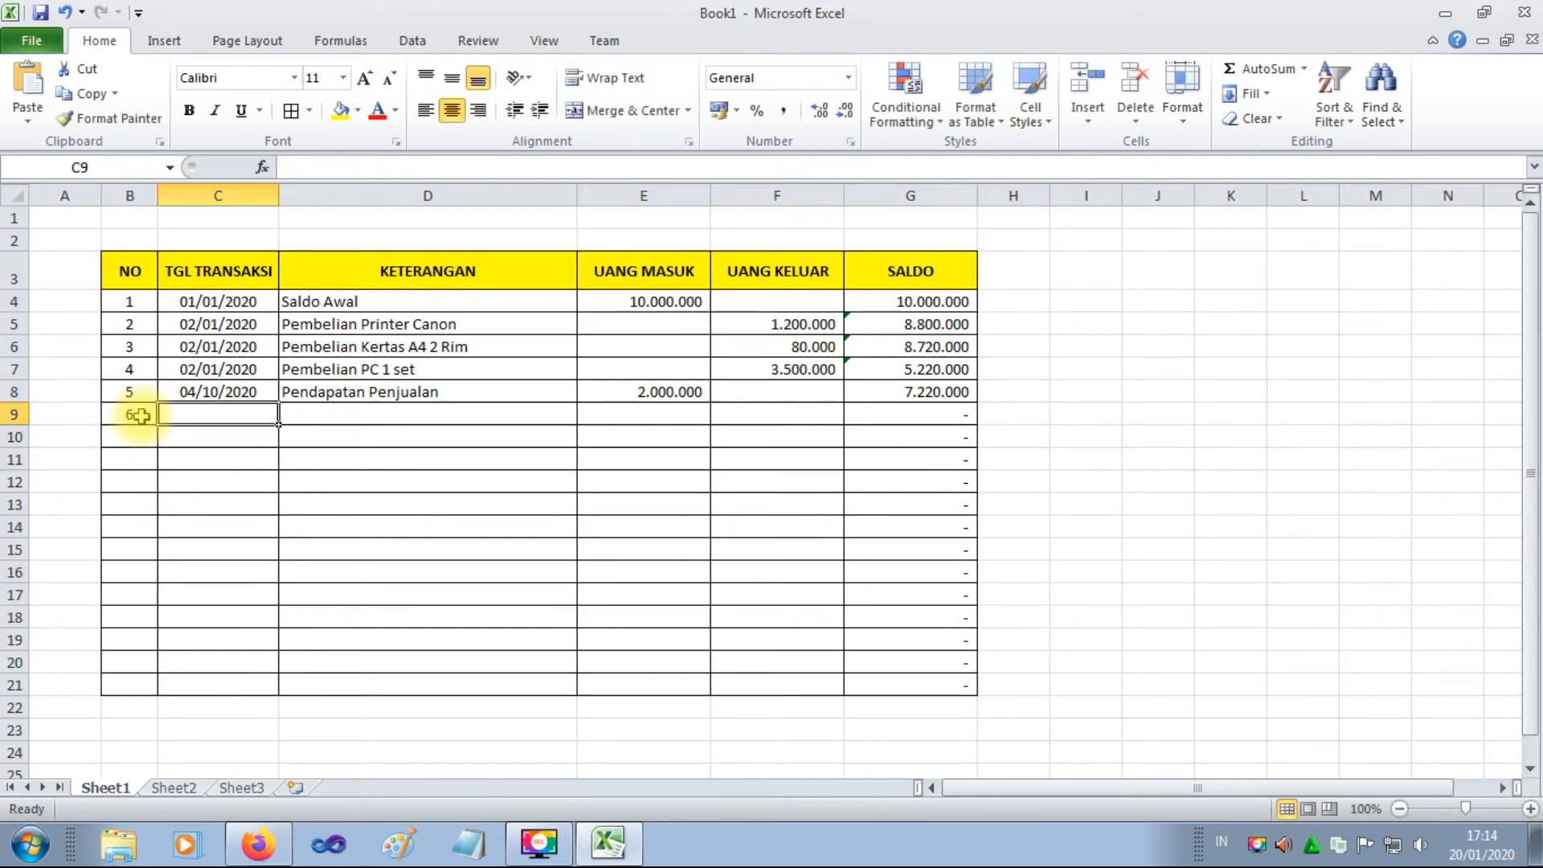
type("4")
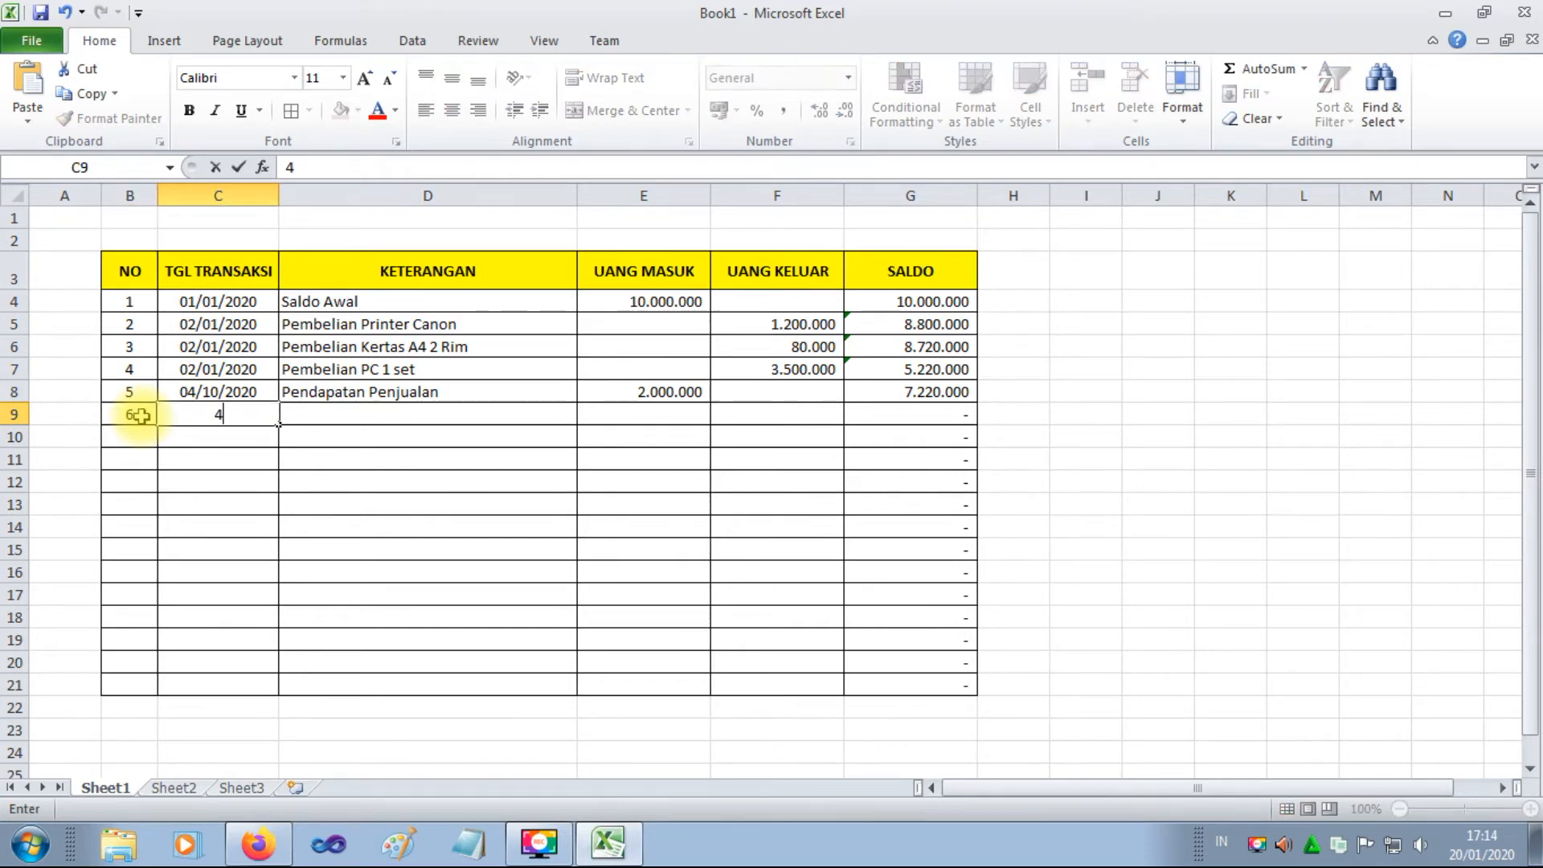
type("-01-2020")
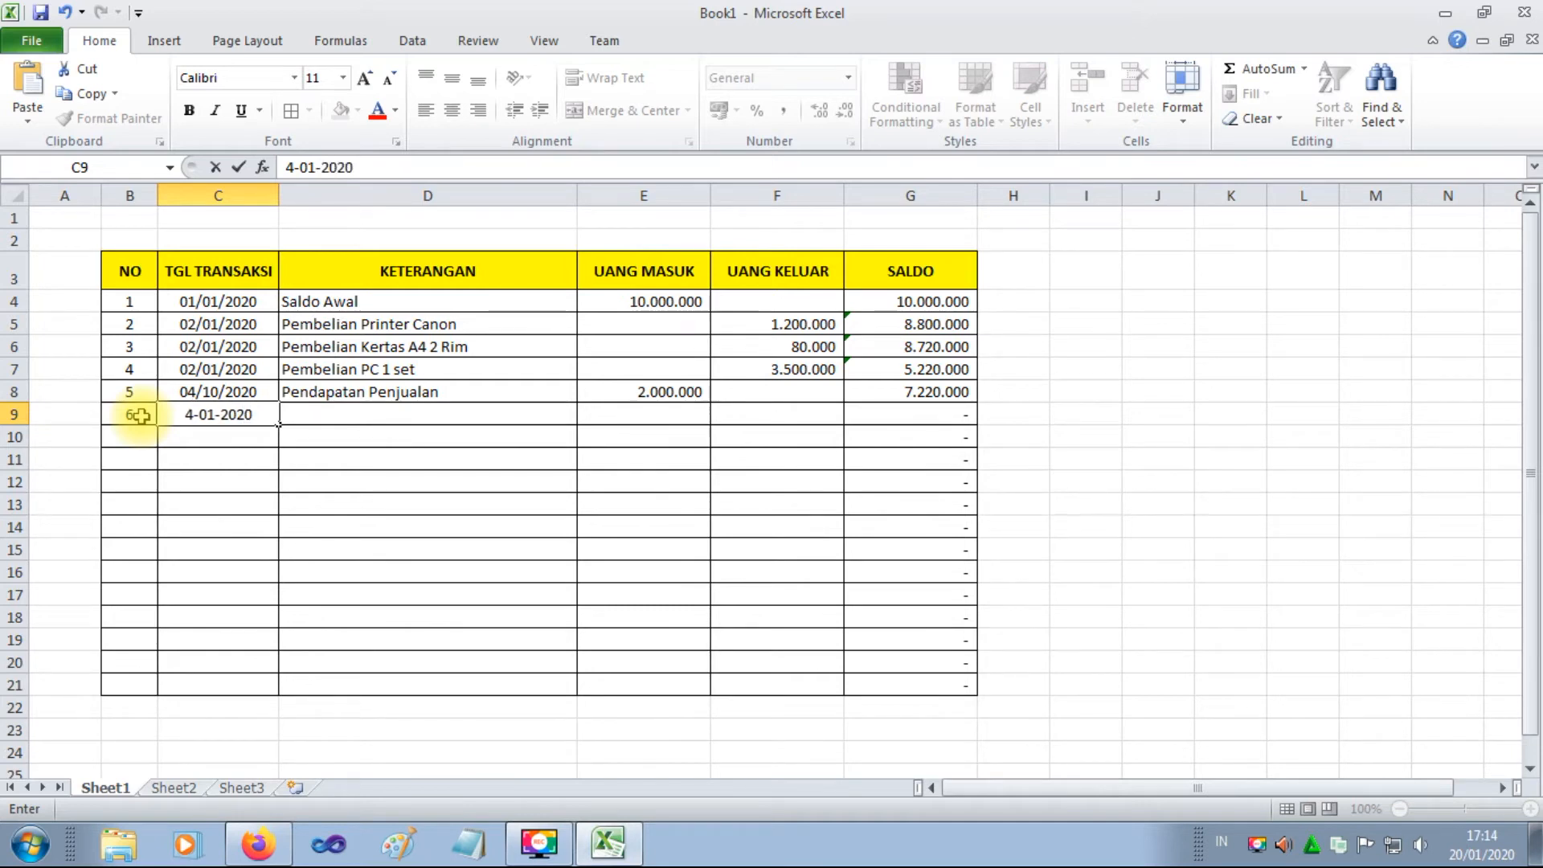
key("Tab")
Complete row 9 with the description Pembelian ATK and 1400000 under UANG KELUAR.
type("P")
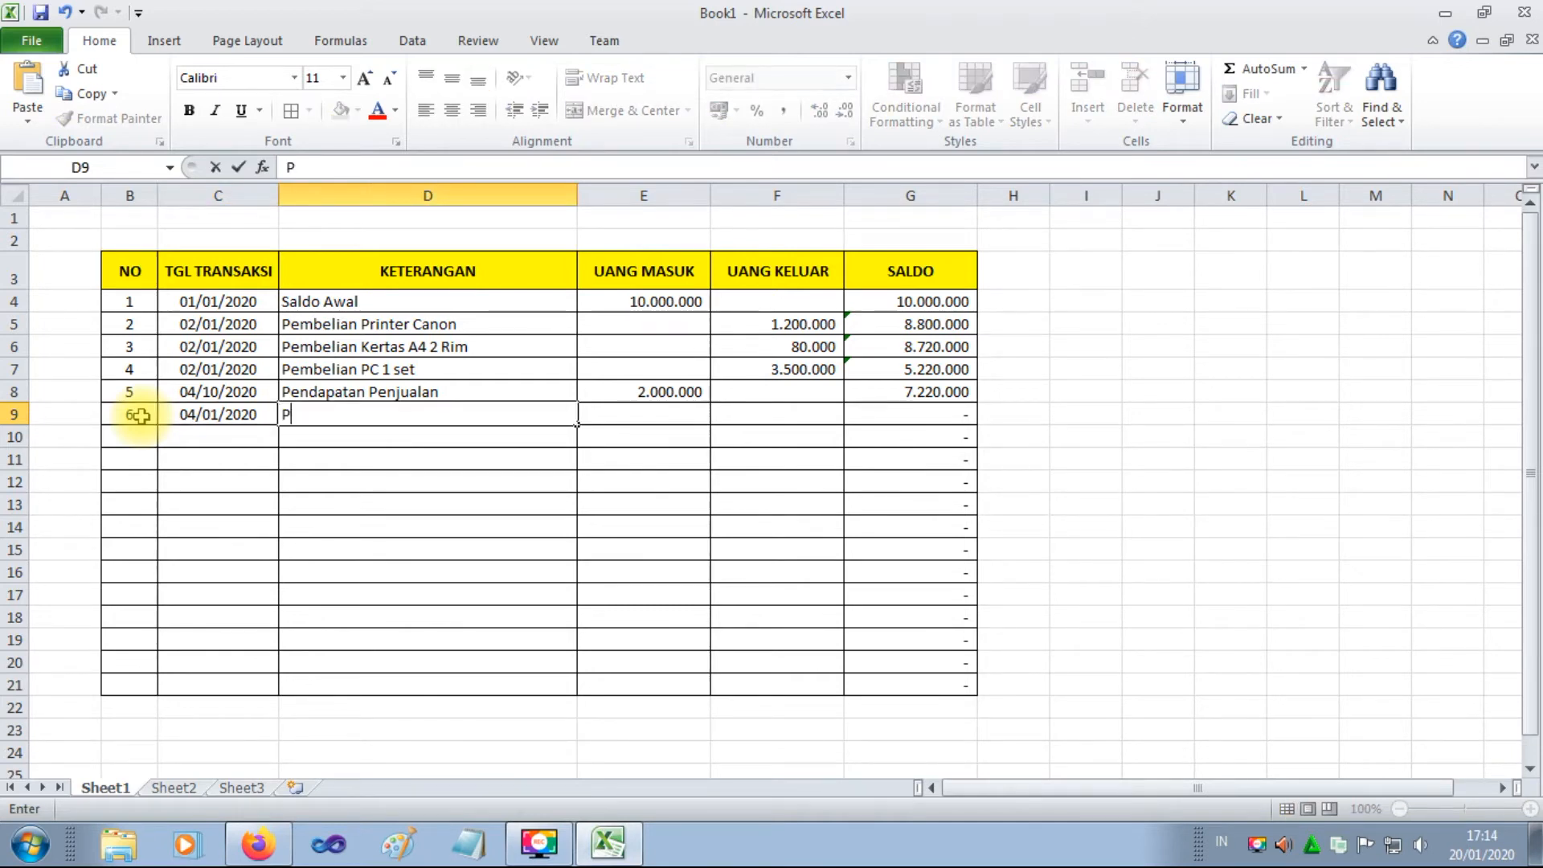
type("embeli")
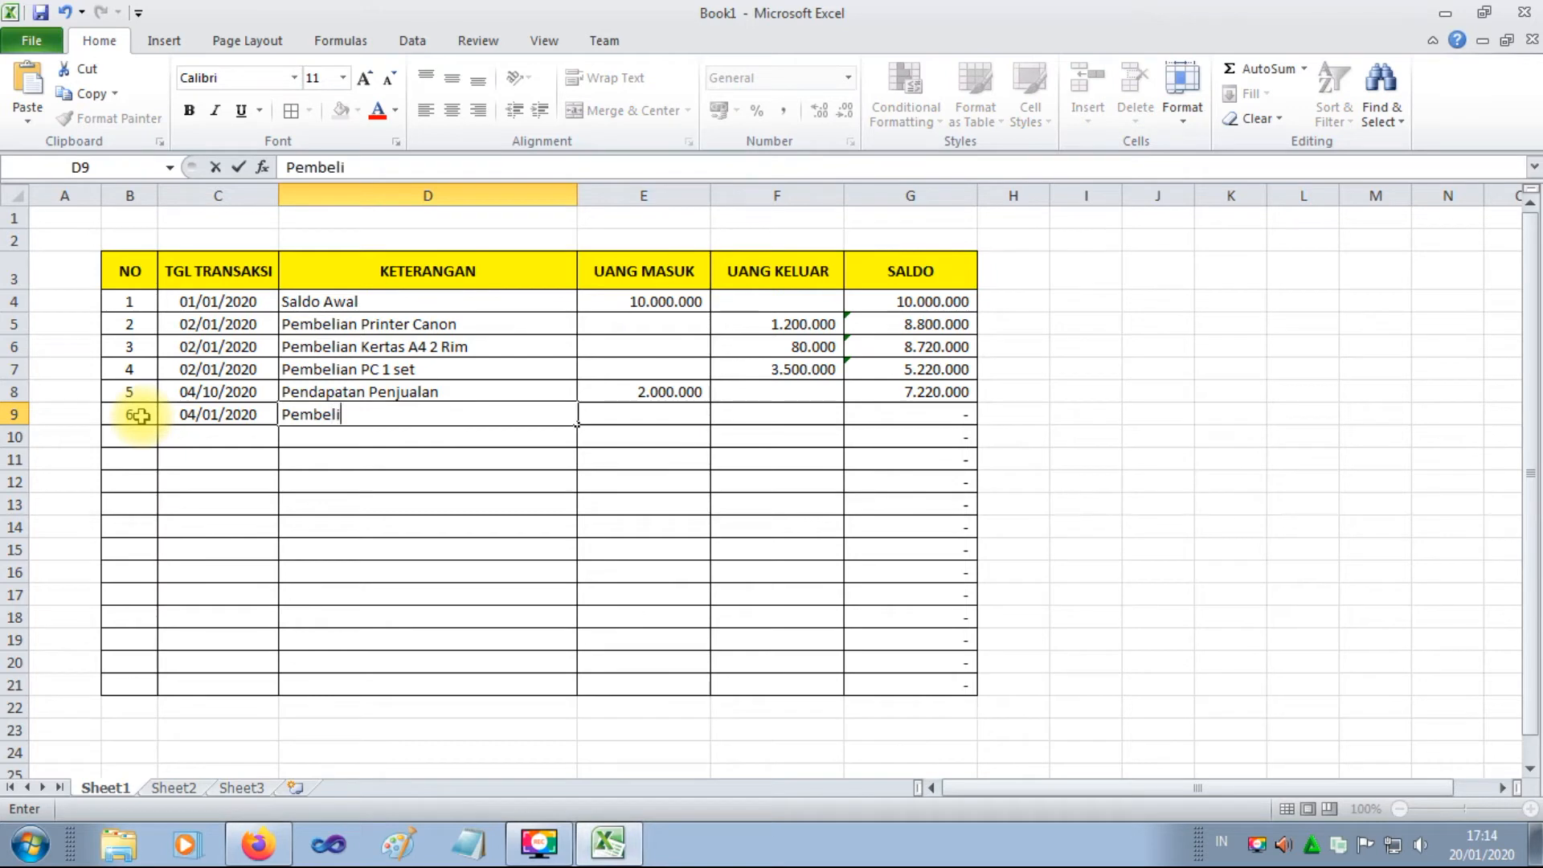
type("an ATK")
key("Tab")
key("Tab")
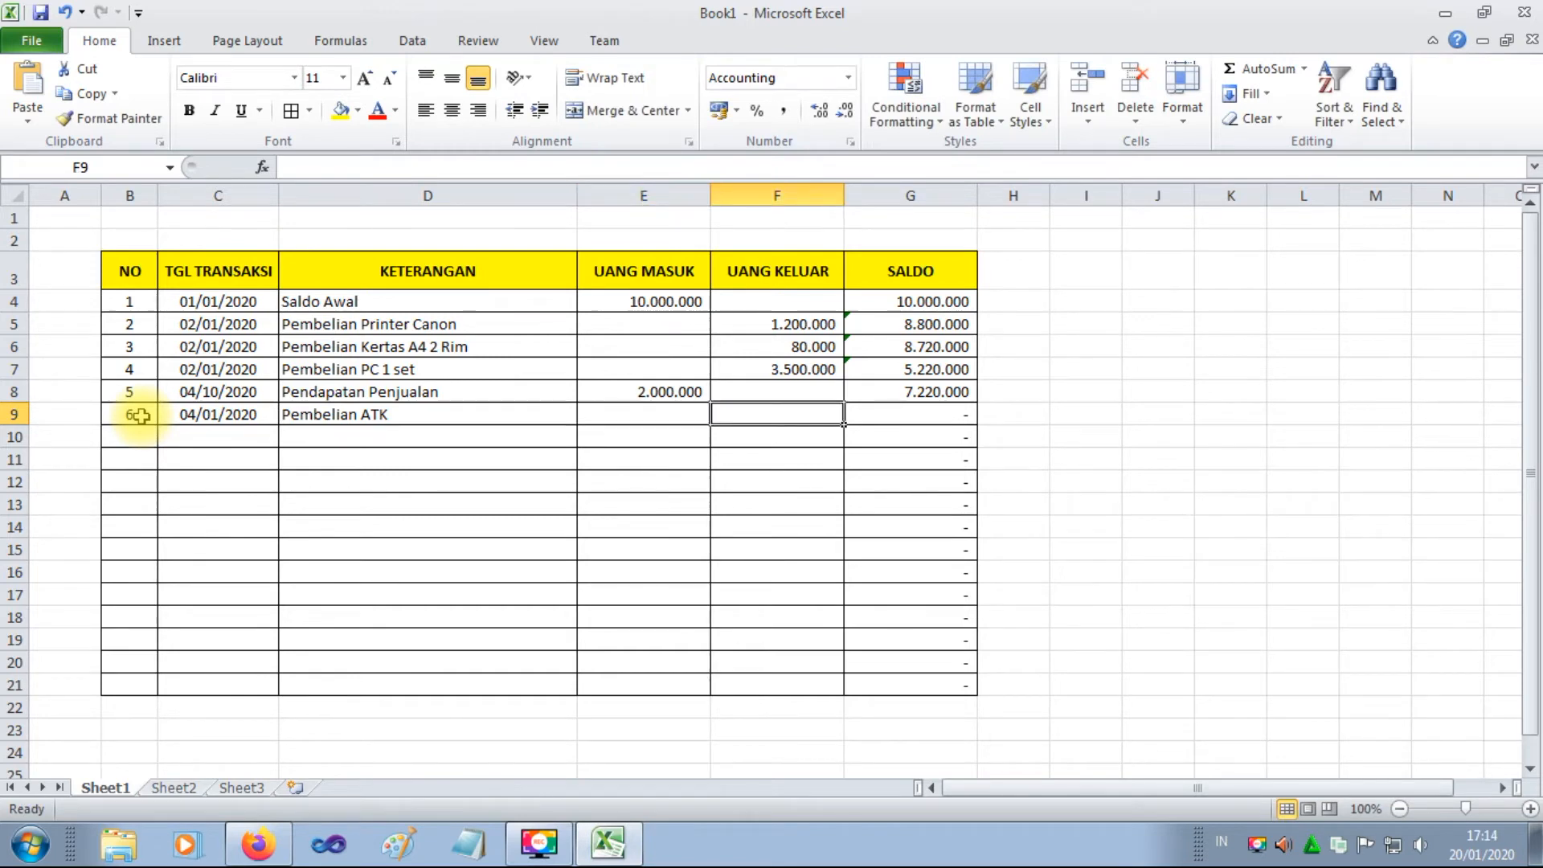
type("1")
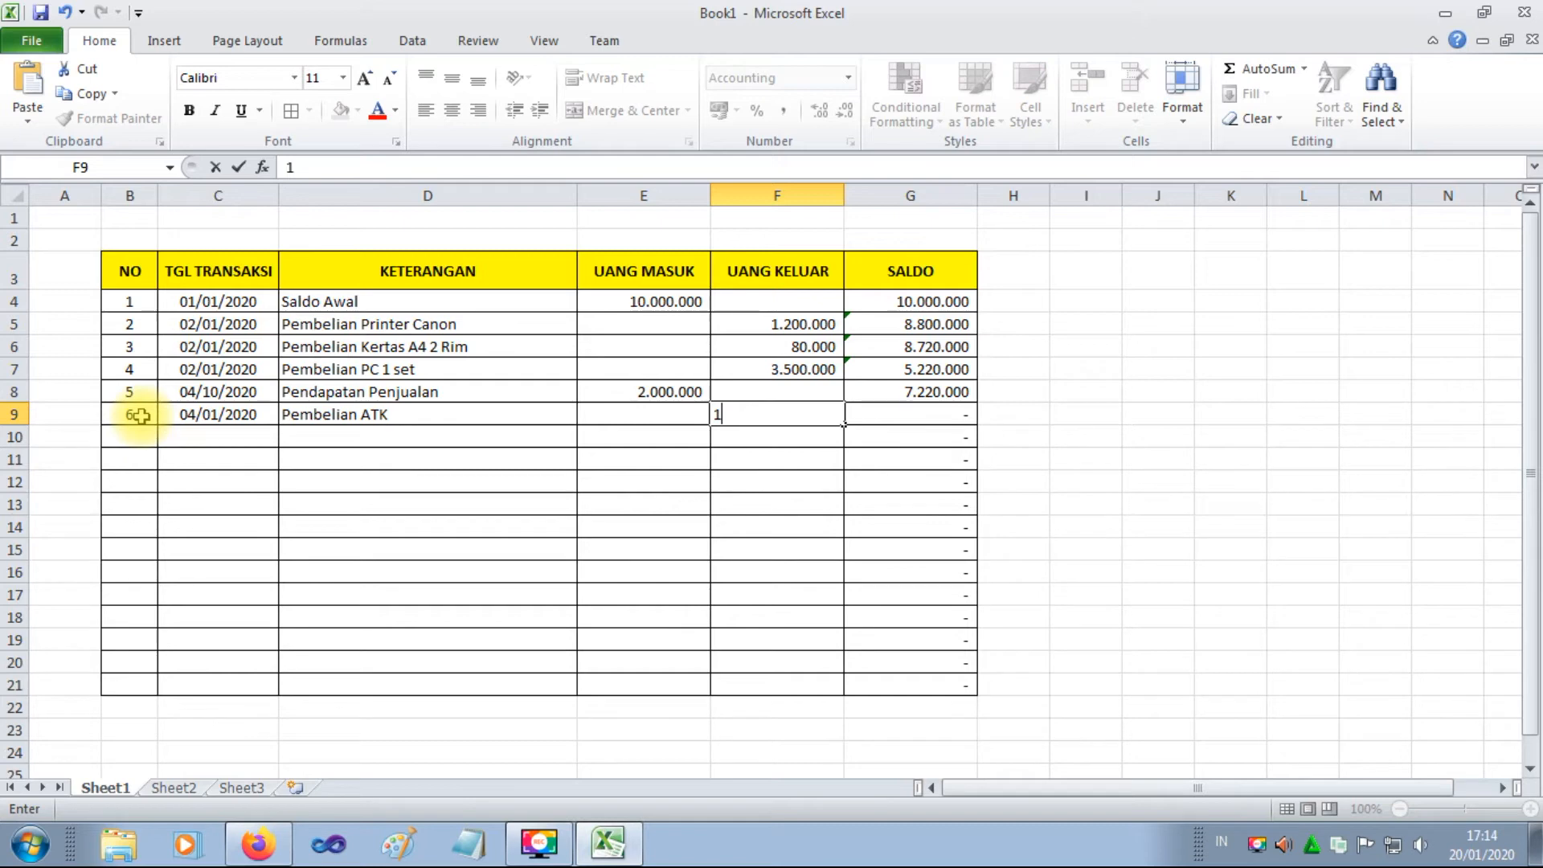
type("400000")
key("Return")
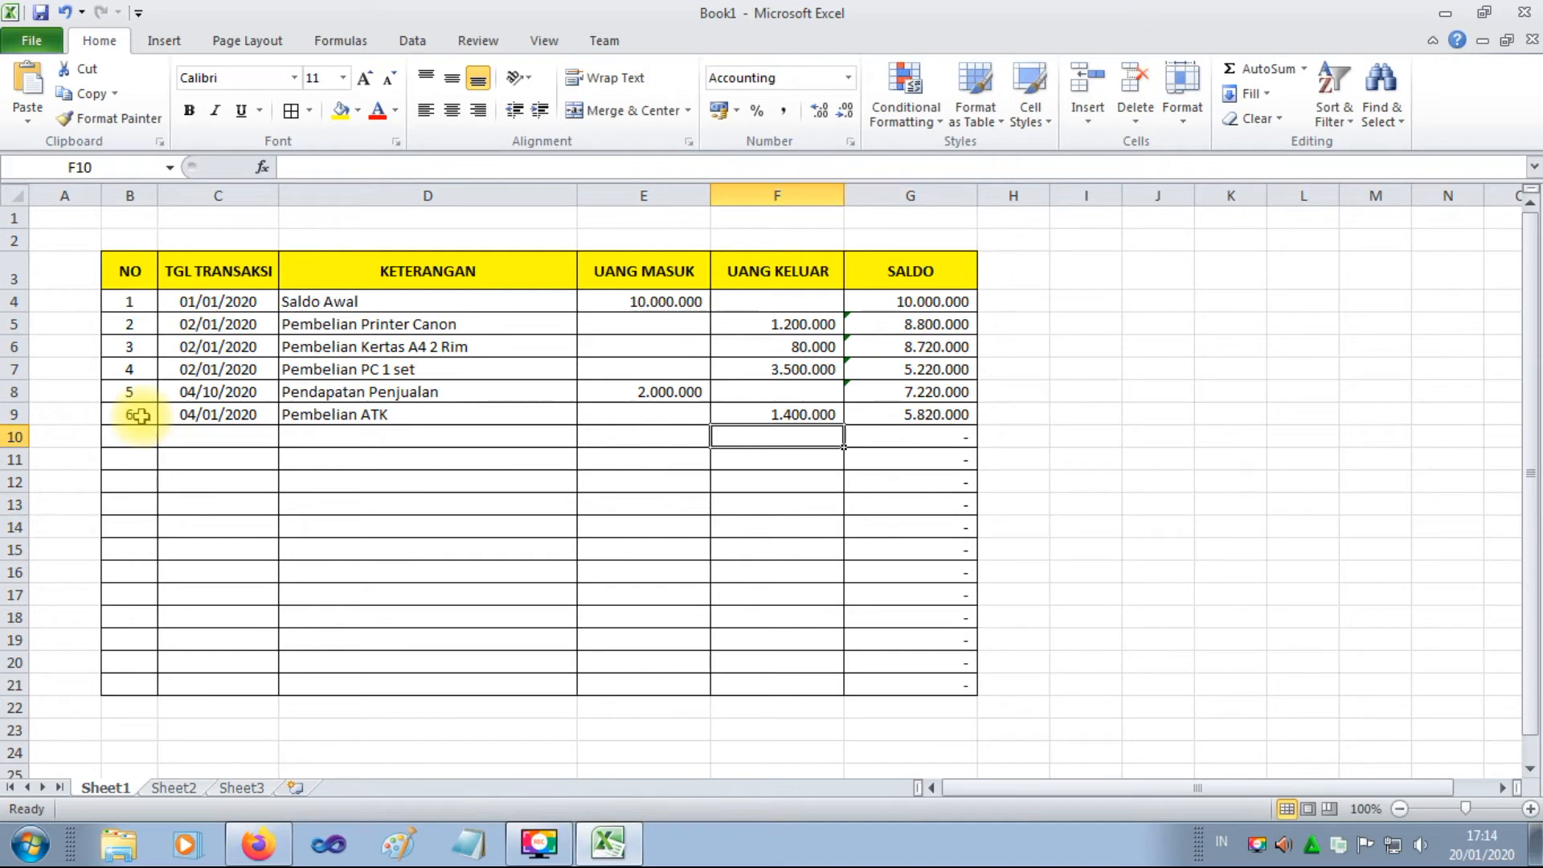
Total the UANG MASUK and UANG KELUAR columns from row 4 down with AutoSum, placing the sums in row 22.
left_click_drag(669, 301, 689, 700)
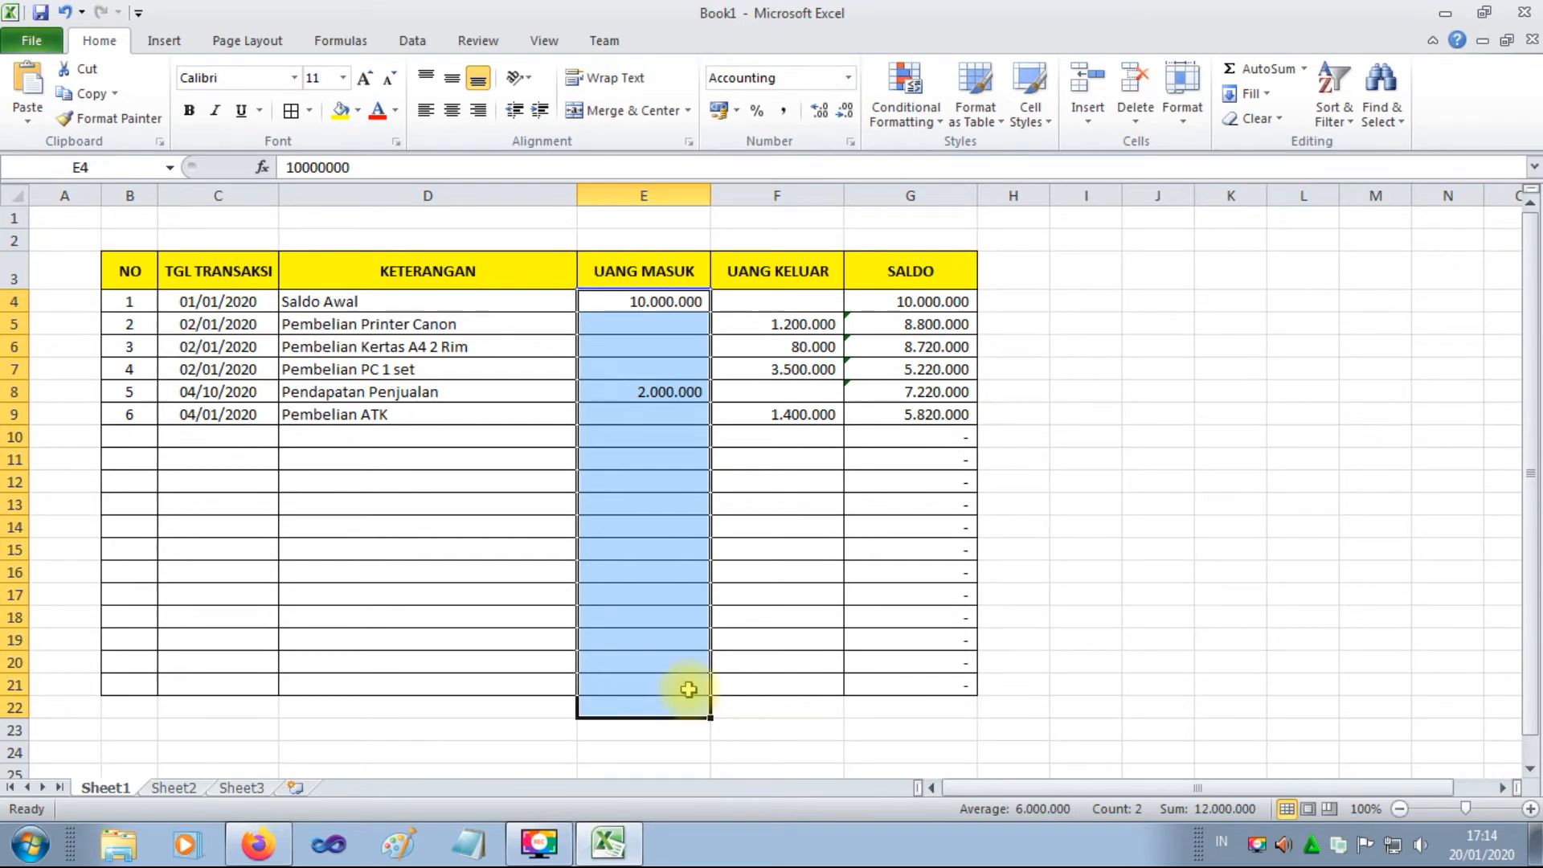
left_click(1239, 71)
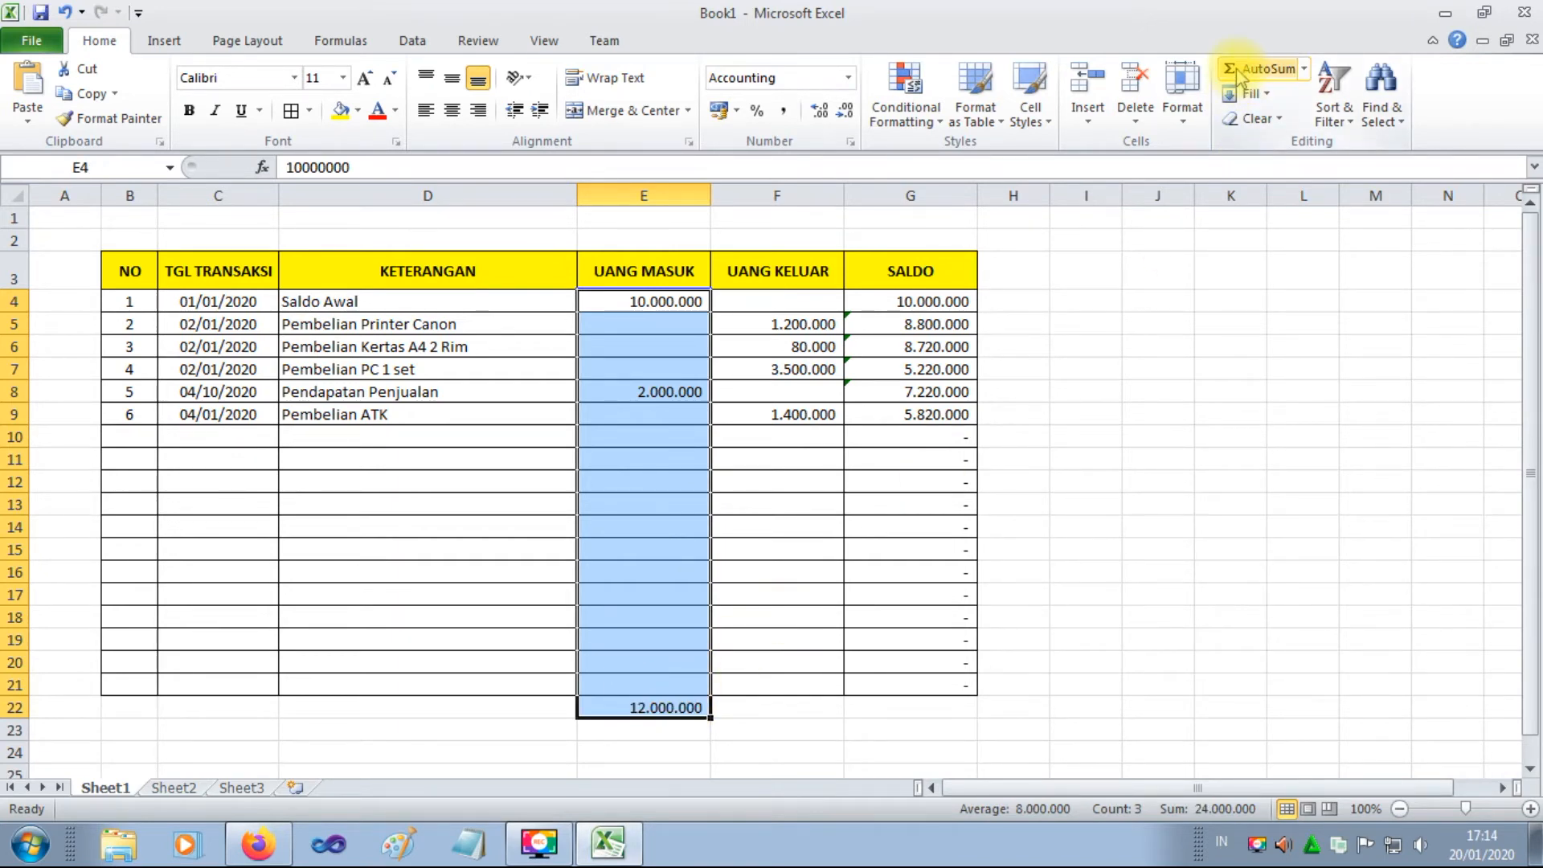
left_click(781, 304)
left_click_drag(781, 304, 812, 699)
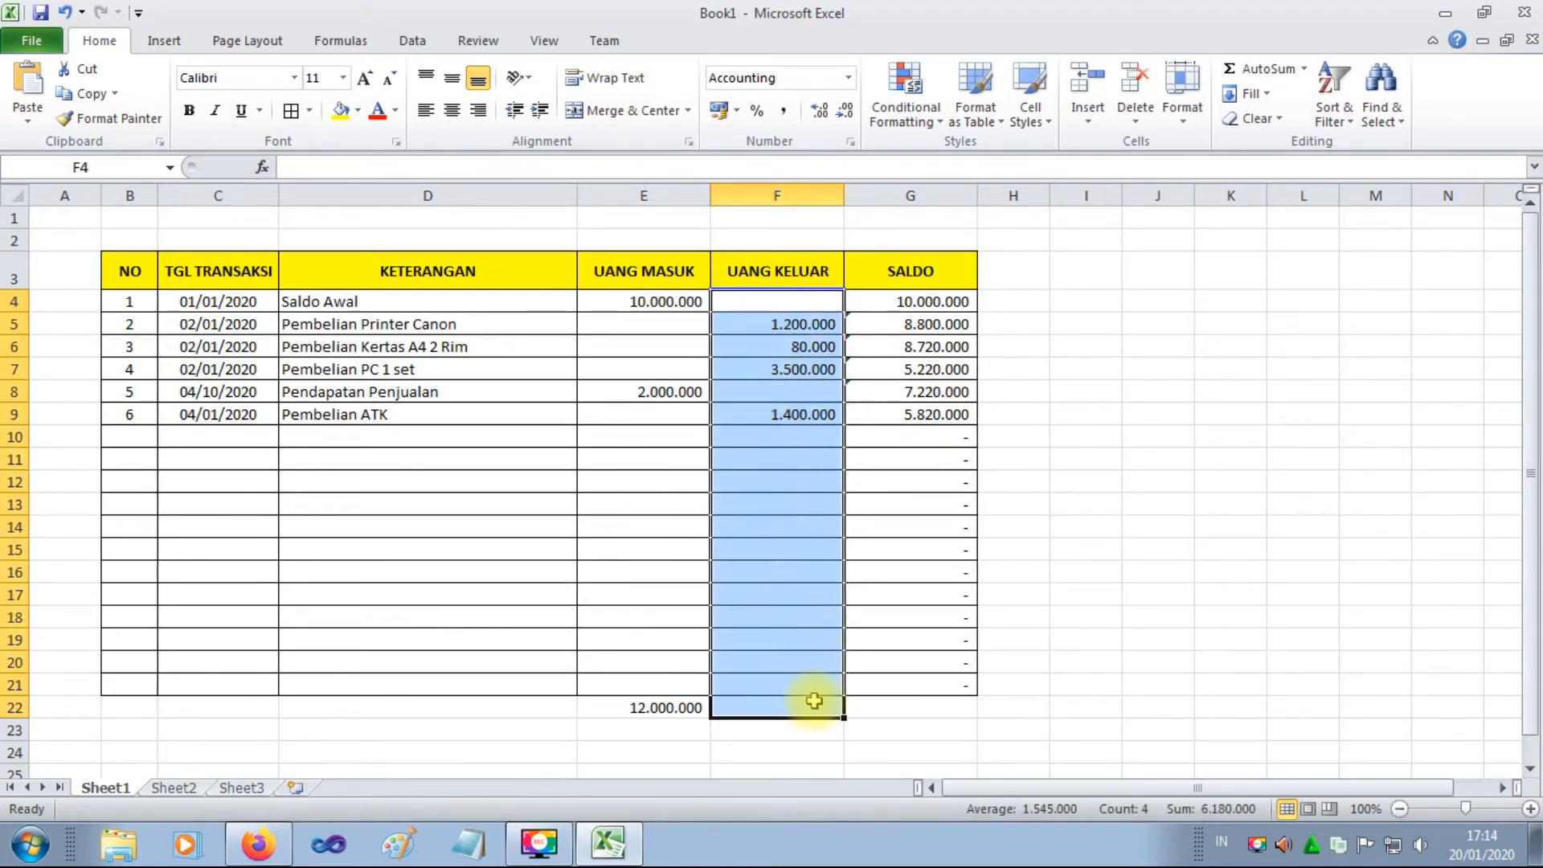
left_click(1250, 71)
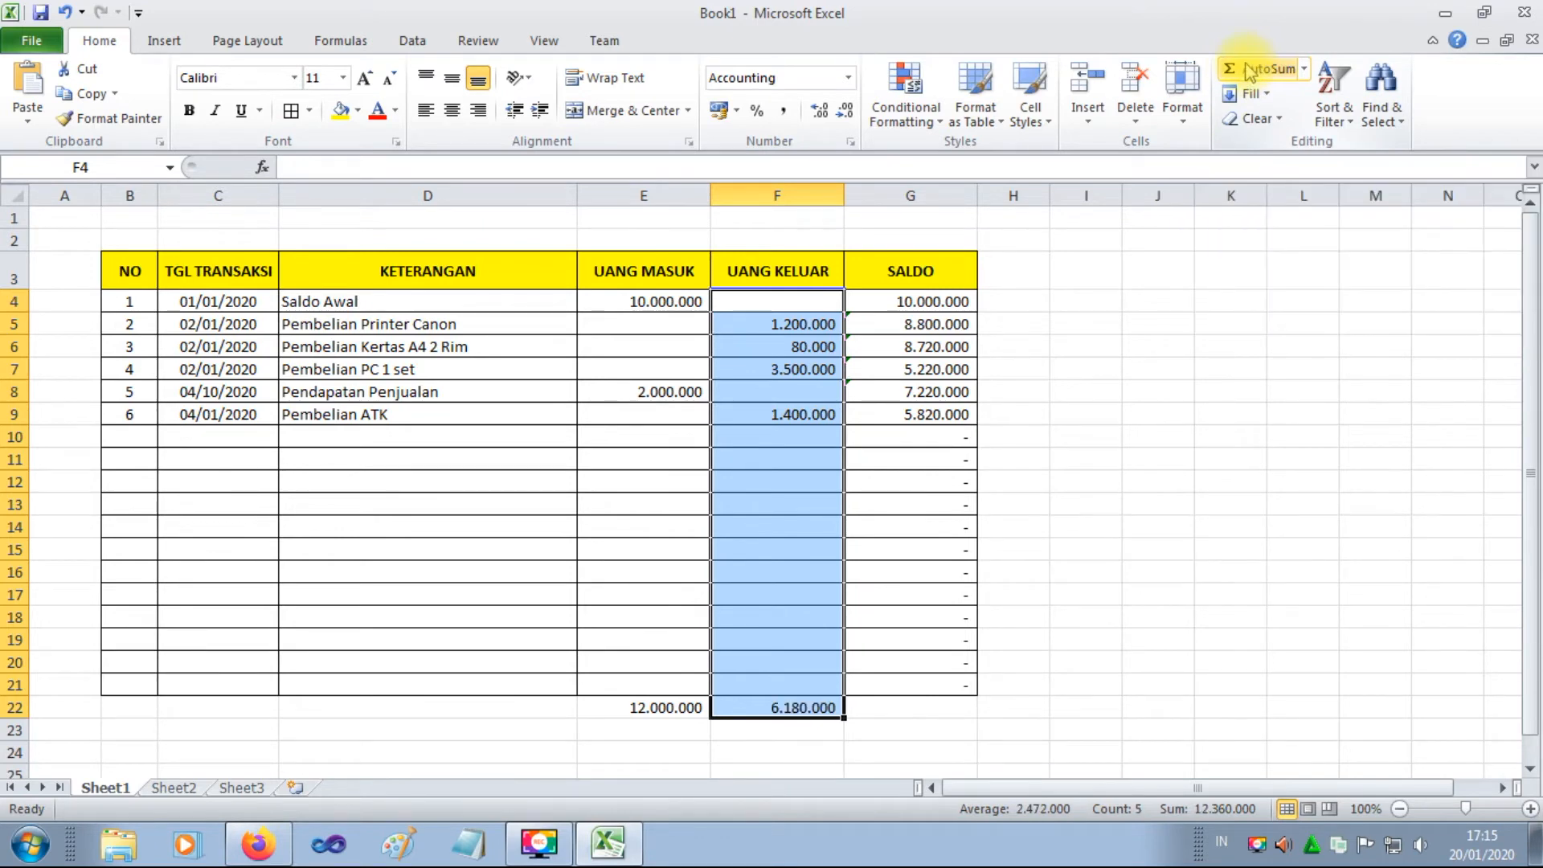
Open a blank Notepad document, narrow its window and move it over the worksheet, leaving it minimized.
left_click(895, 706)
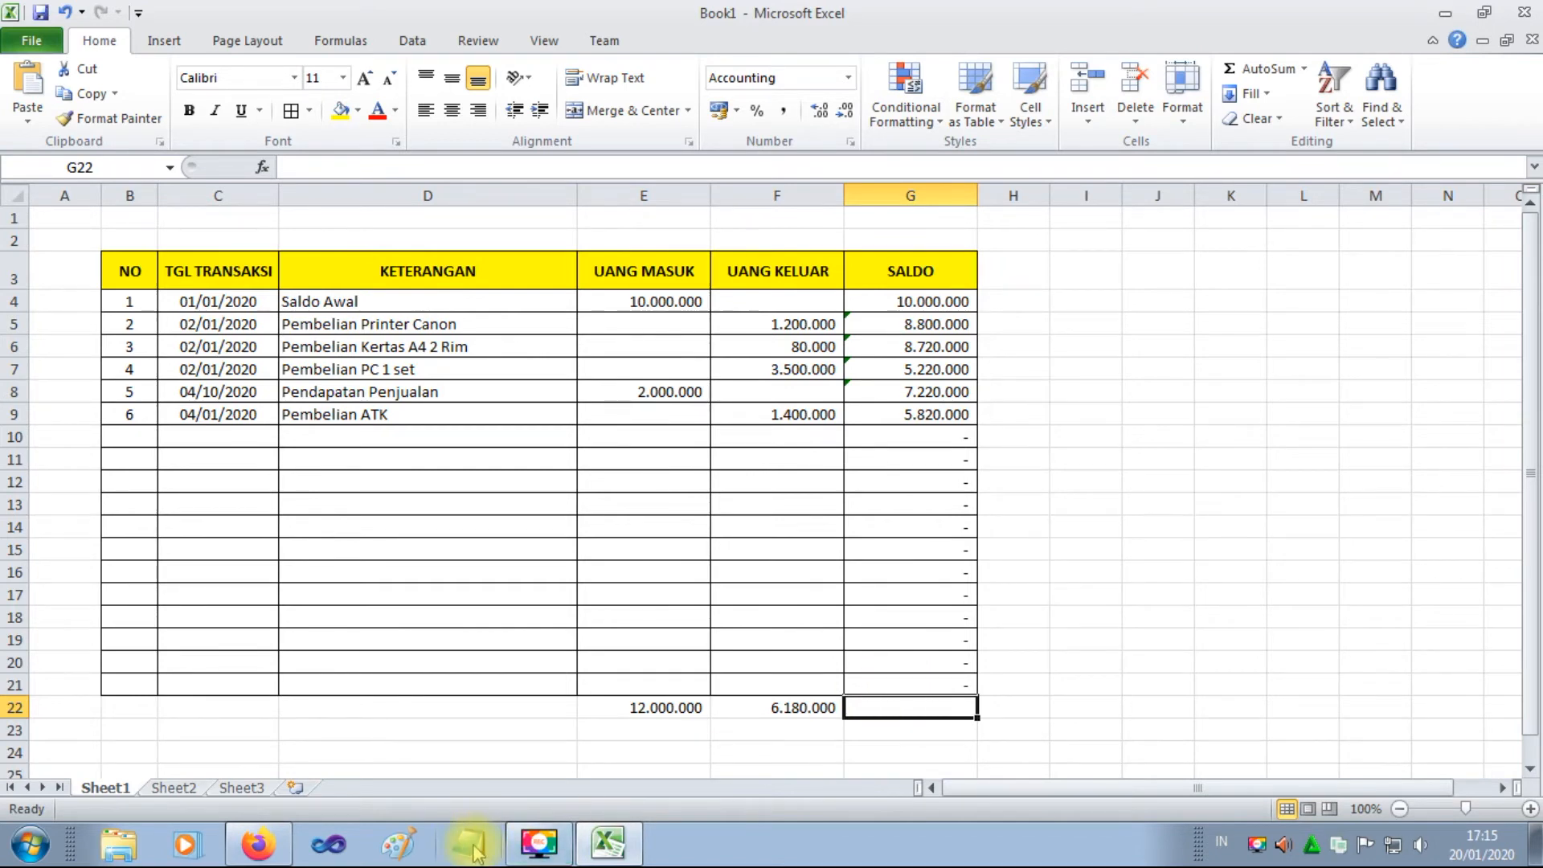
left_click(32, 844)
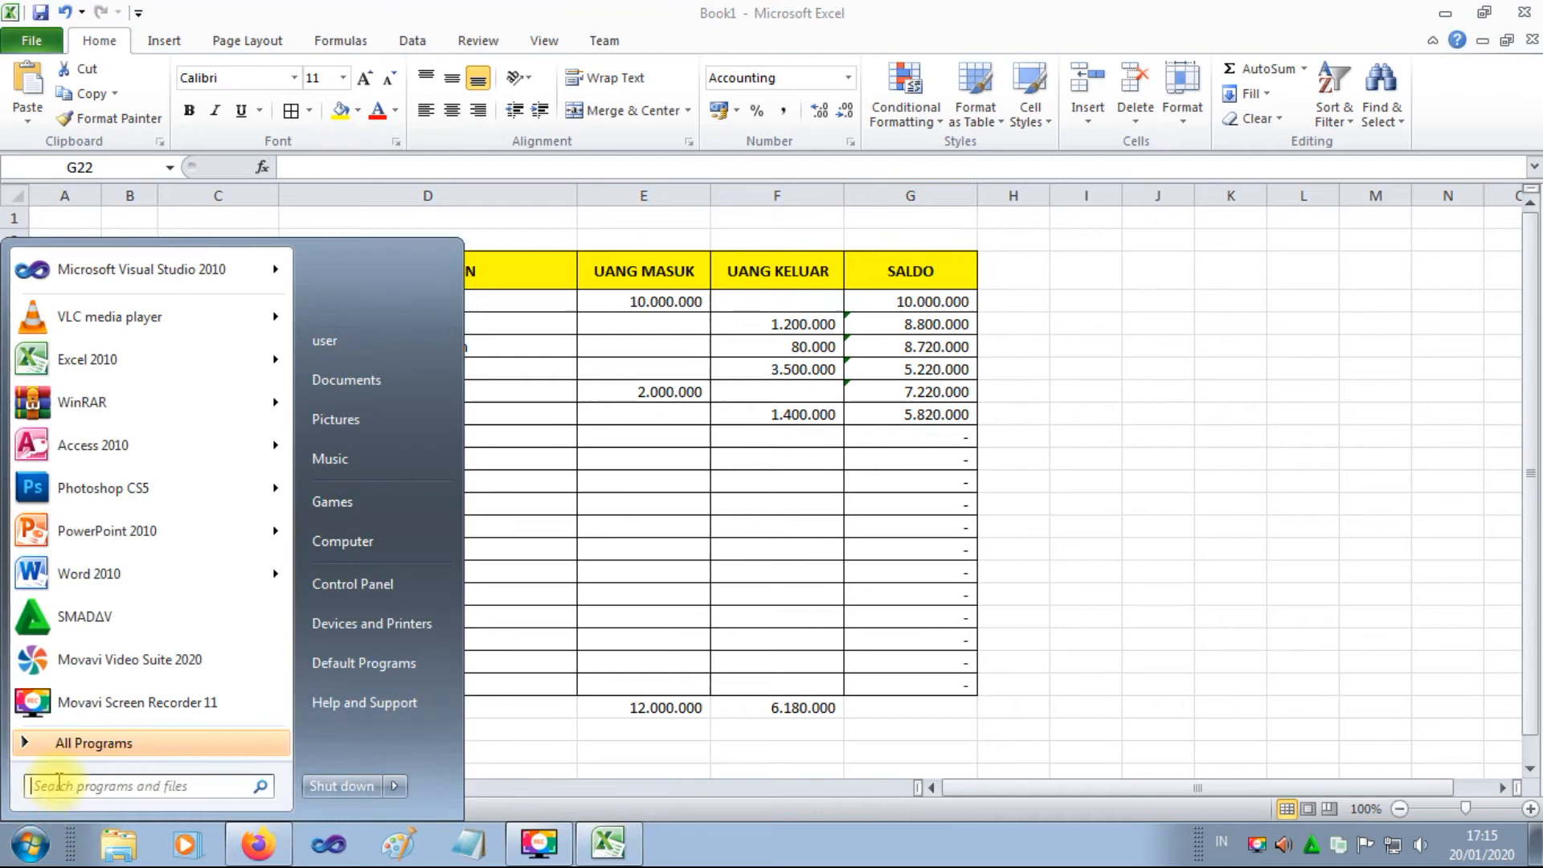
left_click(56, 742)
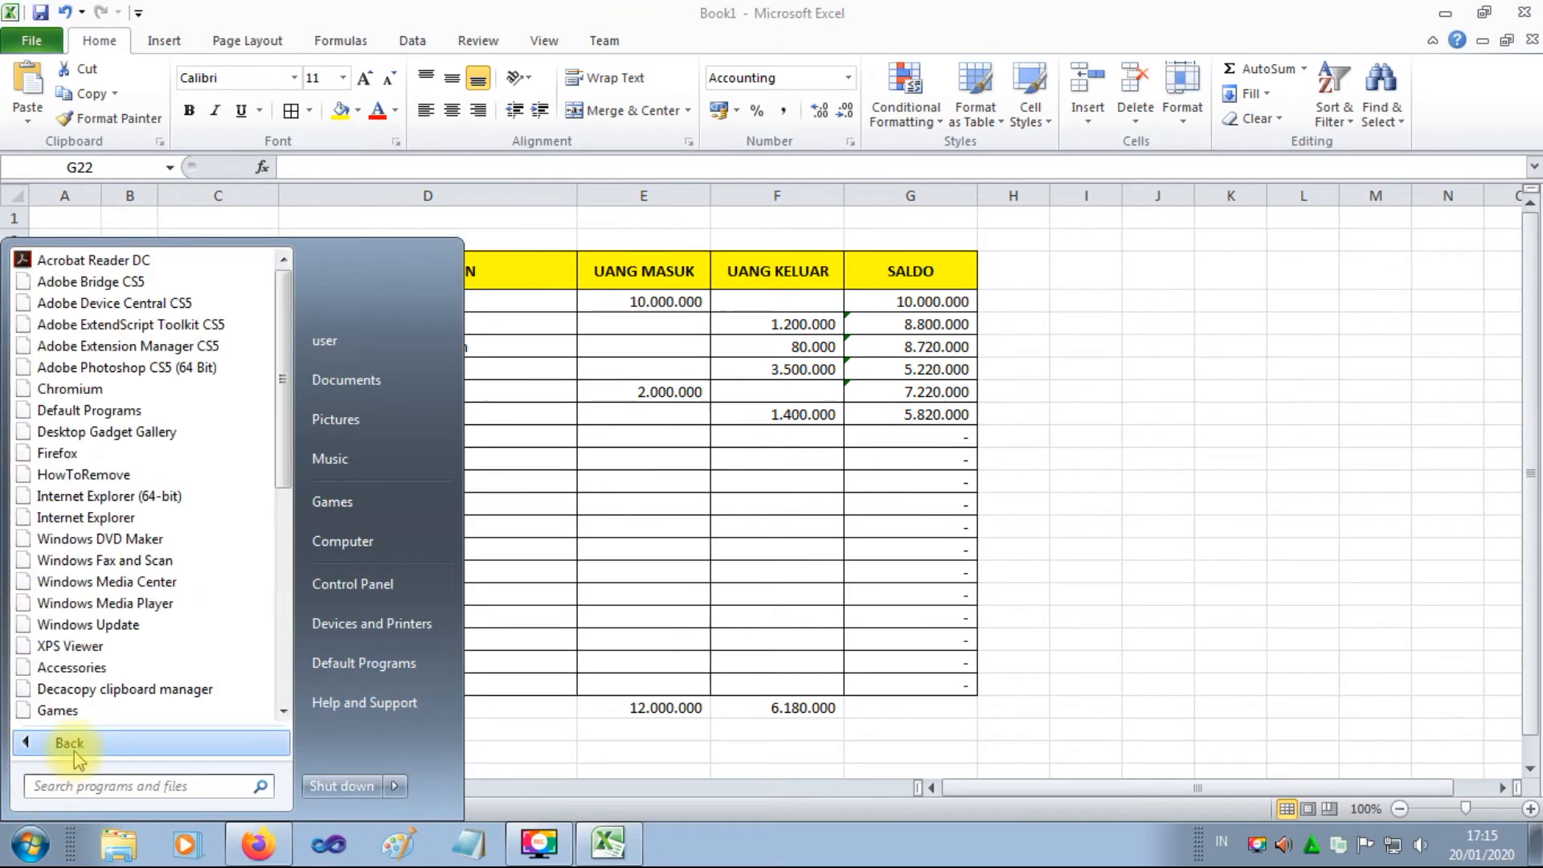
left_click(96, 669)
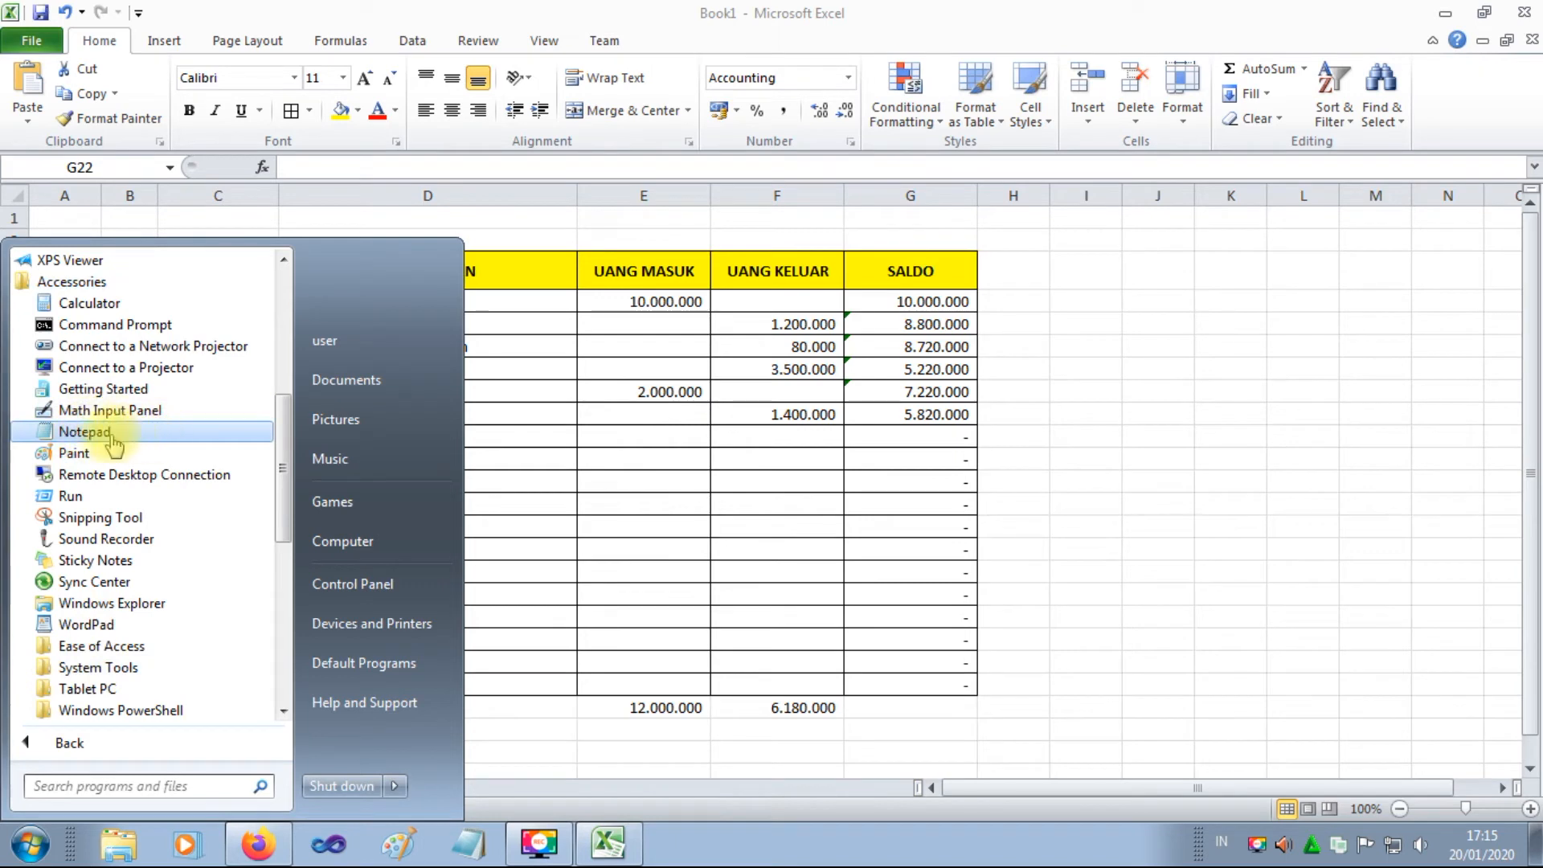
left_click(84, 432)
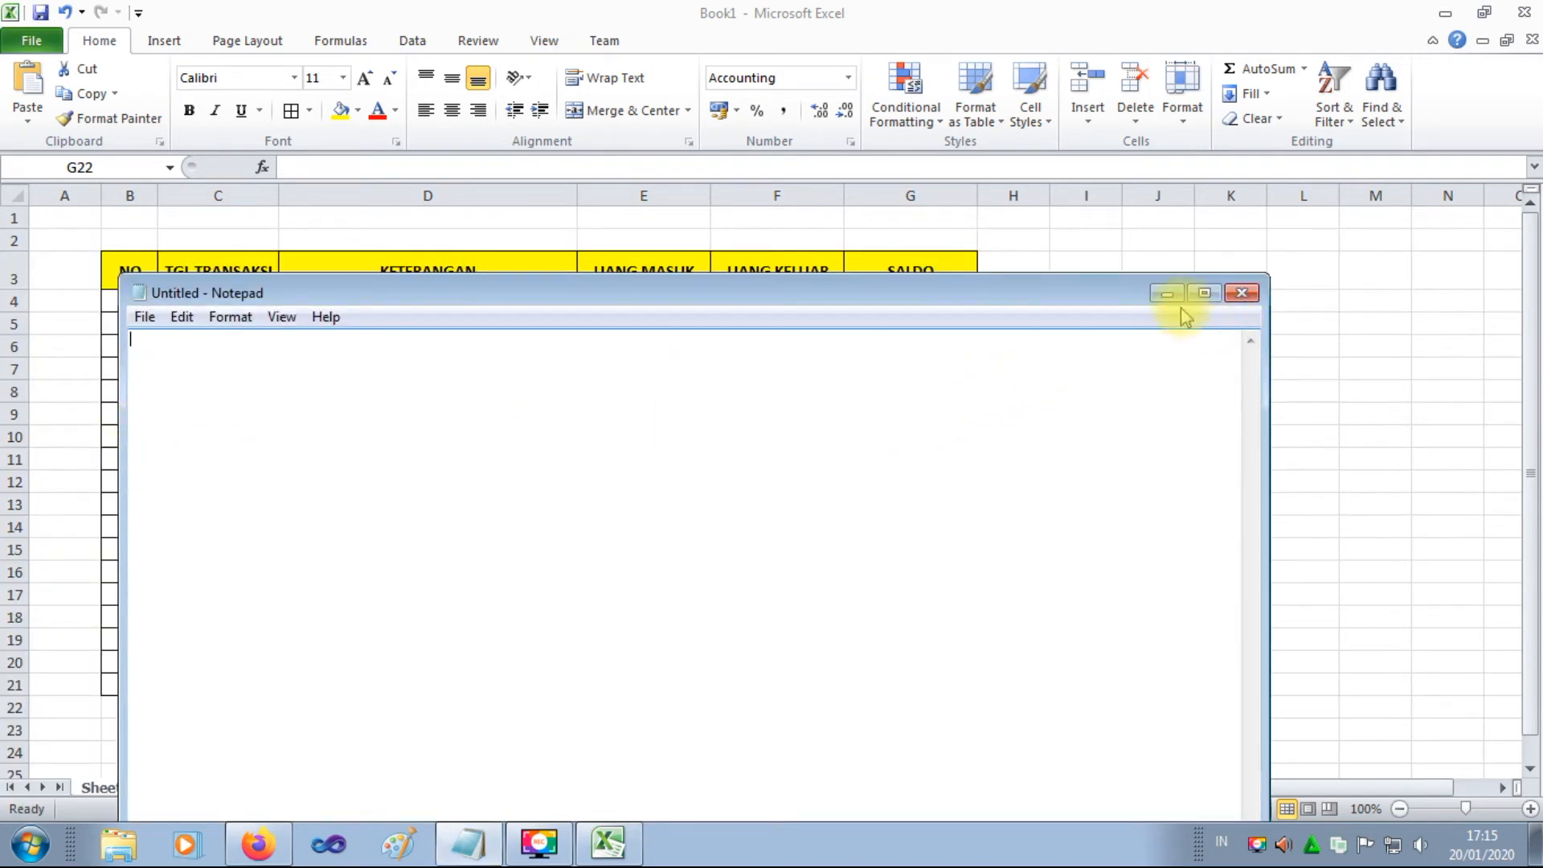
left_click_drag(1264, 345, 907, 377)
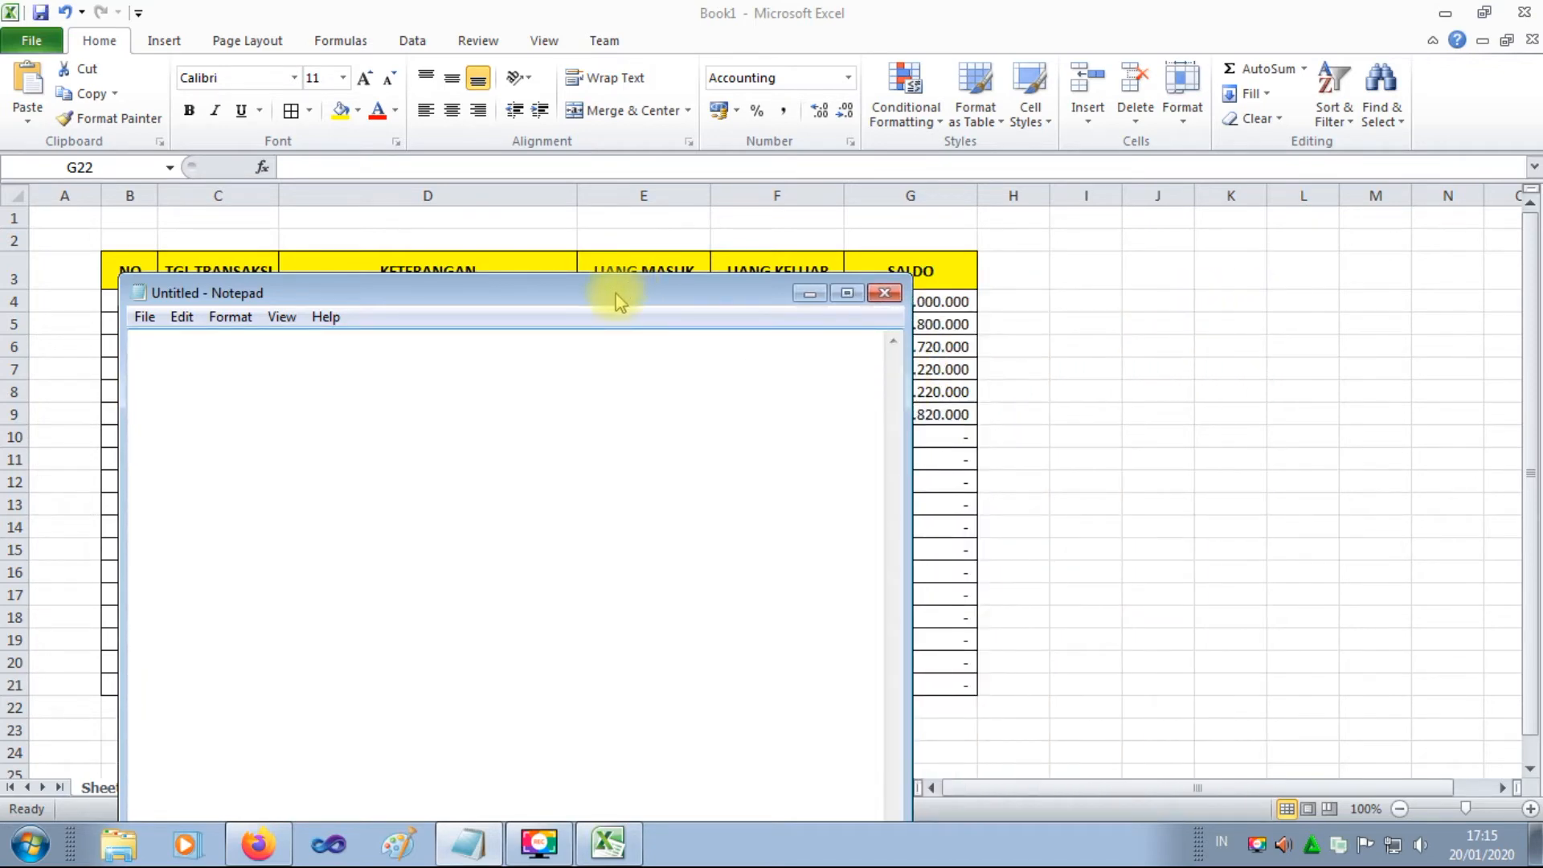
left_click_drag(615, 292, 1074, 244)
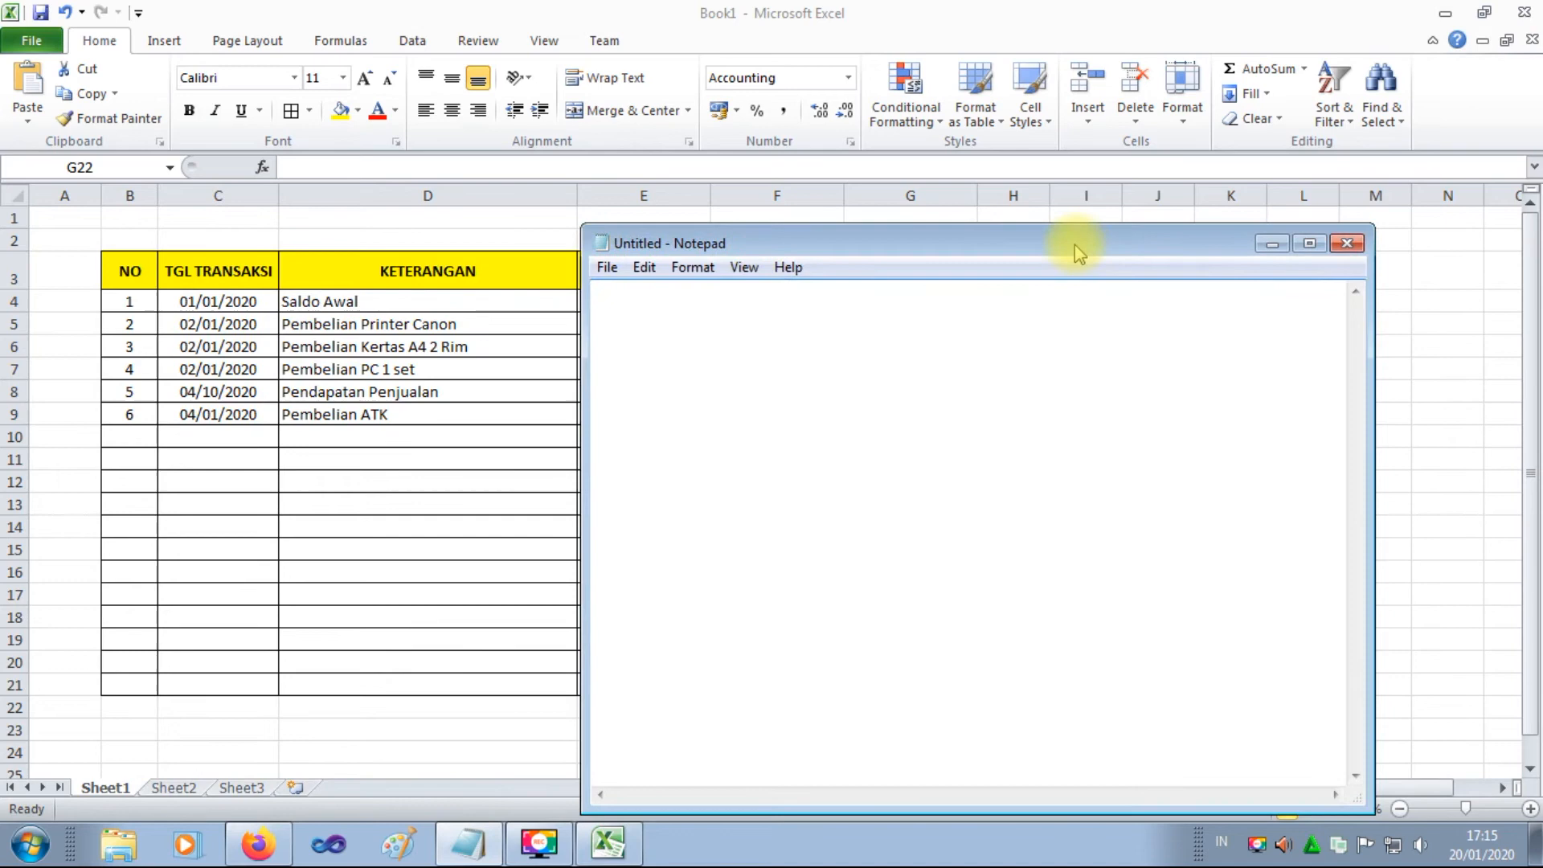
left_click(1270, 243)
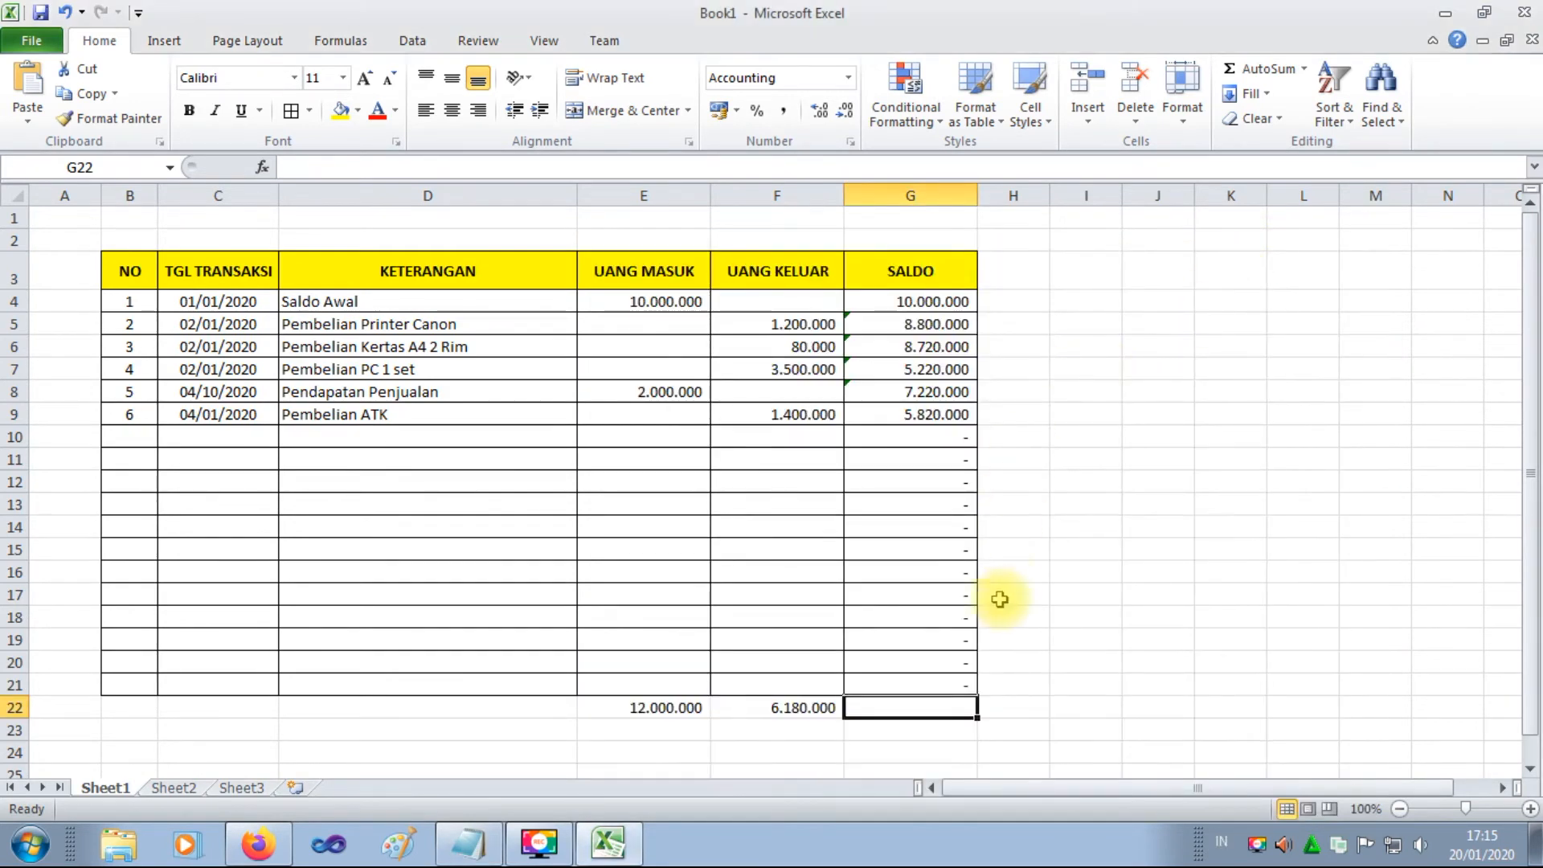
Copy the complete SALDO formula from cell G4 and paste it into the Notepad document.
left_click(904, 303)
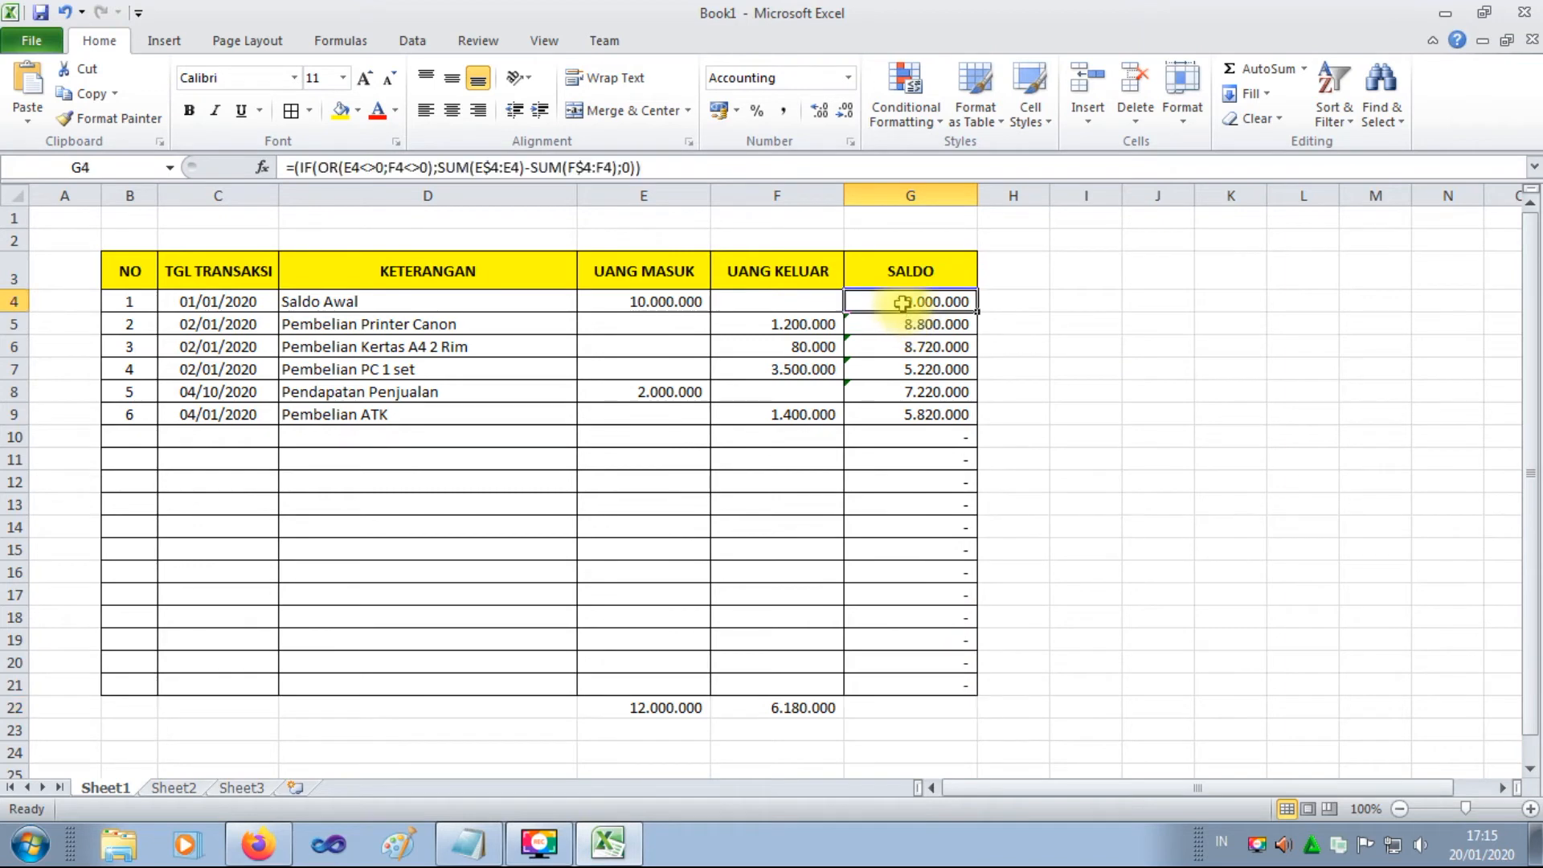
left_click_drag(287, 167, 674, 176)
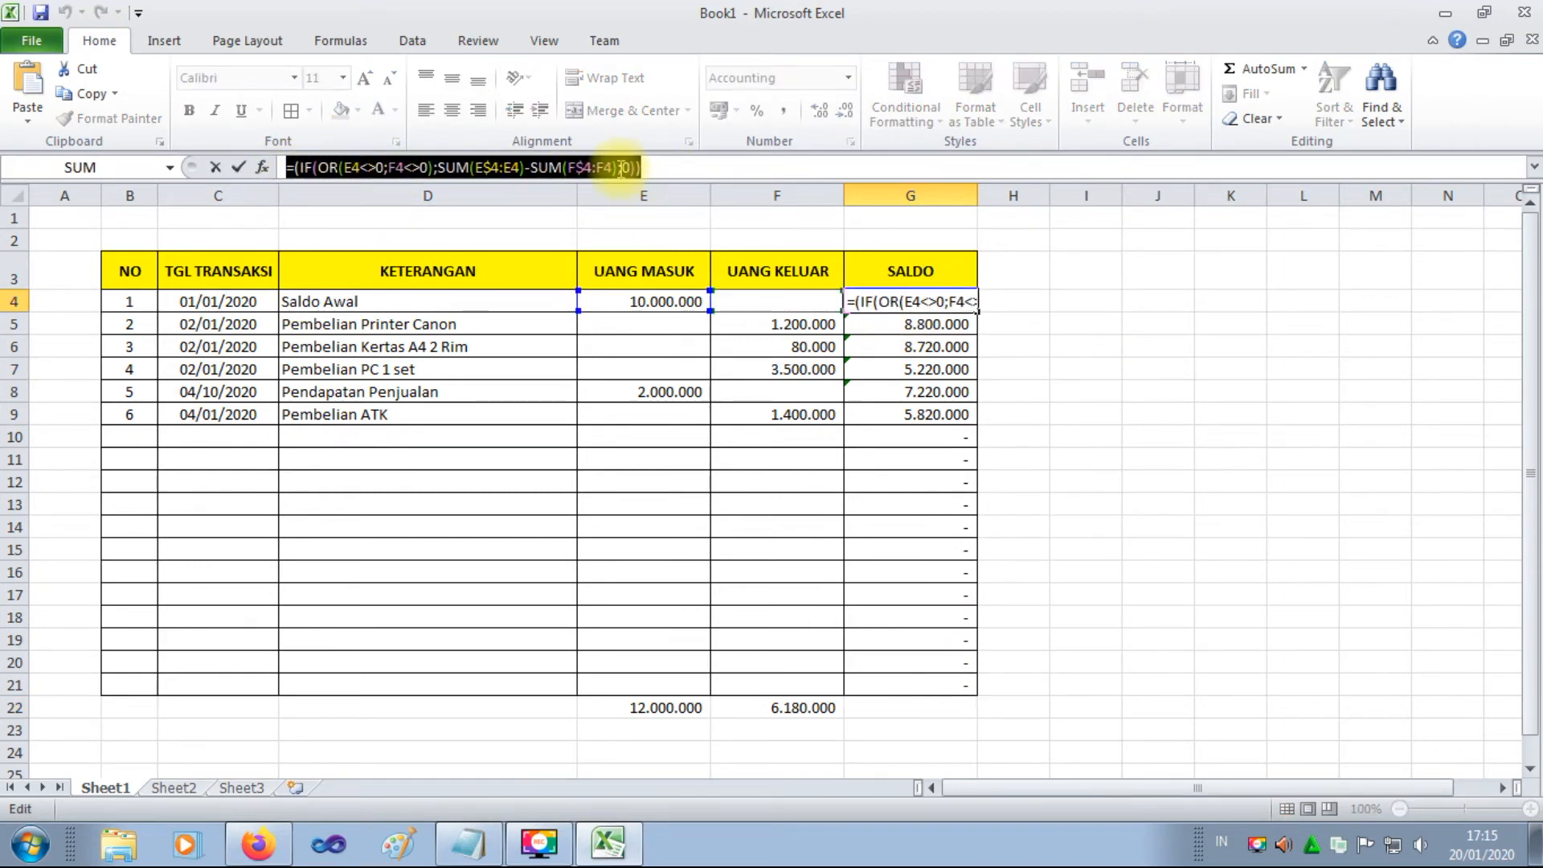
right_click(622, 171)
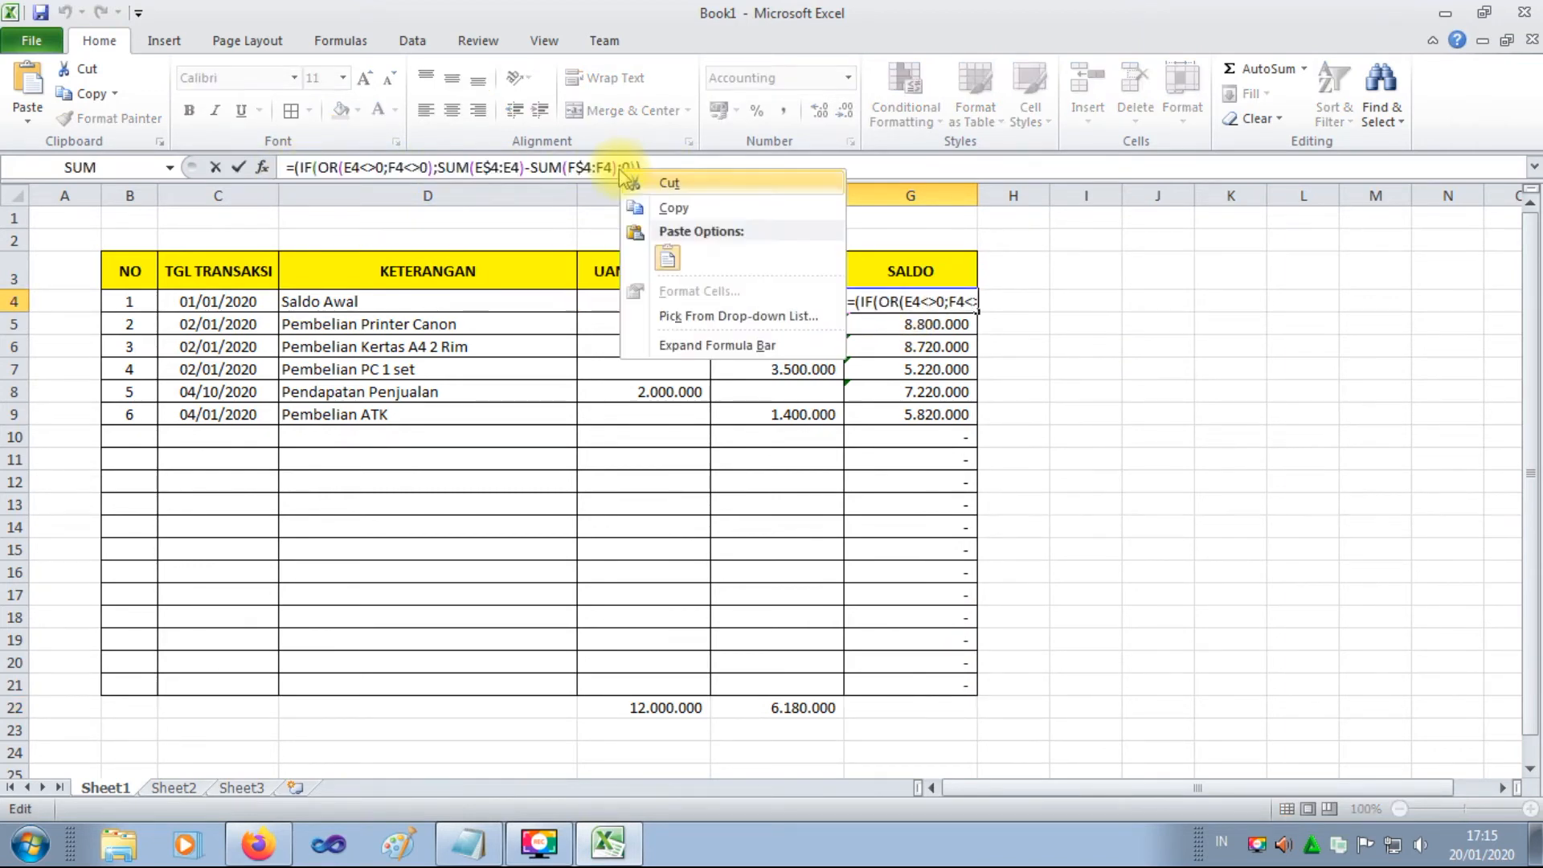
left_click(674, 208)
key("Escape")
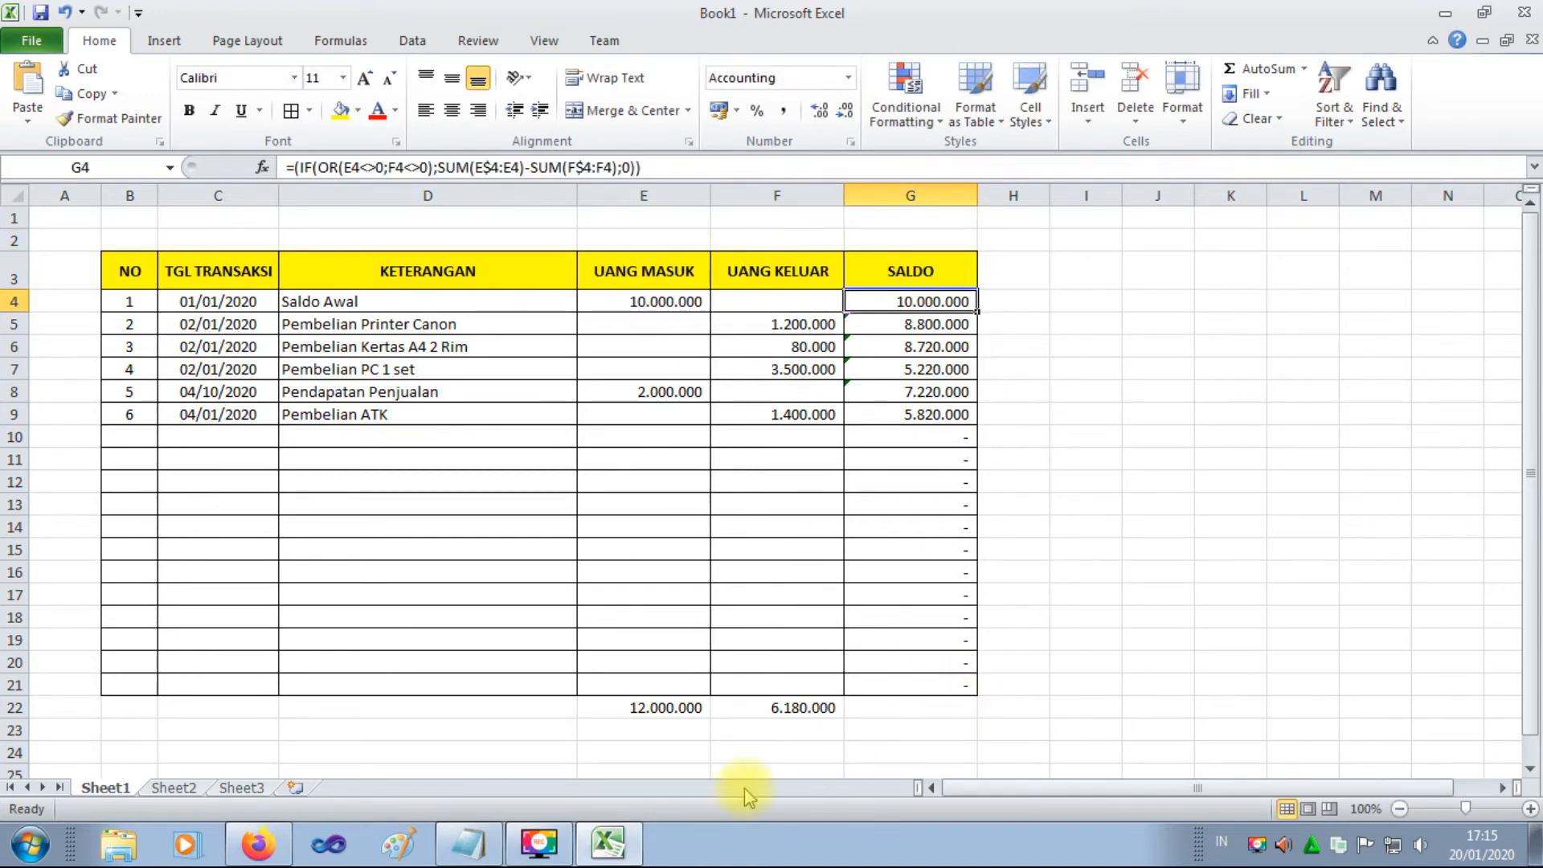
left_click(476, 850)
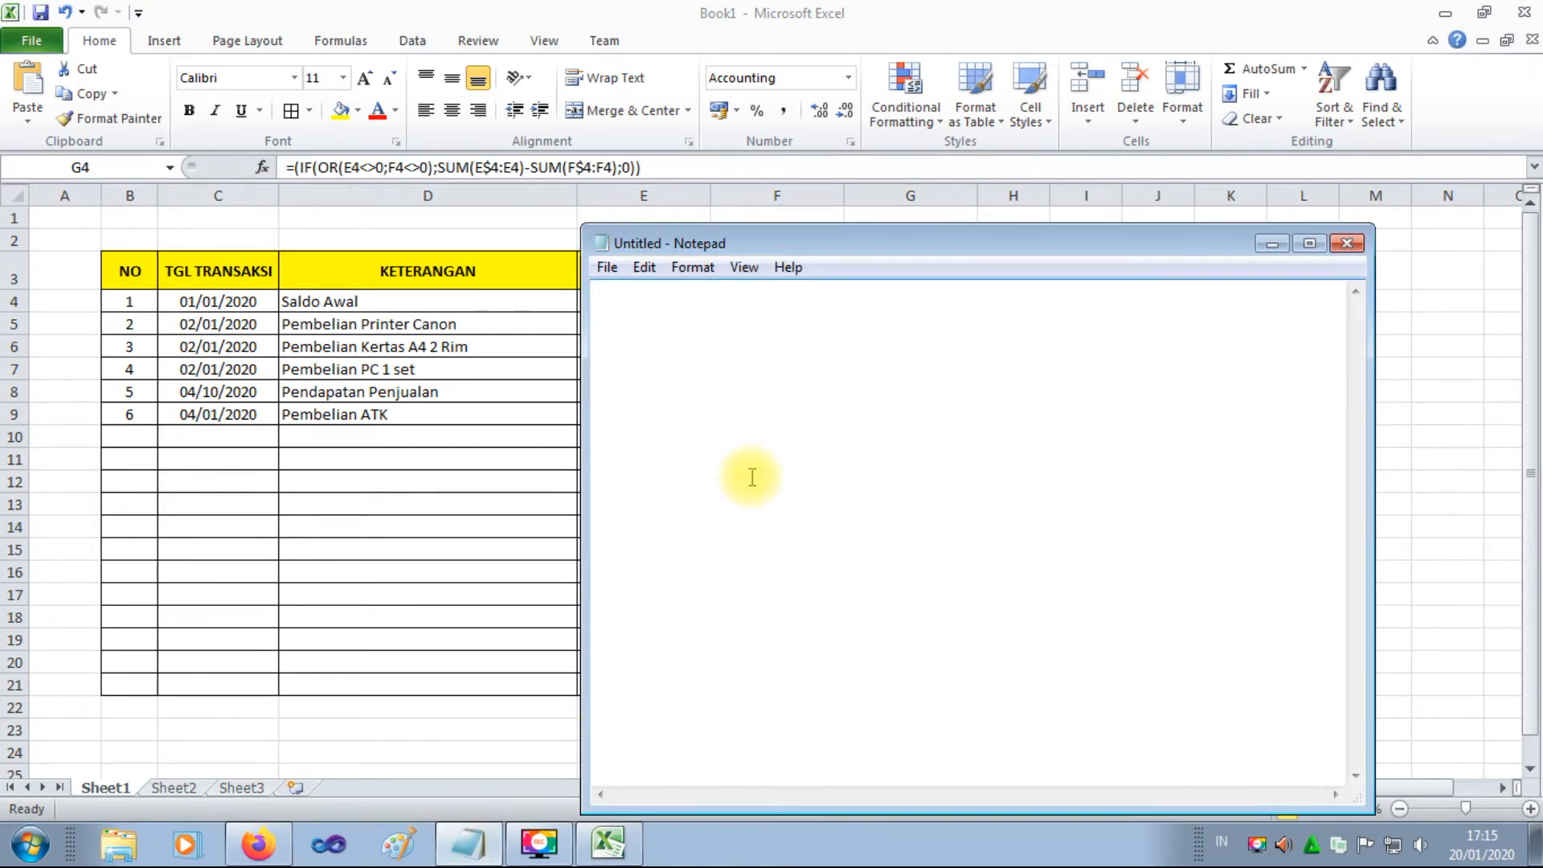
key("ctrl+v")
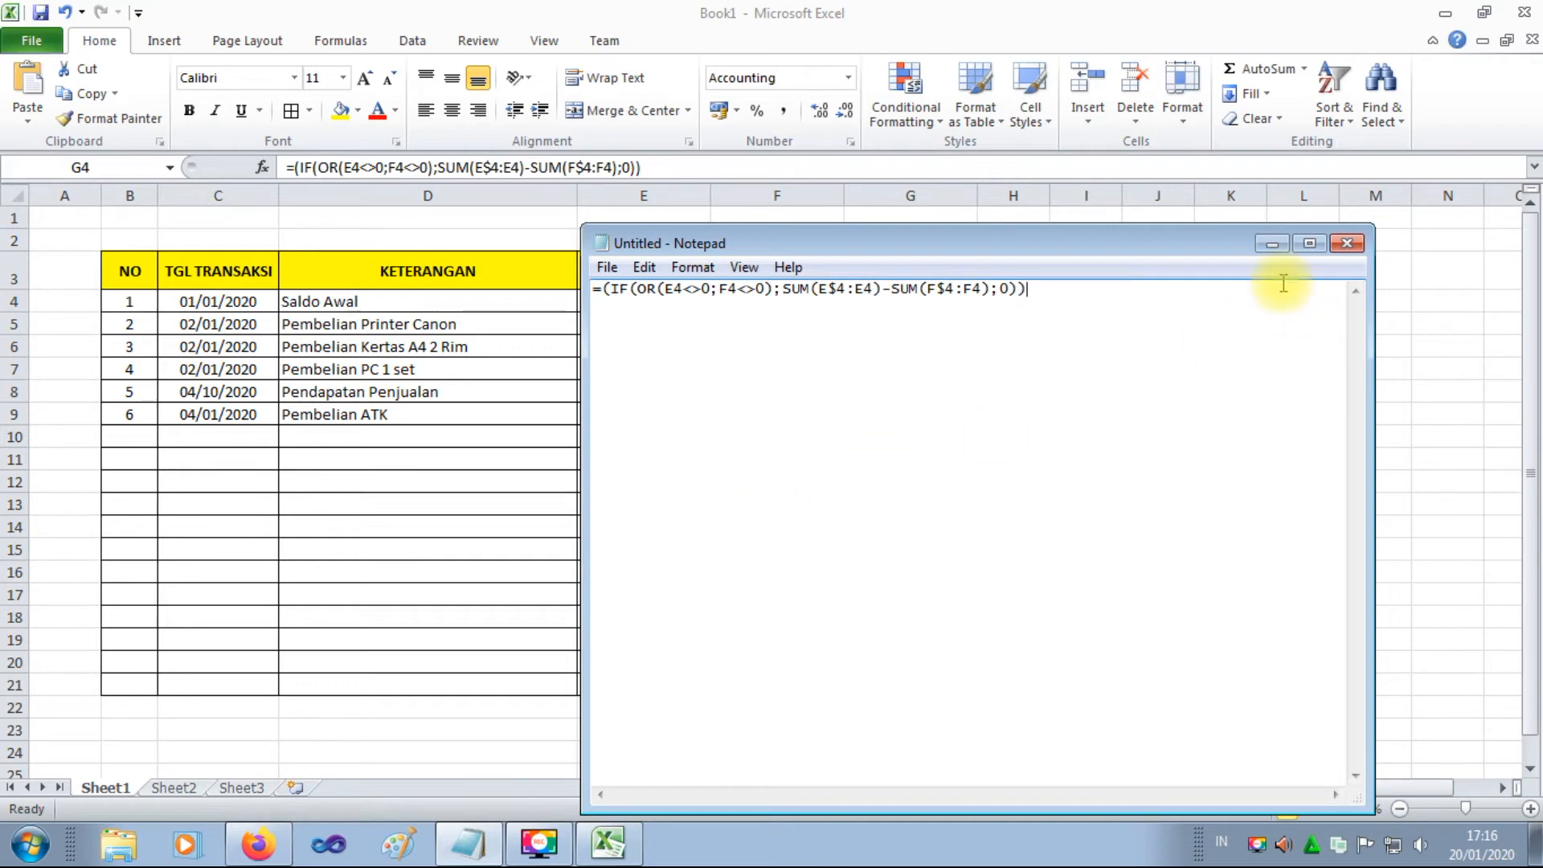
left_click(1270, 244)
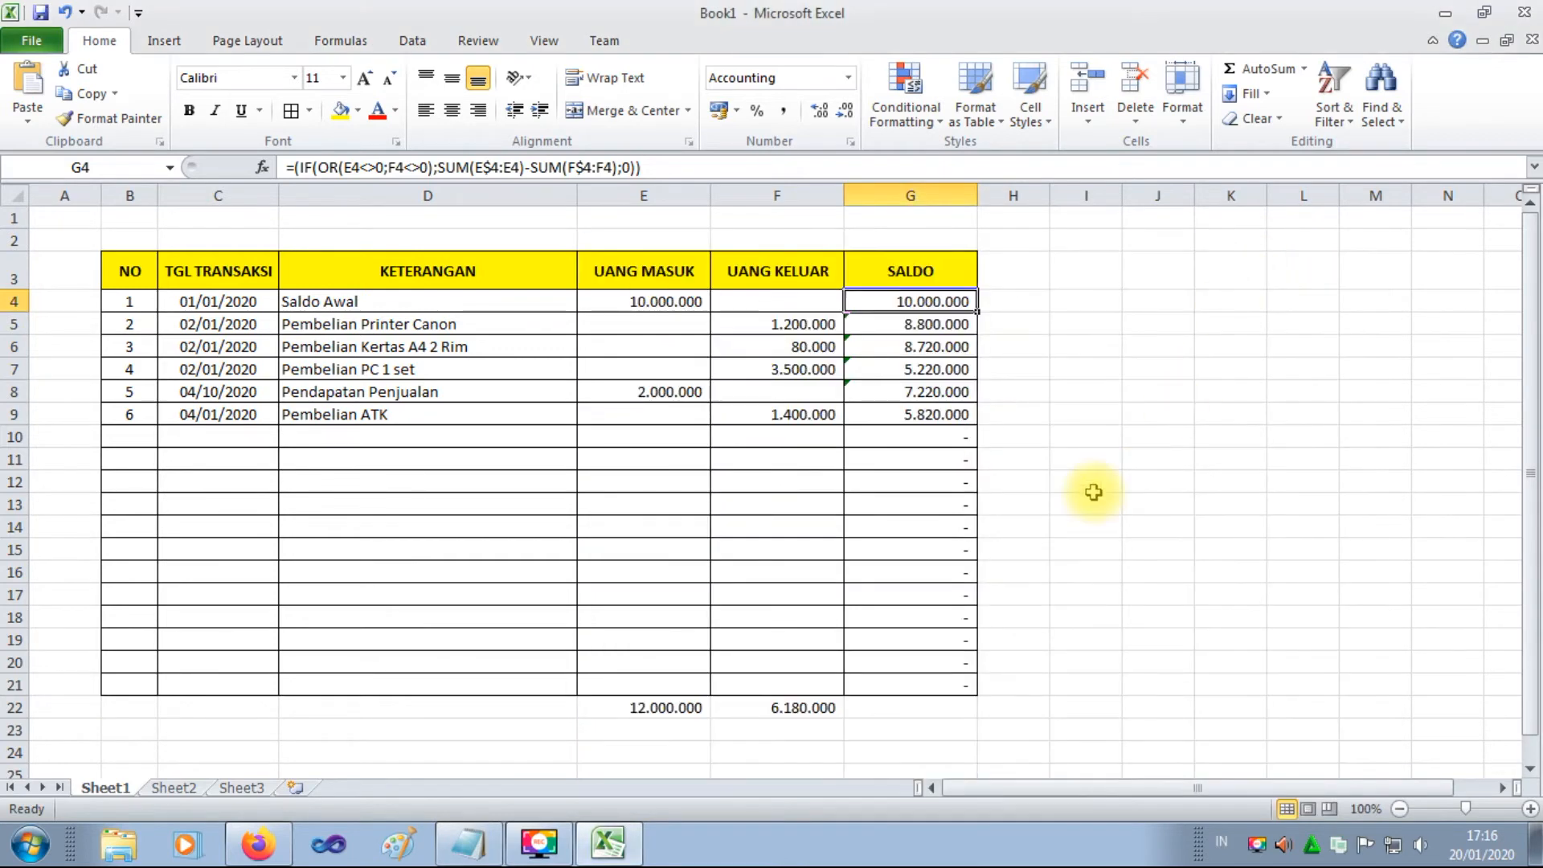
Shrink the Notepad window to fit the formula and place it clear of the table's totals row.
left_click(907, 705)
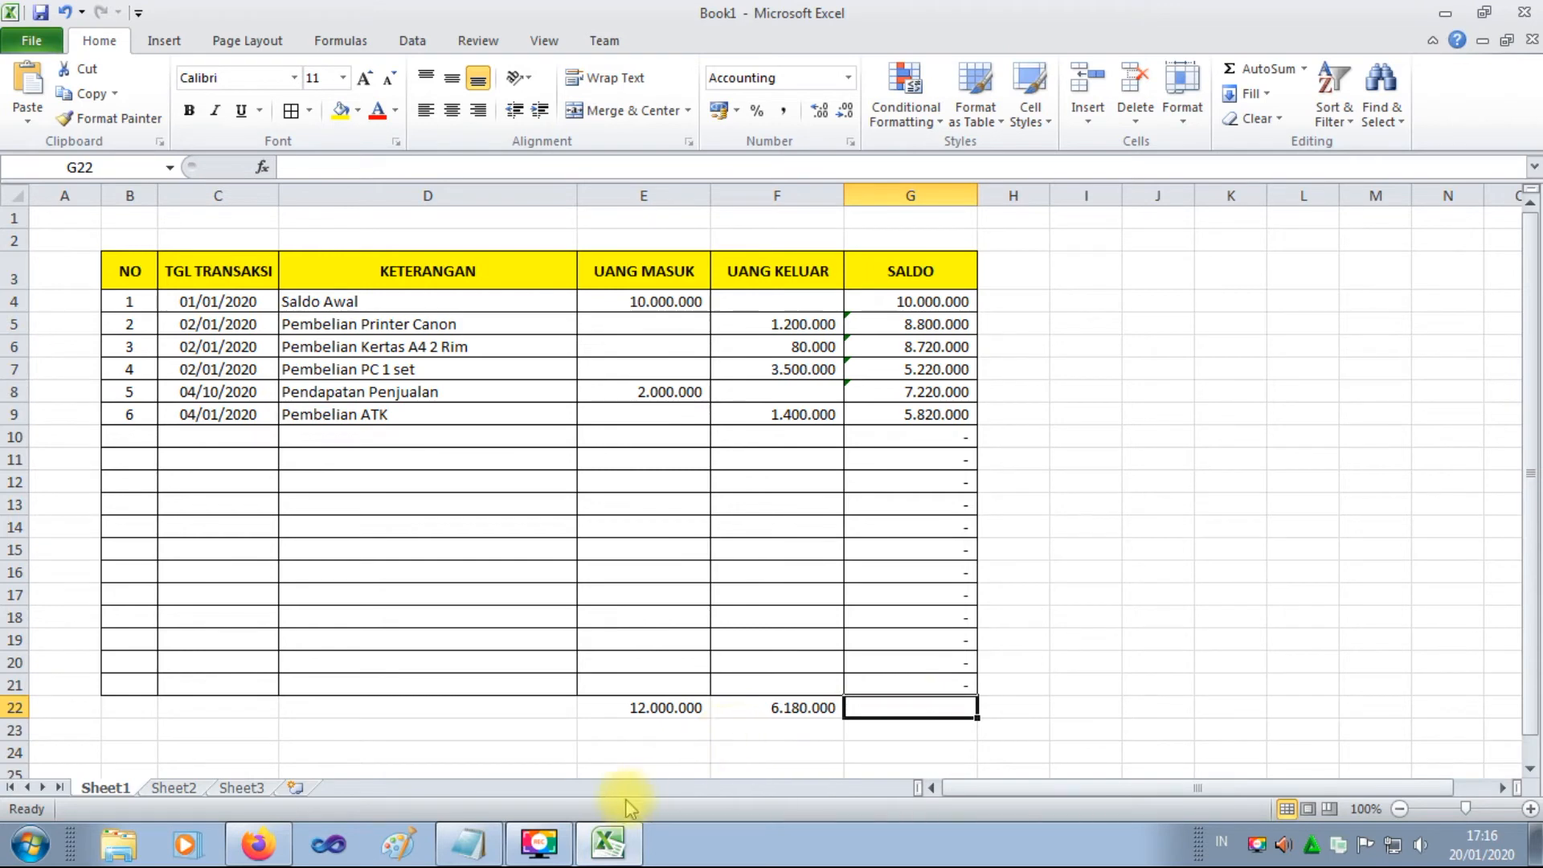
left_click(468, 842)
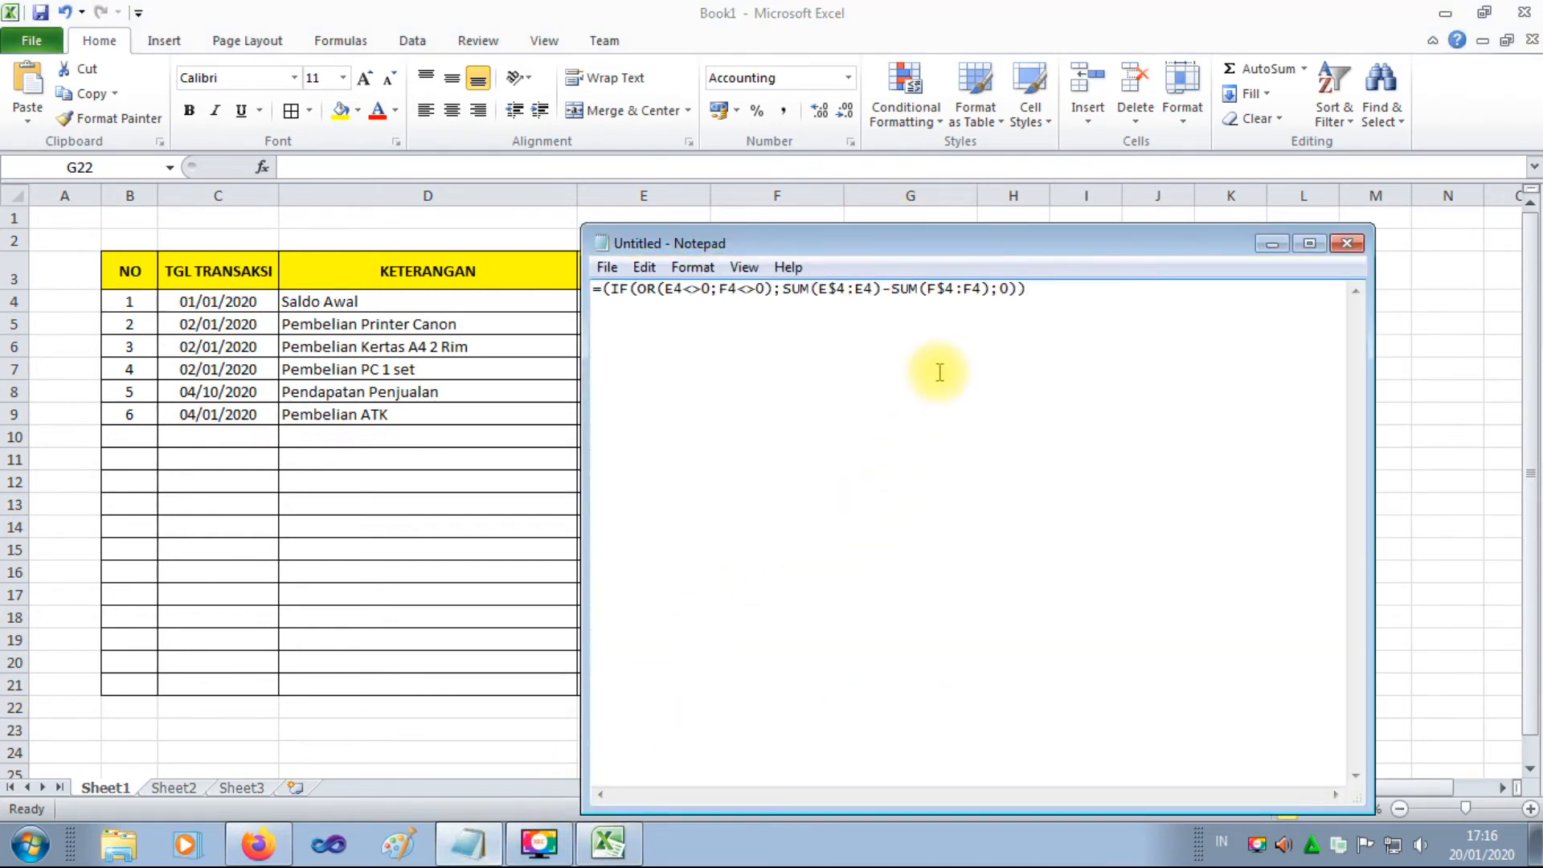
left_click_drag(1370, 385, 1078, 384)
left_click_drag(882, 811, 885, 387)
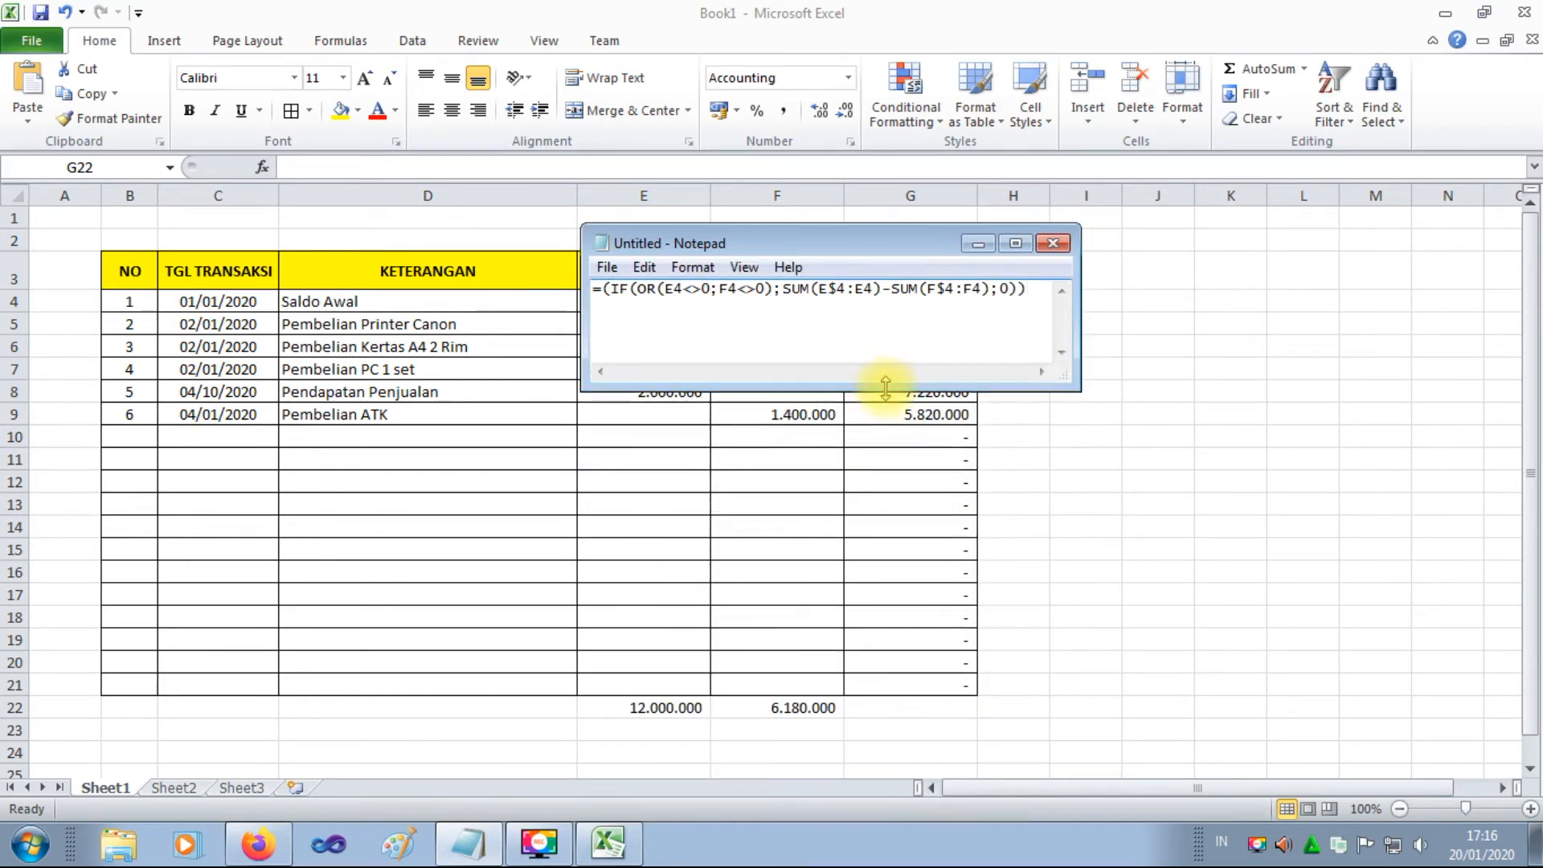
left_click_drag(913, 252, 1225, 482)
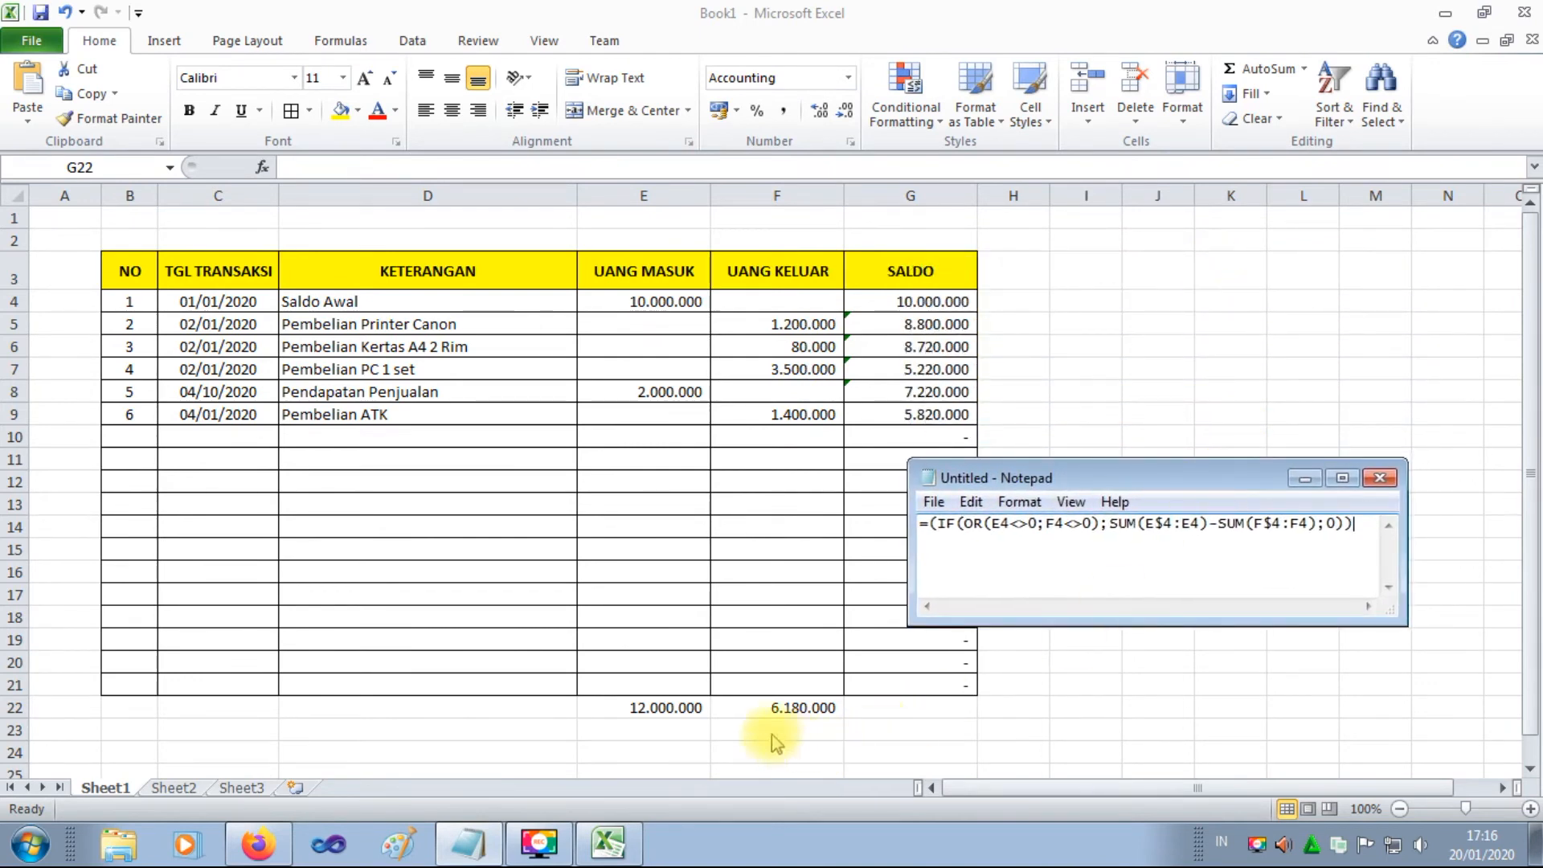
Return to Excel and check the cell references of the UANG MASUK and UANG KELUAR totals.
key("alt+Tab")
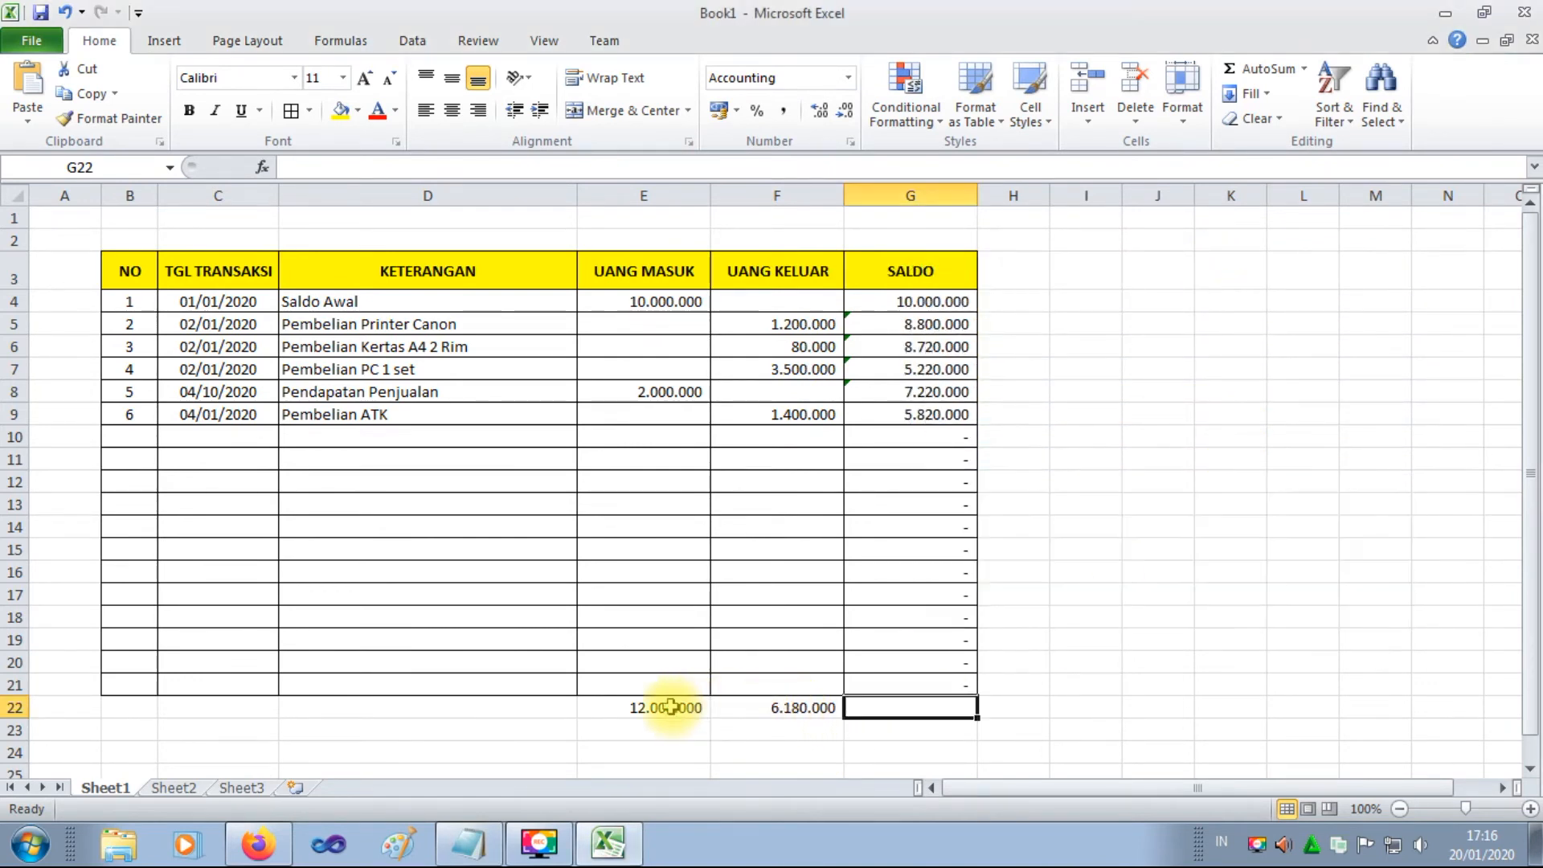
left_click(670, 706)
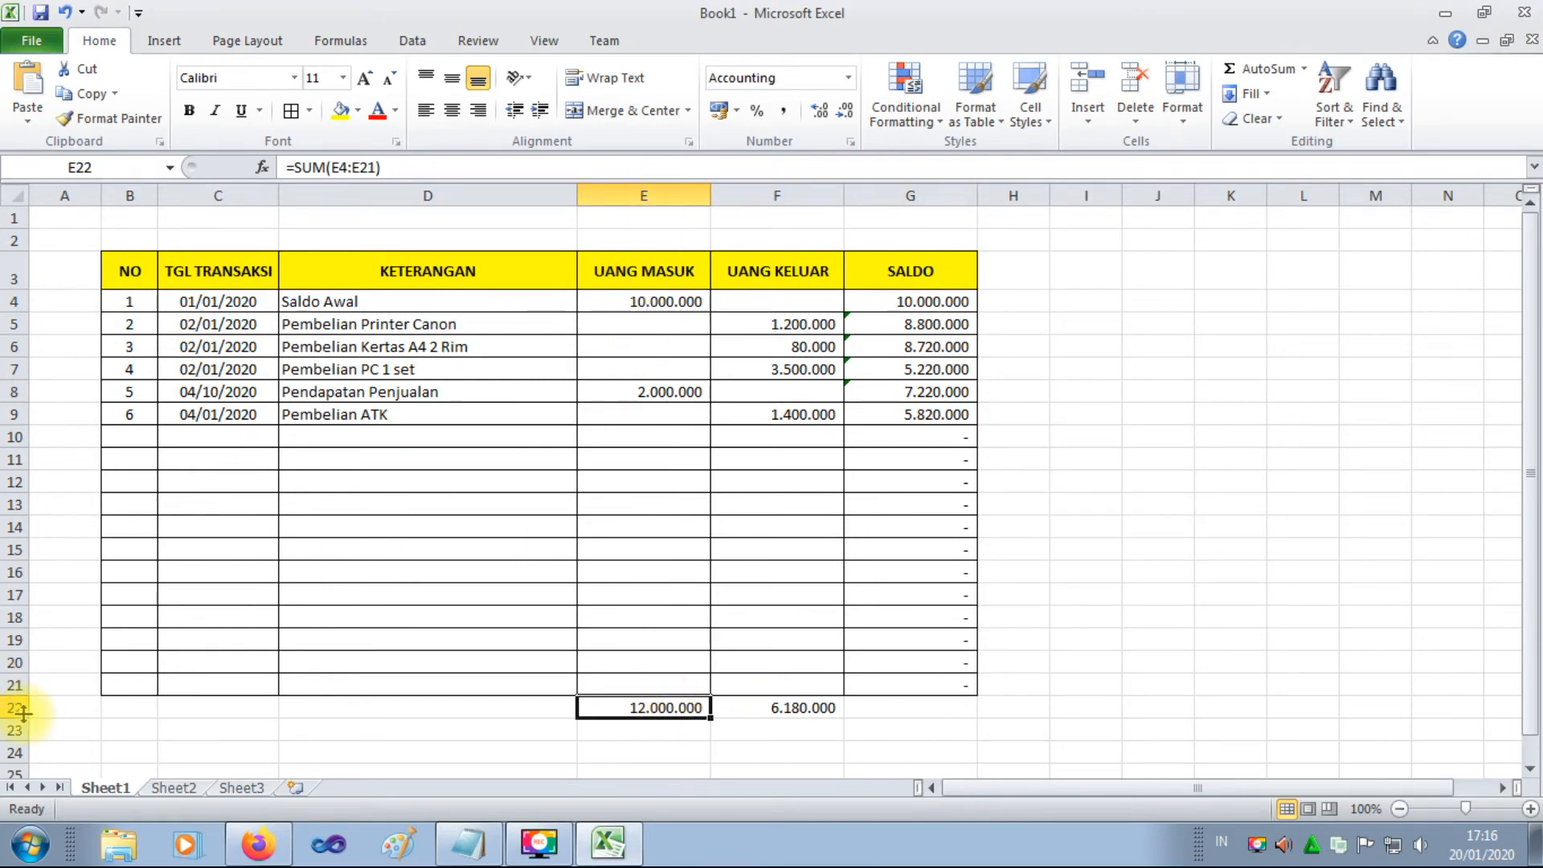
left_click(806, 711)
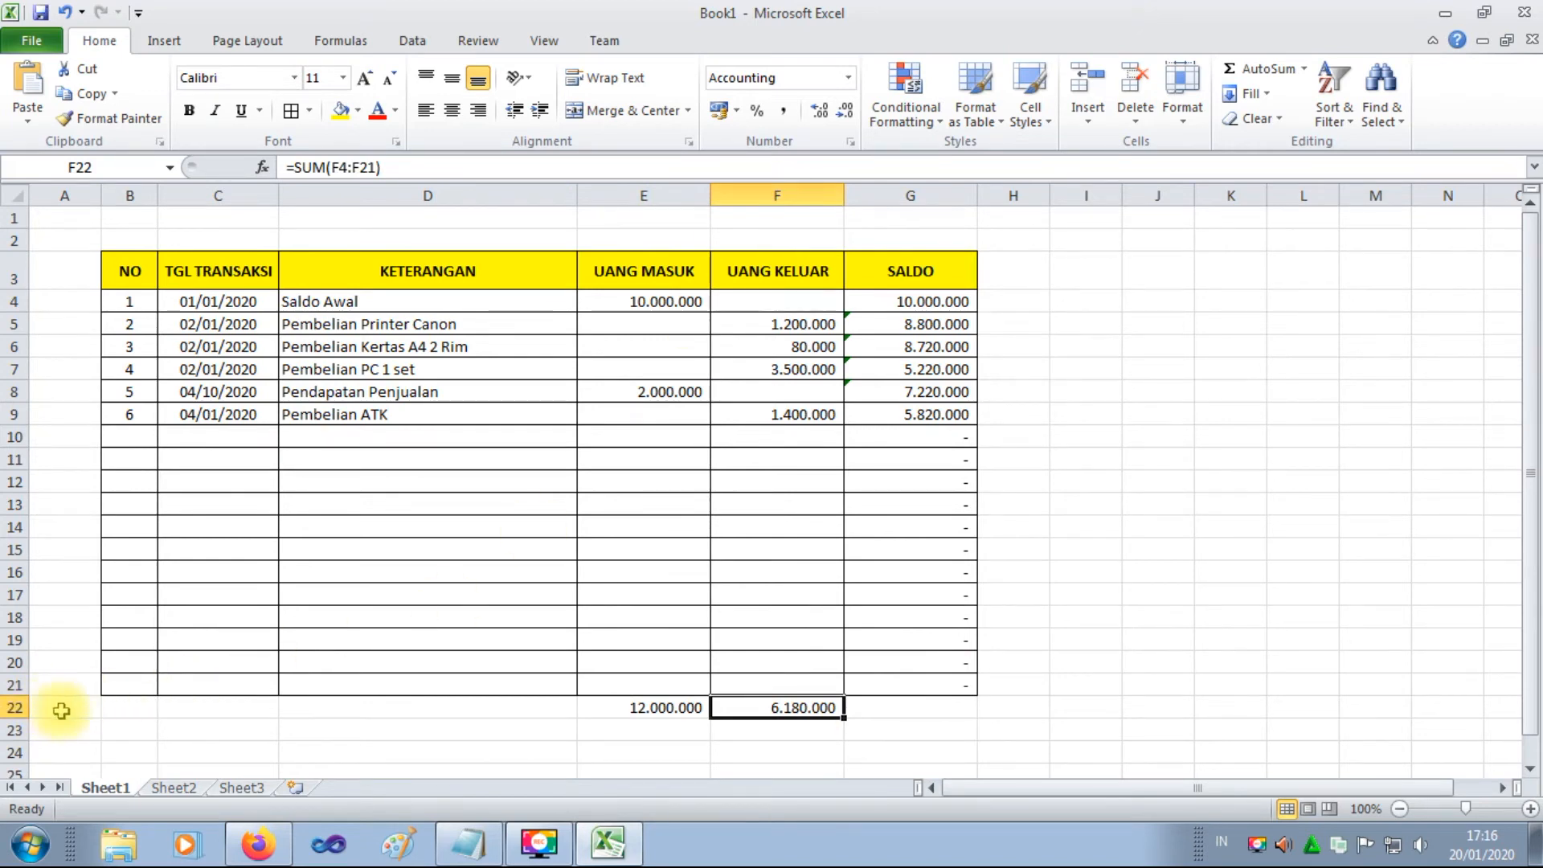
Switch to Notepad and change the formula's OR condition to reference E22 and F22.
left_click(474, 844)
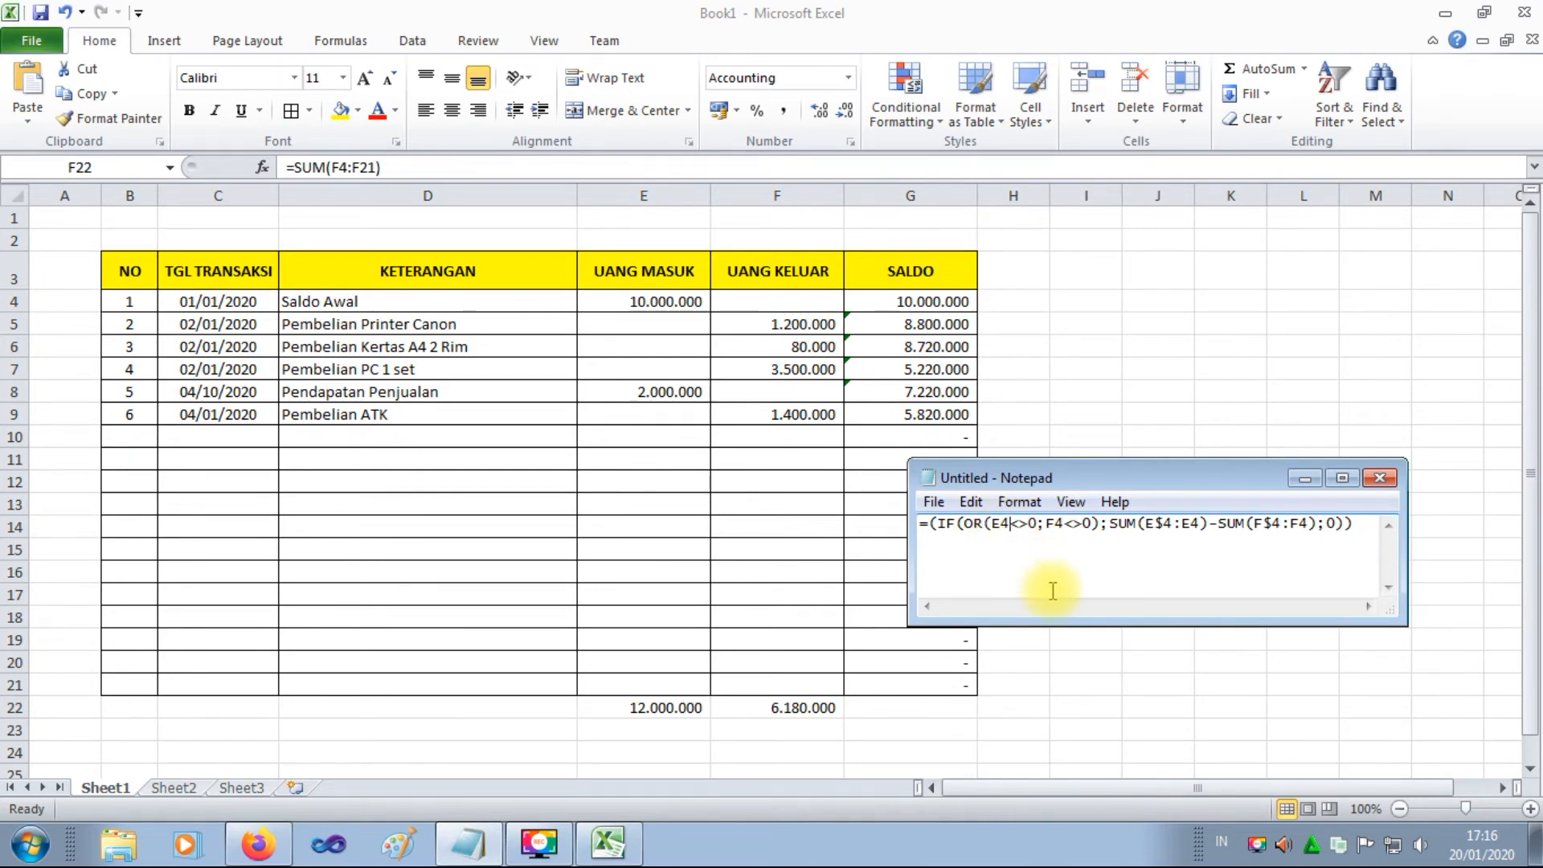
key("BackSpace")
type("22")
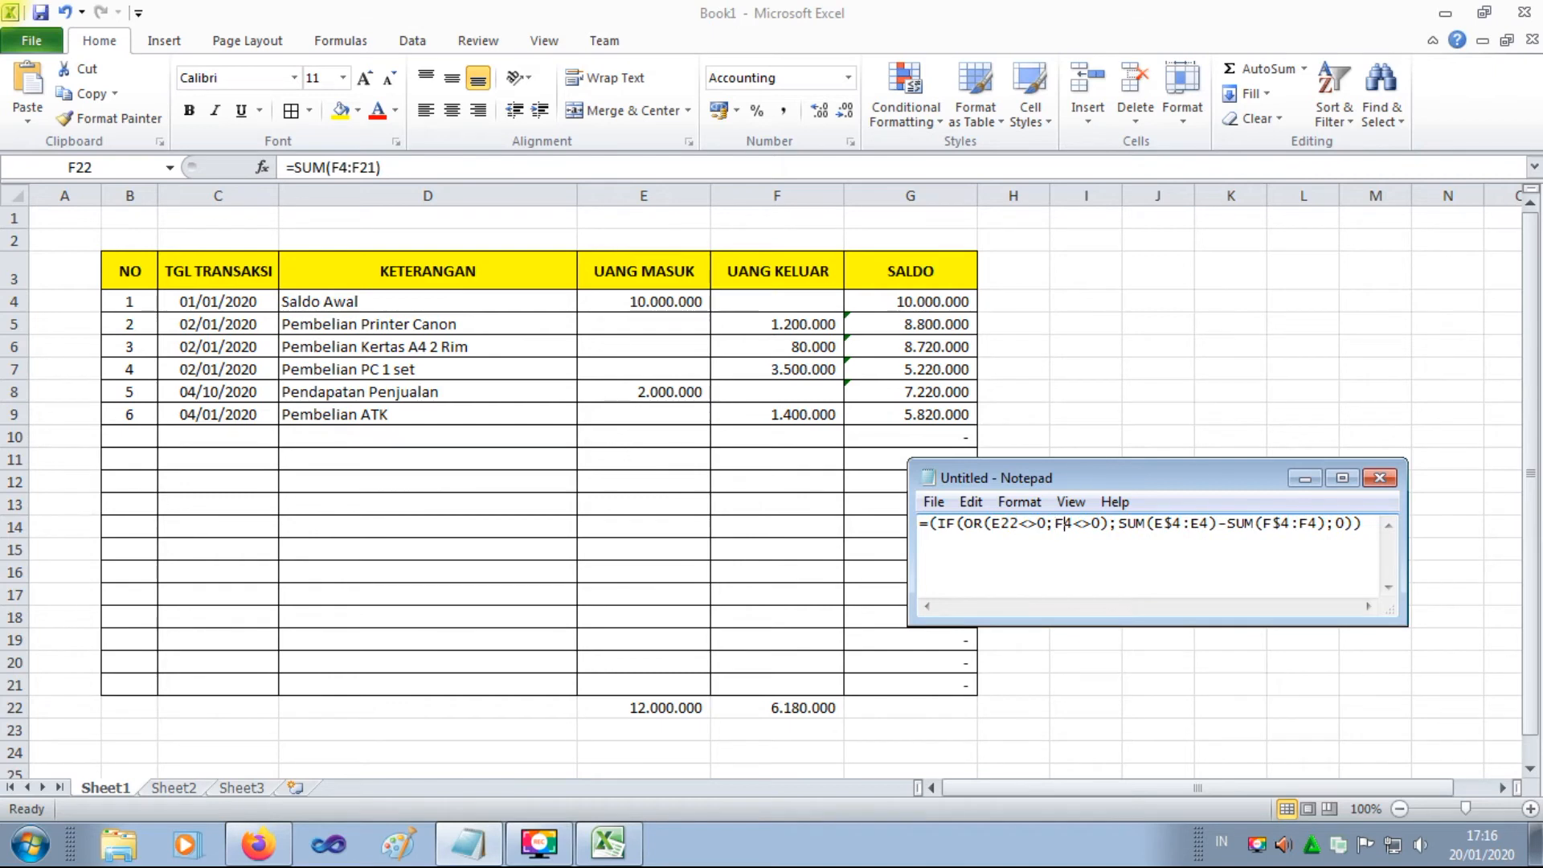
key("BackSpace")
type("22")
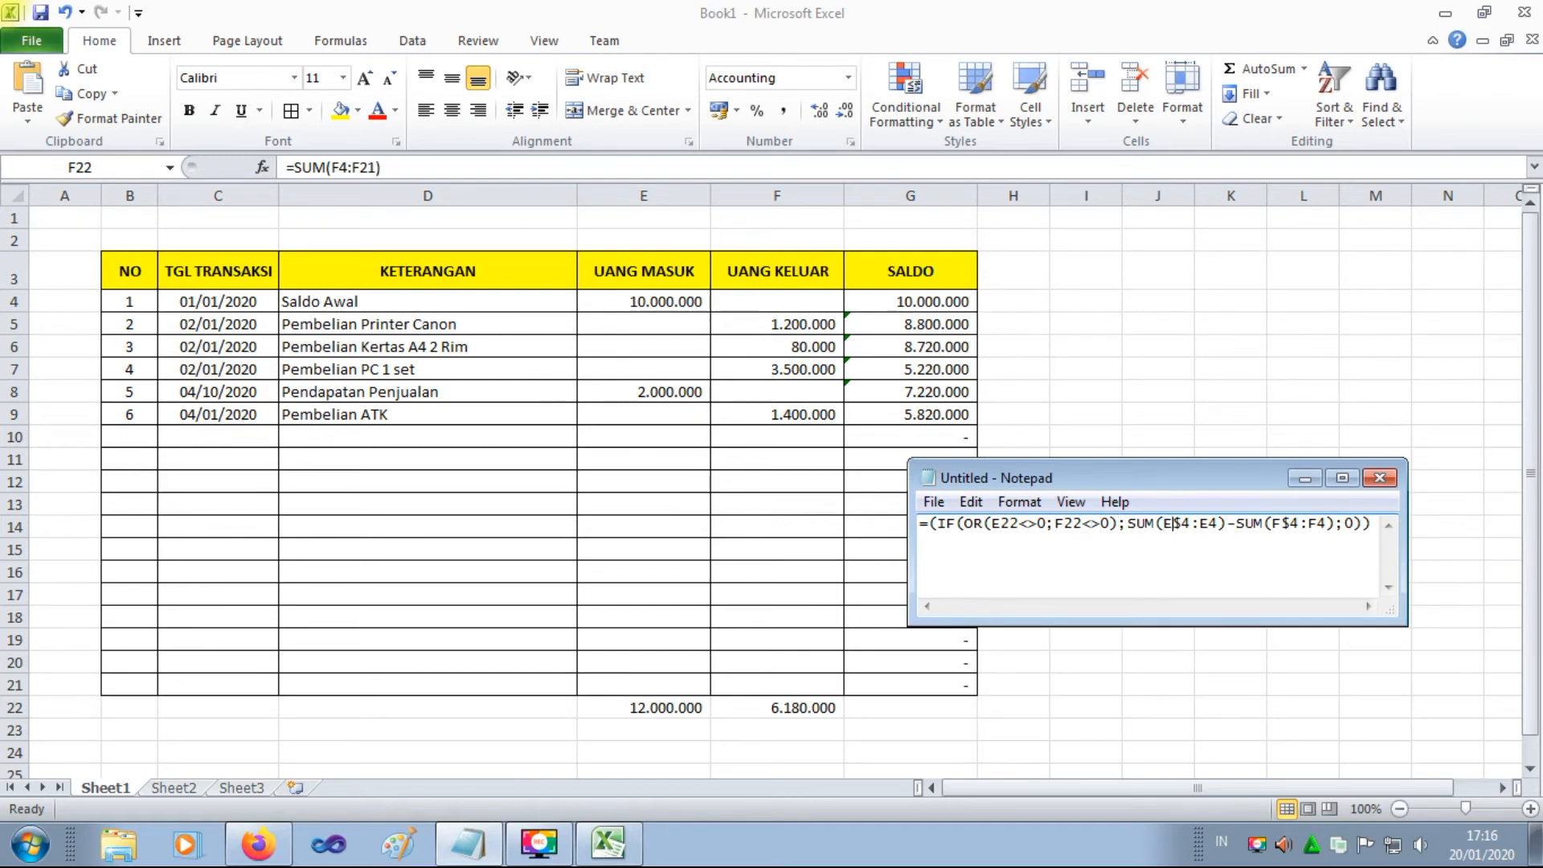
Change the range of the first SUM in the Notepad formula to E$22:E22.
key("BackSpace")
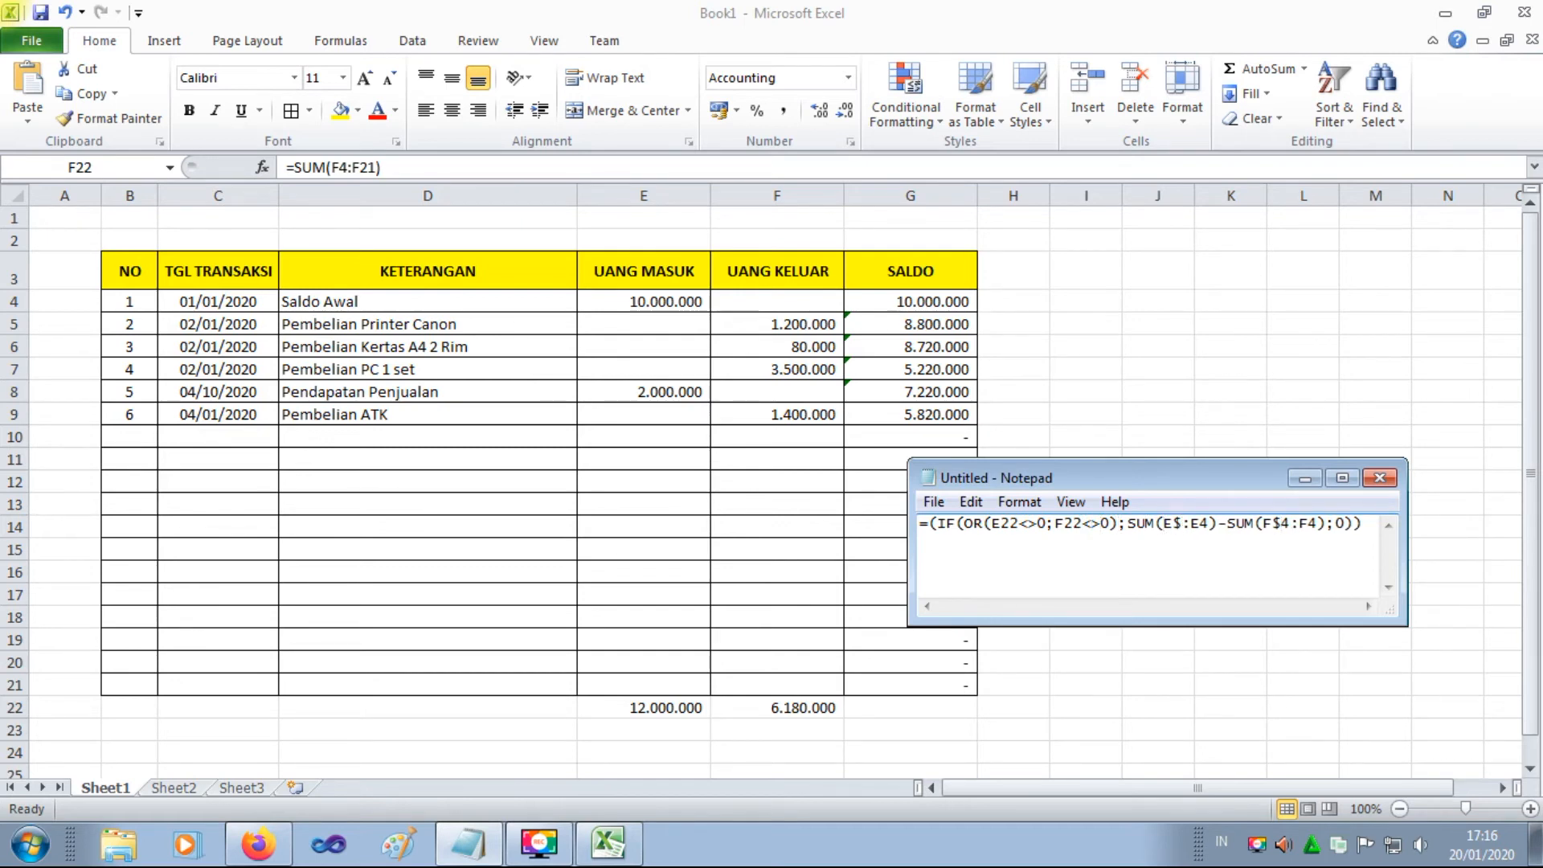
type("22")
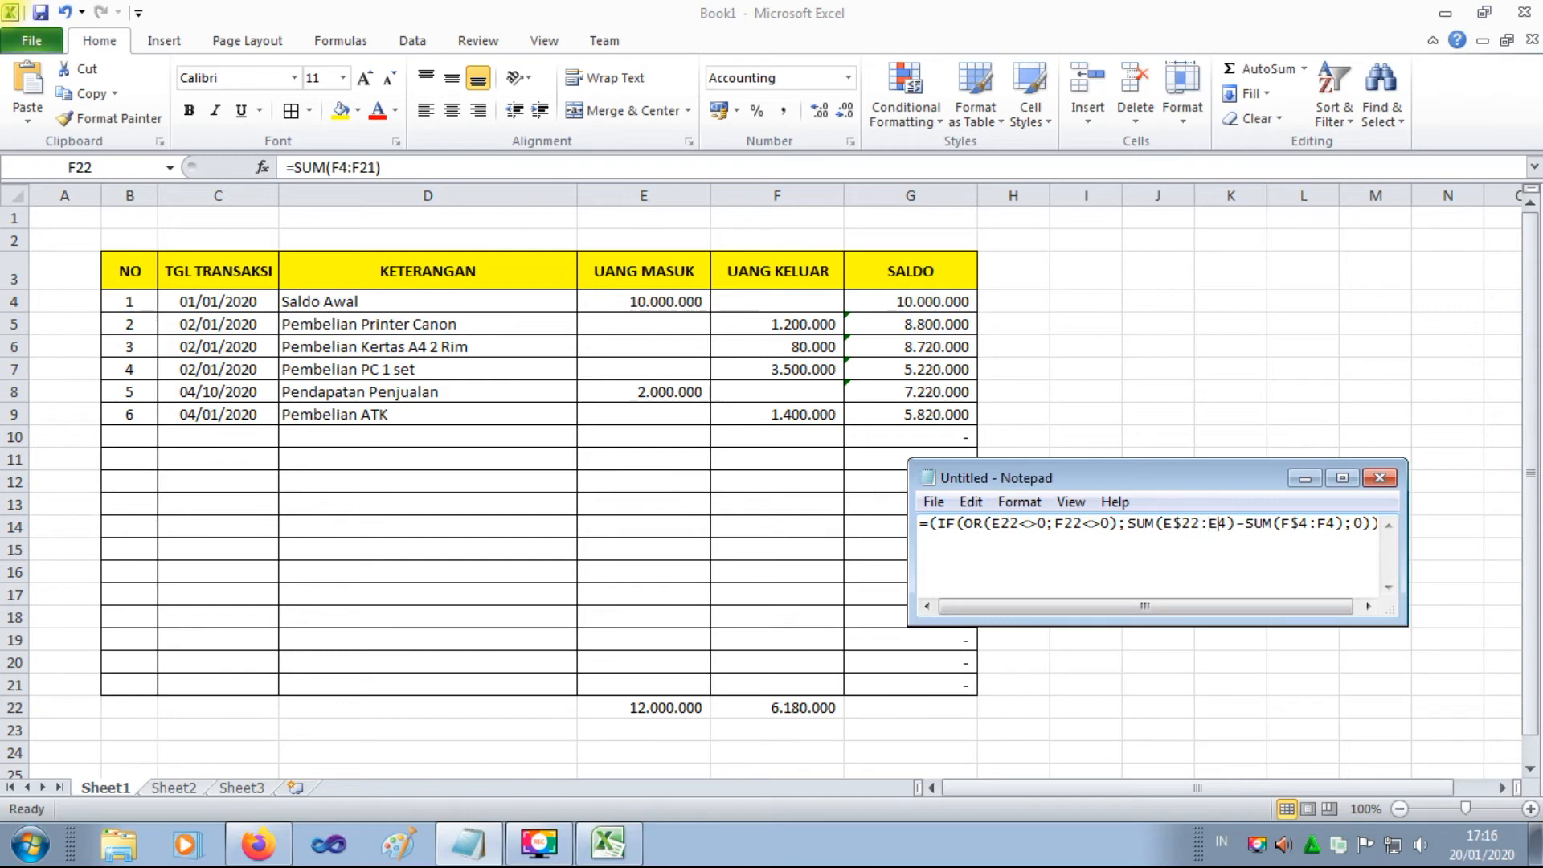
key("BackSpace")
type("22")
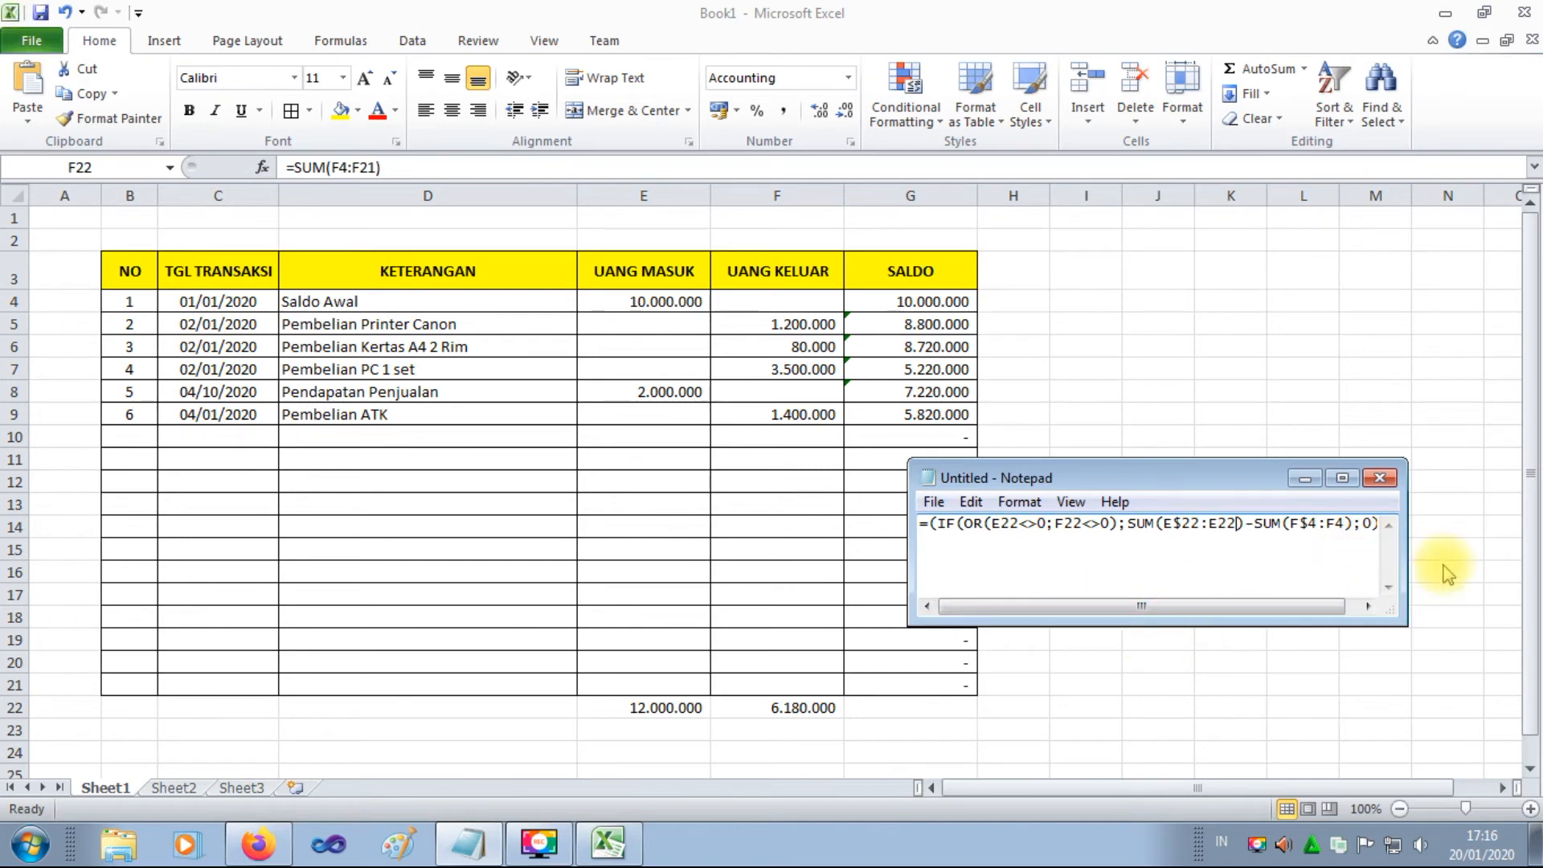
Widen the Notepad window and change the range of the second SUM in the formula to F$22:F22.
left_click_drag(1414, 549, 1458, 548)
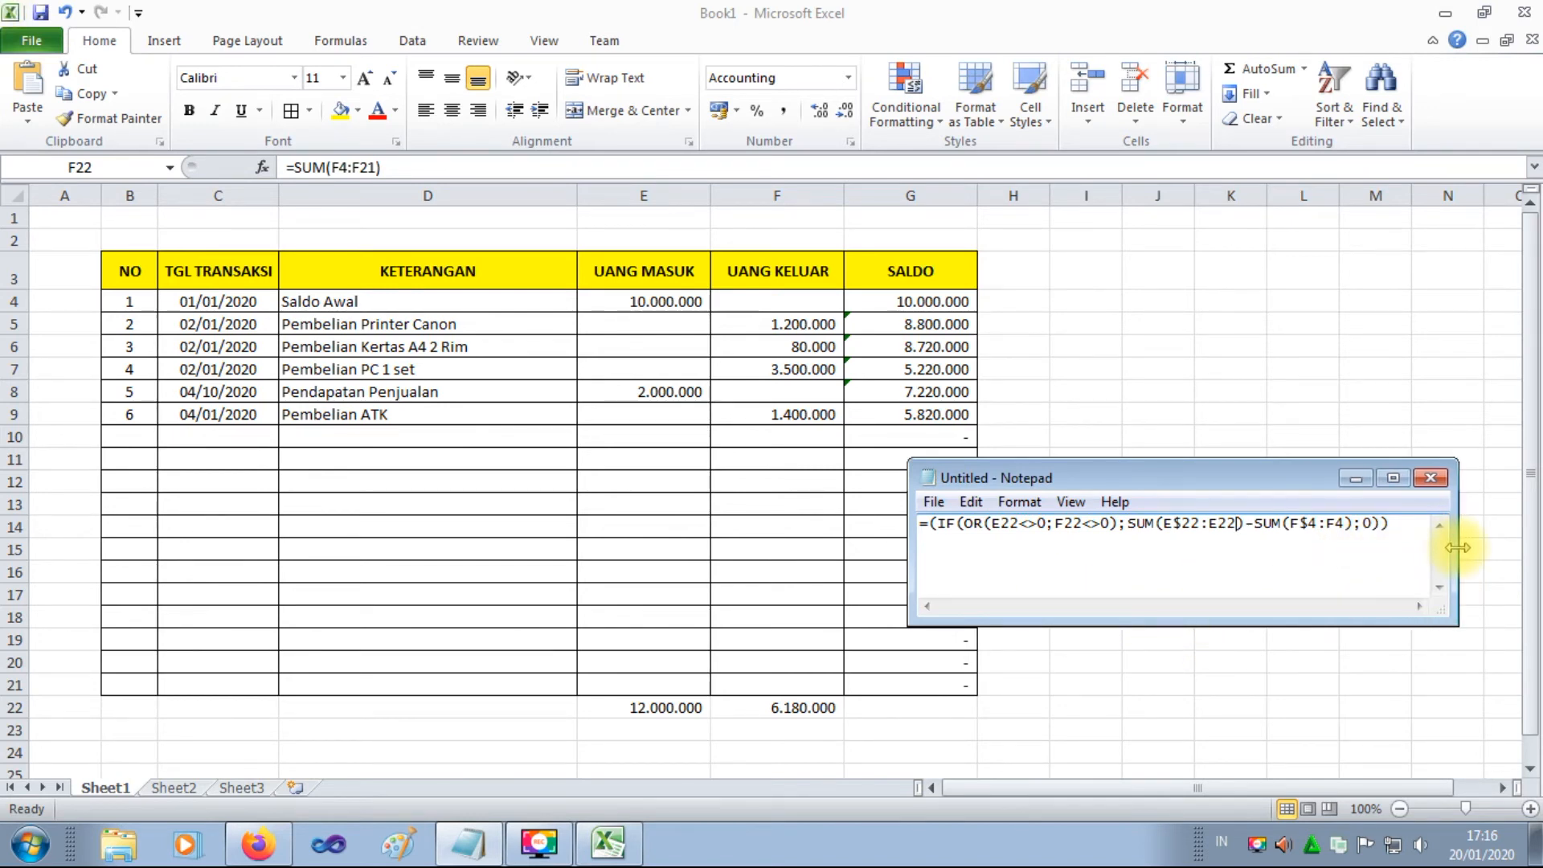
key("Right")
key("Right")
key("Right")
key("Right")
key("Right")
key("Right")
key("Right")
key("Delete")
type("22")
key("Right")
key("Right")
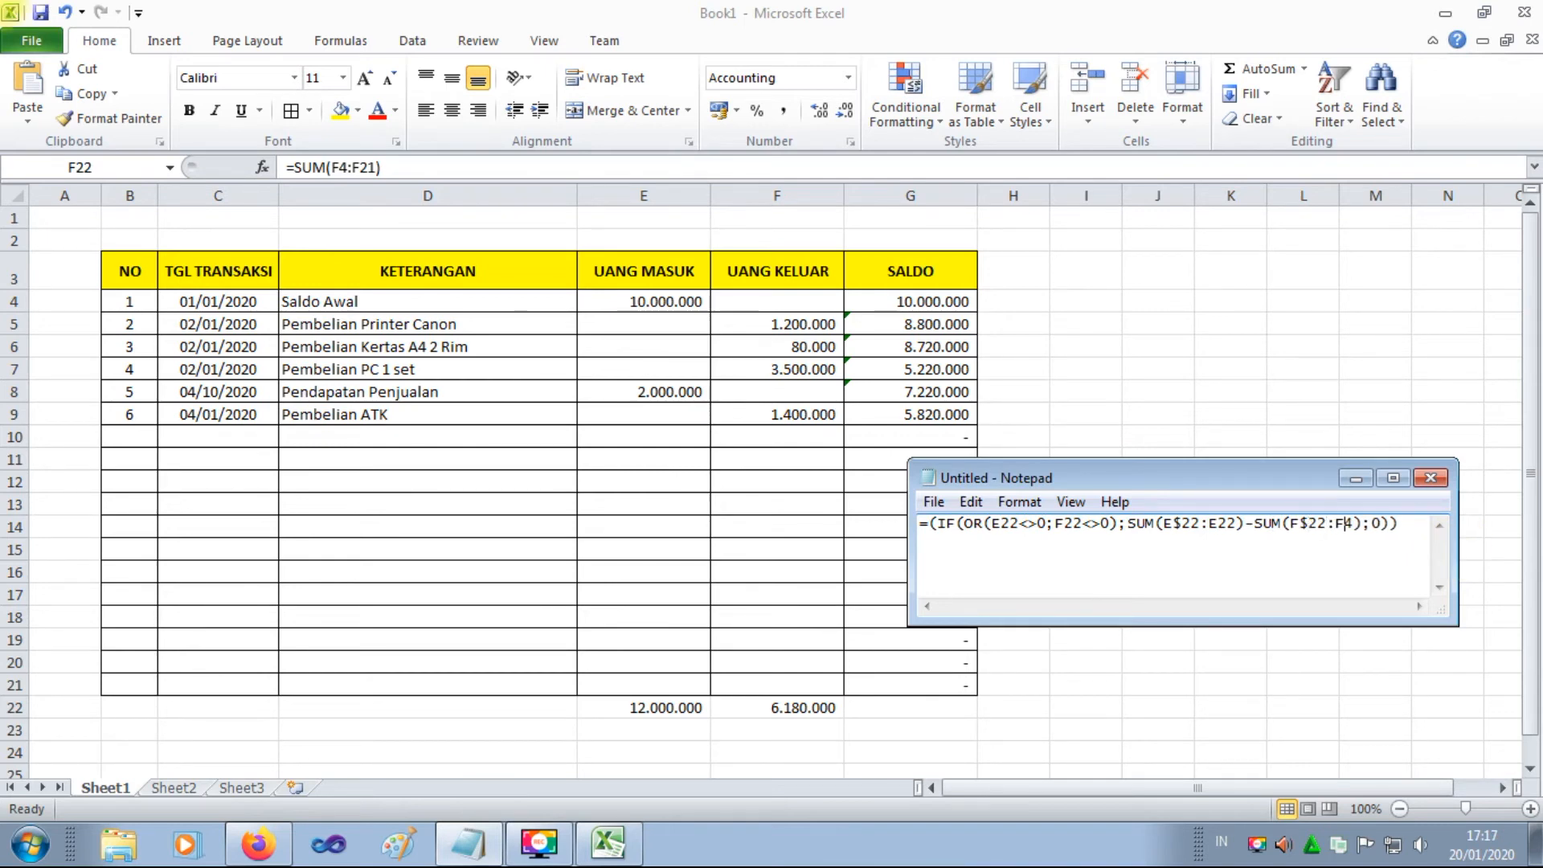
key("Delete")
type("22")
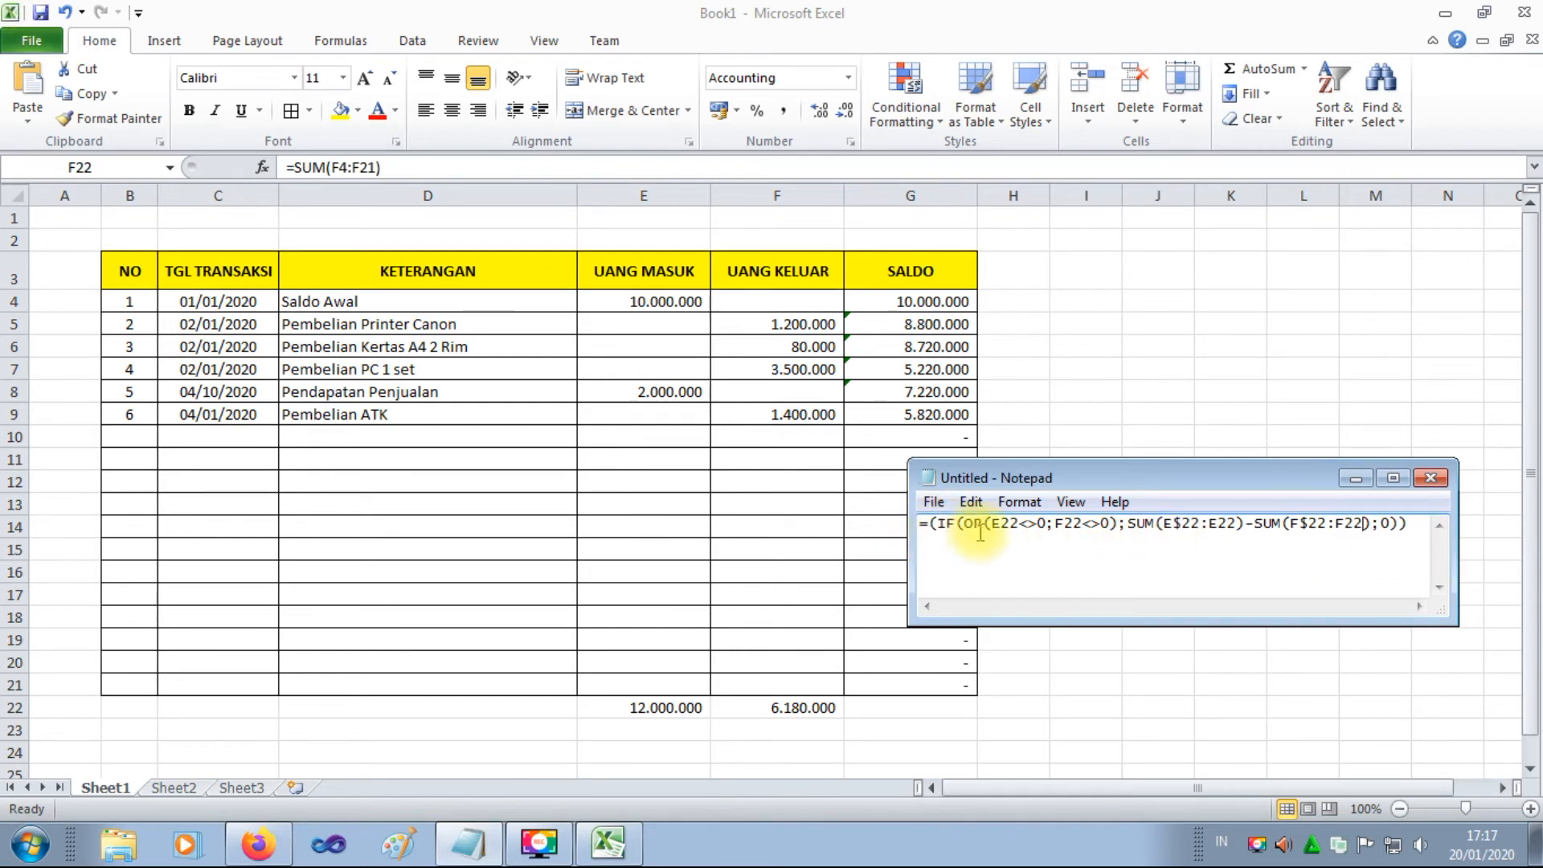
Copy the complete edited formula from Notepad and minimize the Notepad window to return to Excel.
left_click(1393, 478)
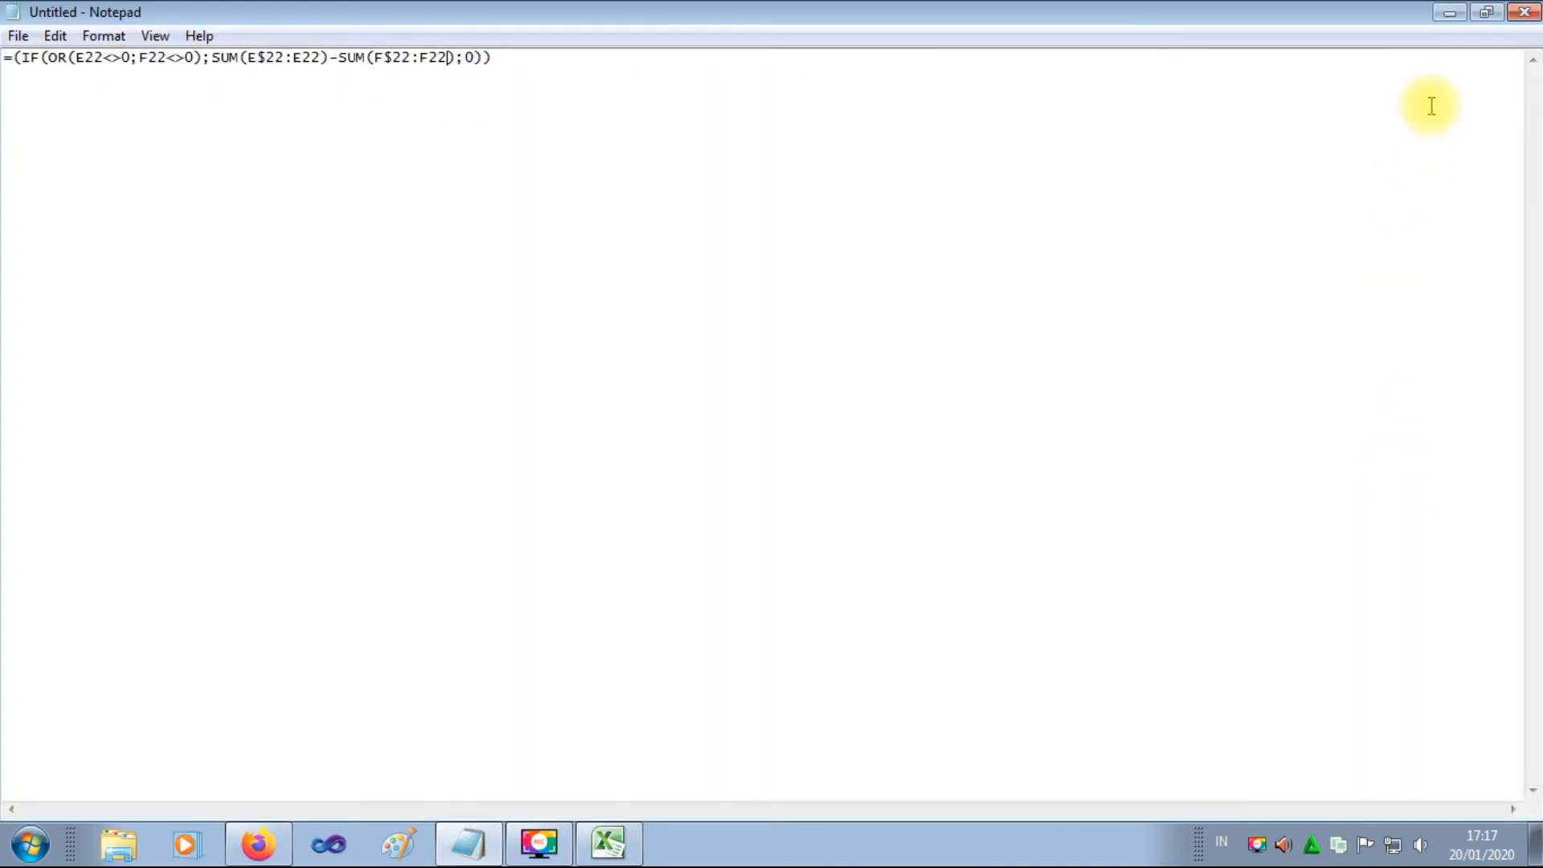
left_click(1487, 11)
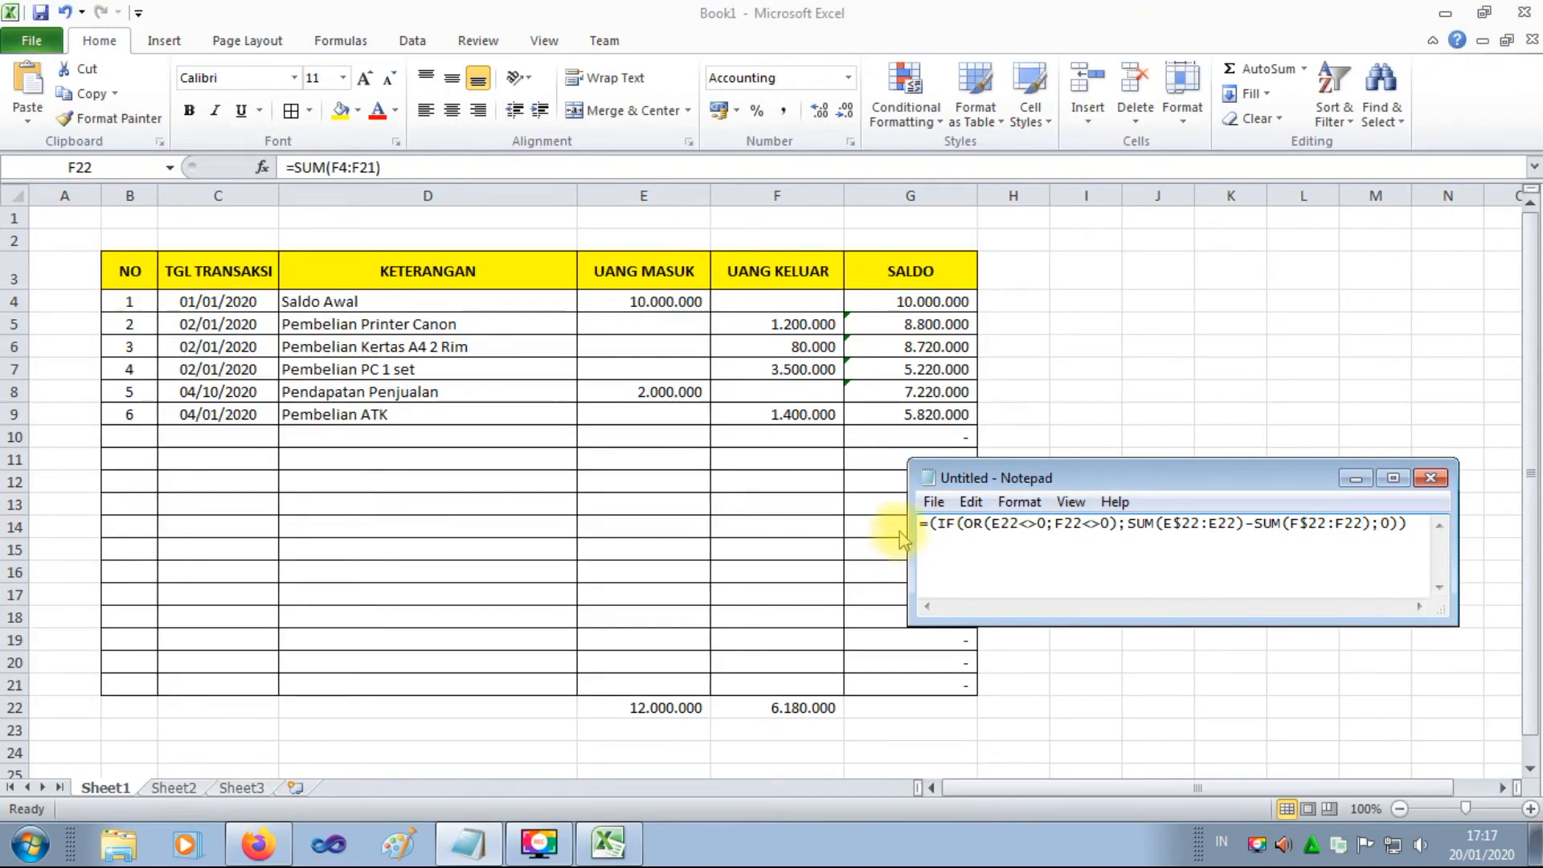
left_click_drag(919, 523, 1439, 562)
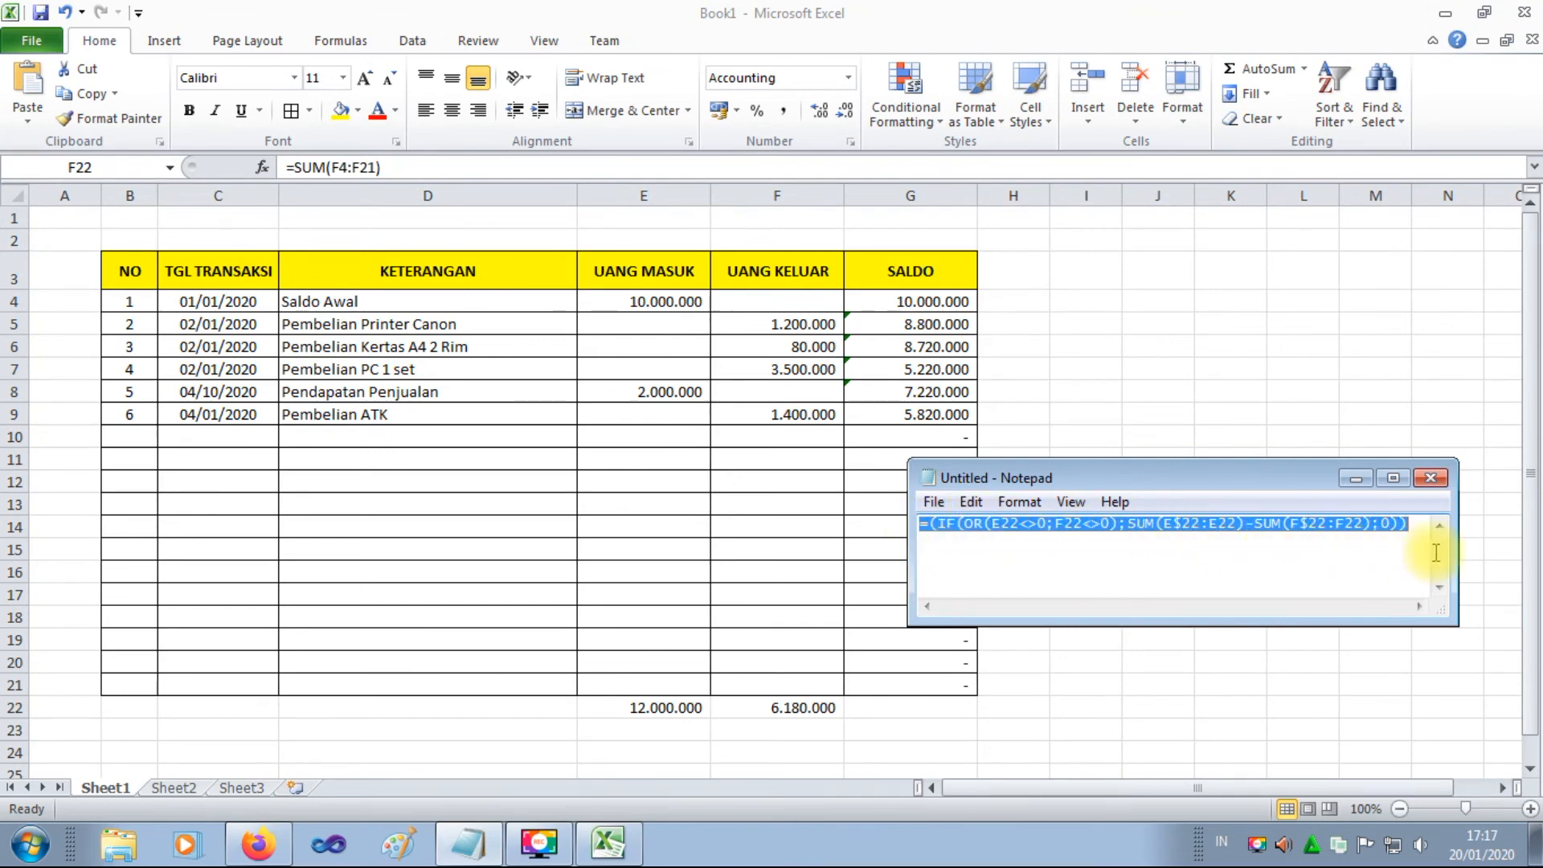
right_click(1312, 528)
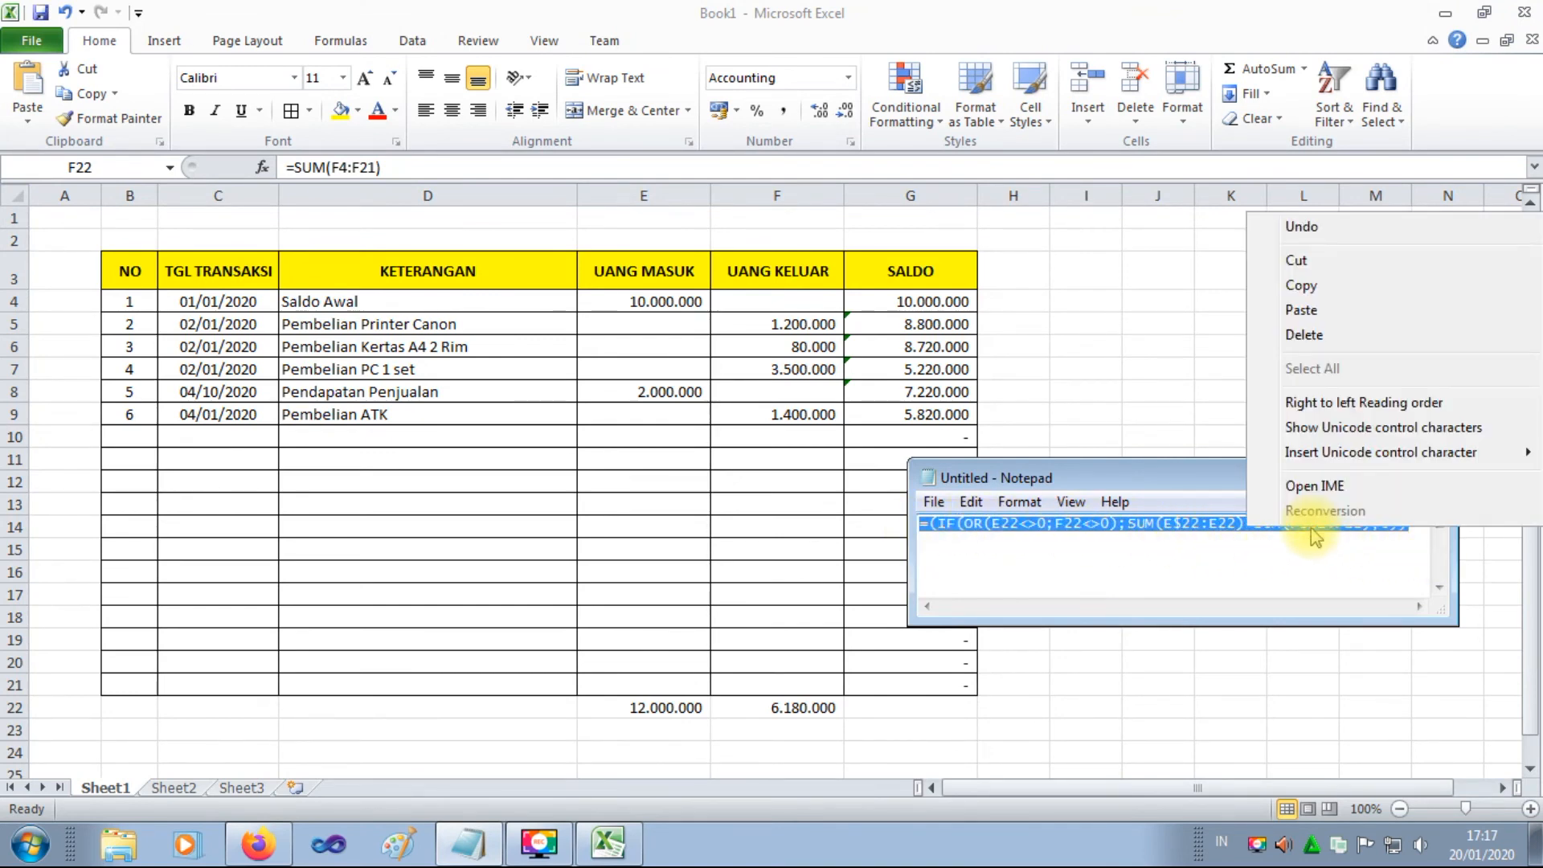
left_click(1303, 287)
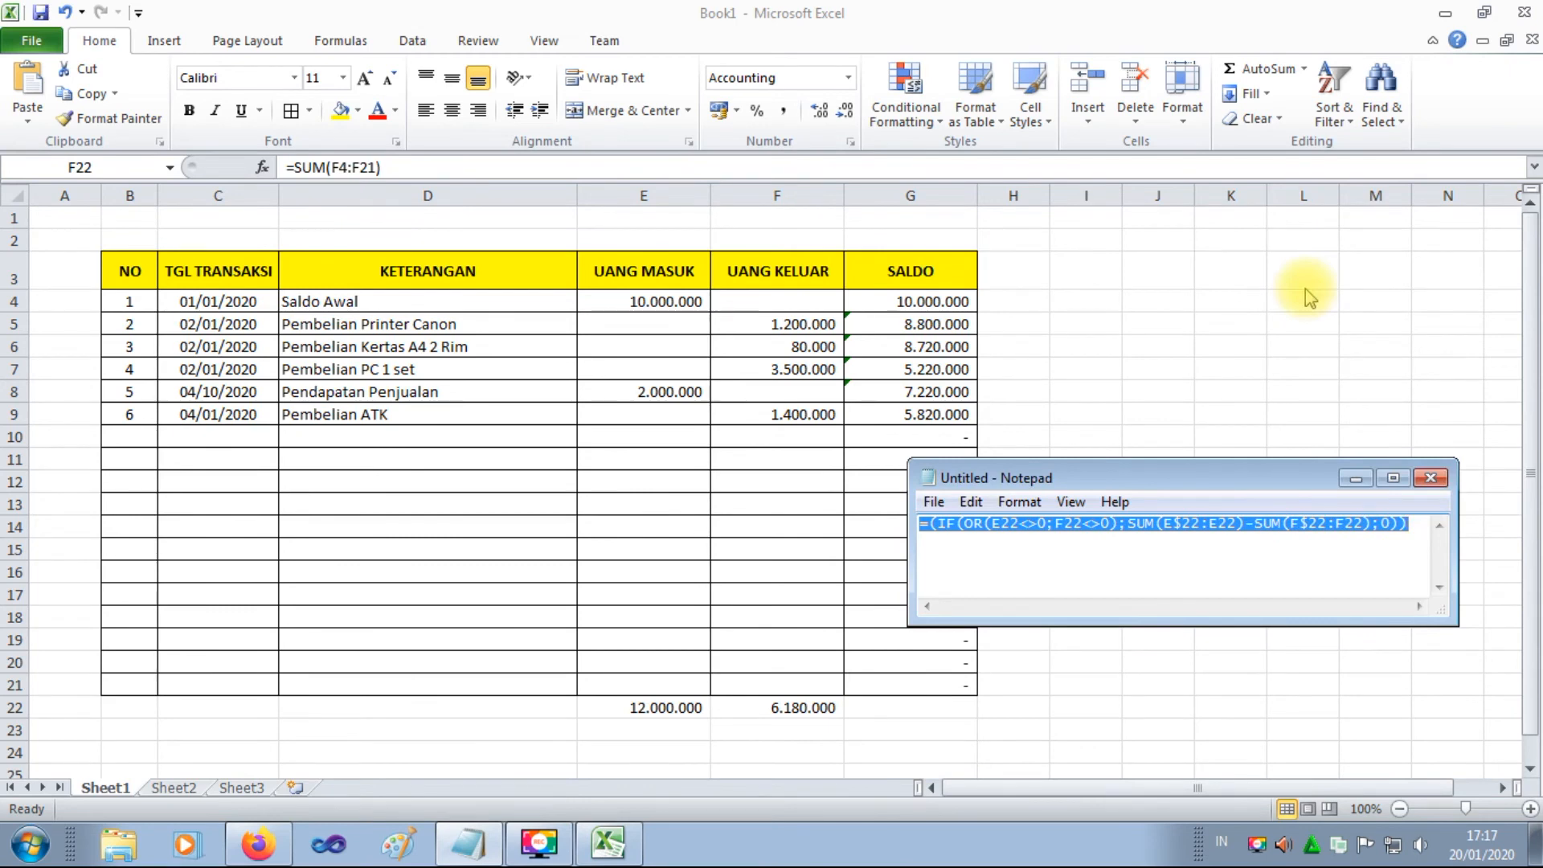
left_click(1356, 478)
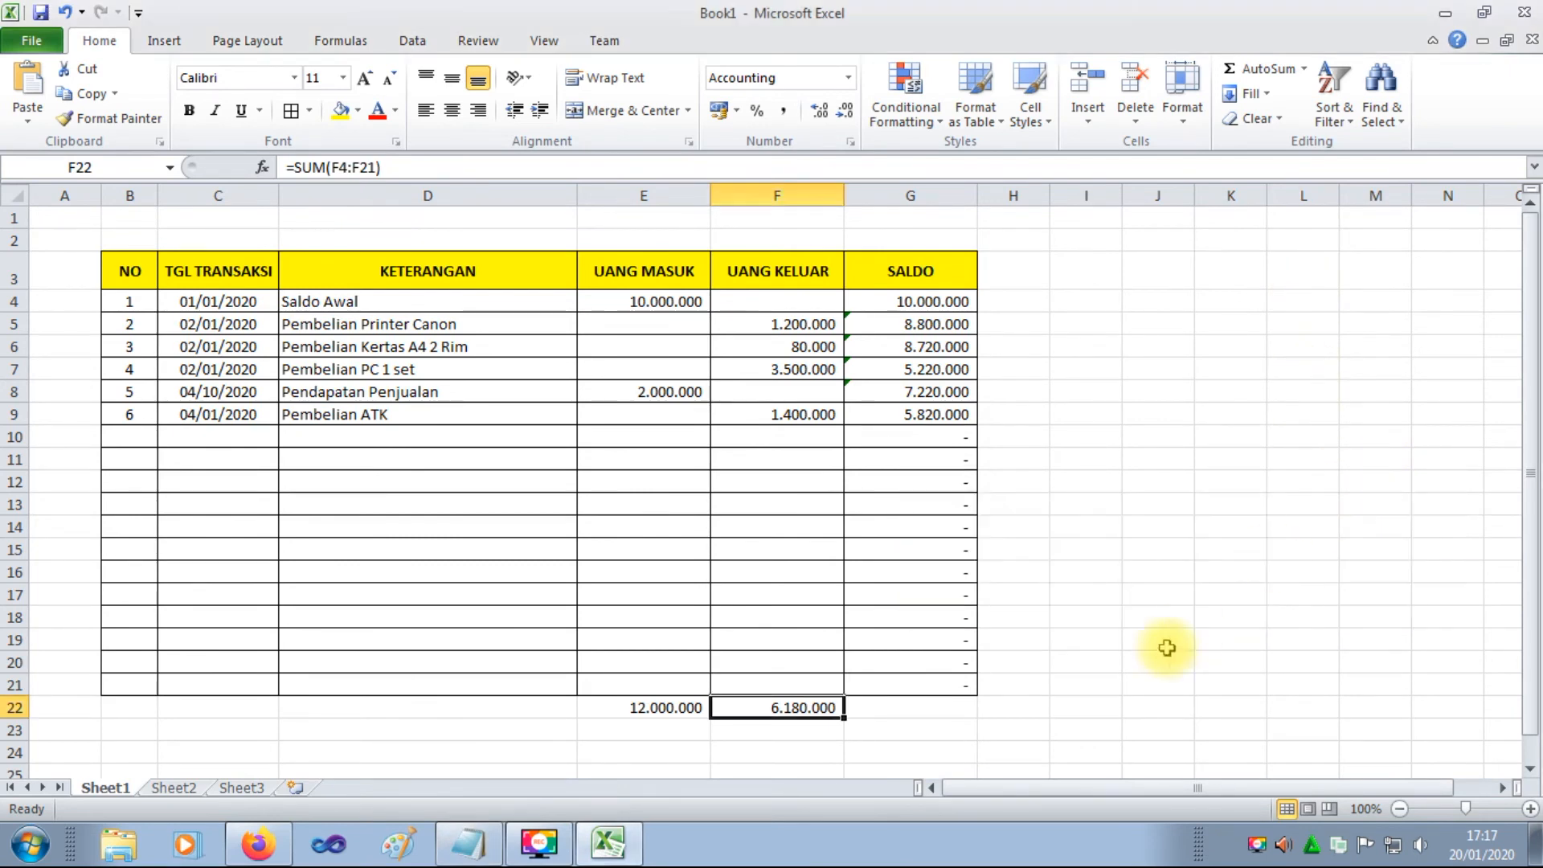
Paste the copied formula =(IF(OR(E22<>0;F22<>0);SUM(E$22:E22)-SUM(F$22:F22);0)) into G22 and compare the final SALDO with the last running balance in G9.
left_click(930, 709)
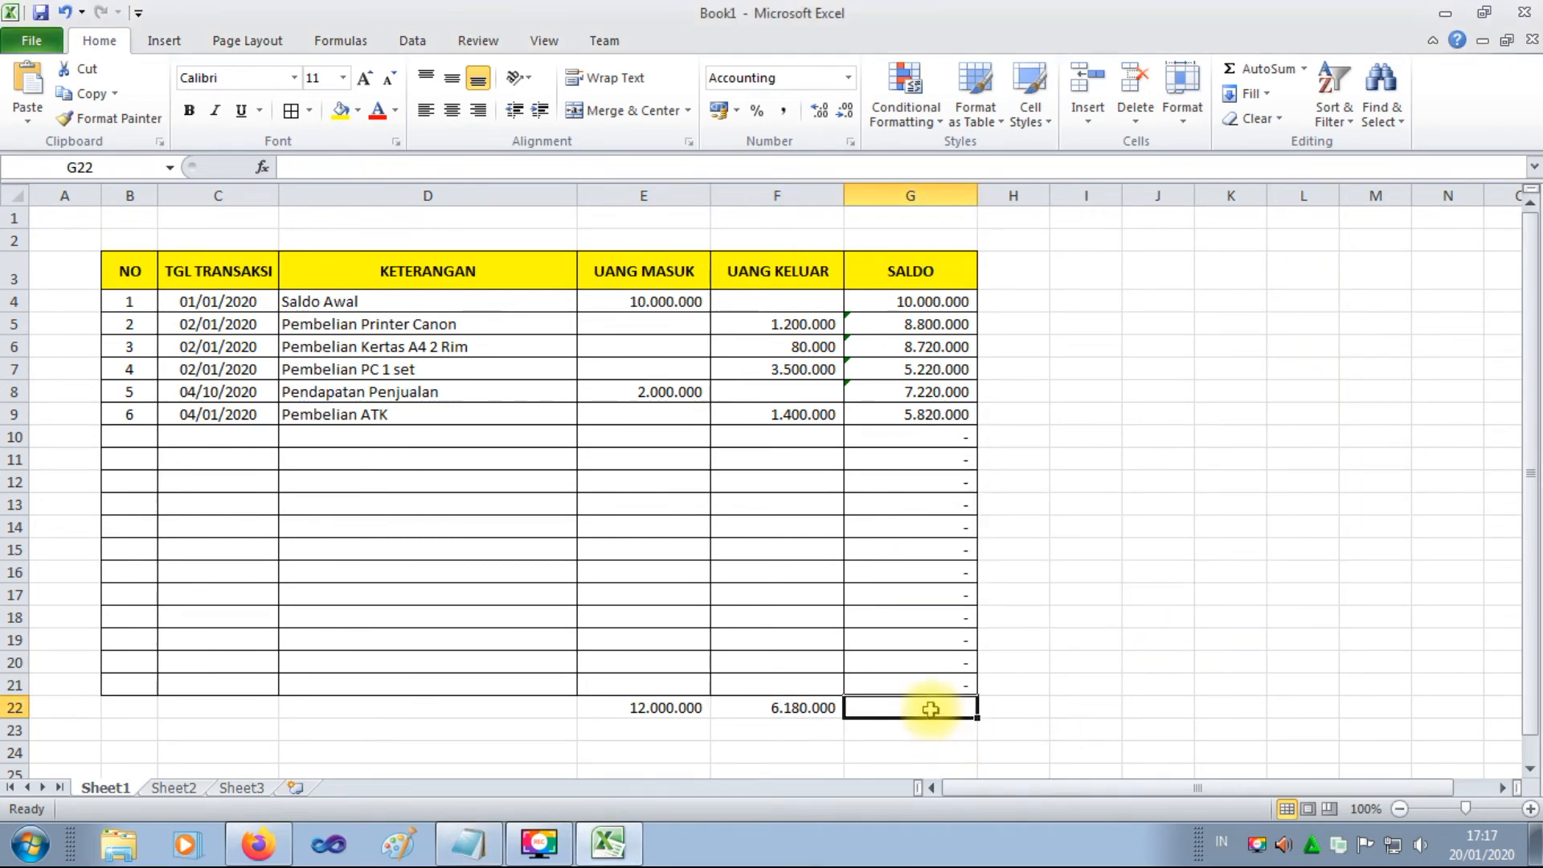
left_click(796, 706)
left_click(878, 706)
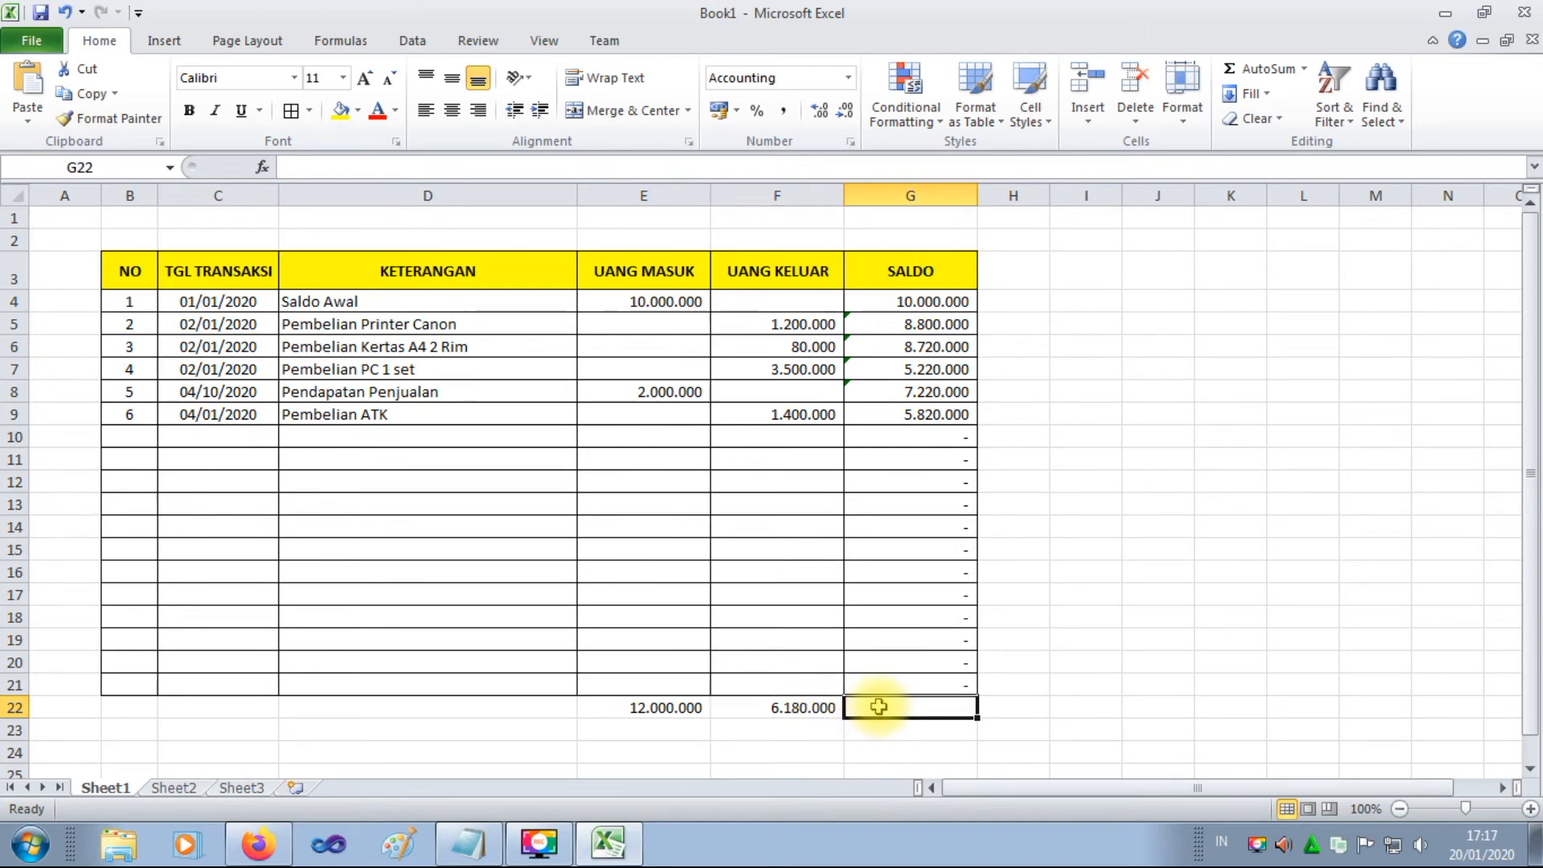
left_click(329, 167)
right_click(329, 168)
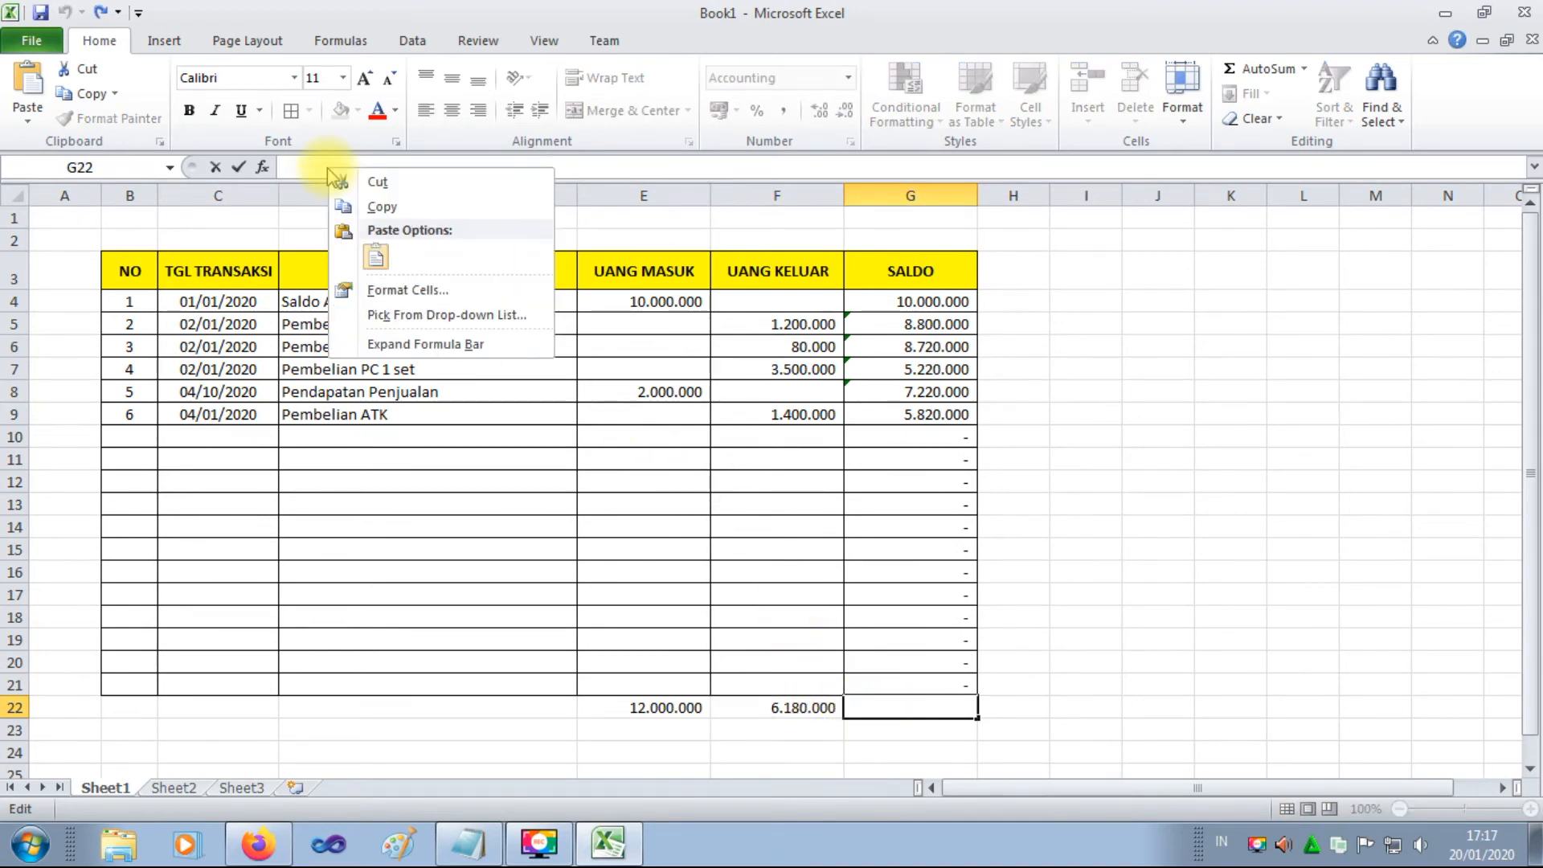
left_click(373, 256)
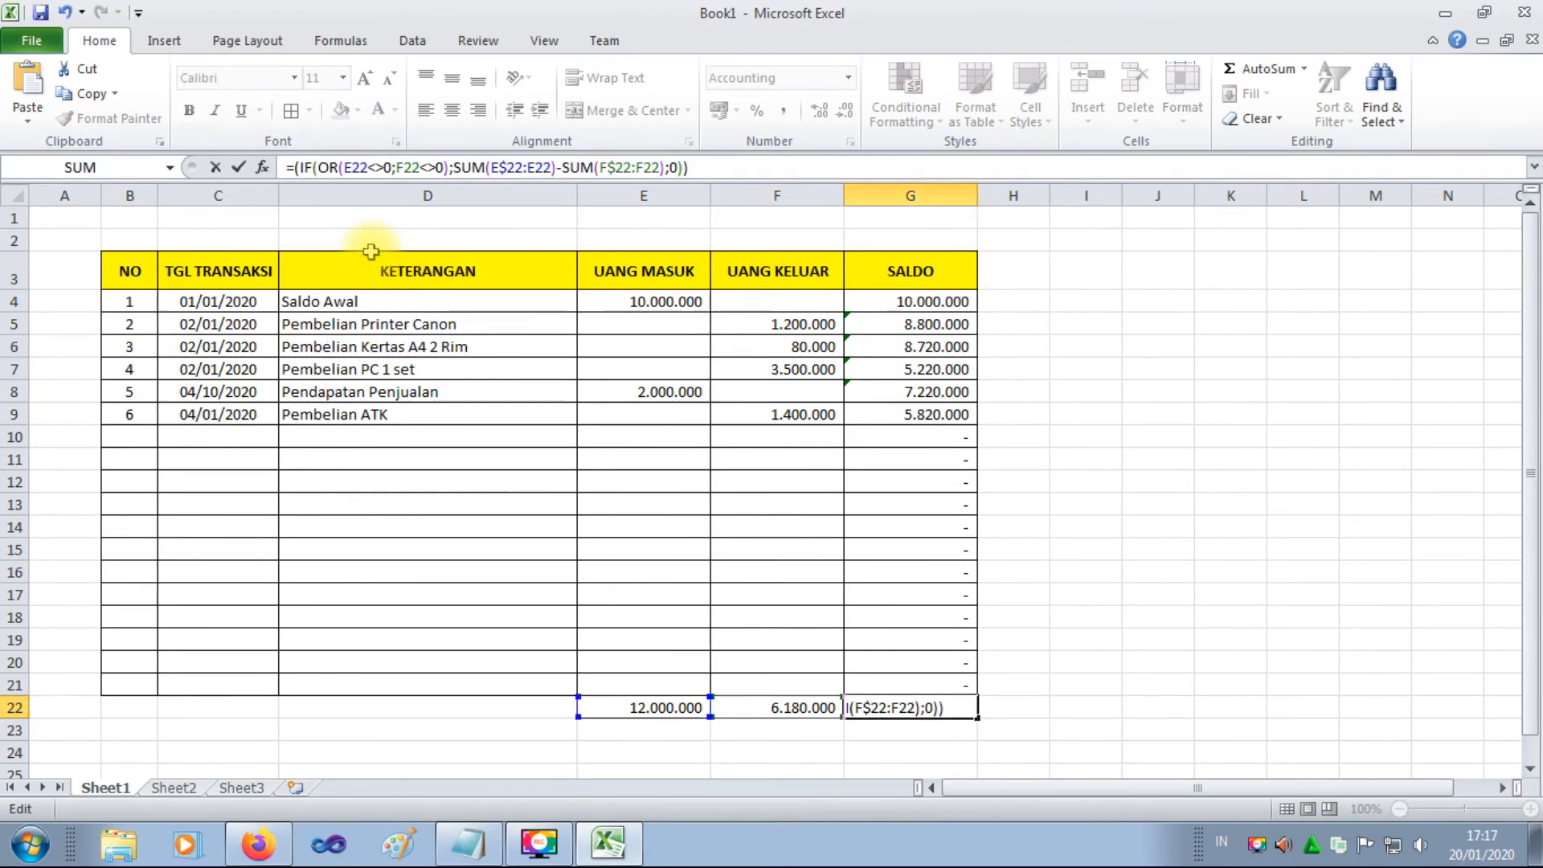
key("Return")
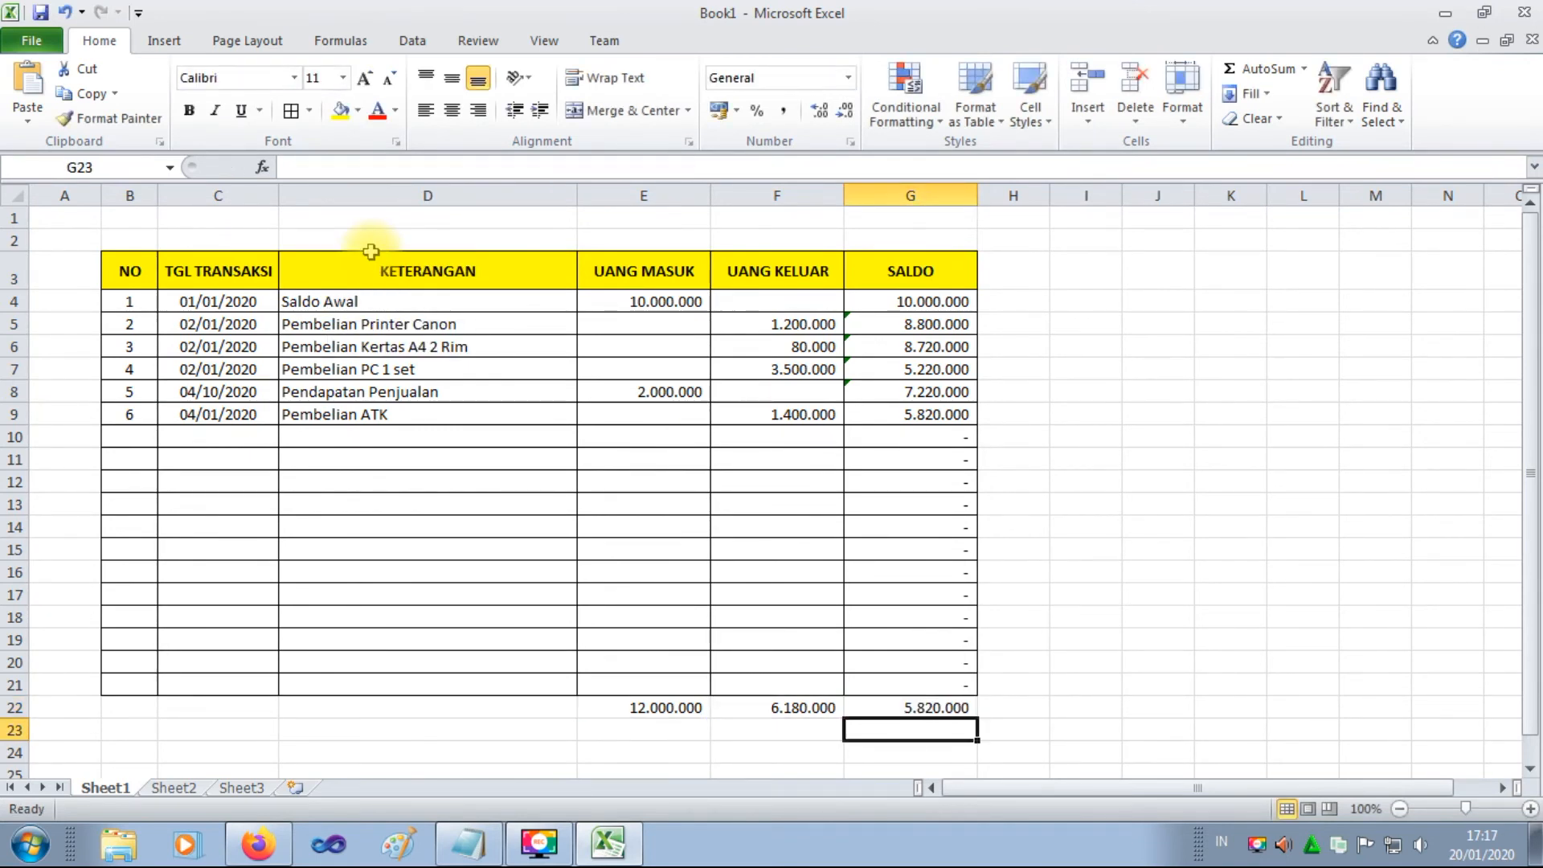
left_click(916, 705)
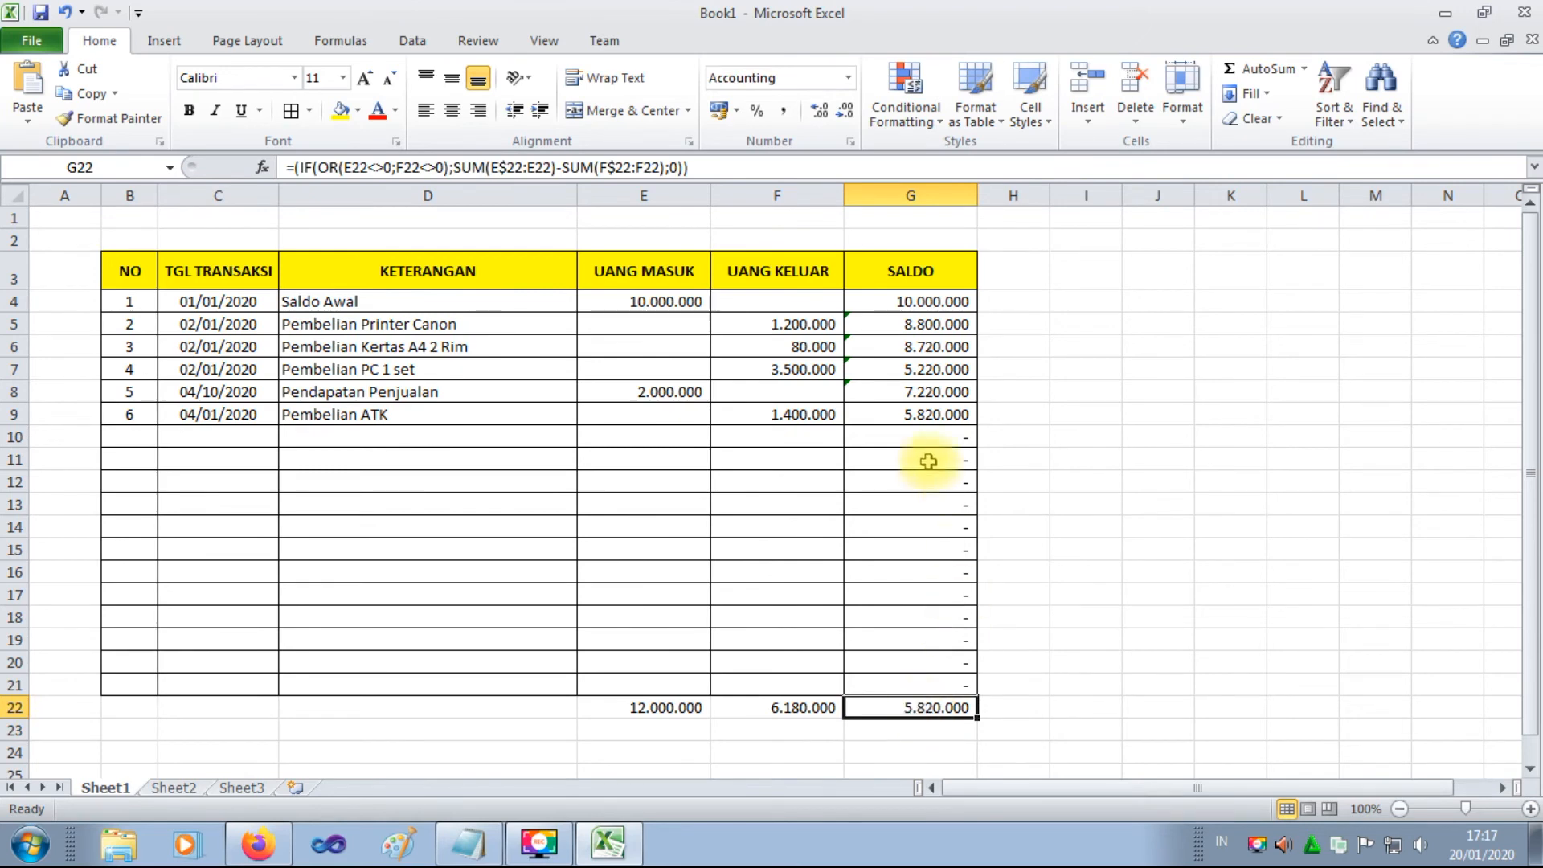
left_click(921, 416)
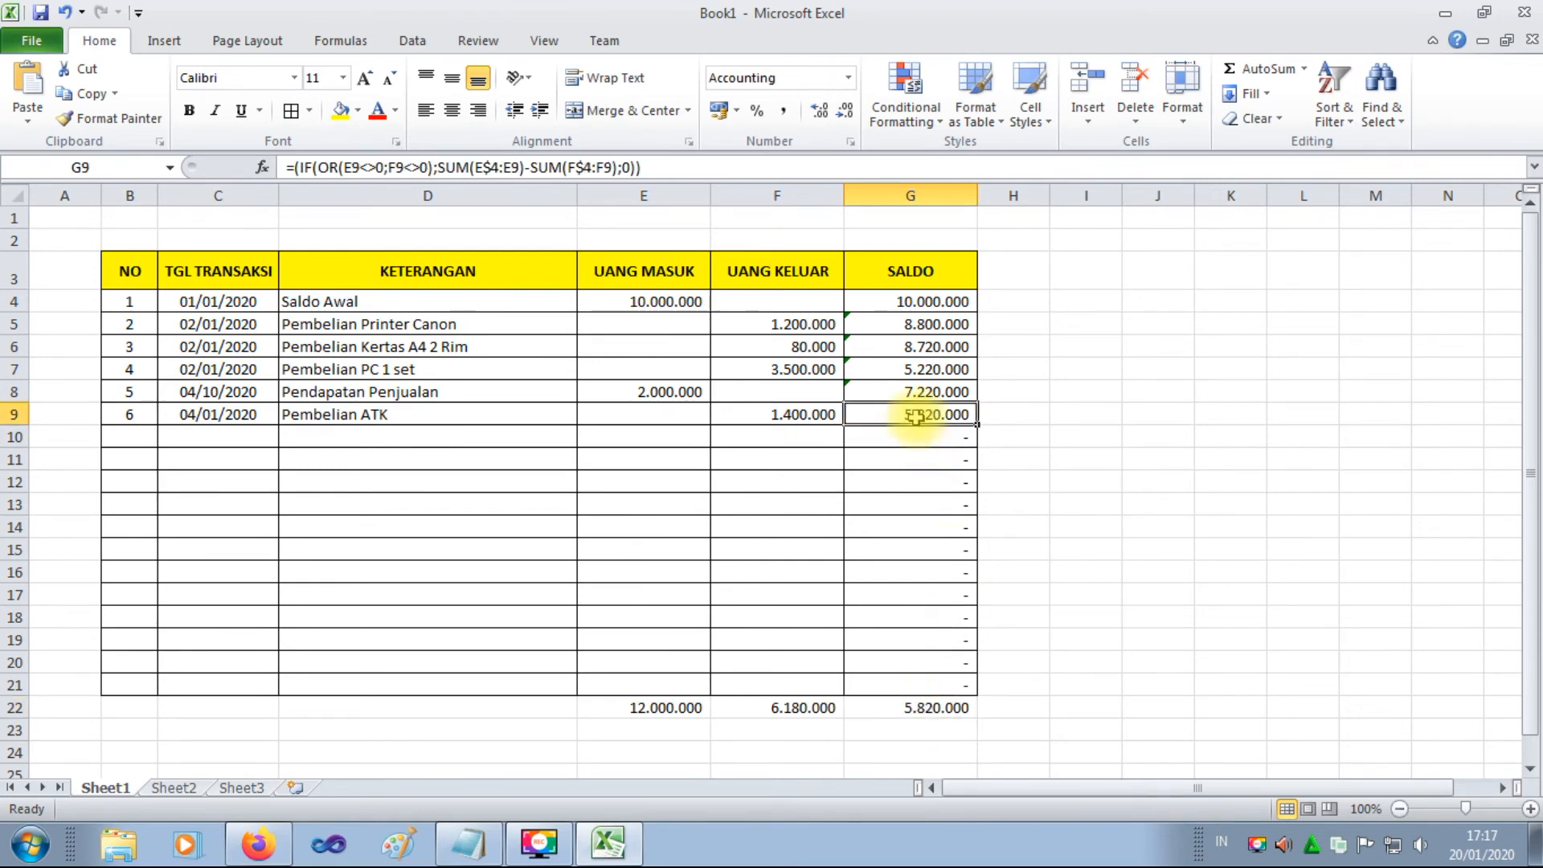
left_click(942, 707)
Make the UANG MASUK, UANG KELUAR and SALDO totals in E22:G22 bold.
left_click_drag(630, 713, 902, 708)
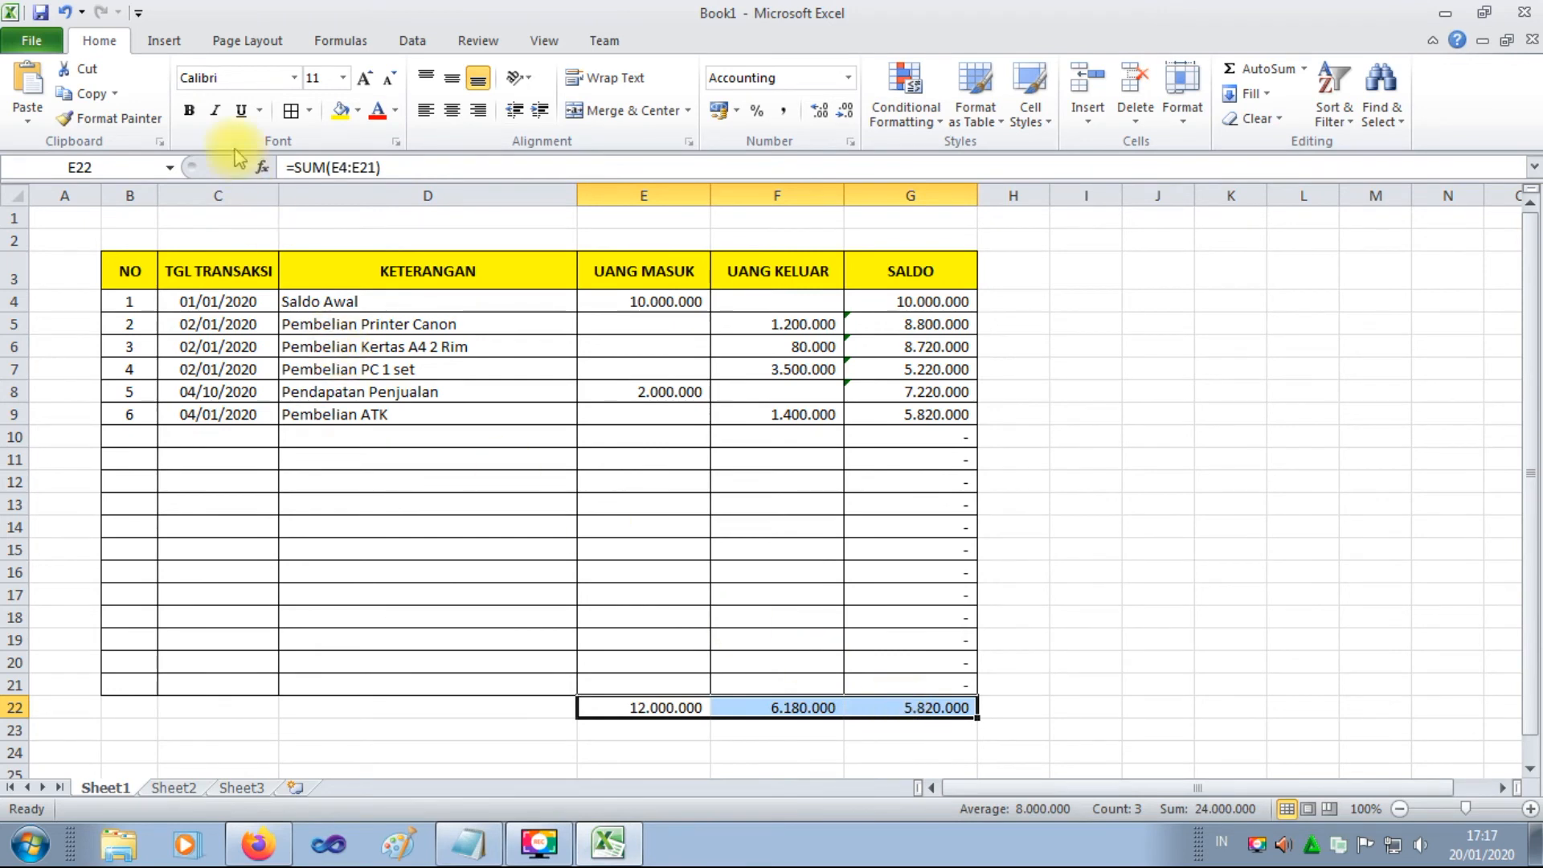
left_click(191, 111)
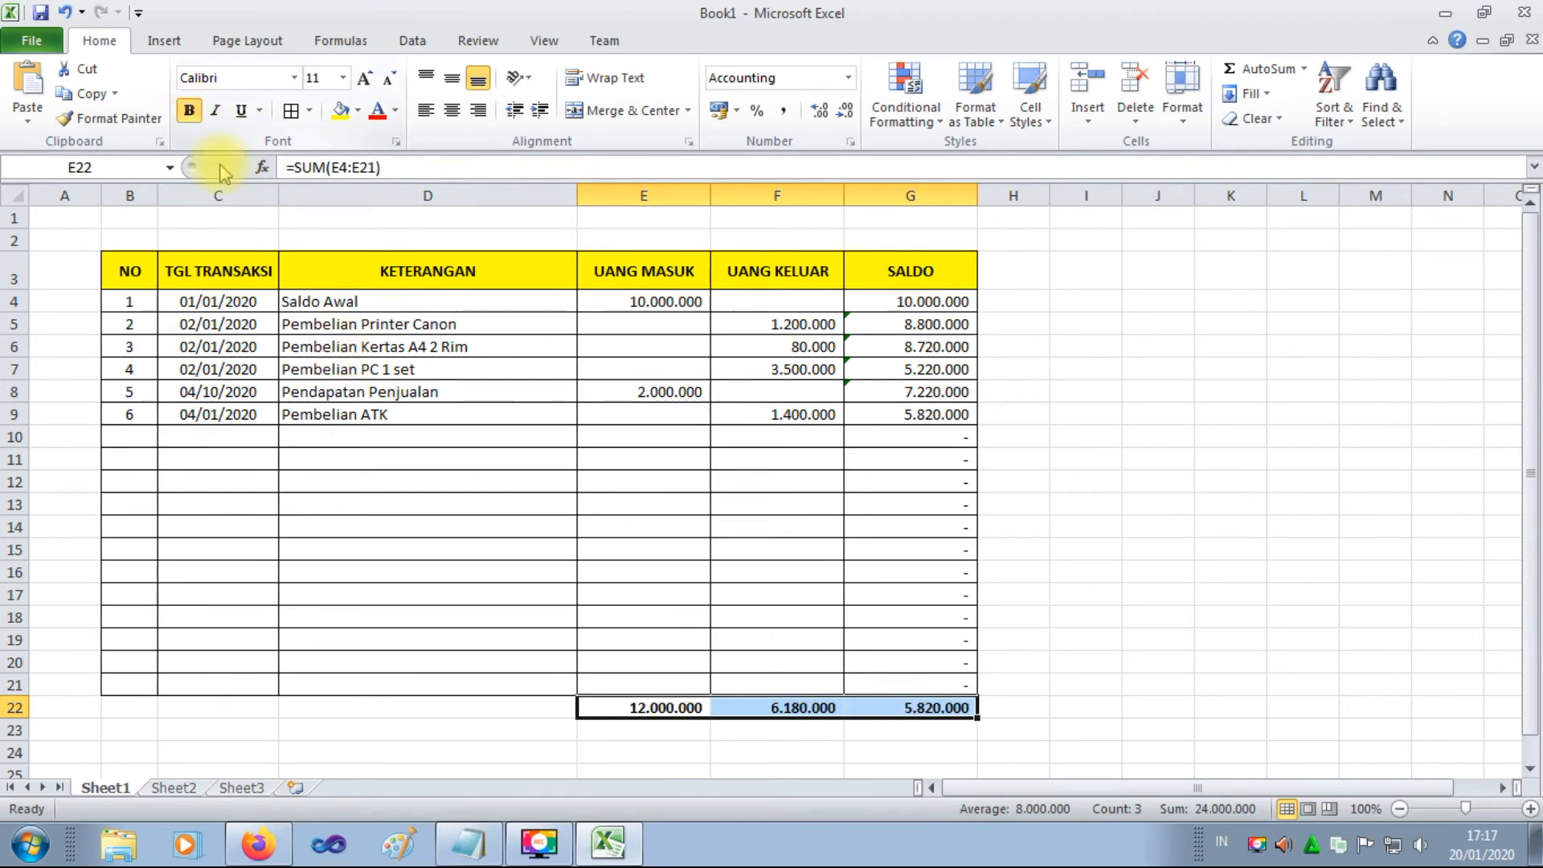
left_click(670, 599)
Apply a Bottom Double Border to the table's last row B21:G21 and to the totals in E22:G22.
left_click_drag(129, 683, 912, 681)
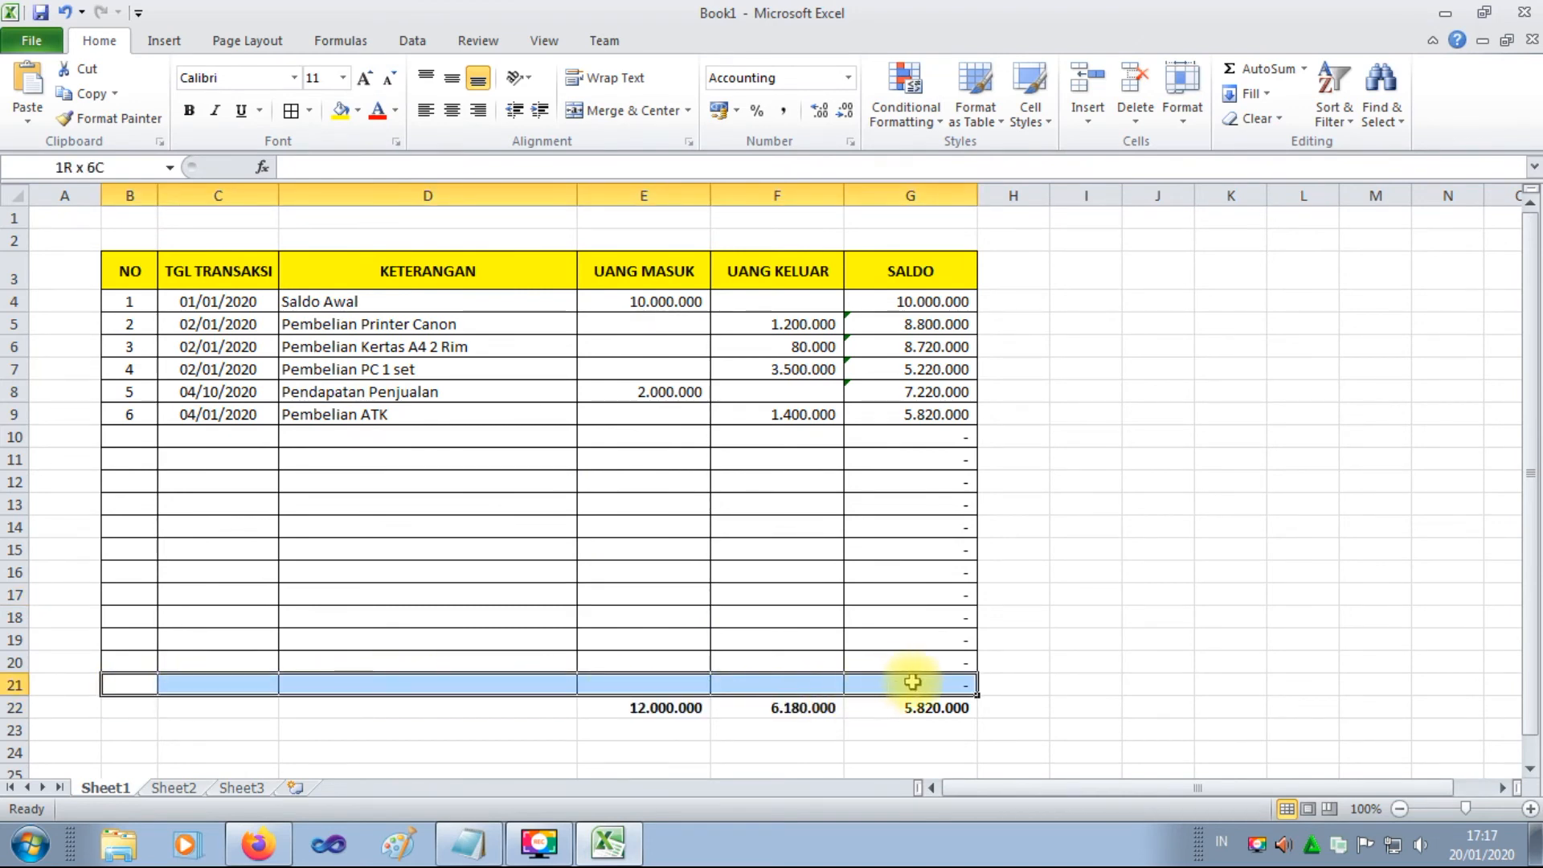
left_click(309, 111)
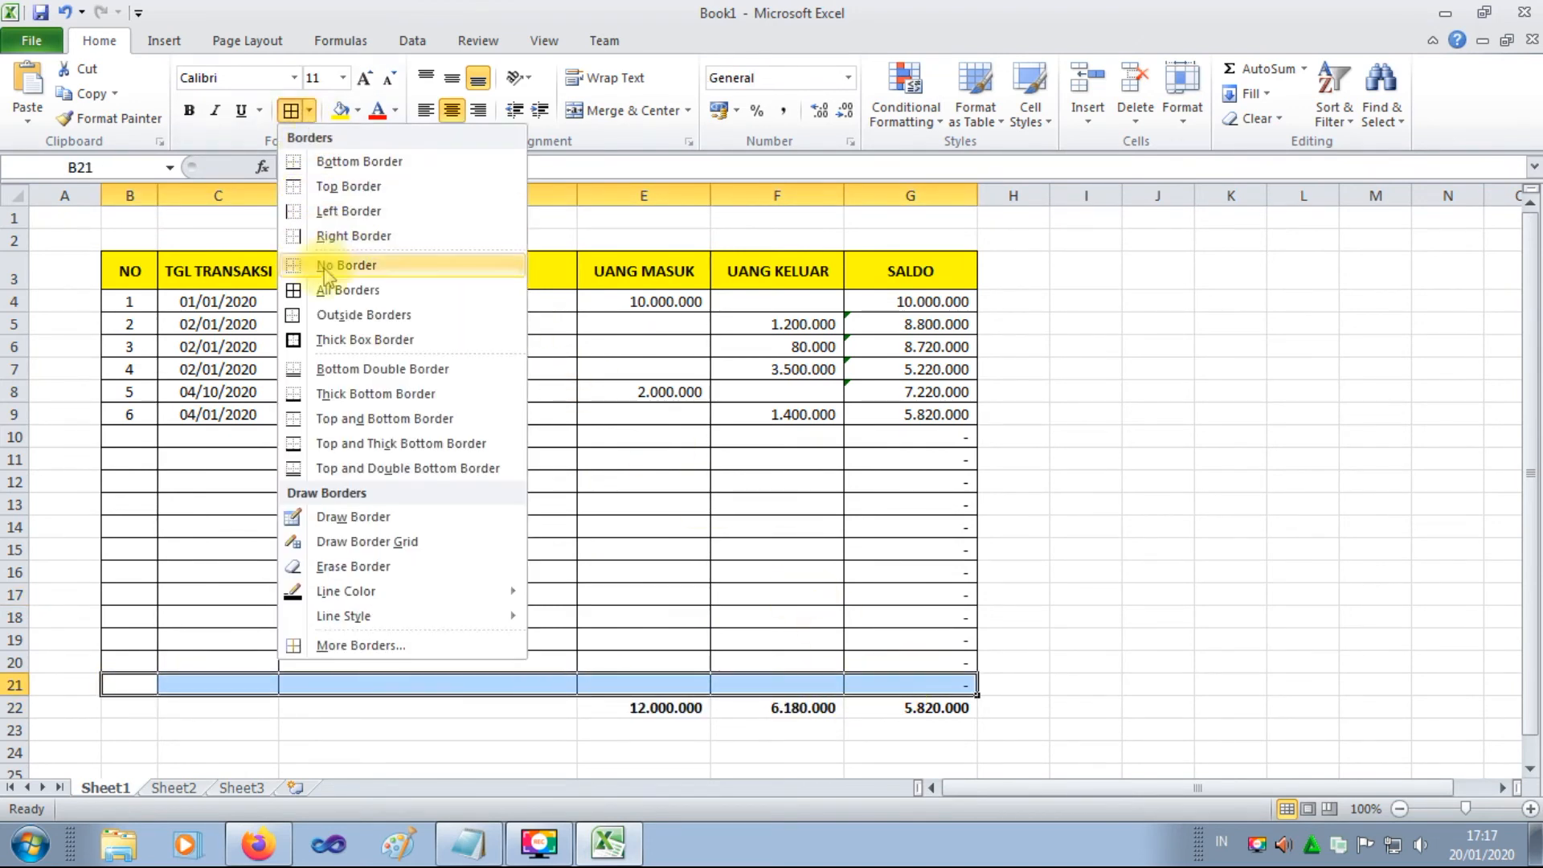
left_click(336, 368)
left_click_drag(657, 708, 892, 709)
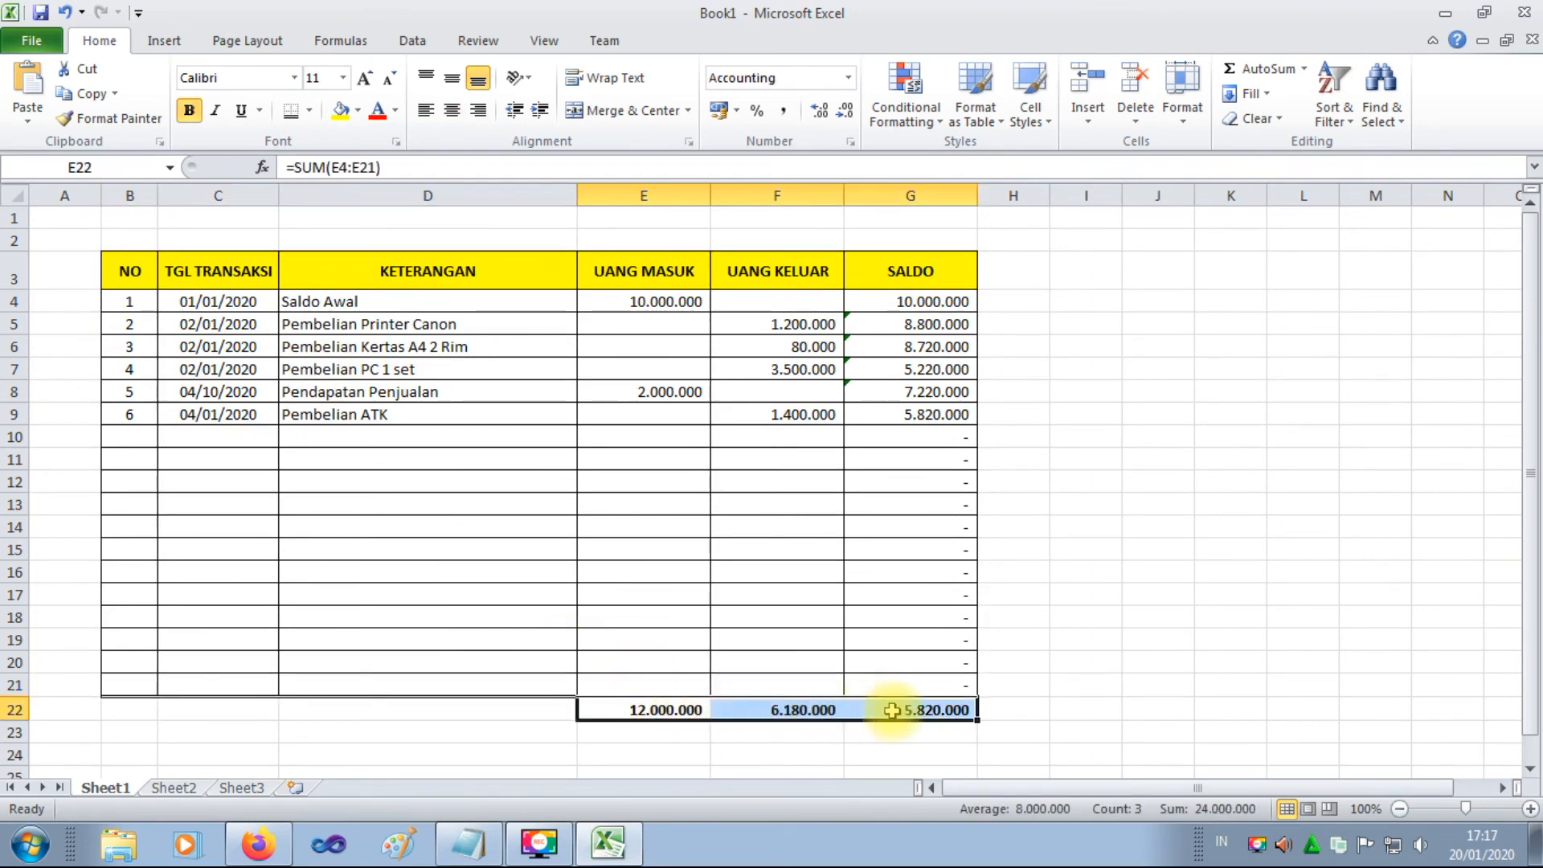
left_click(291, 111)
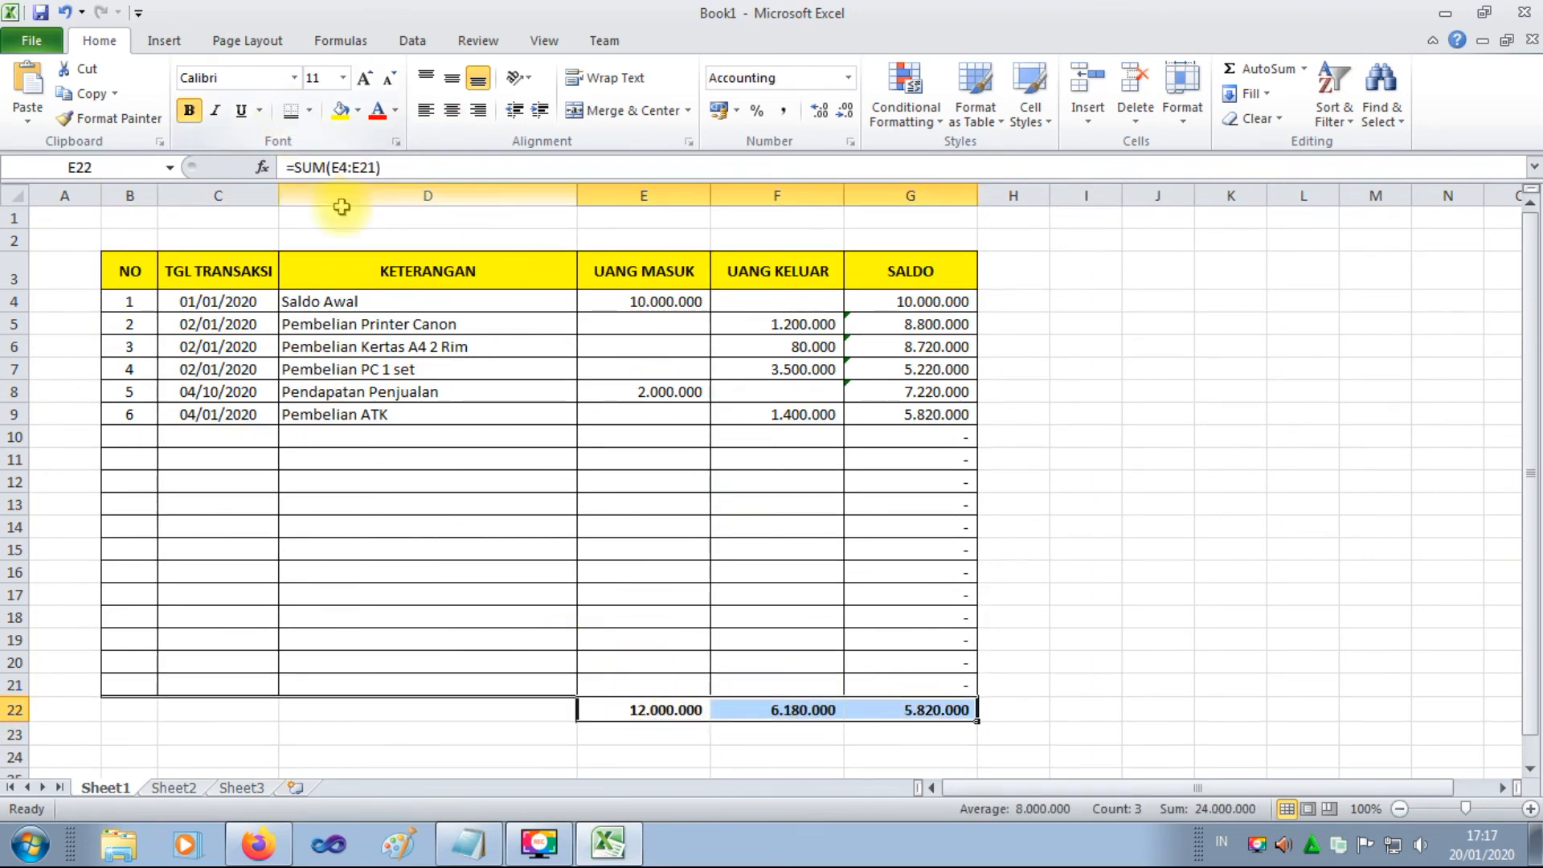
left_click(1073, 484)
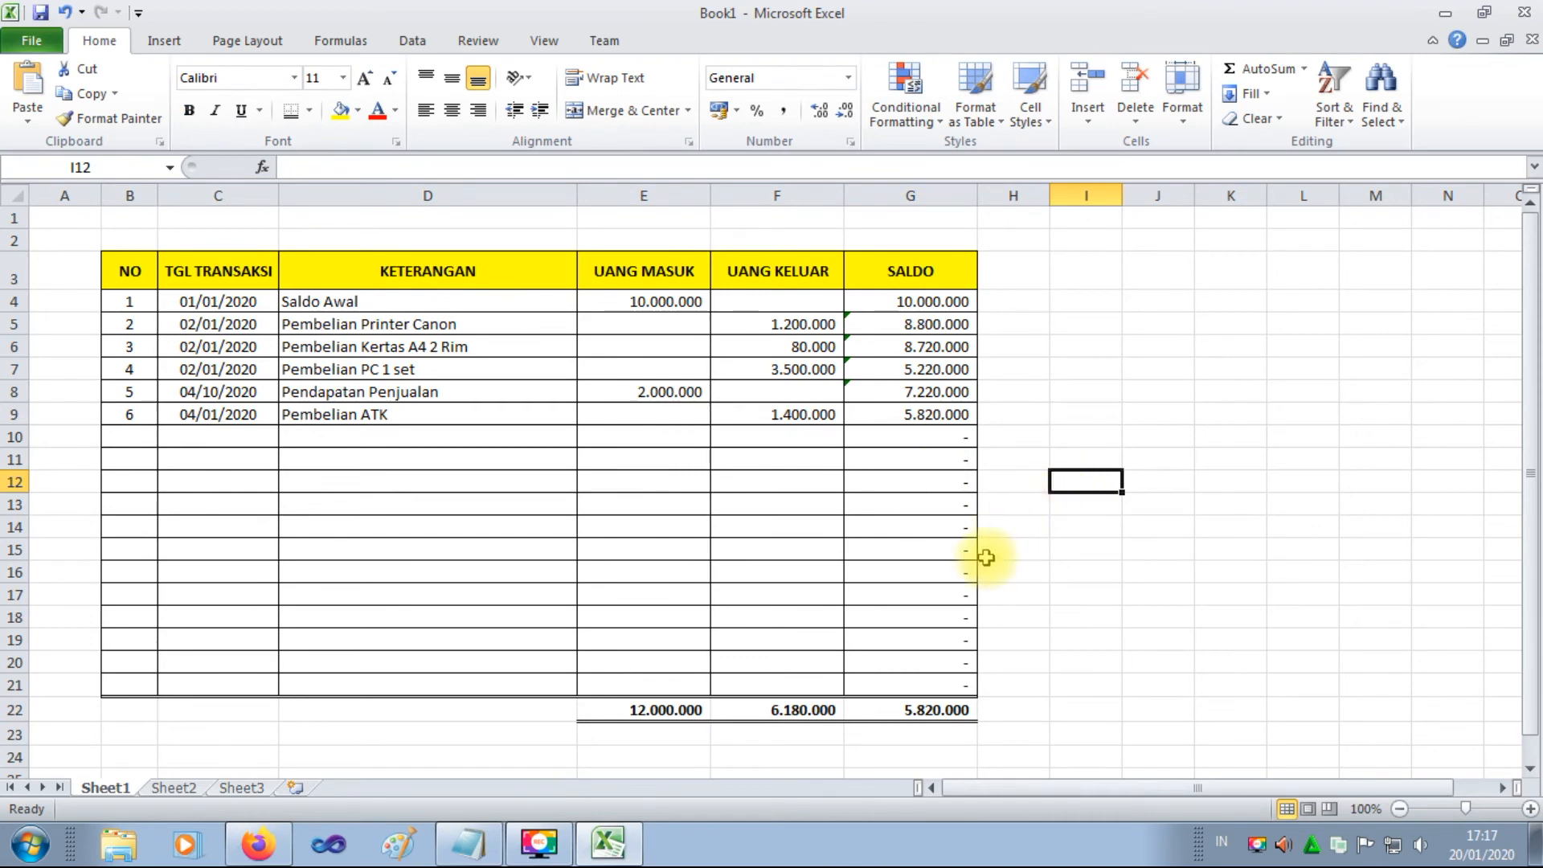
left_click(1047, 569)
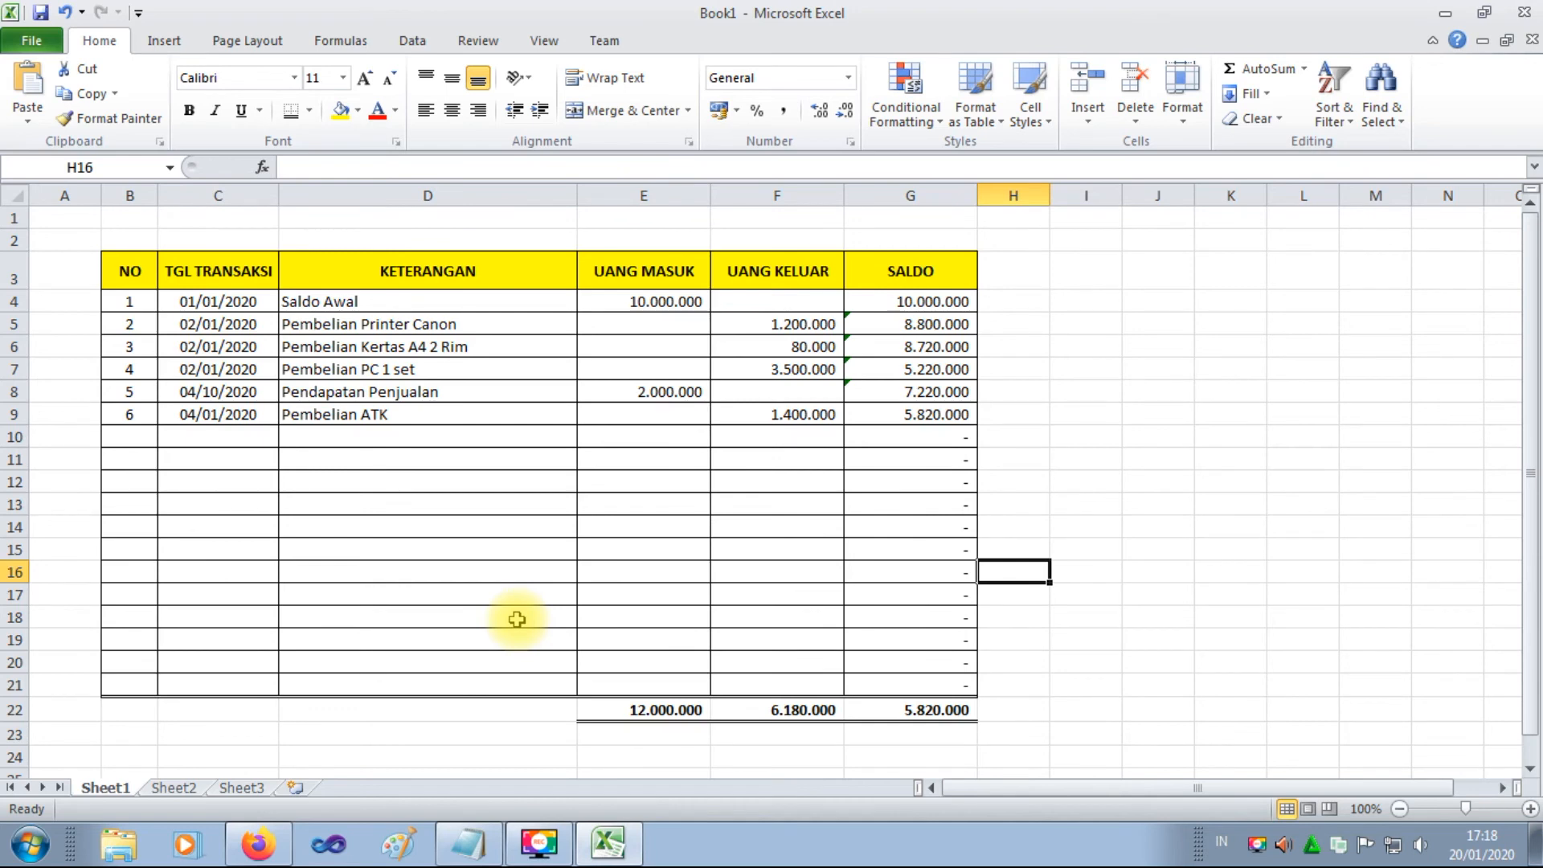
Save the workbook to the Desktop as an Excel Workbook named Kas 1.
left_click(41, 16)
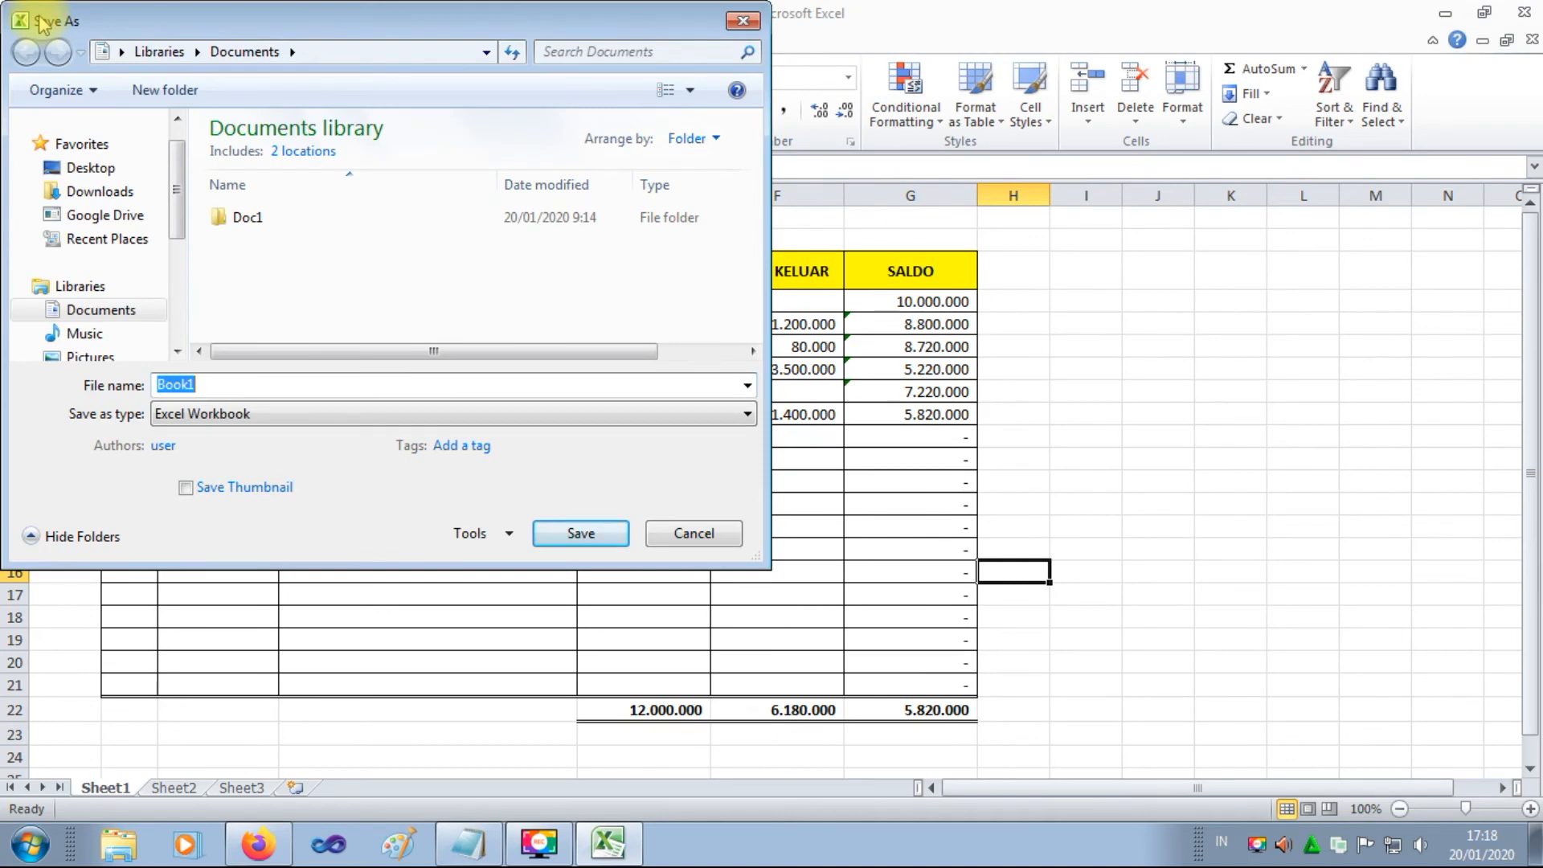
type("Kas 1")
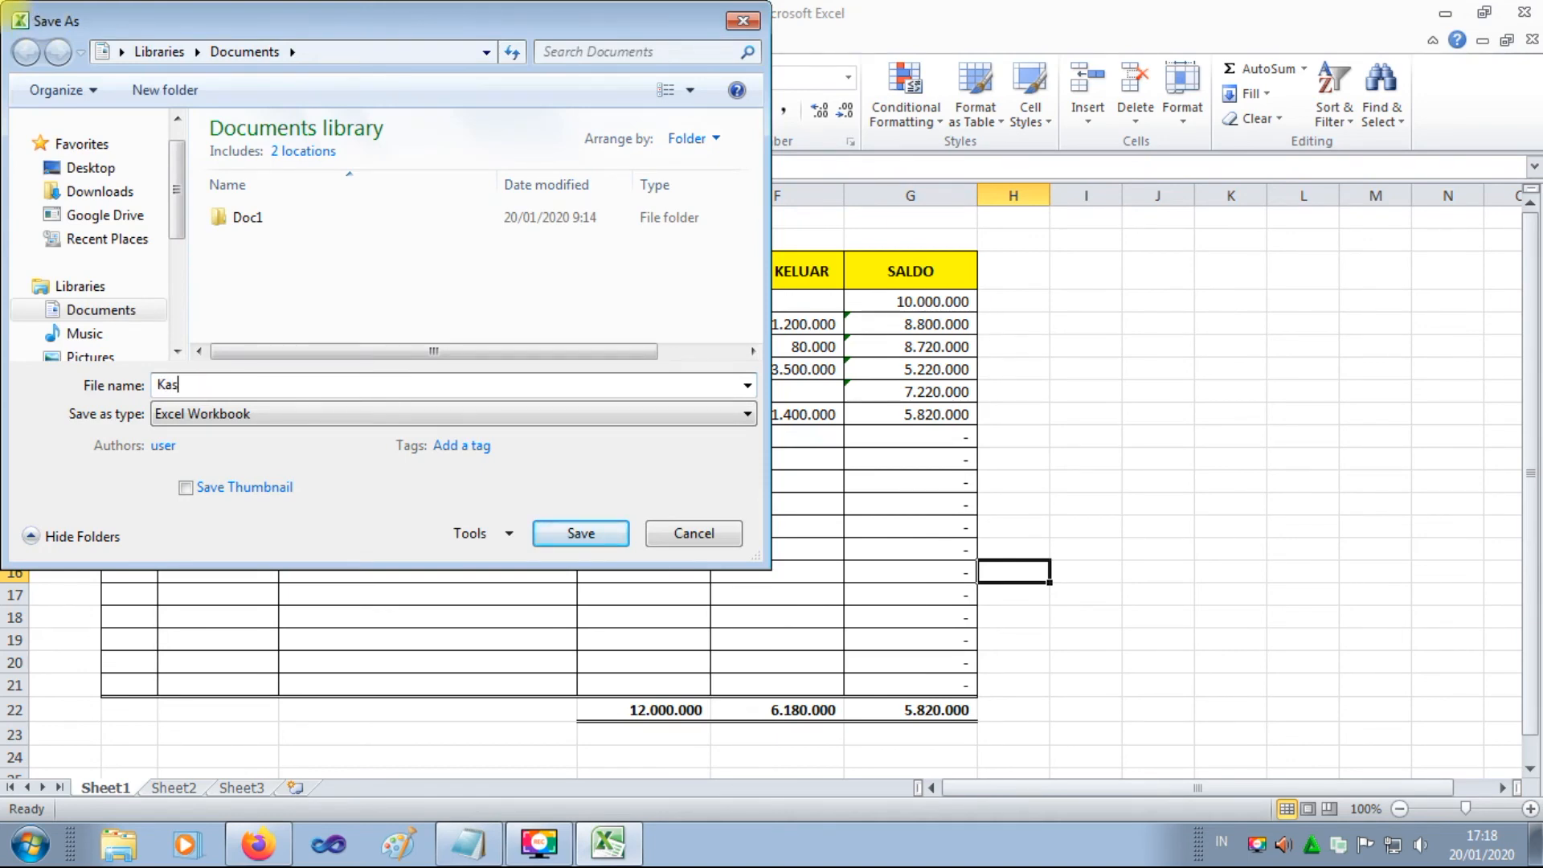
left_click(103, 167)
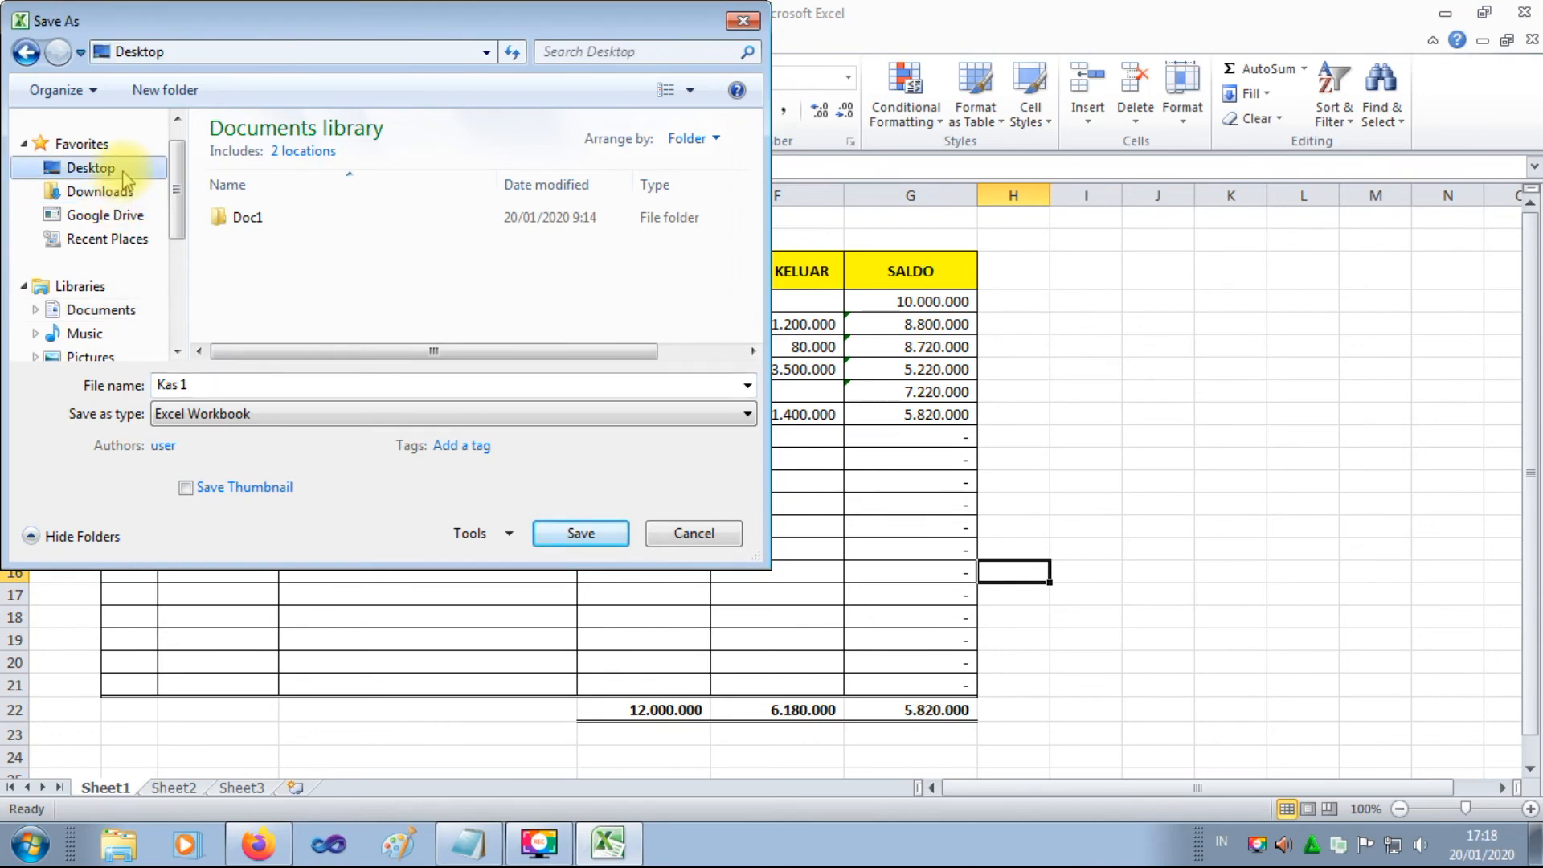
left_click(585, 535)
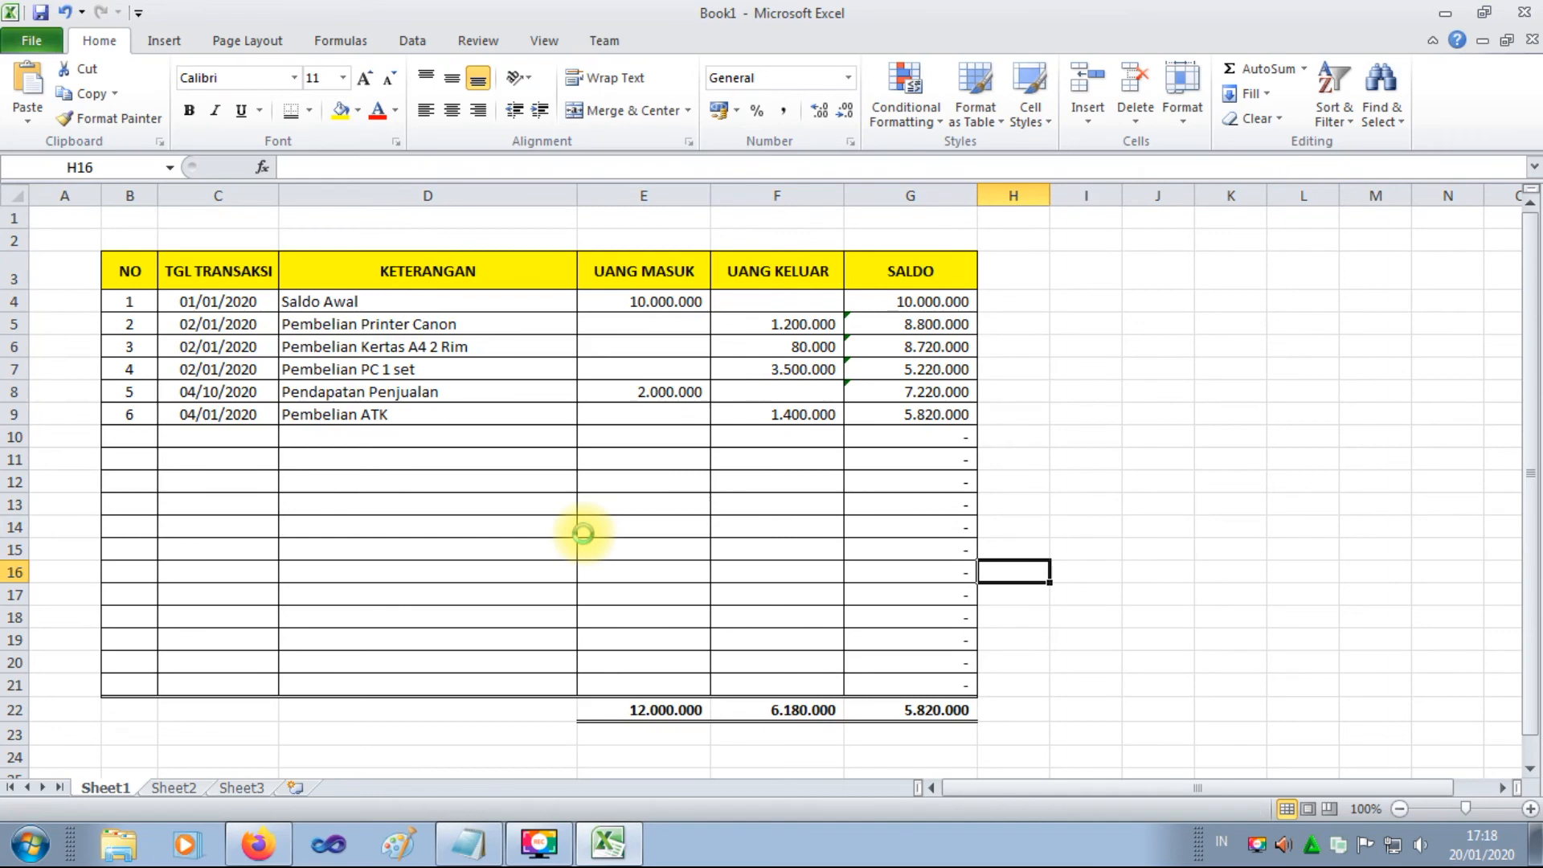
Close Excel and reopen the Kas 1 workbook from the desktop.
left_click(1145, 392)
left_click(1525, 11)
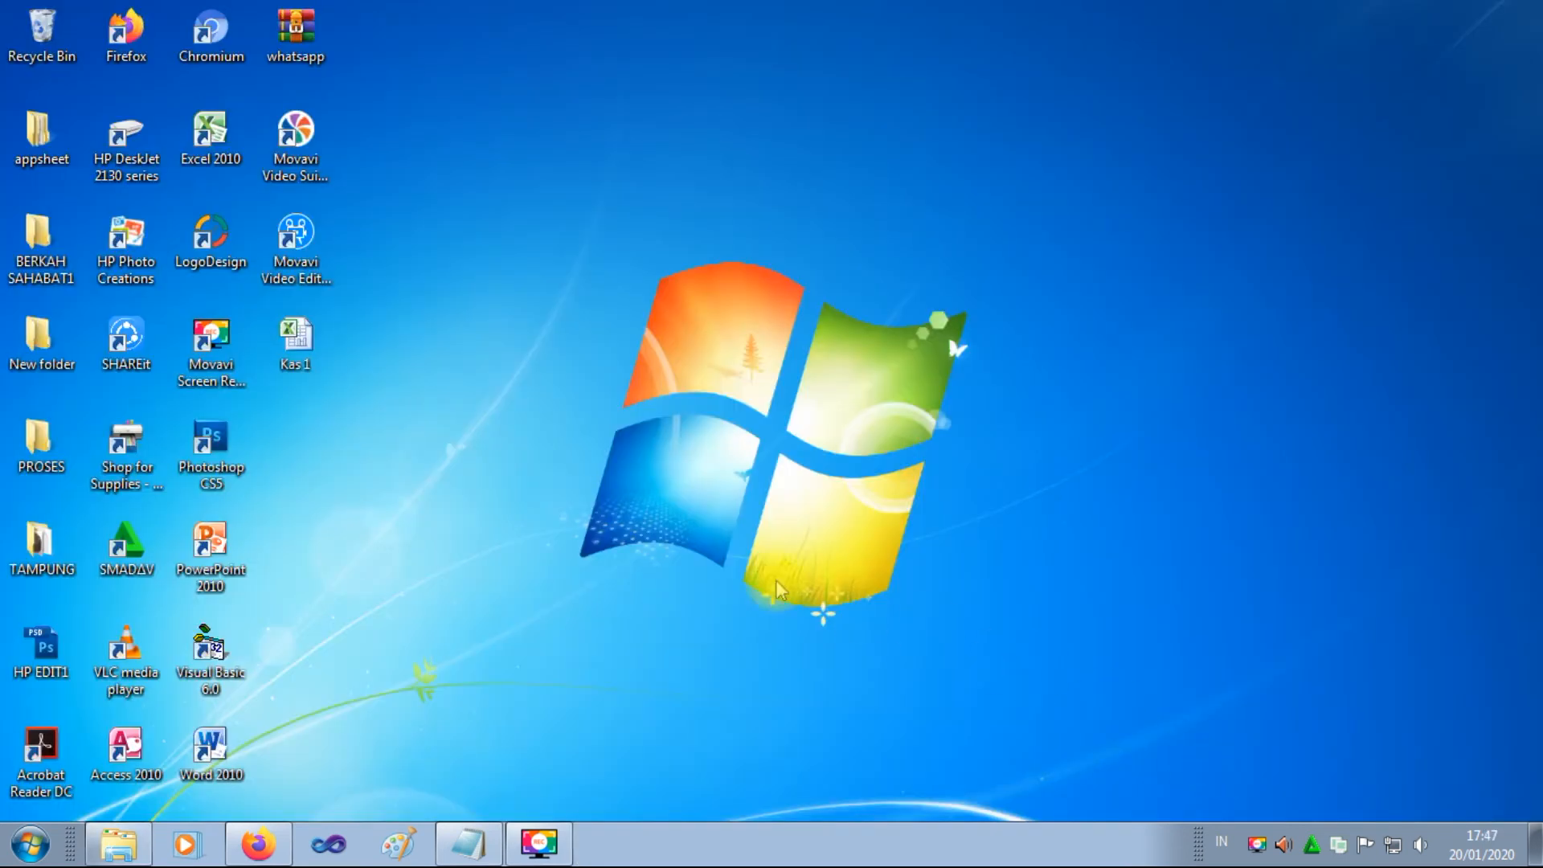
double_click(296, 344)
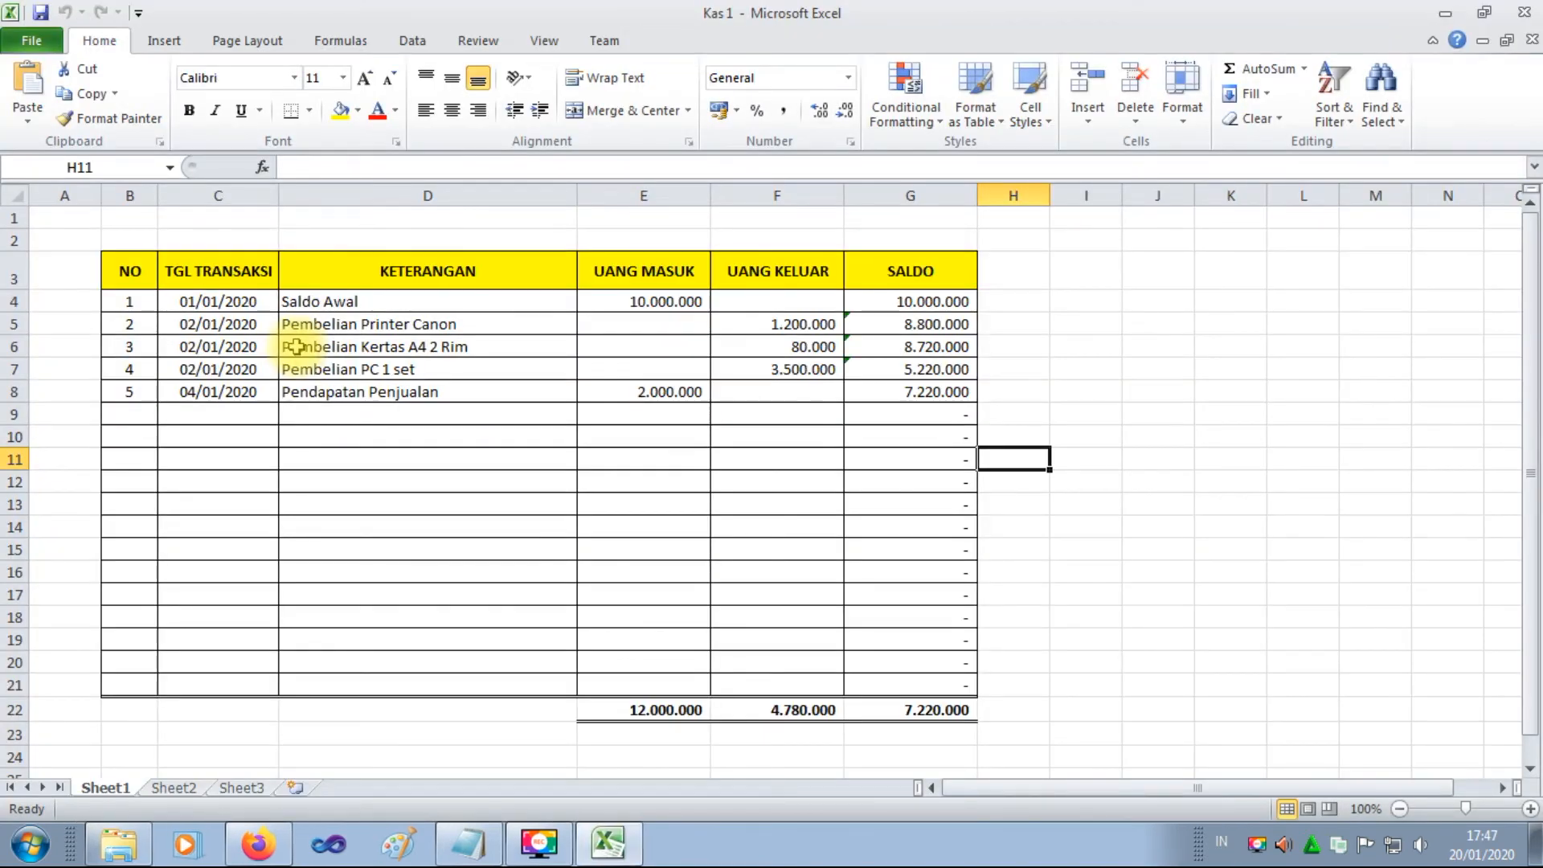
Record transaction 6 in row 9 with date 6-1-2020, KETERANGAN Anggaran BOP and UANG KELUAR 1500000.
left_click(143, 412)
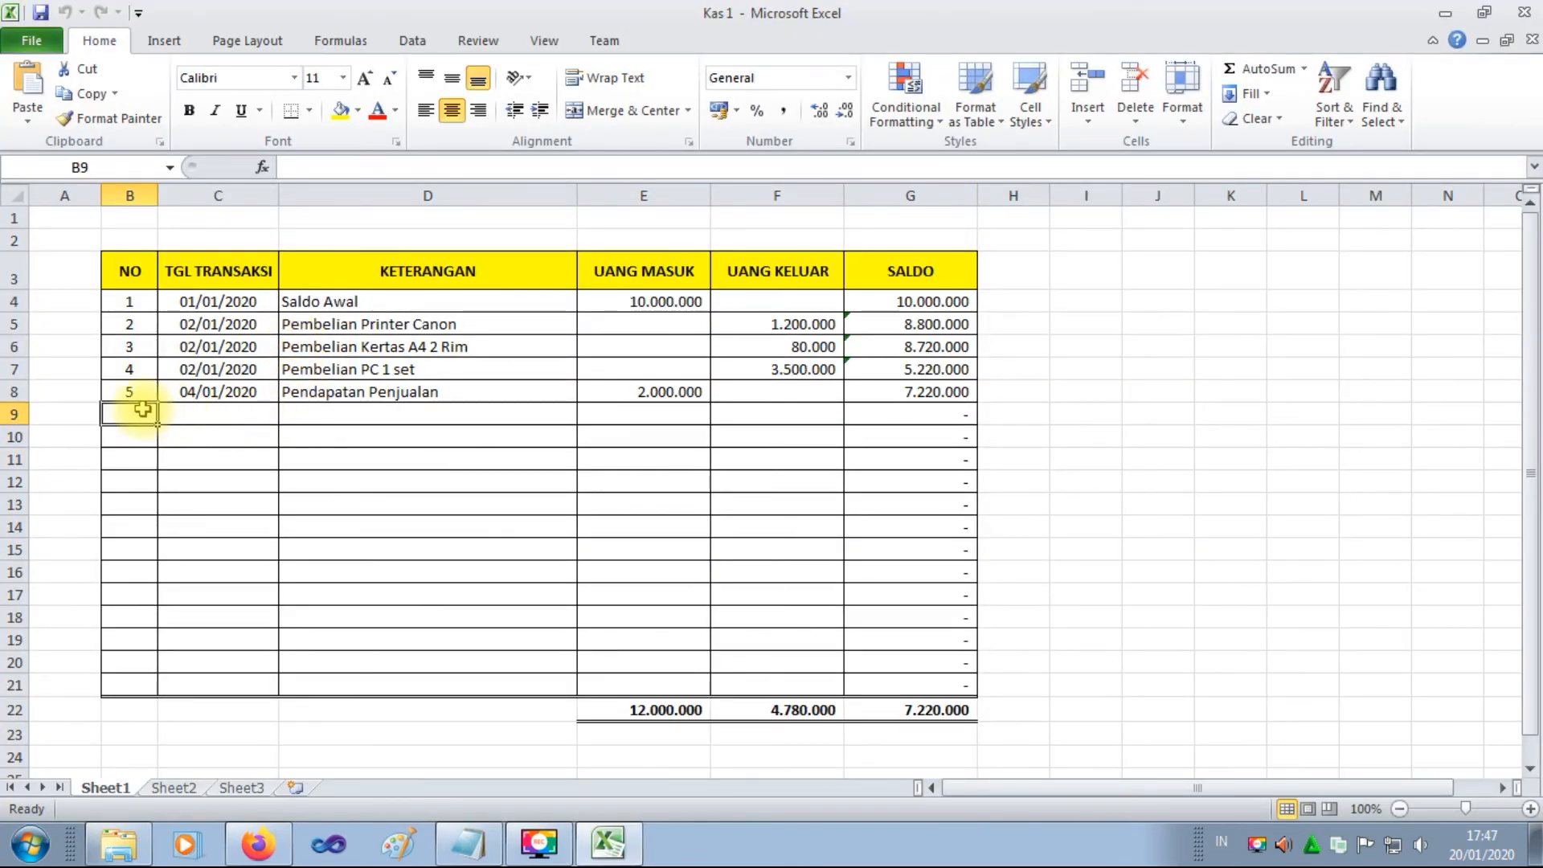
type("6")
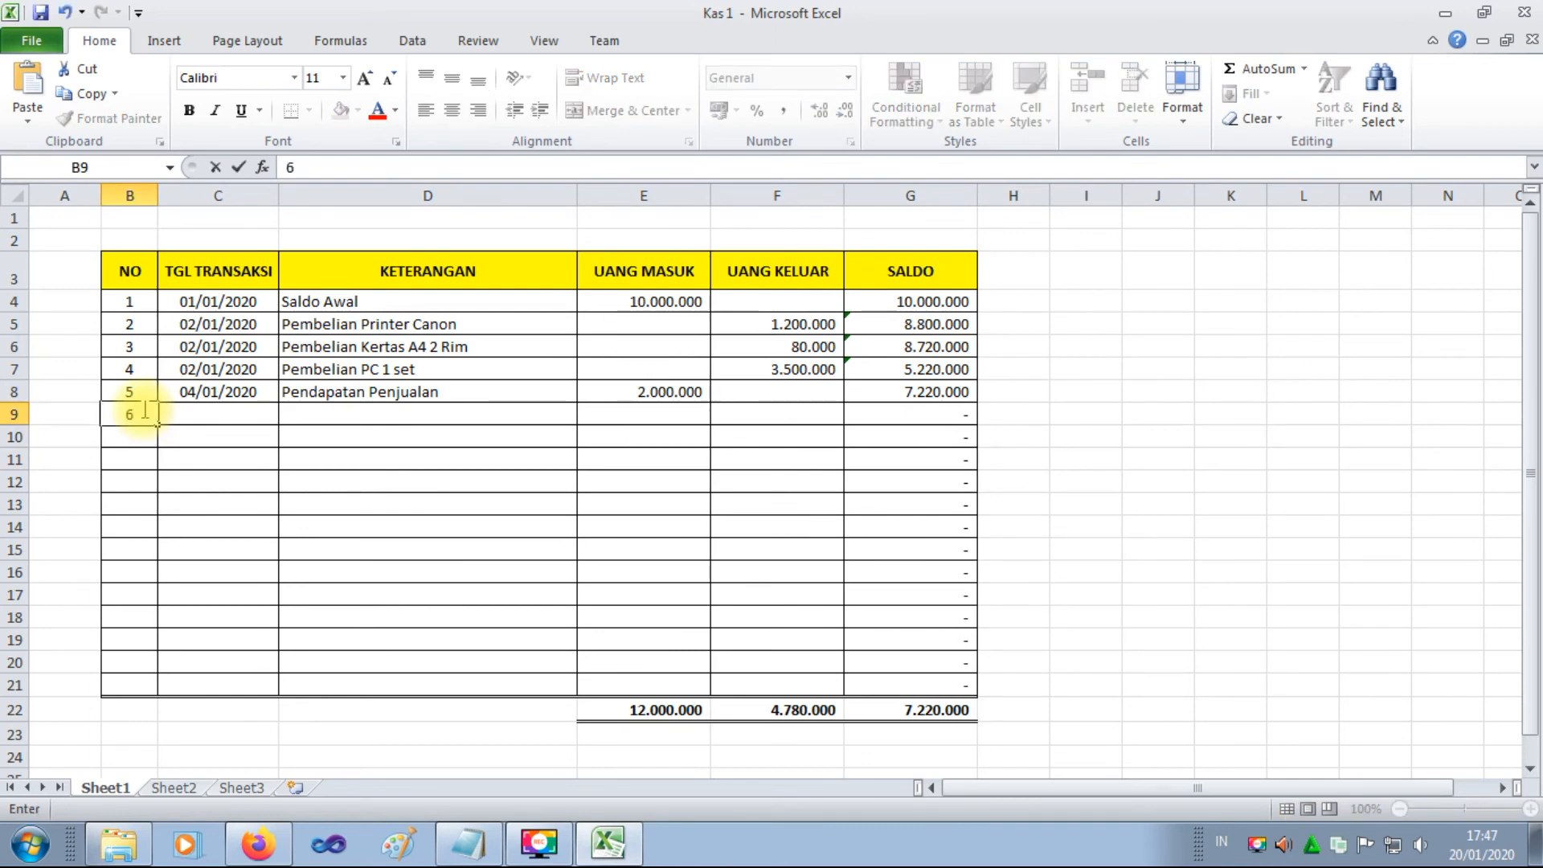
key("Tab")
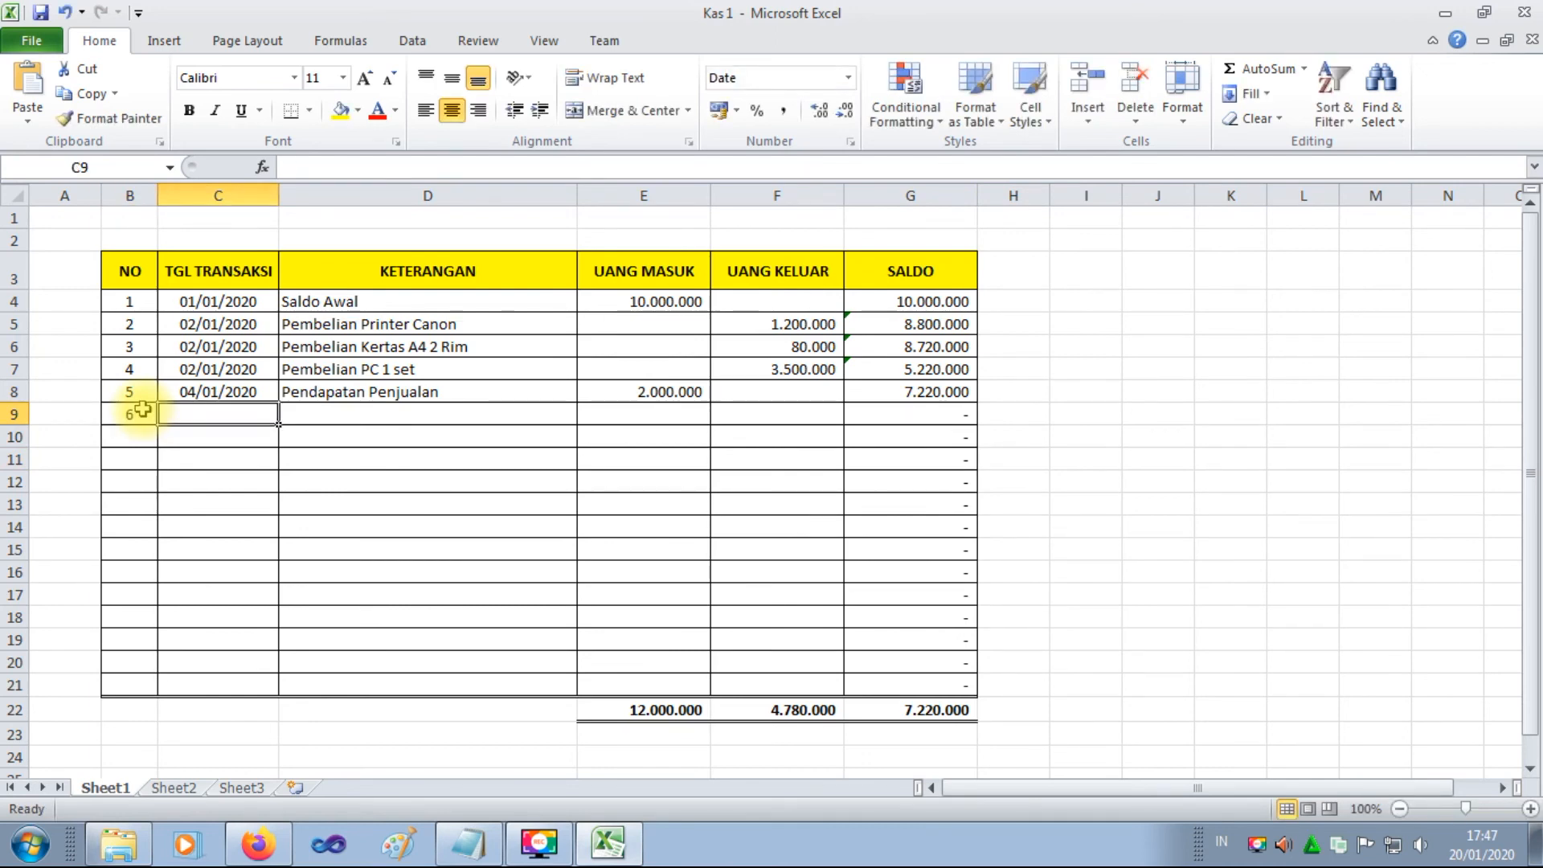
type("6")
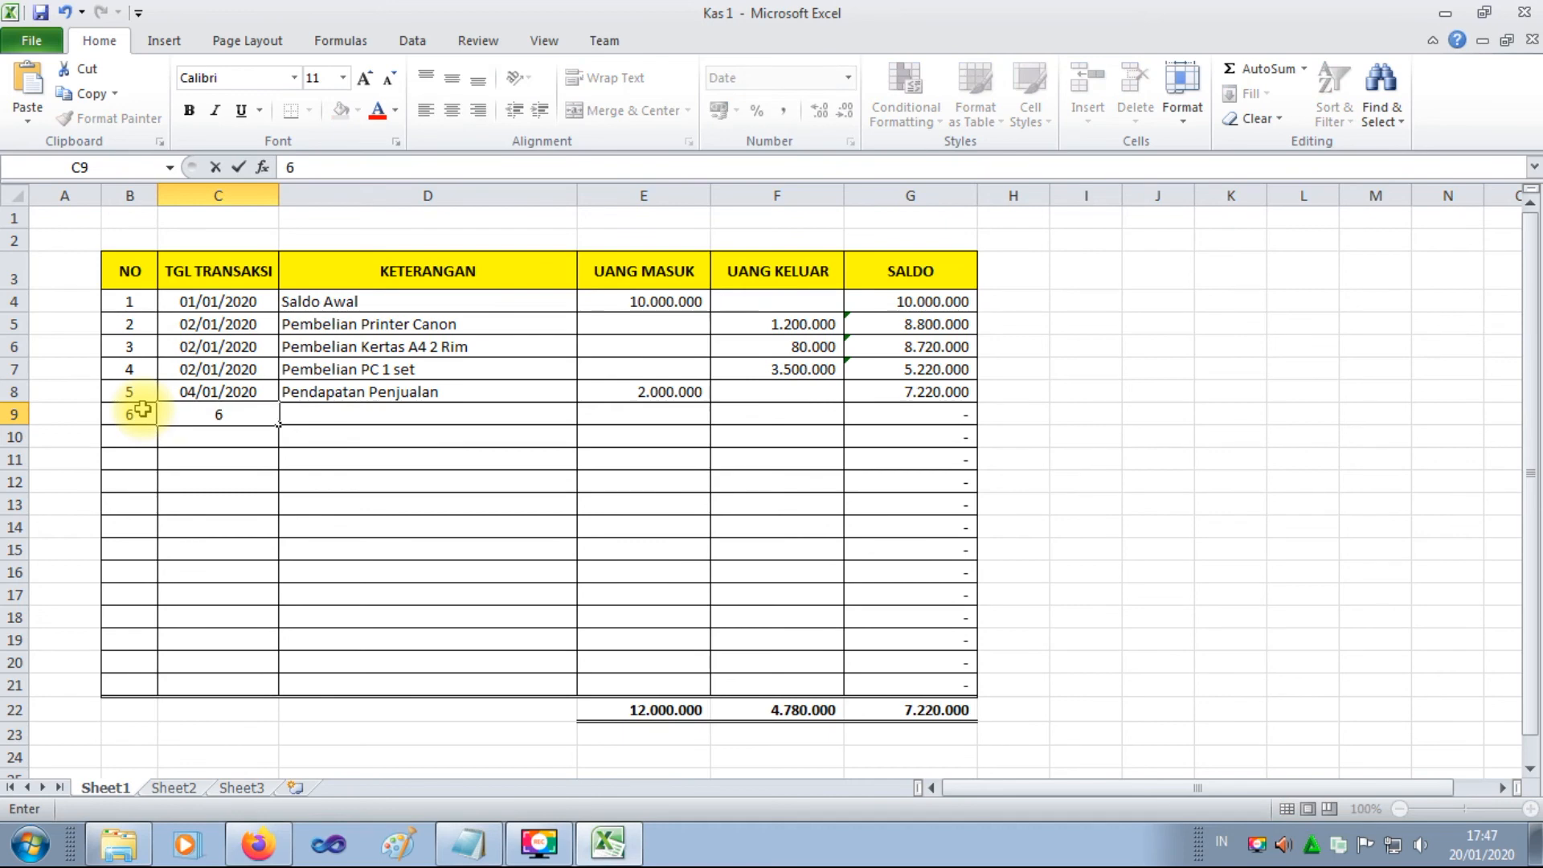
type("-1-2020")
key("Tab")
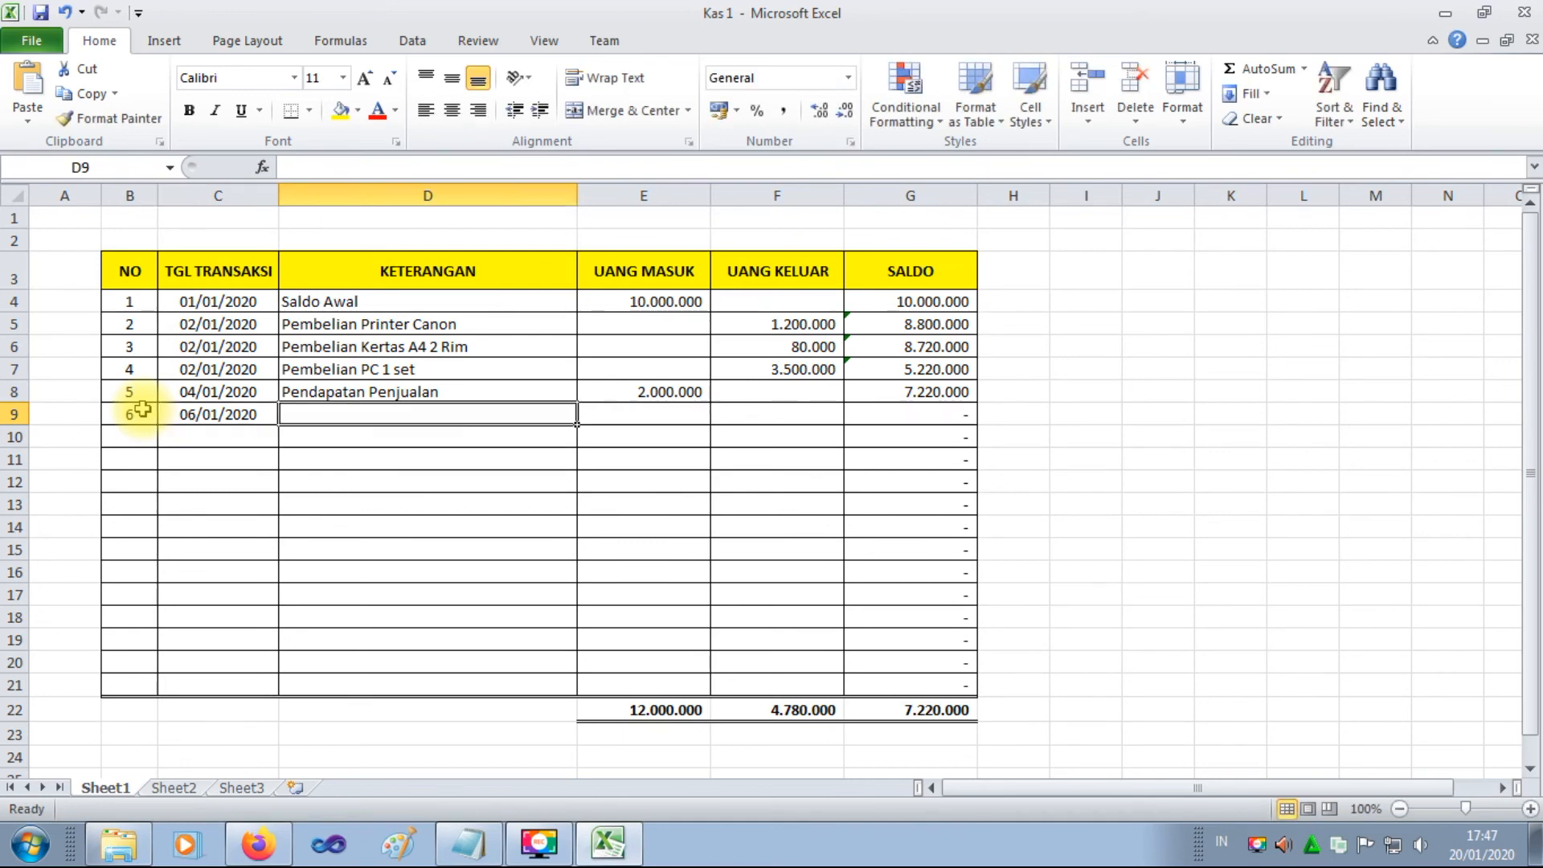
type("Anggaran BOP")
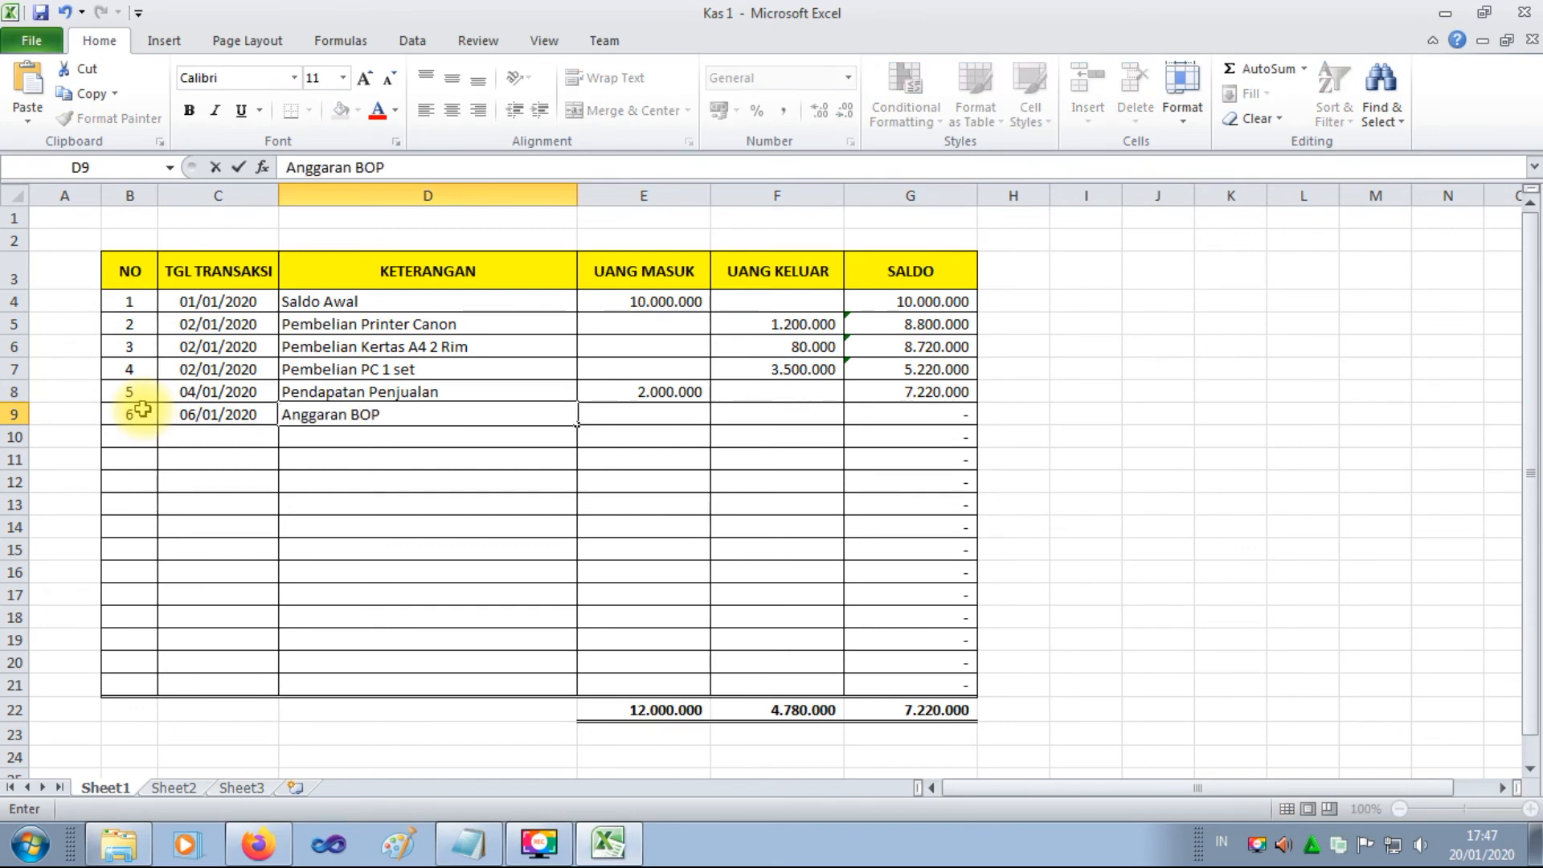
key("Tab")
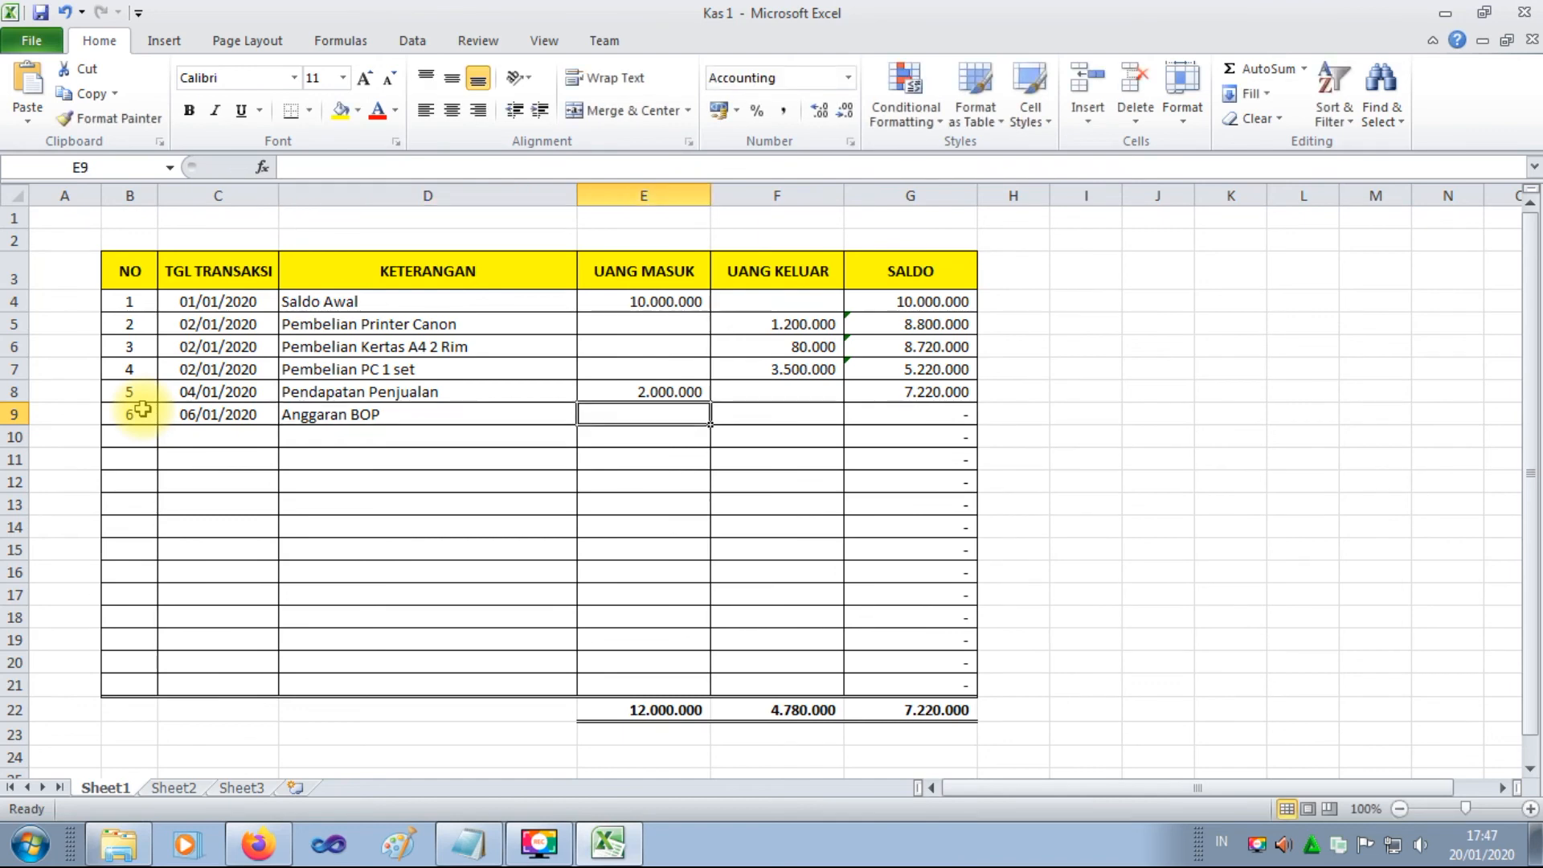
key("Tab")
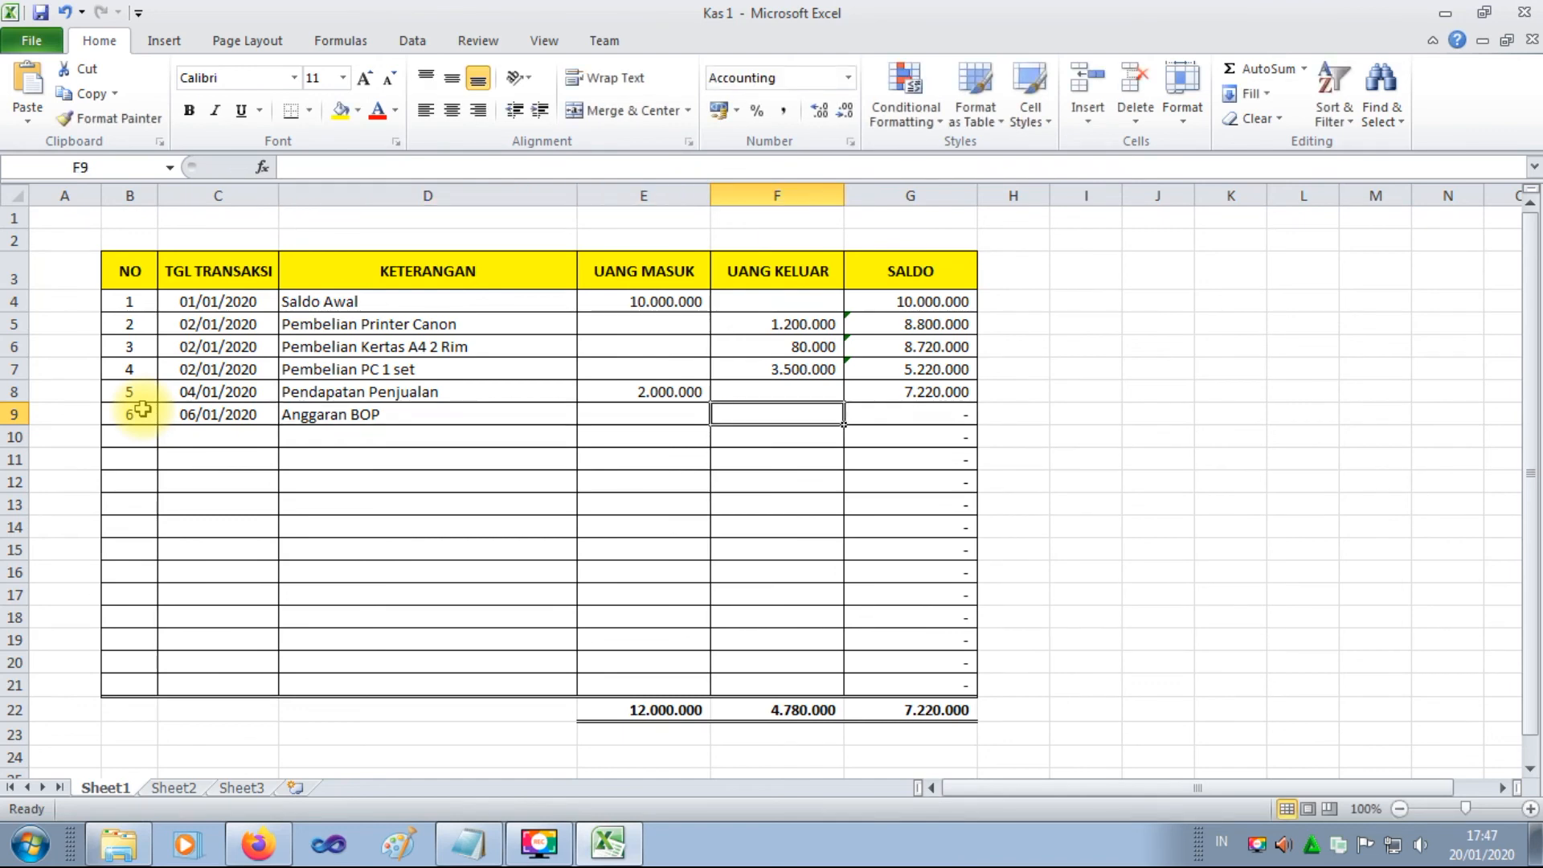
type("1500000")
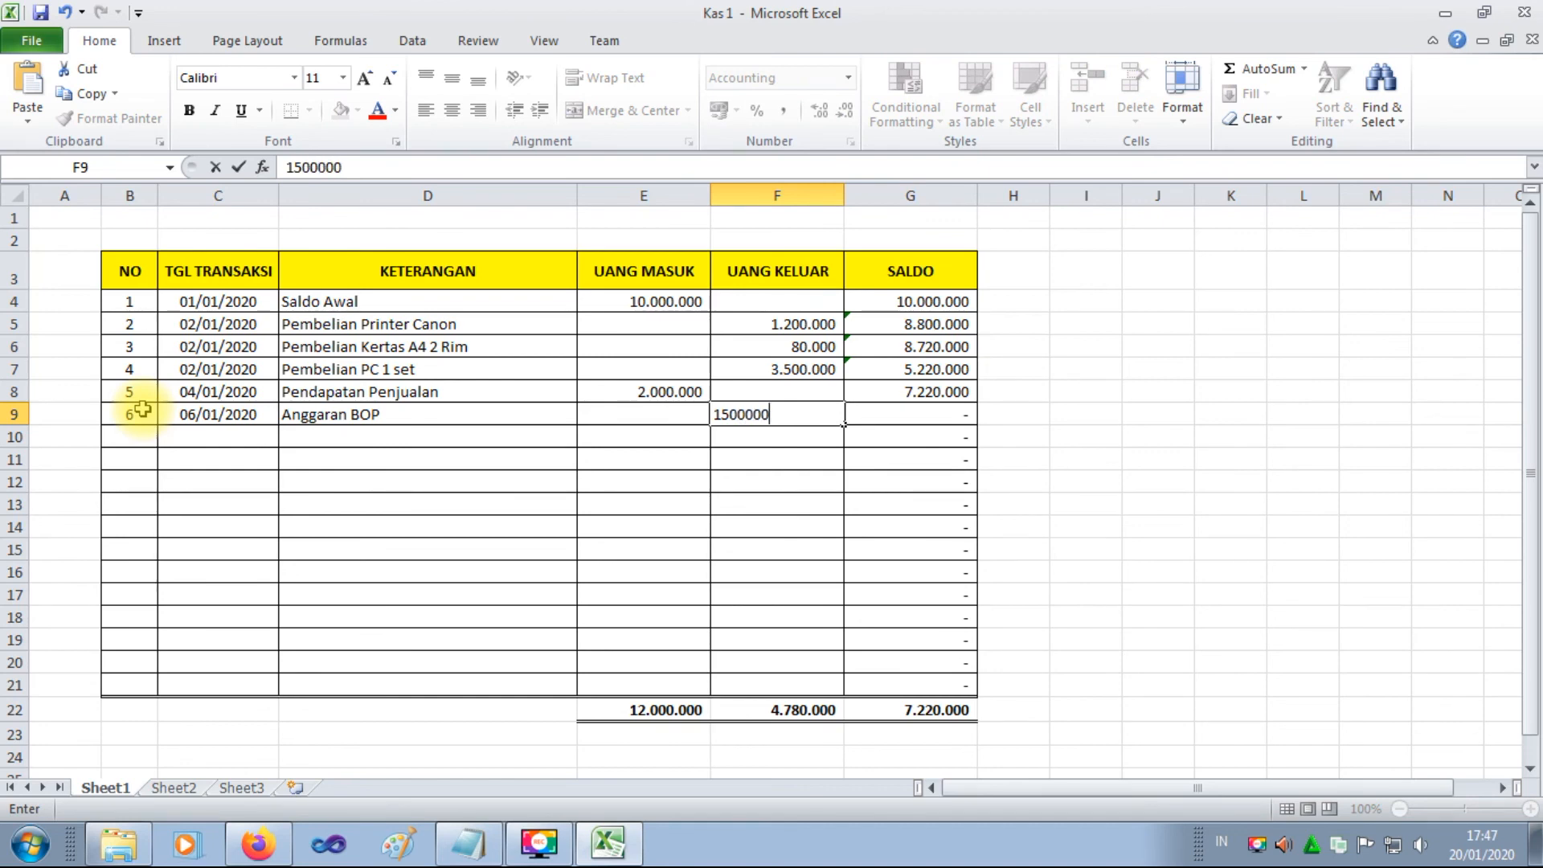
key("Return")
Record transaction 7 in row 10 with date 6-1-2020, KETERANGAN Bayar Listrik and UANG KELUAR 500000.
key("Left")
key("Left")
key("Left")
key("Left")
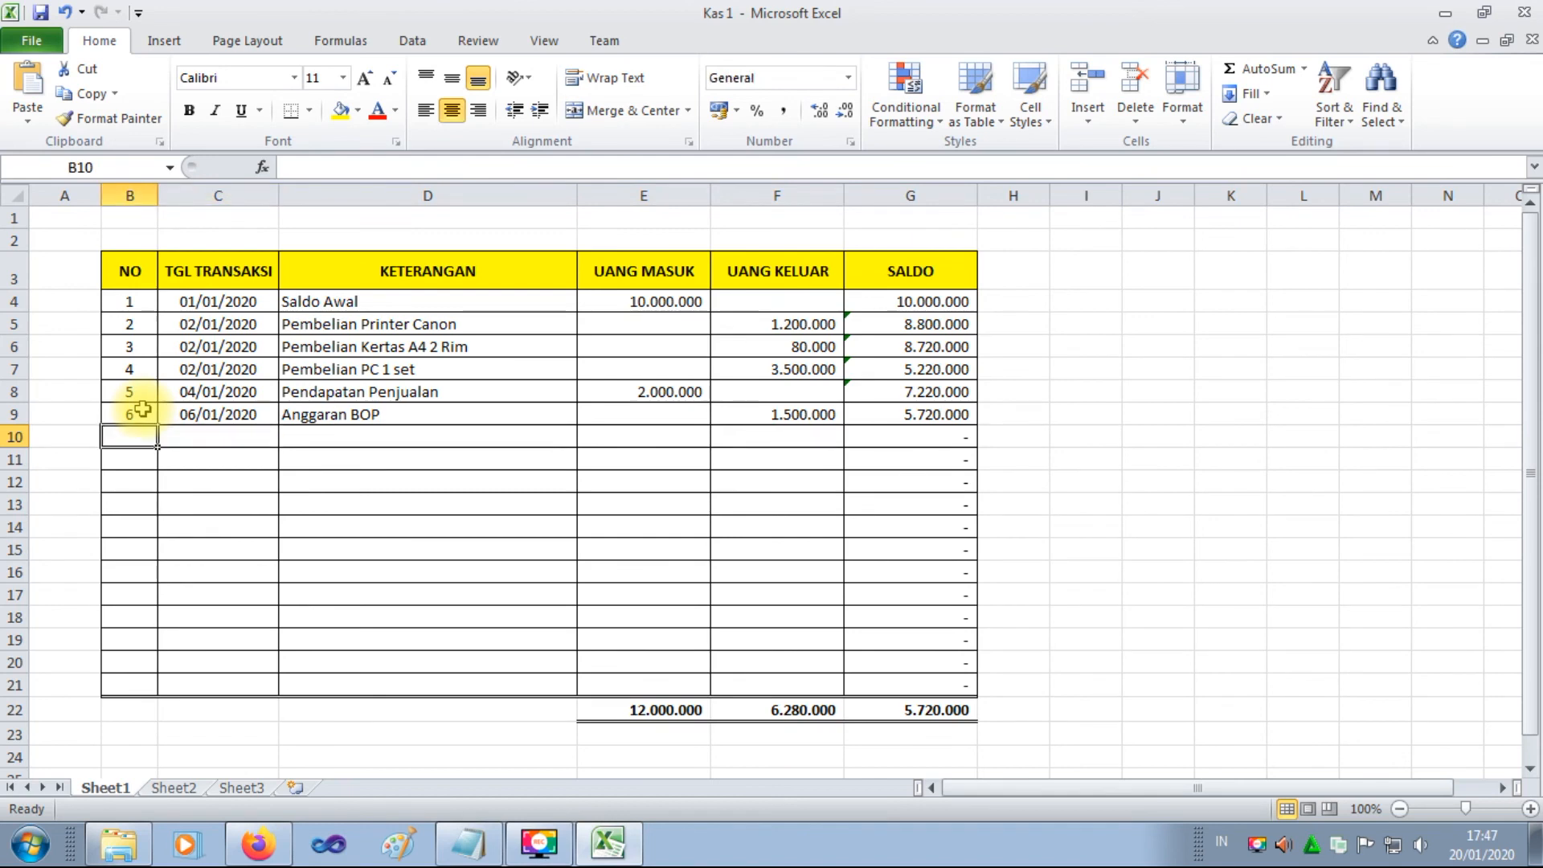
type("7")
key("Tab")
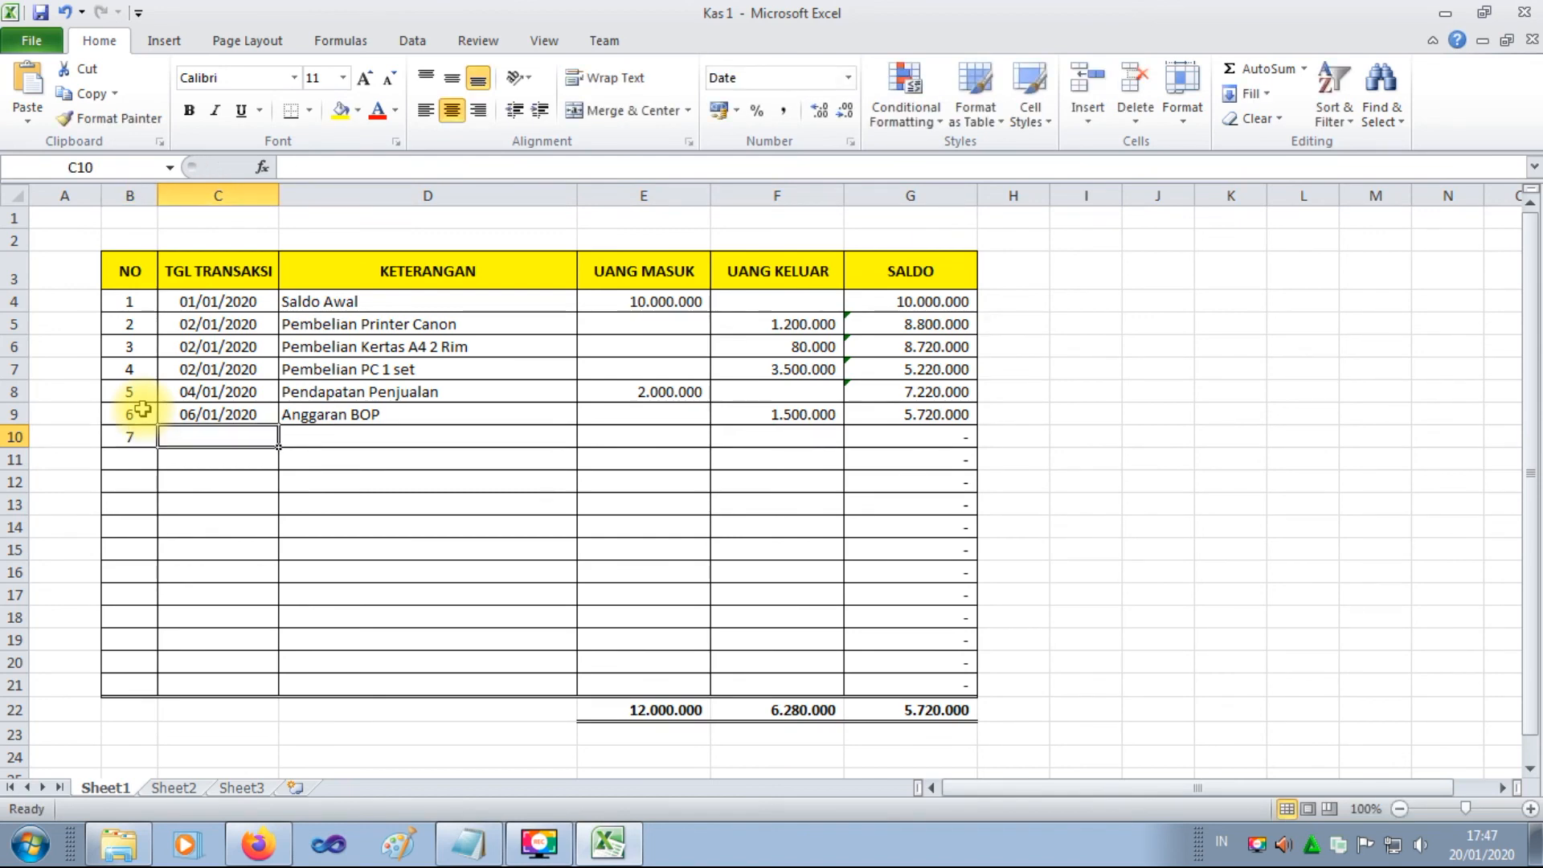
type("6")
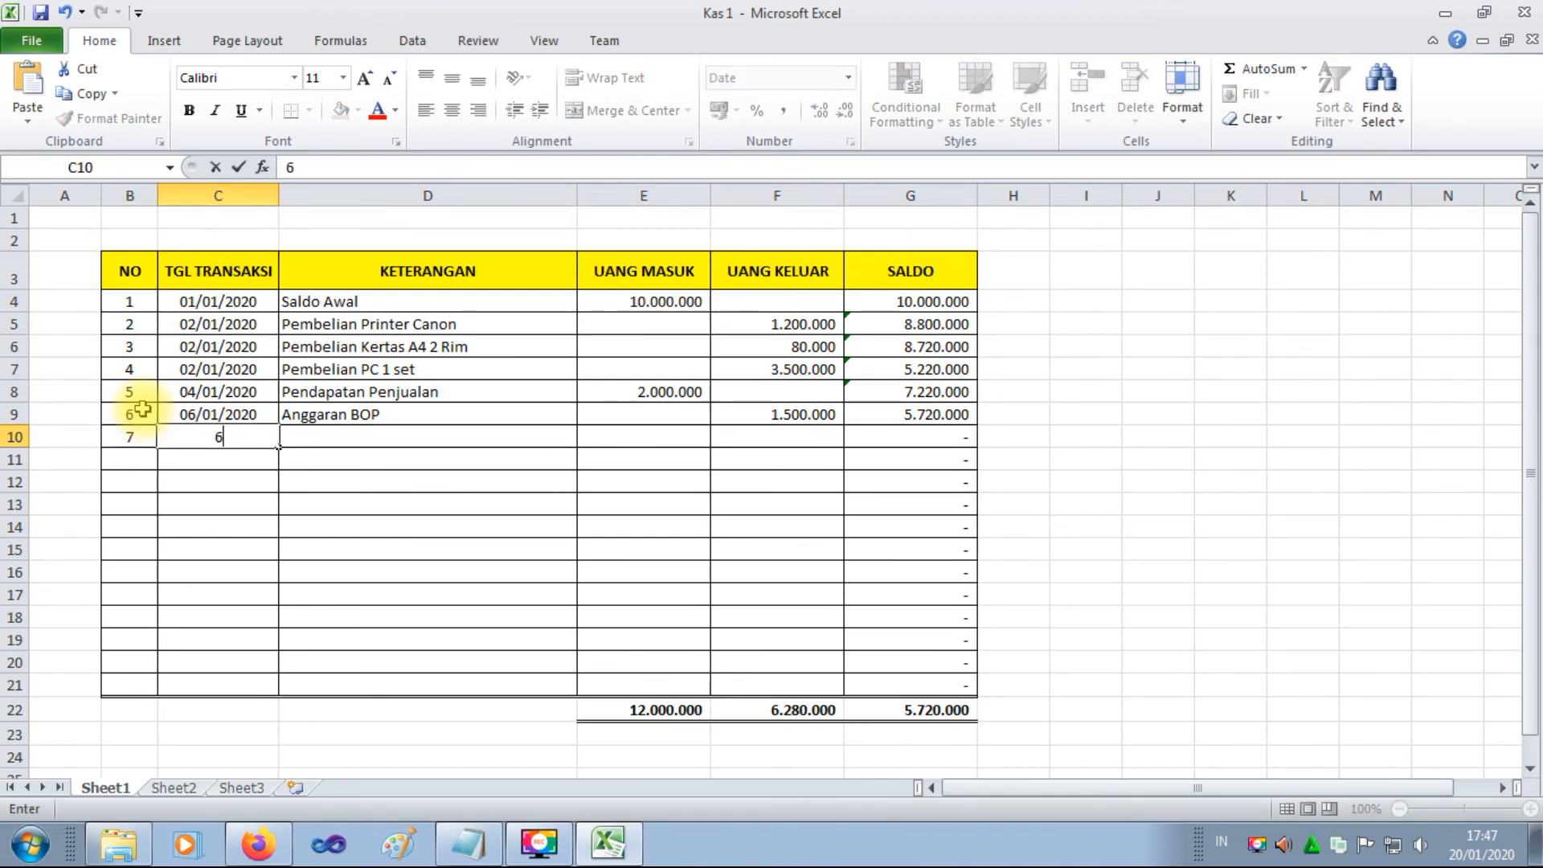
type("-1-2020")
key("Tab")
type("B")
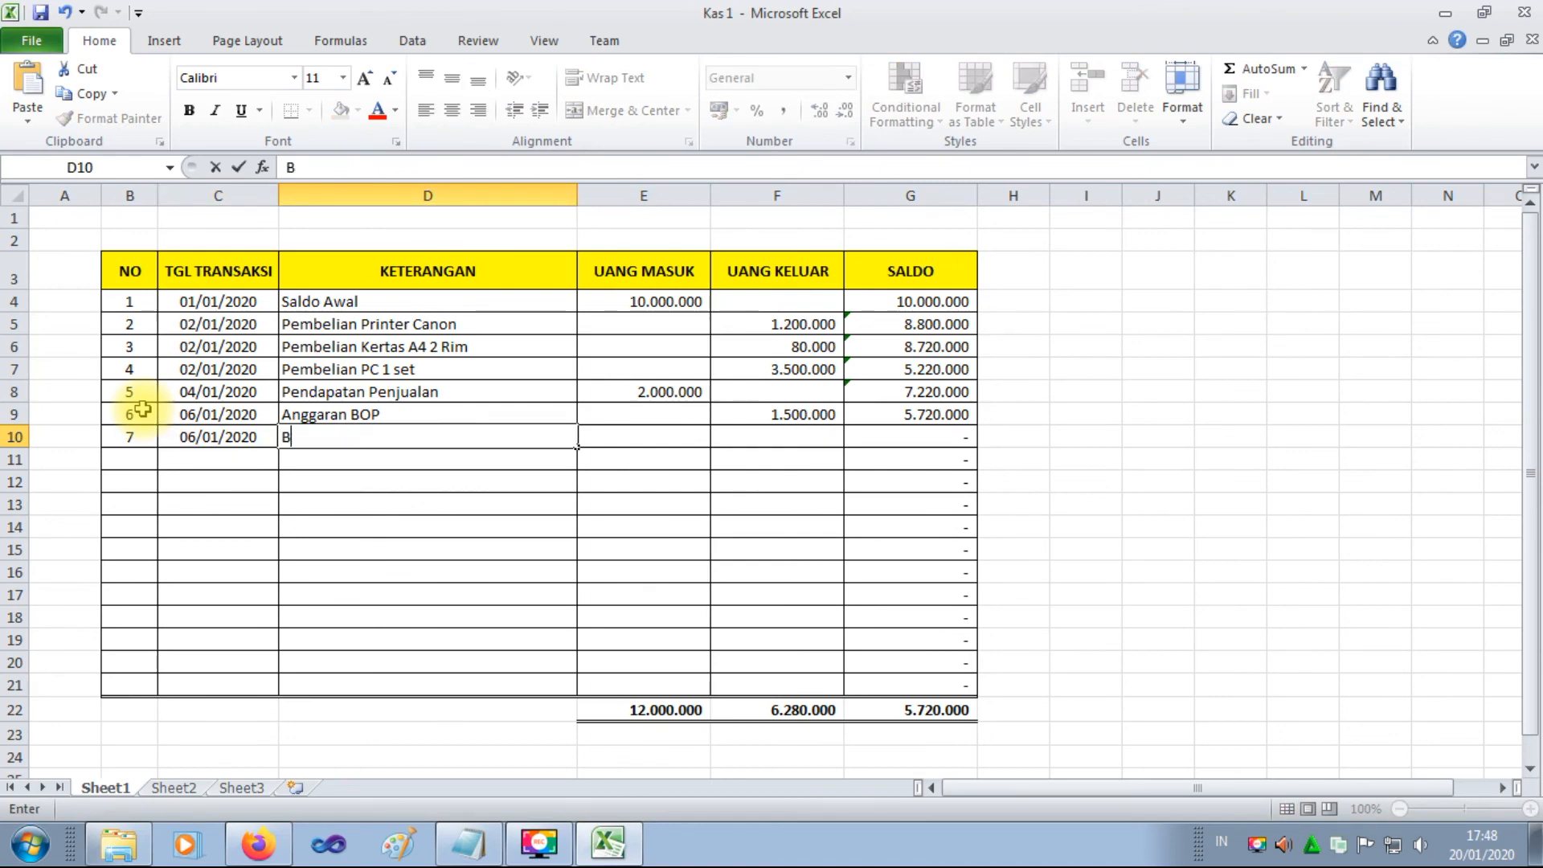
type("ayar Listrik")
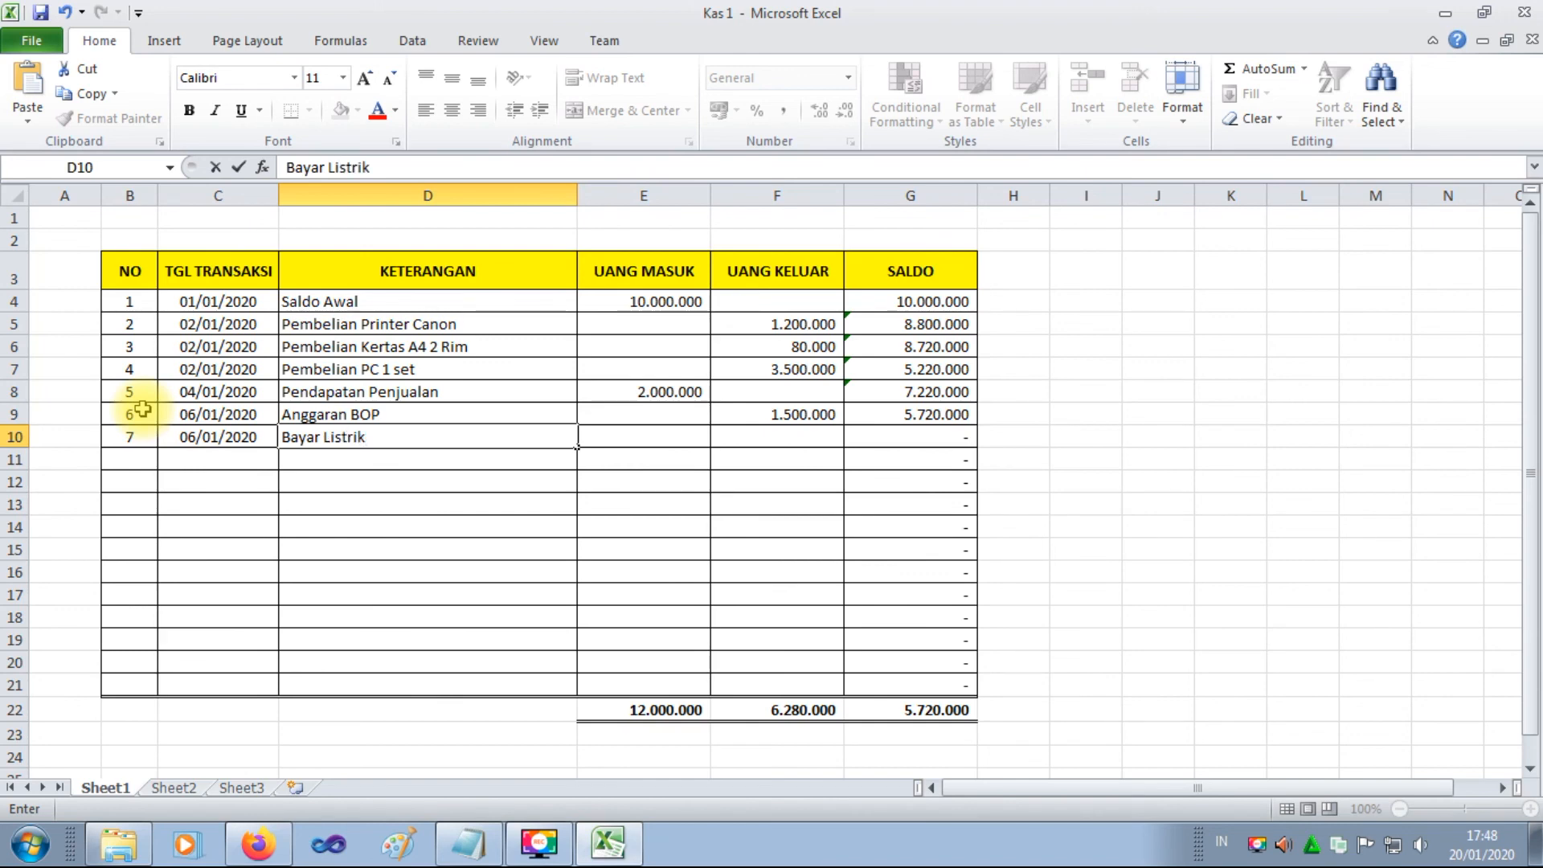
key("Tab")
key("Tab")
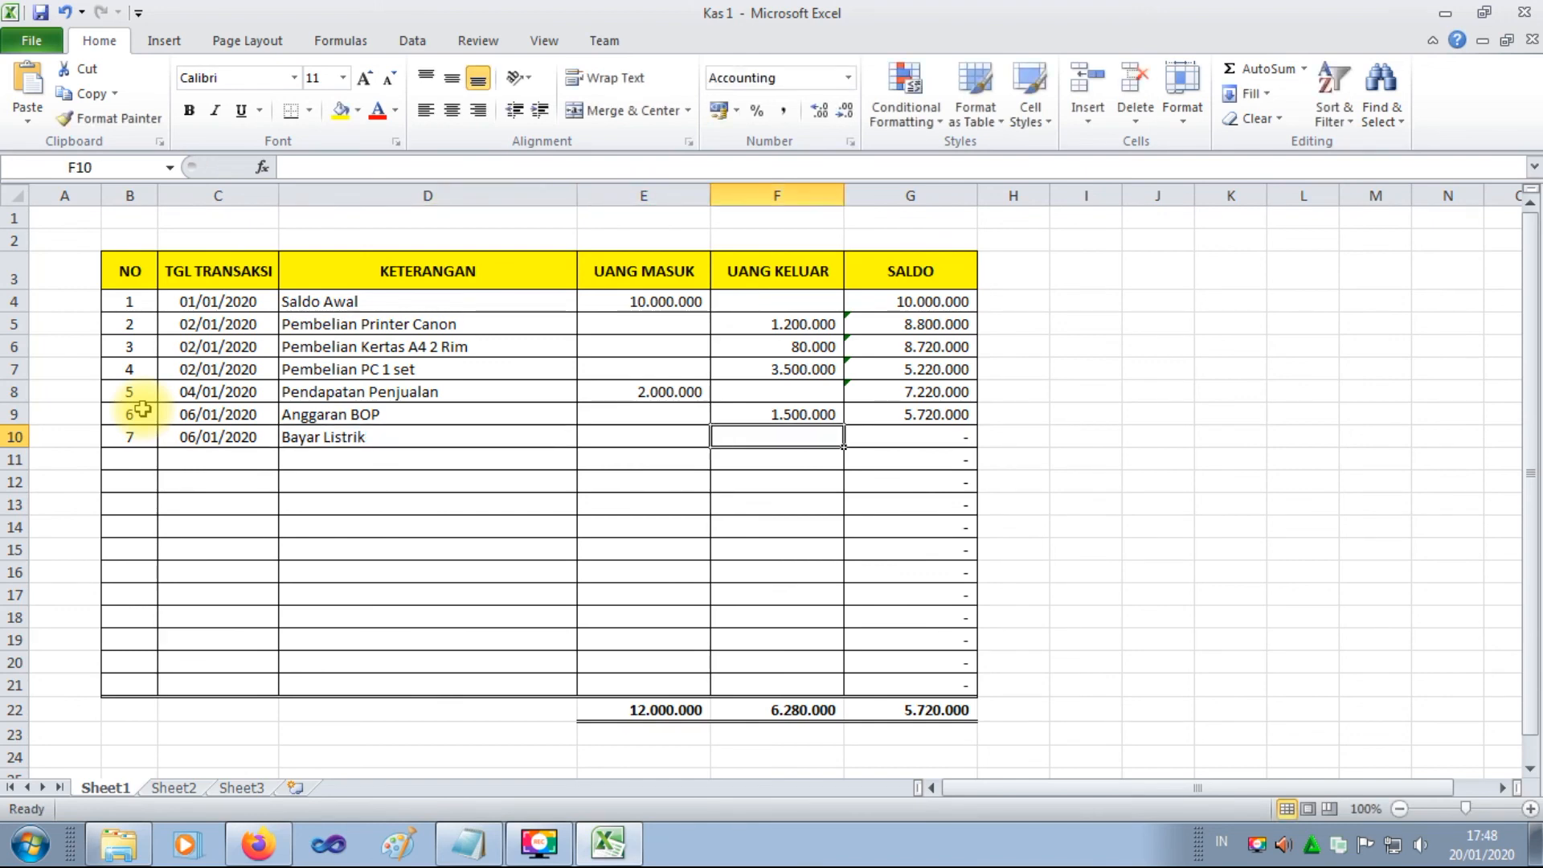
type("500000")
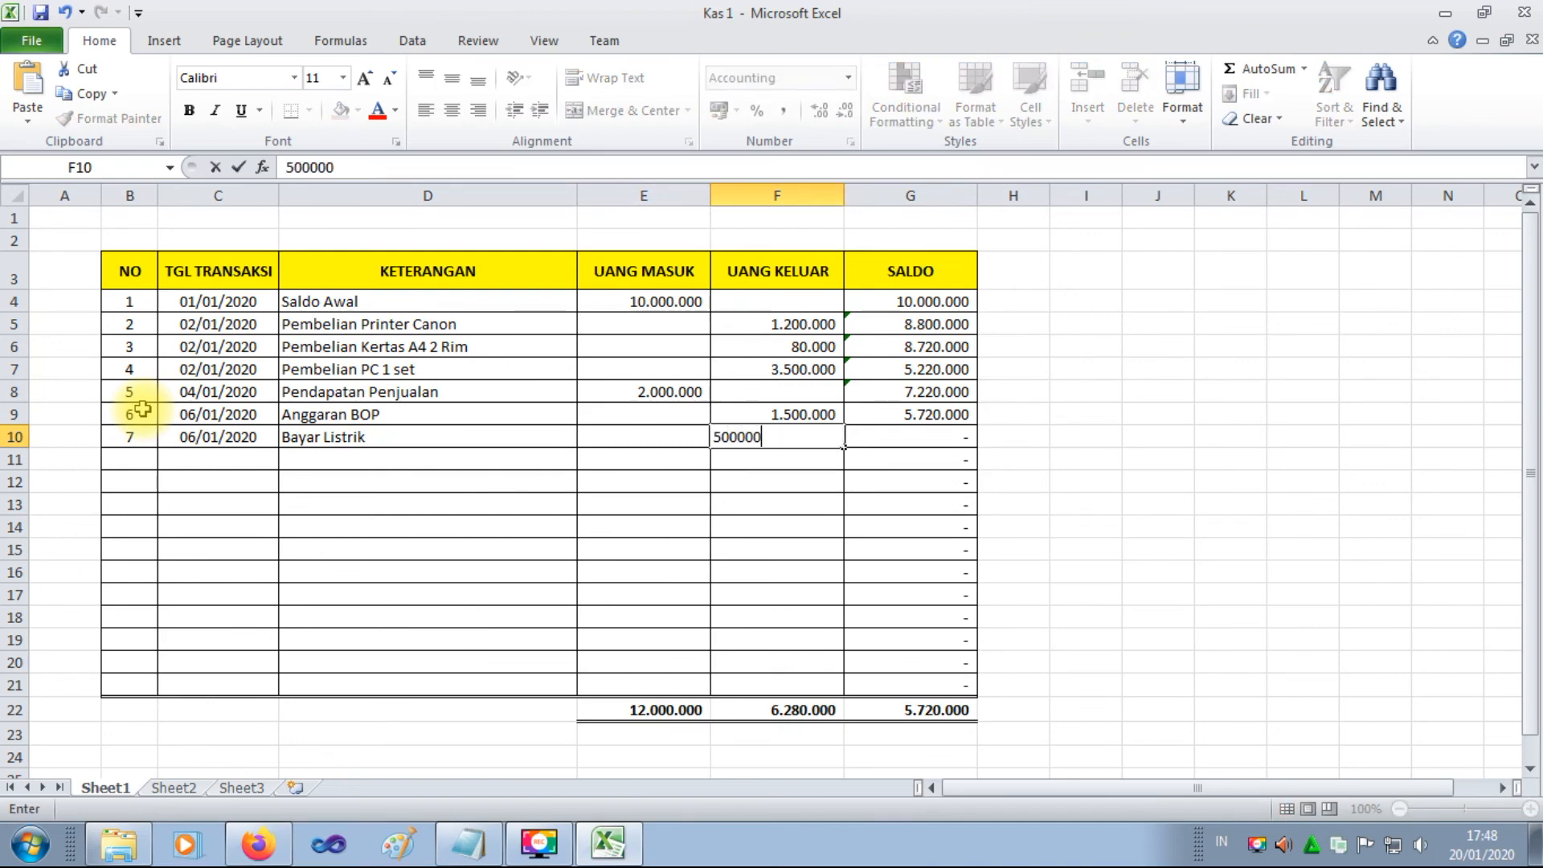
key("Return")
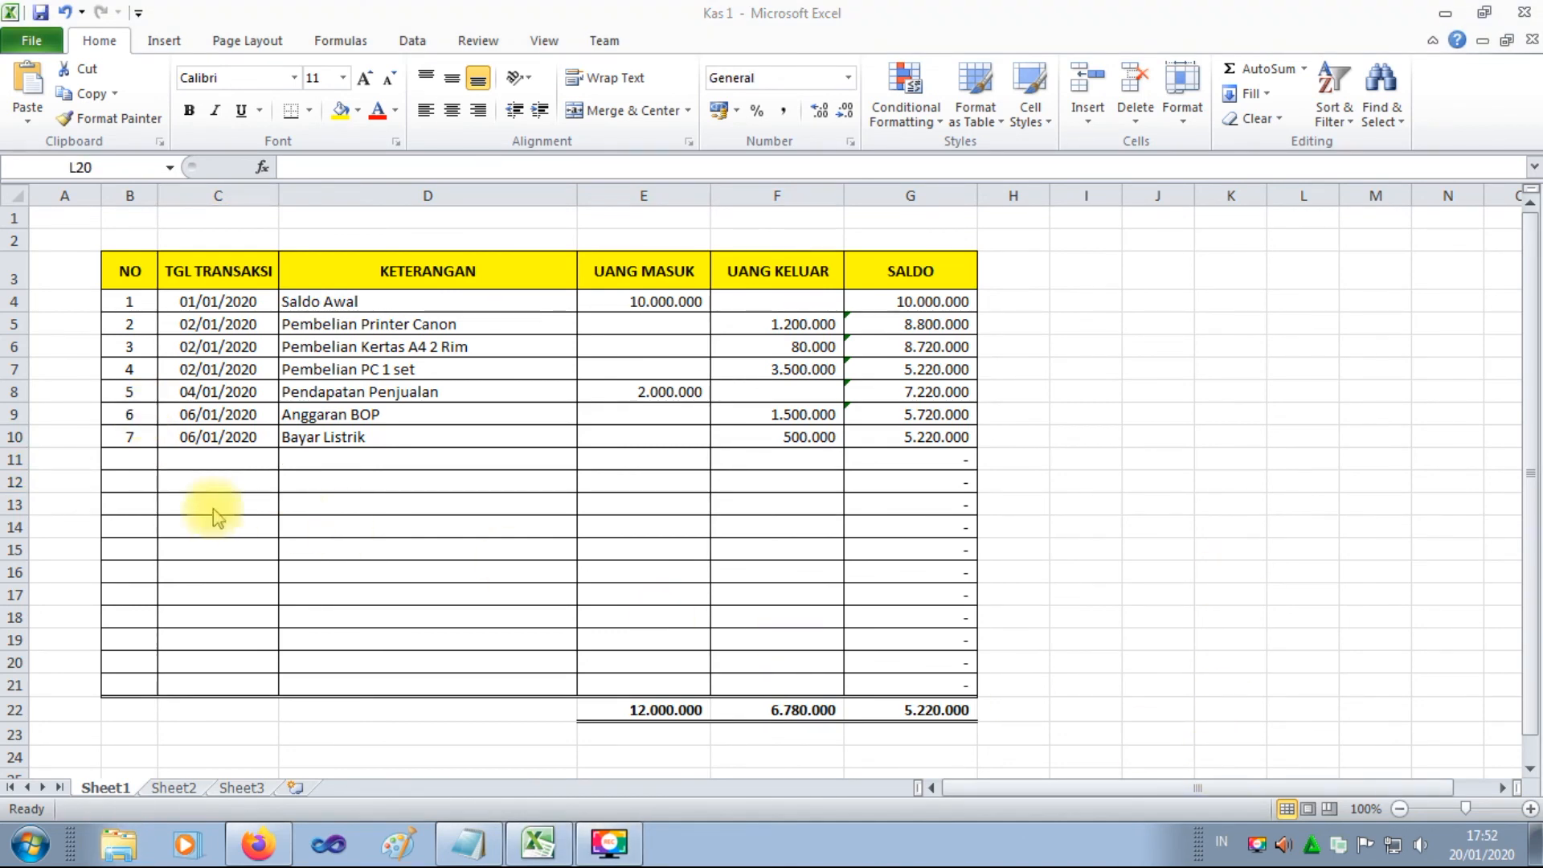
Record transaction 8 in row 11 with date 7-1-2020, KETERANGAN Piutang Usaha and UANG MASUK 4000000.
left_click(117, 460)
left_click(117, 460)
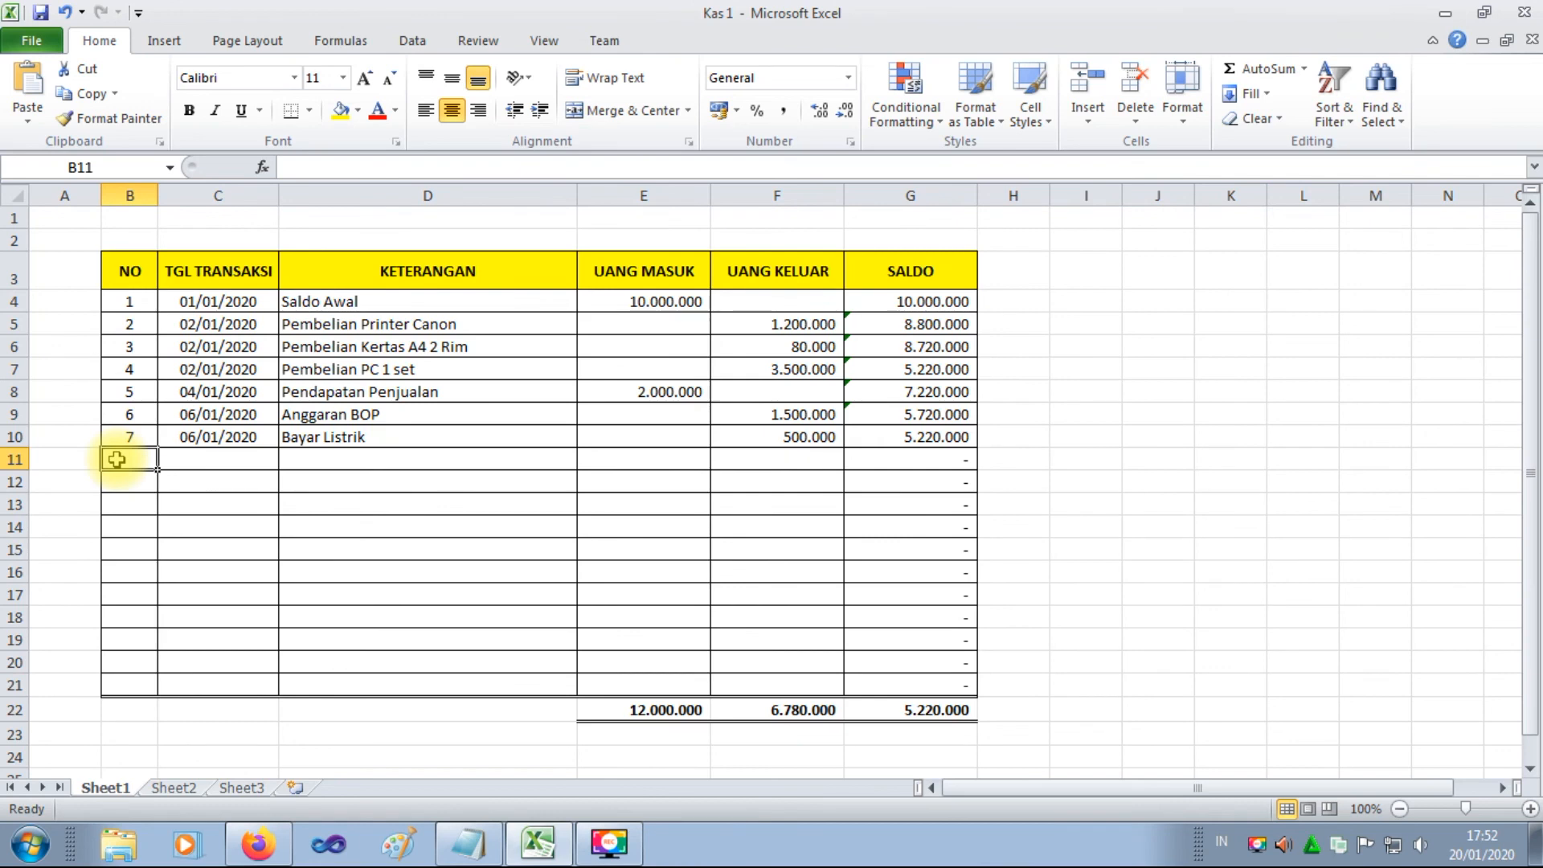
type("8")
key("Tab")
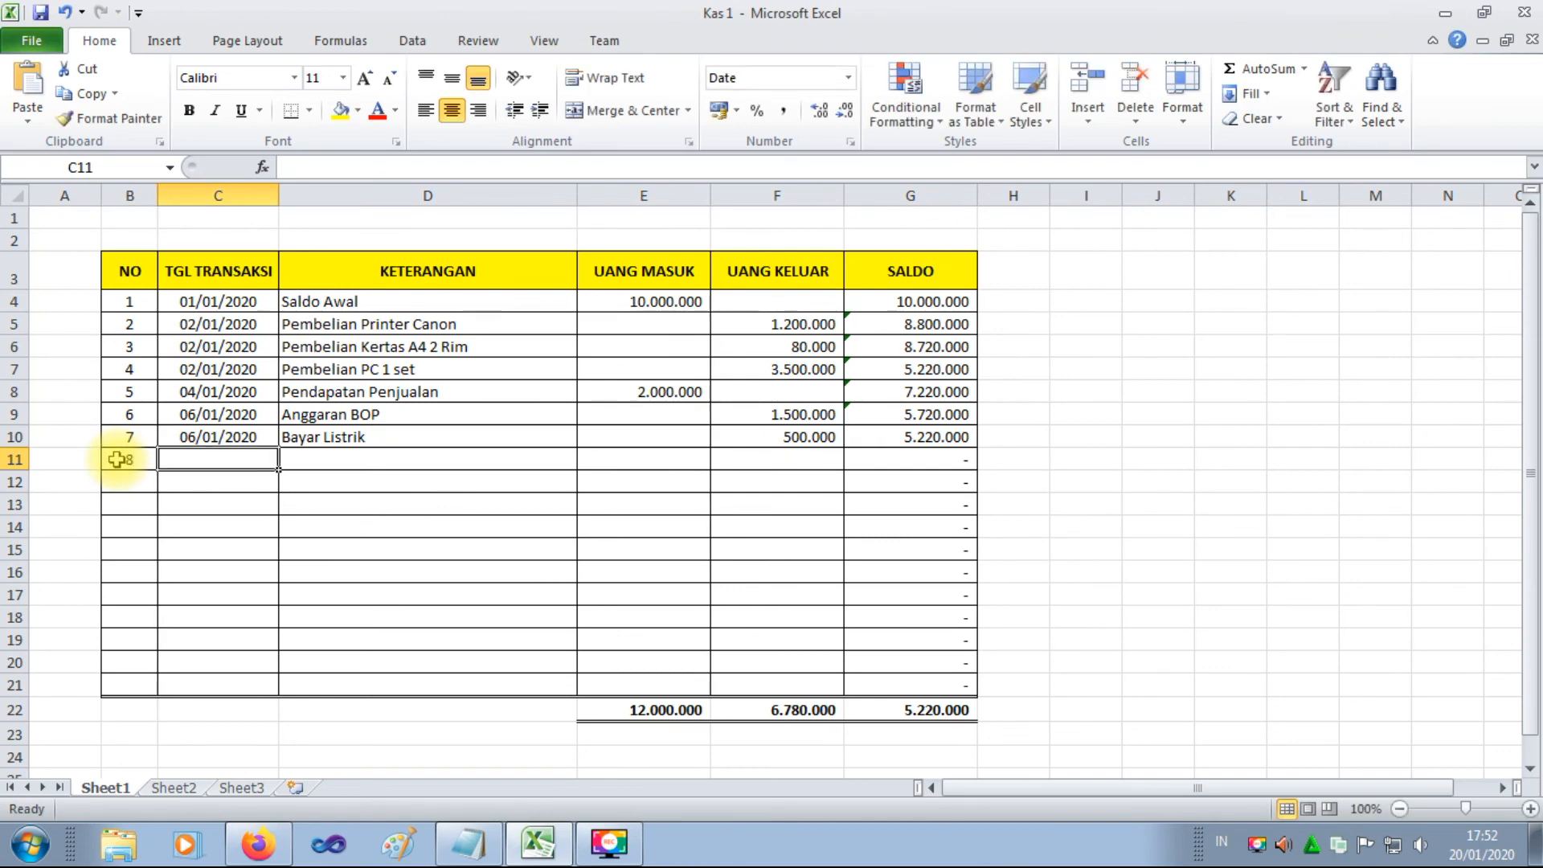
type("7")
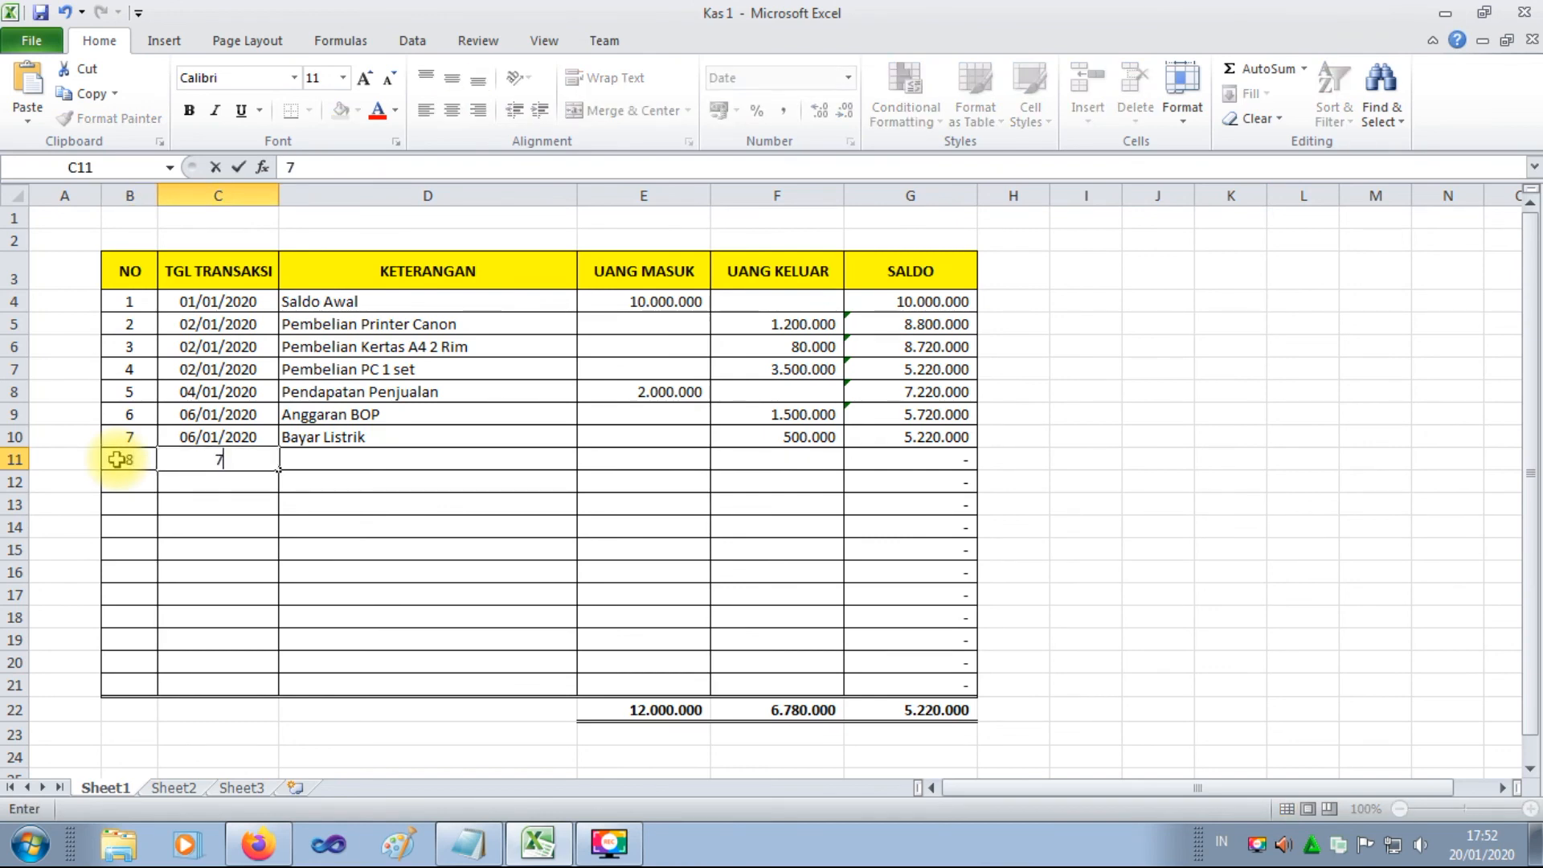
type("-1-2020")
key("Tab")
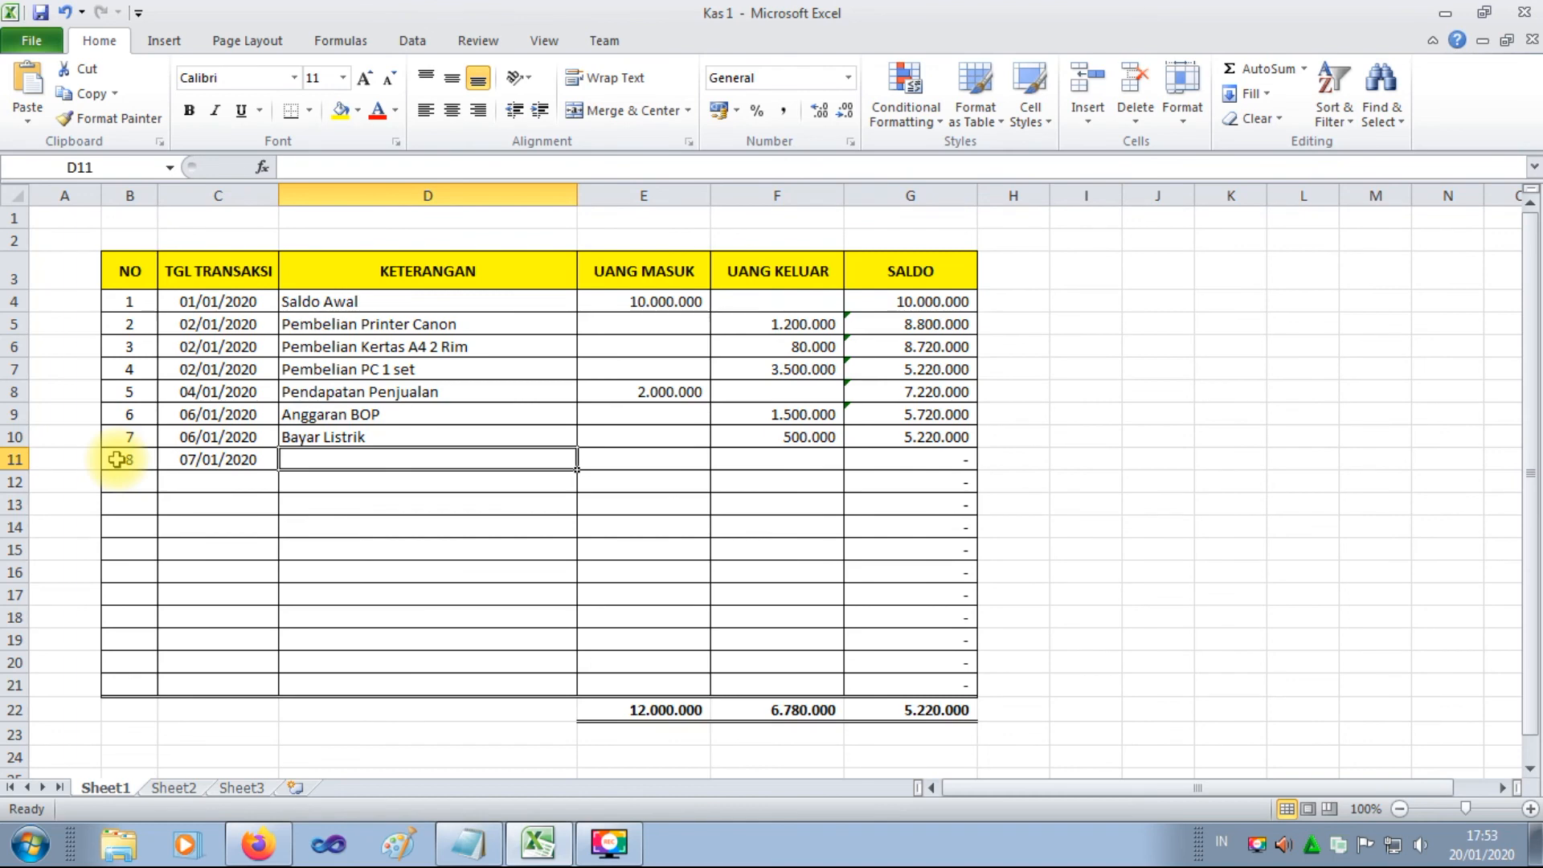
type("Piutang")
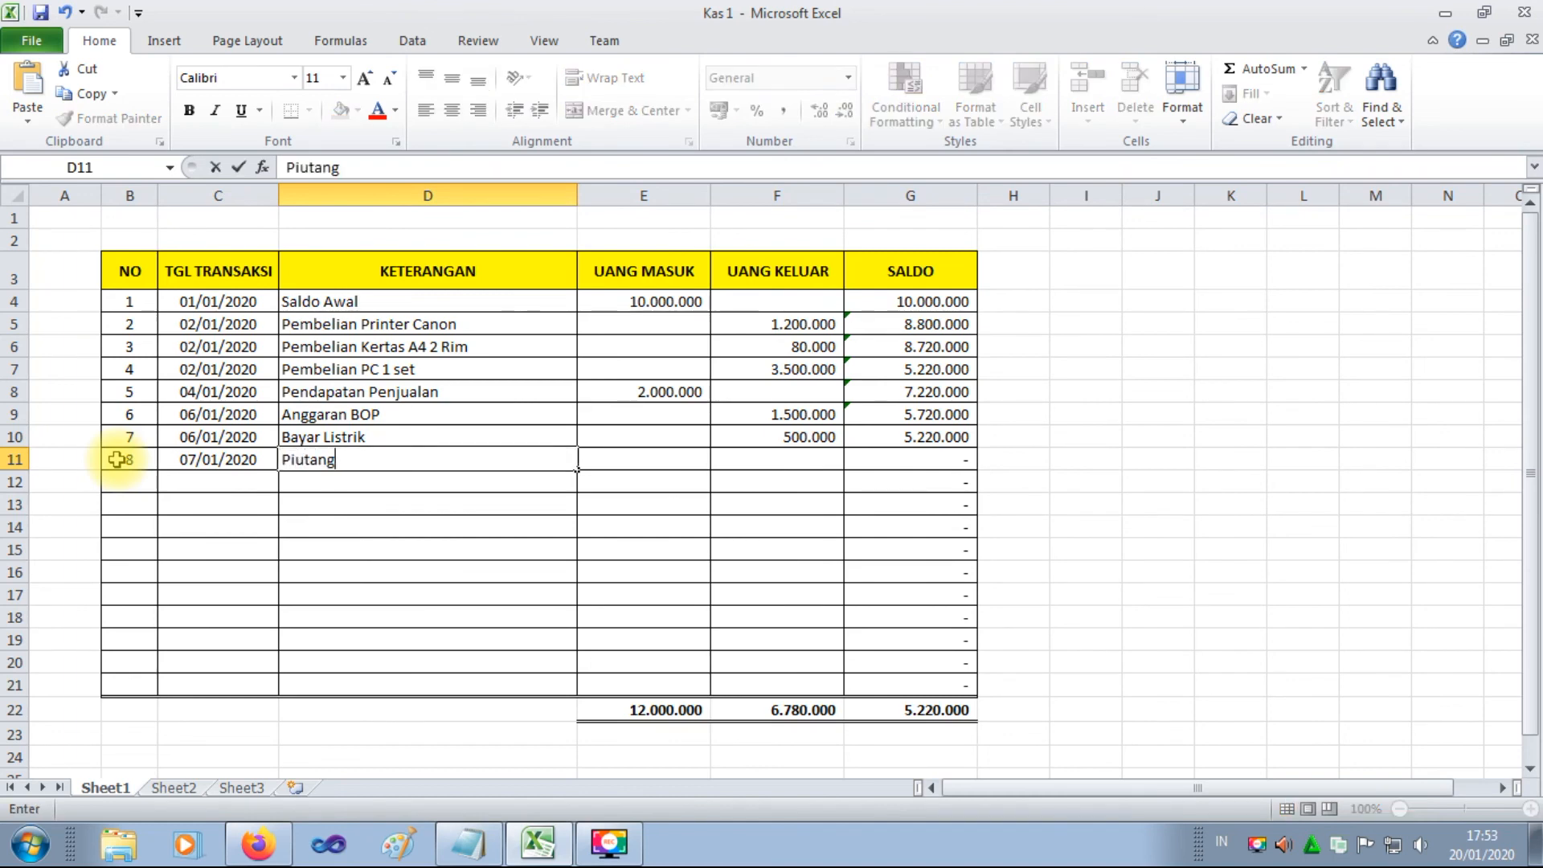
type(" Usaha")
key("Tab")
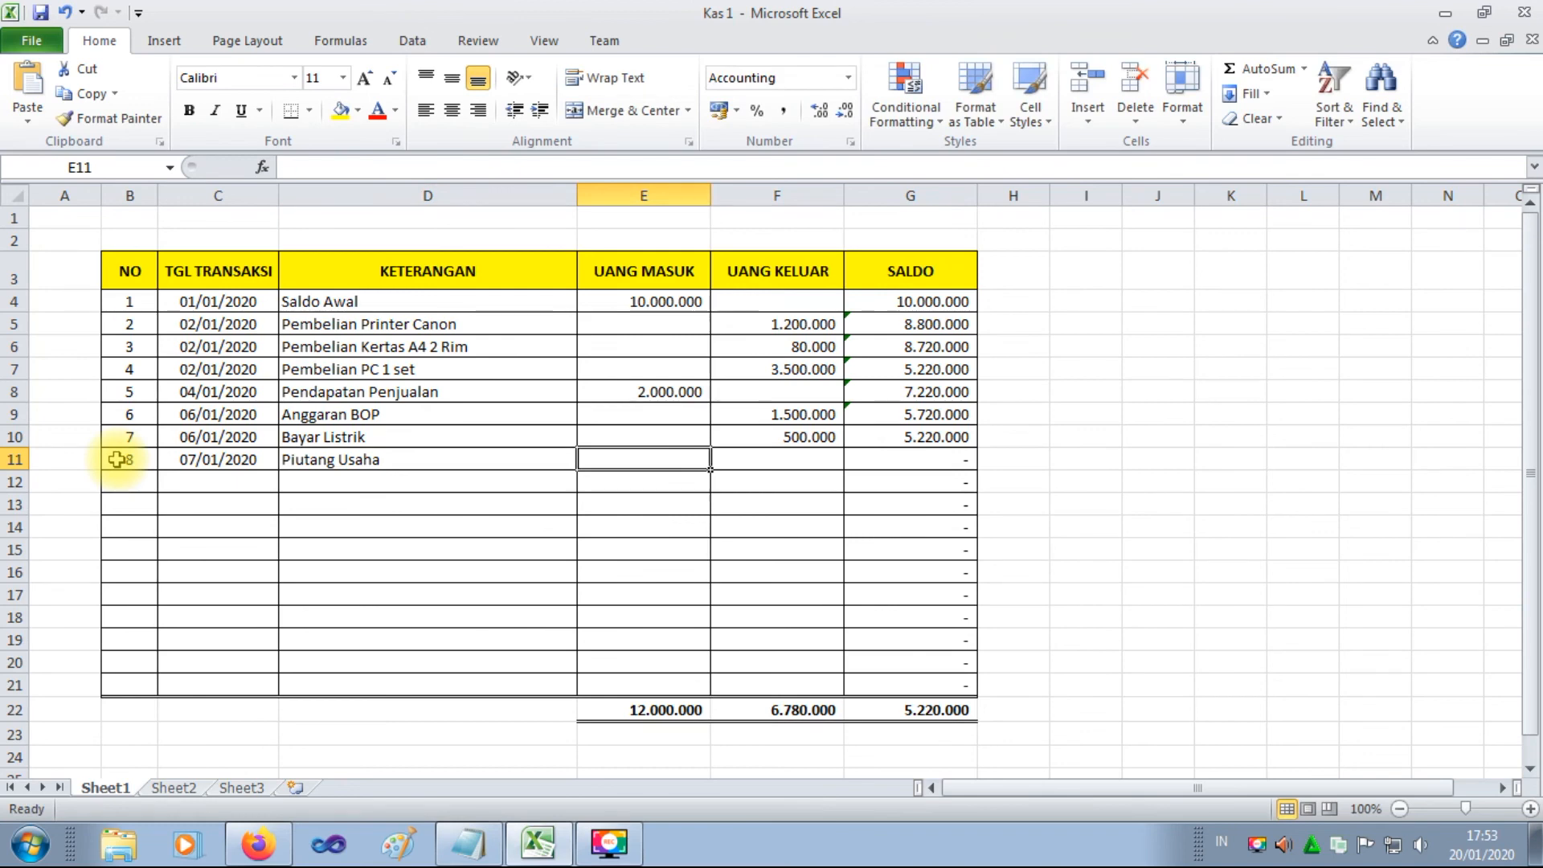
type("4000000")
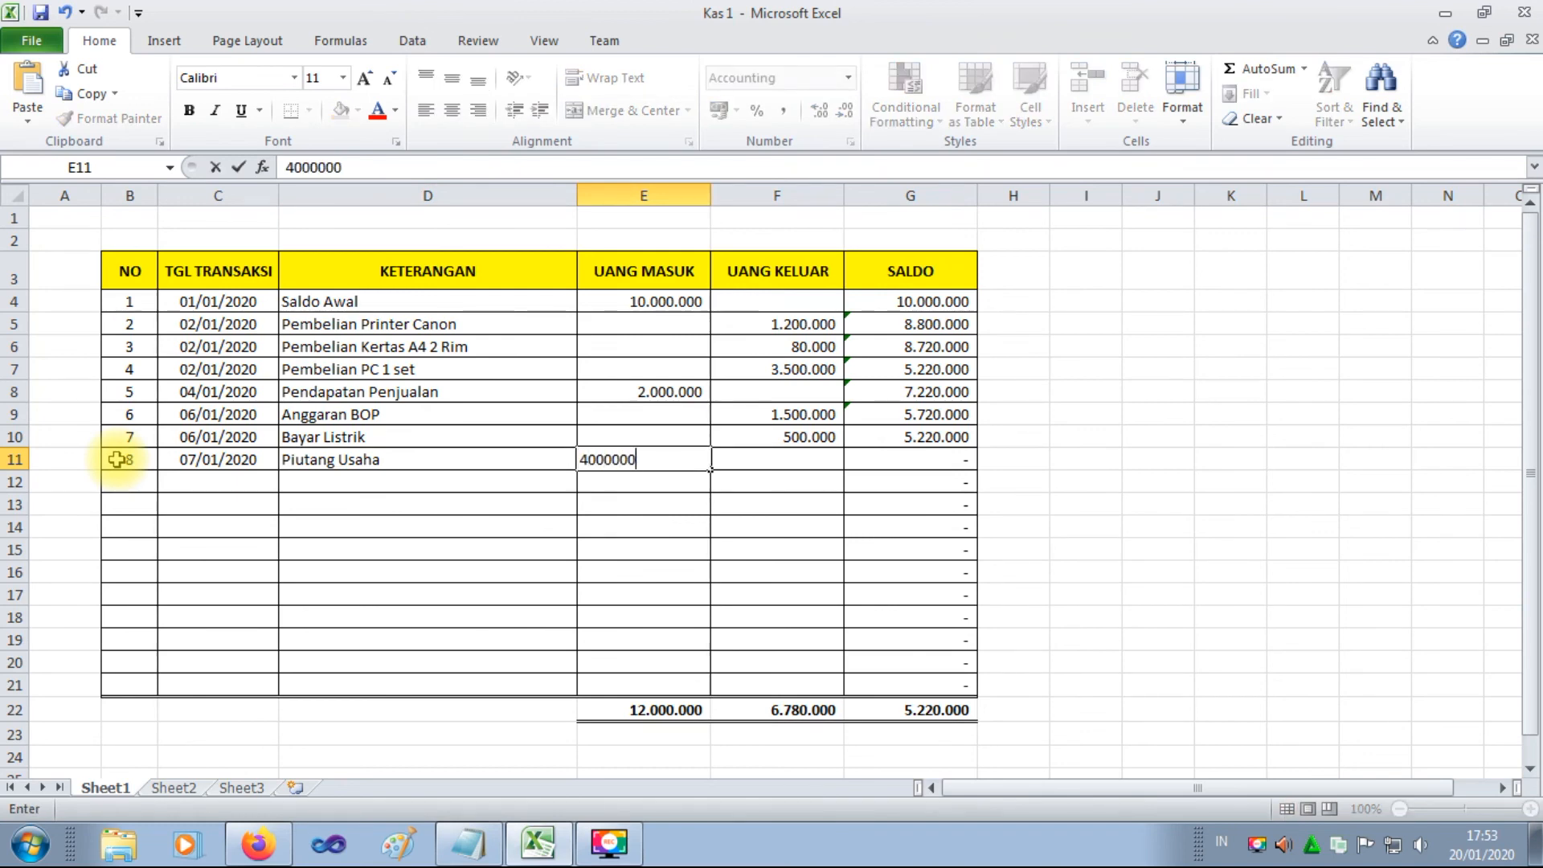
key("Return")
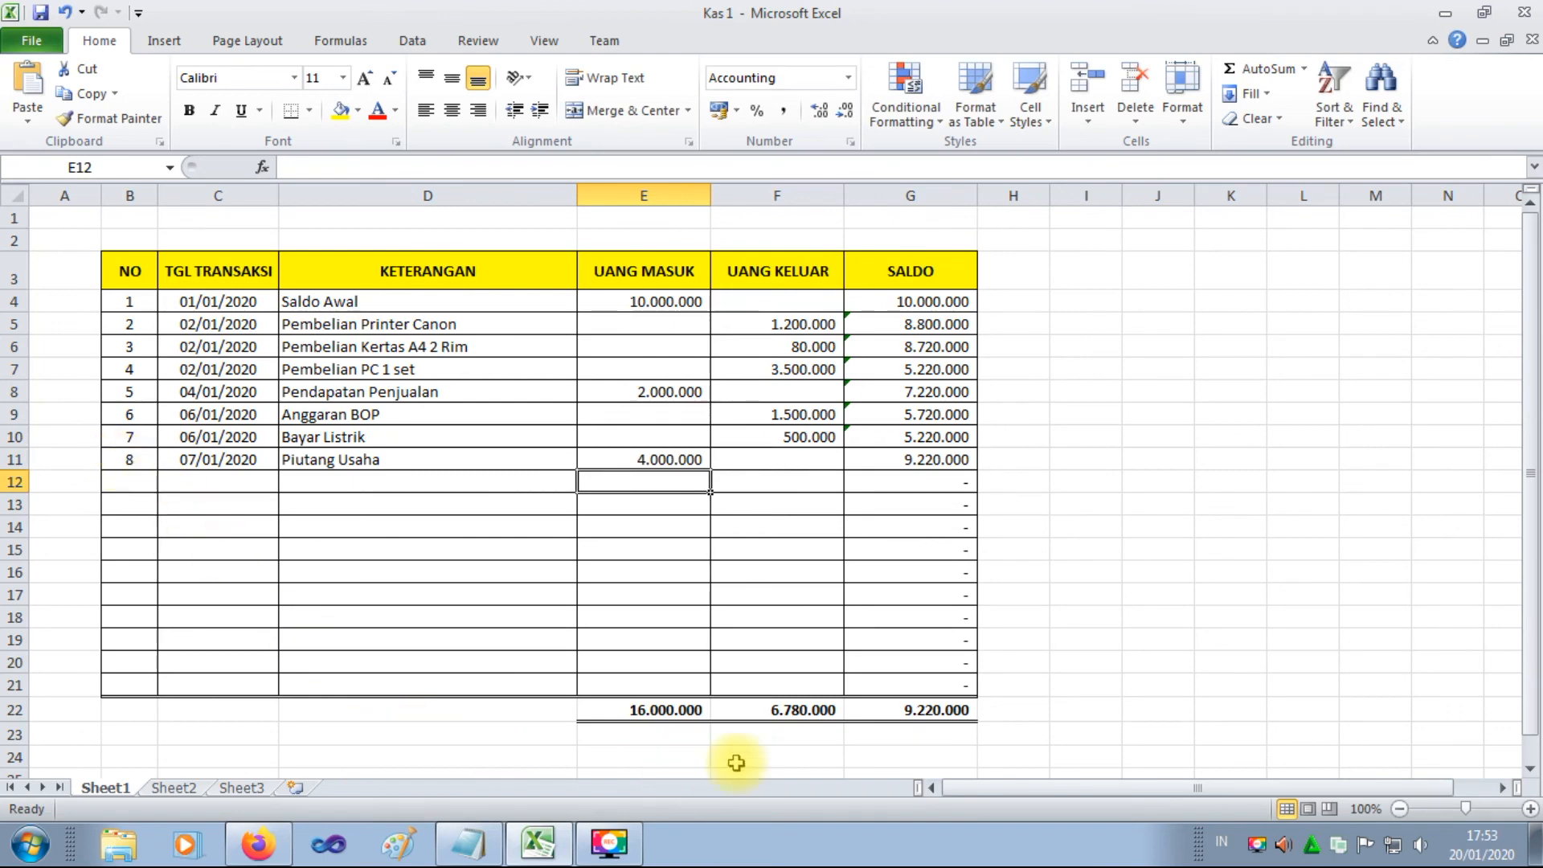
Close Excel and save the changes made to the Kas 1 workbook.
left_click(1086, 527)
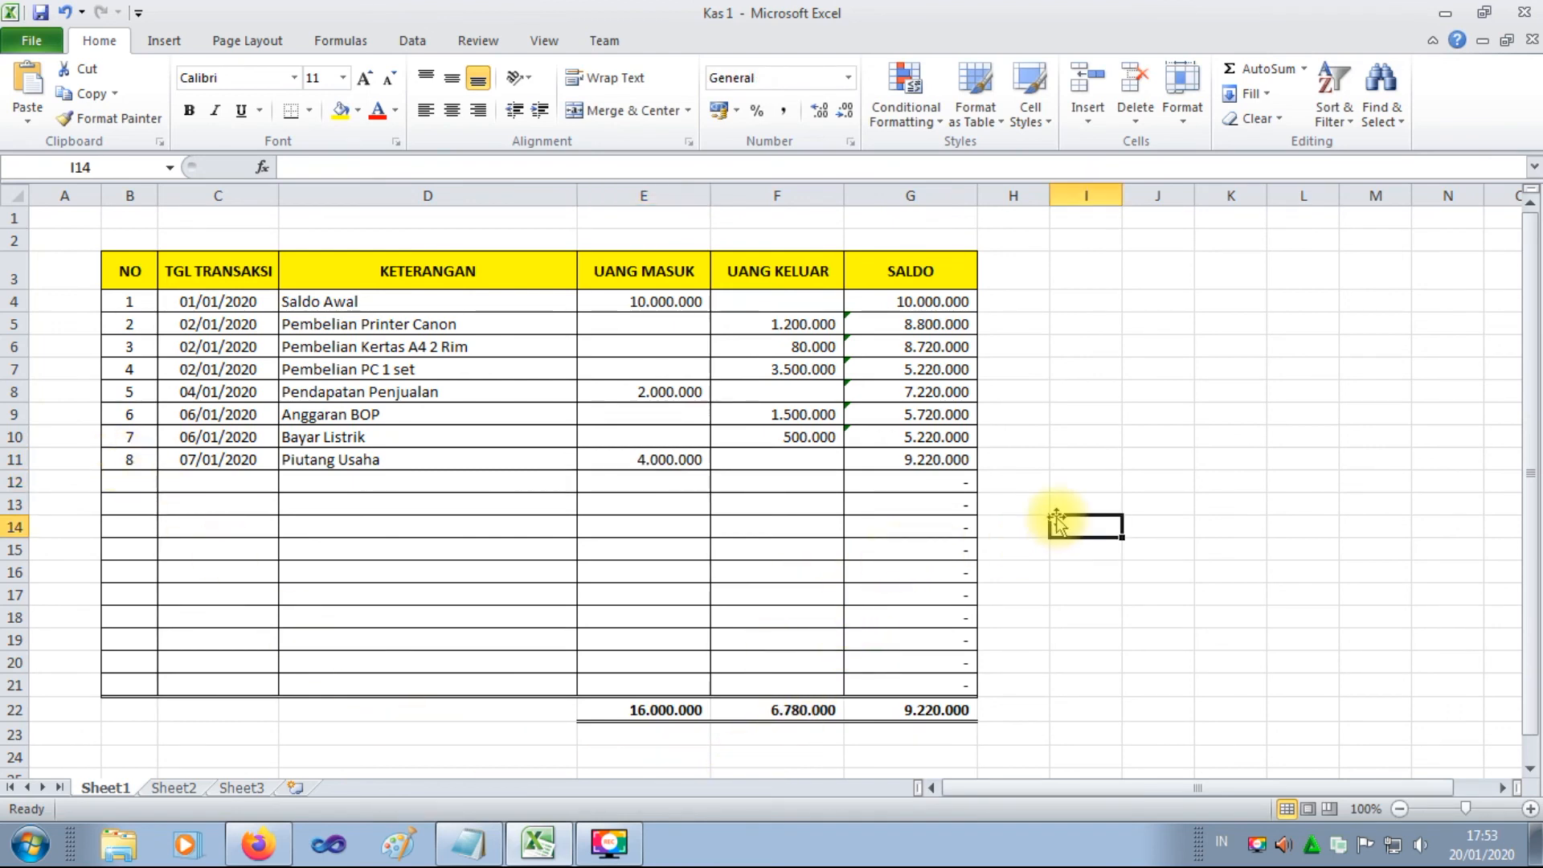
left_click(1524, 13)
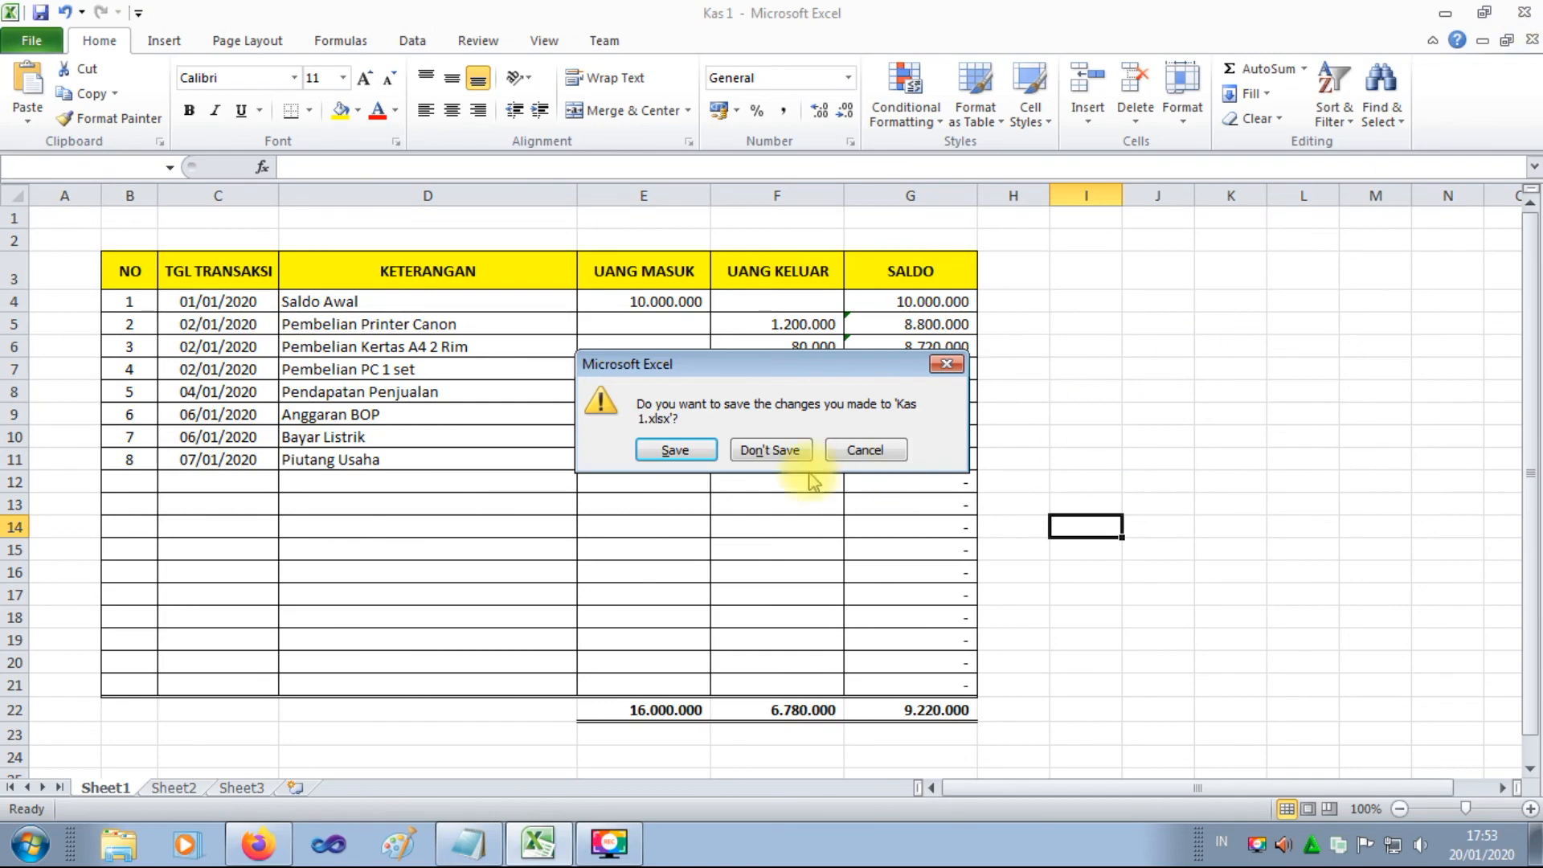
left_click(679, 452)
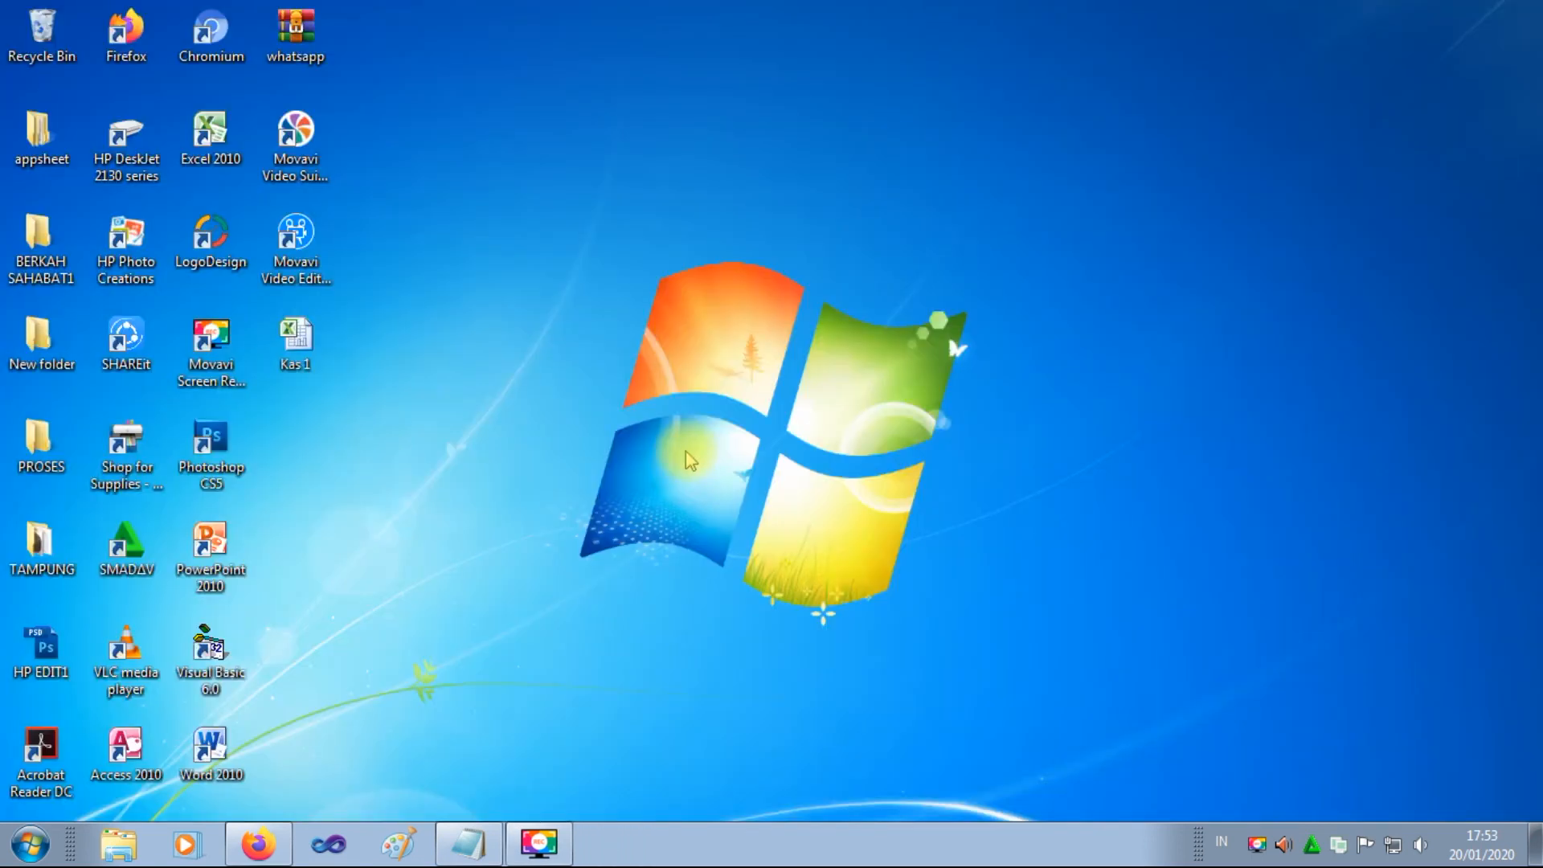
Reopen the Kas 1 workbook from the desktop to check the saved entries, and close it again.
double_click(296, 341)
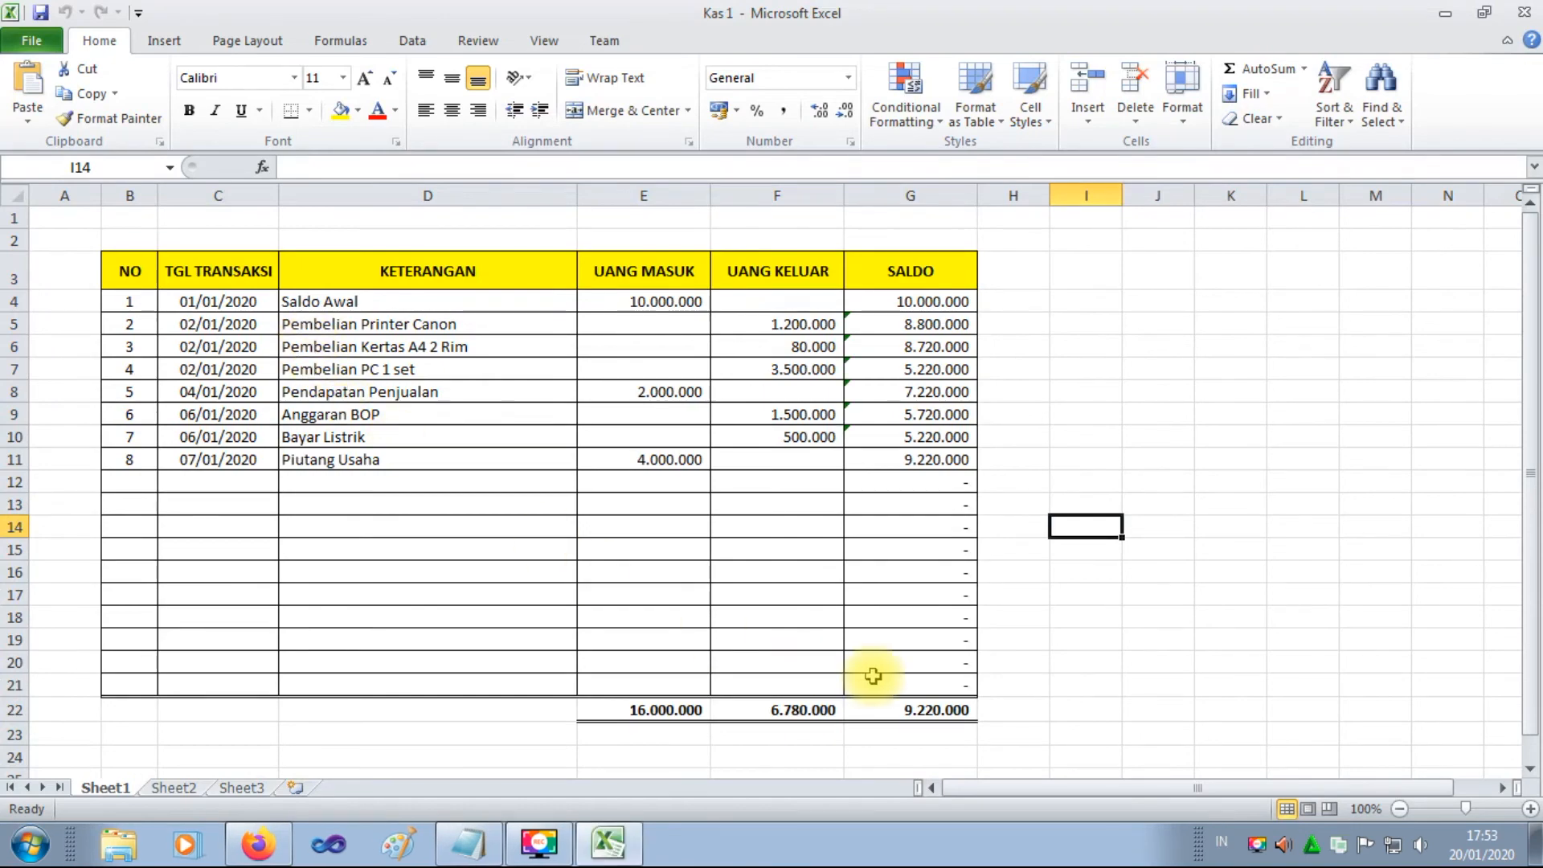
left_click(1525, 12)
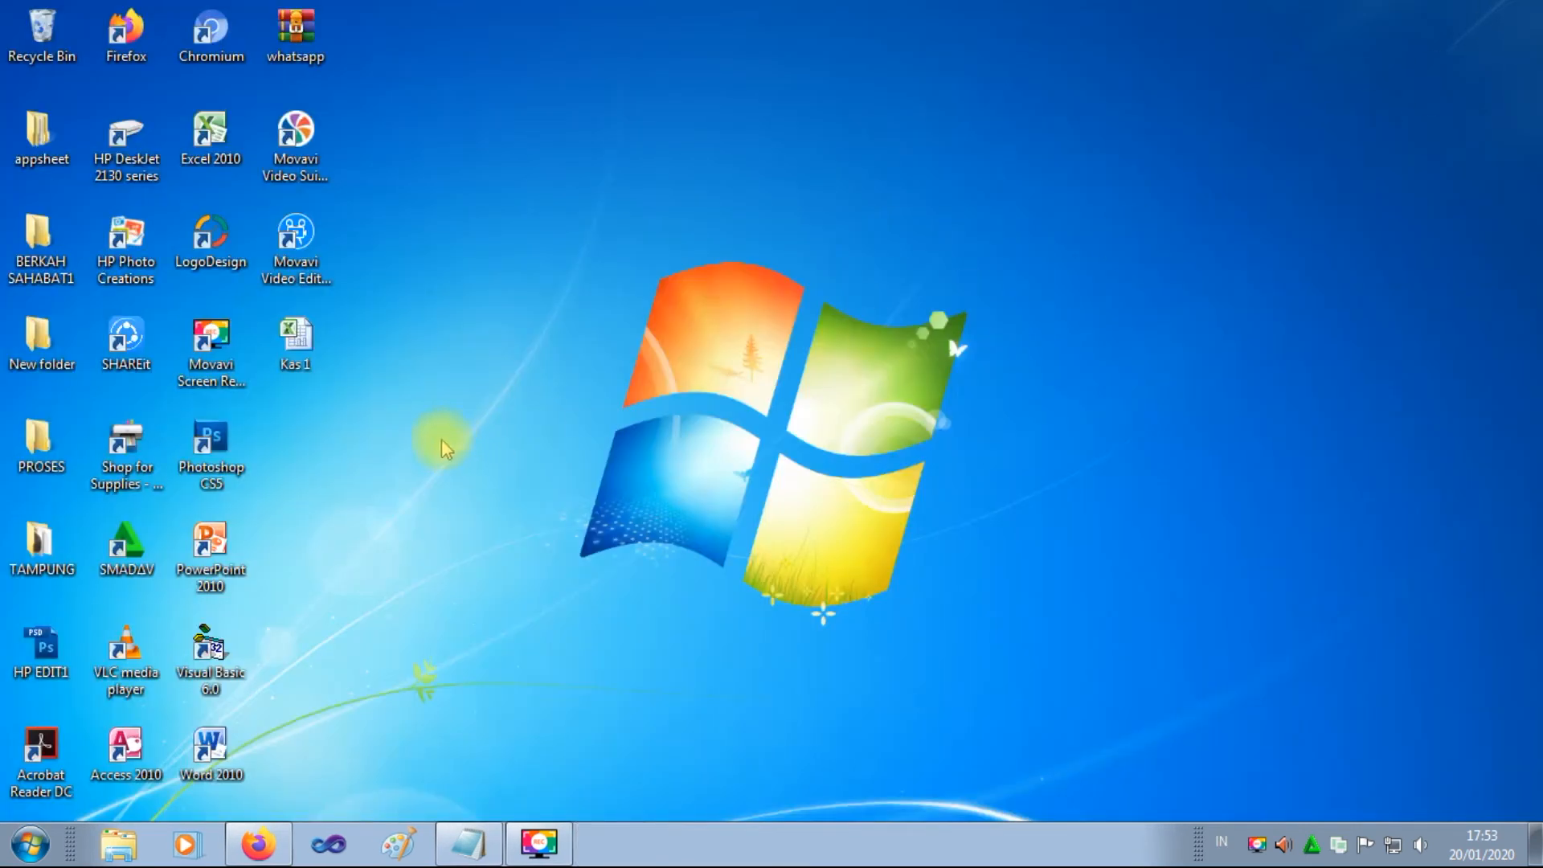